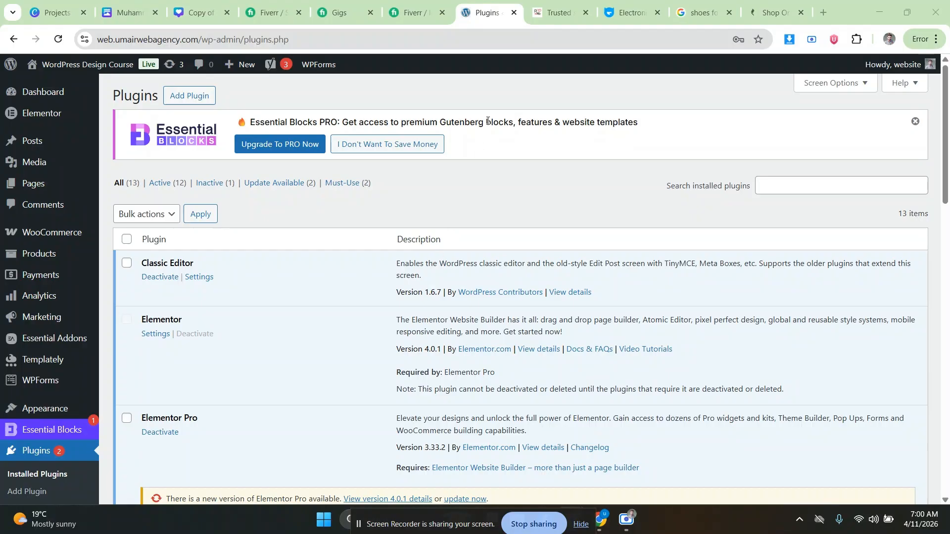
- Switch to the redheart.pk store and look over its home page banner and featured products
left_click(545, 4)
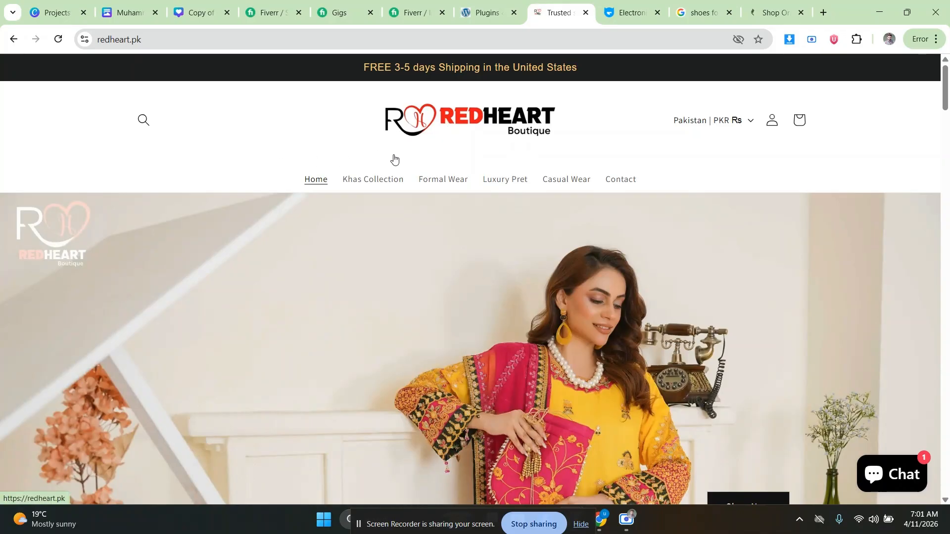
scroll(328, 158, "down", 4)
scroll(285, 192, "down", 15)
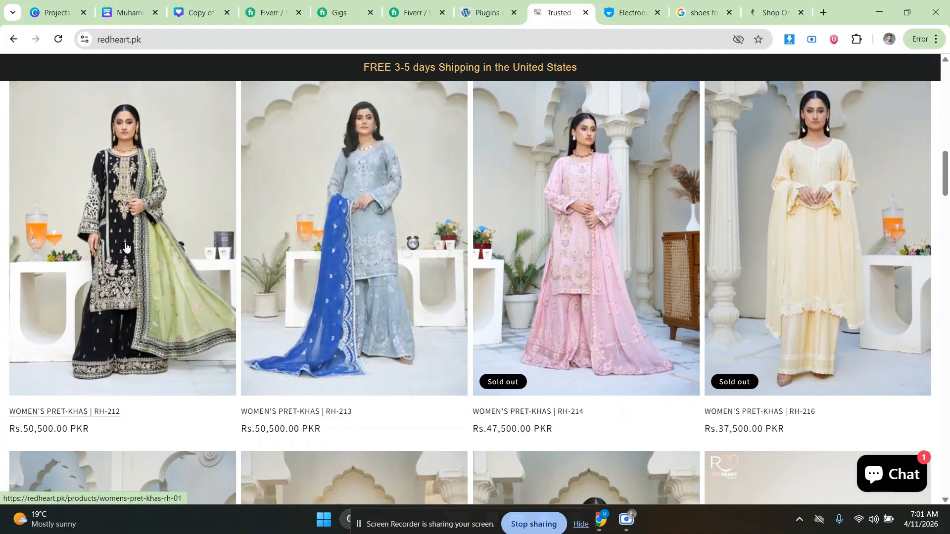
scroll(283, 188, "up", 19)
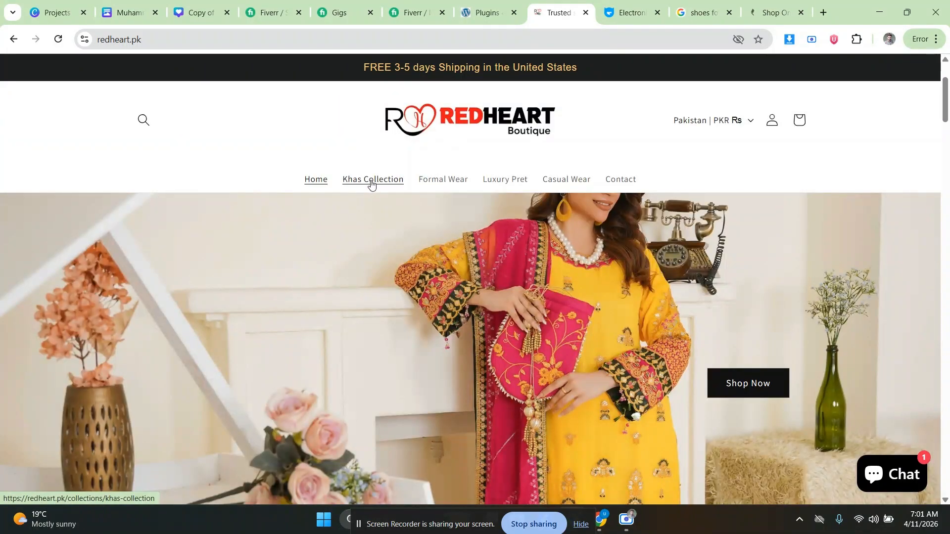
- Open the store's Khas Collection page and highlight the "collections" part of its web address
left_click(371, 183)
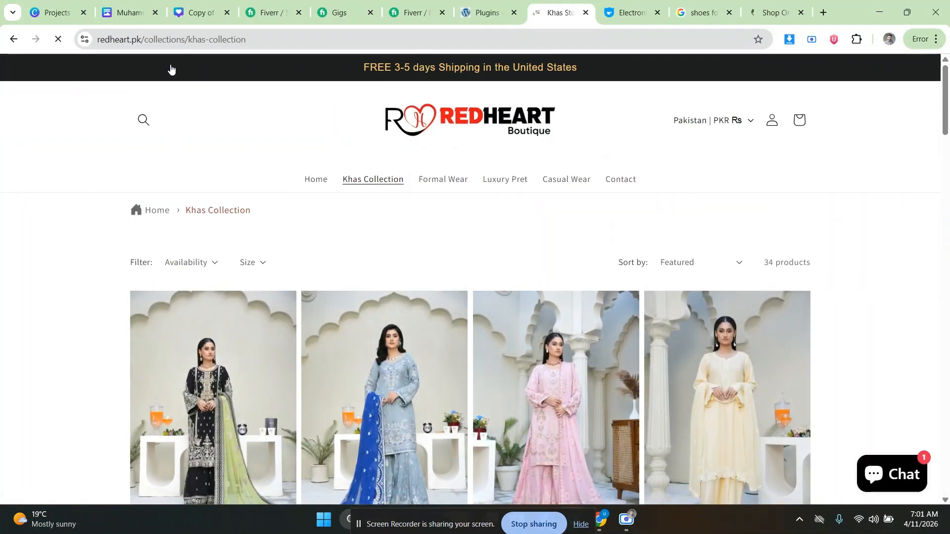
left_click_drag(184, 41, 144, 41)
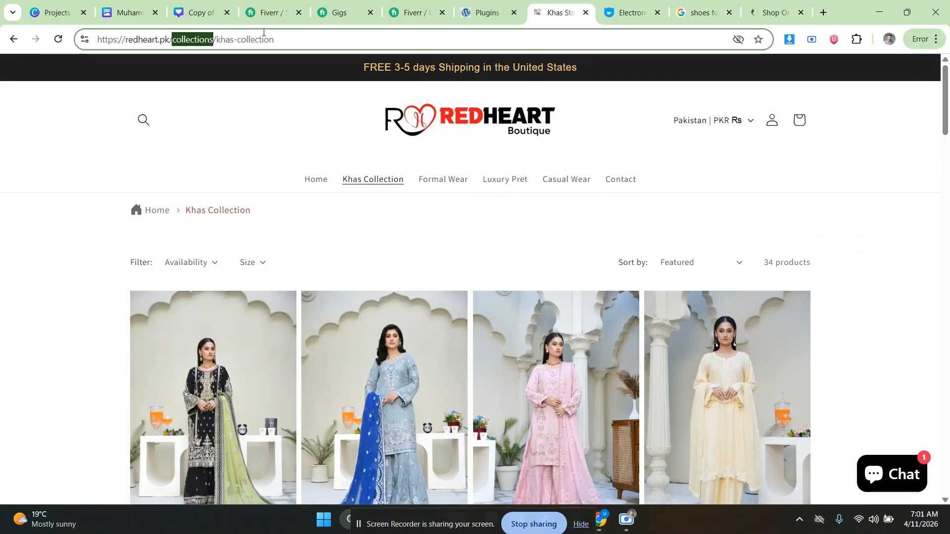
left_click(198, 42)
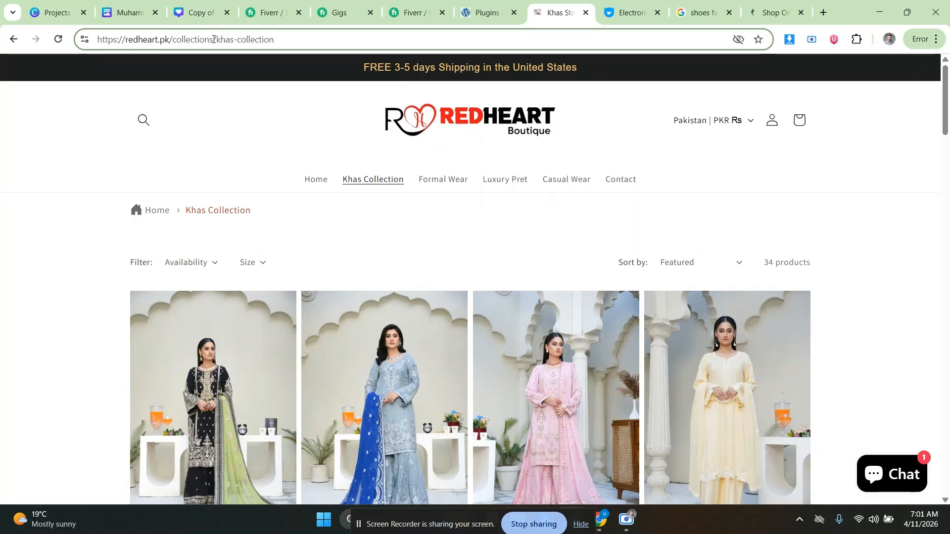
left_click_drag(213, 39, 174, 47)
left_click(213, 39)
left_click_drag(213, 40, 177, 47)
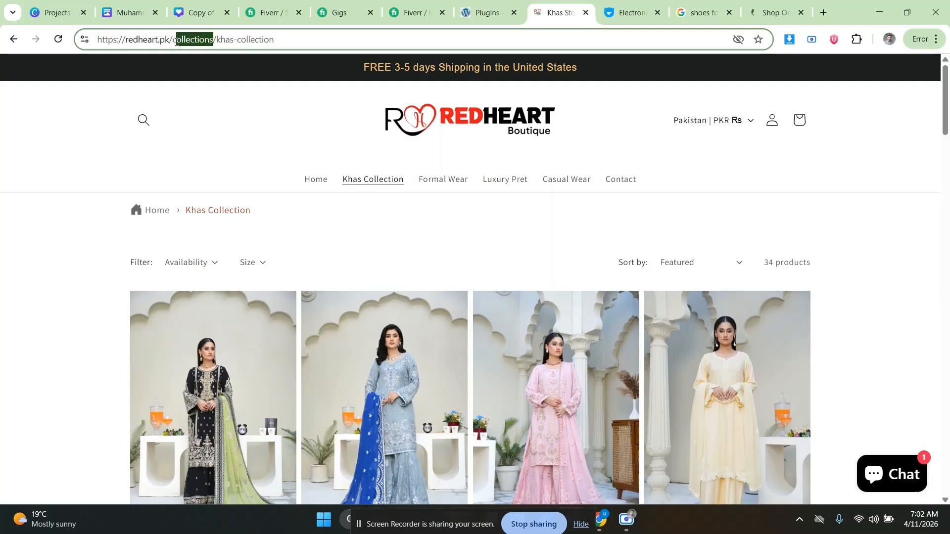
left_click(198, 44)
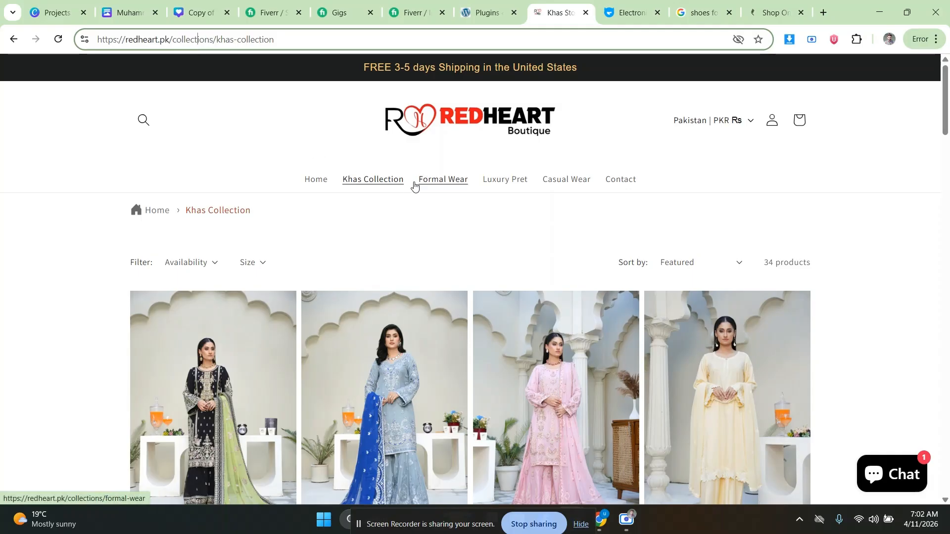
- Open the Formal Wear collection and look through its products
left_click(434, 182)
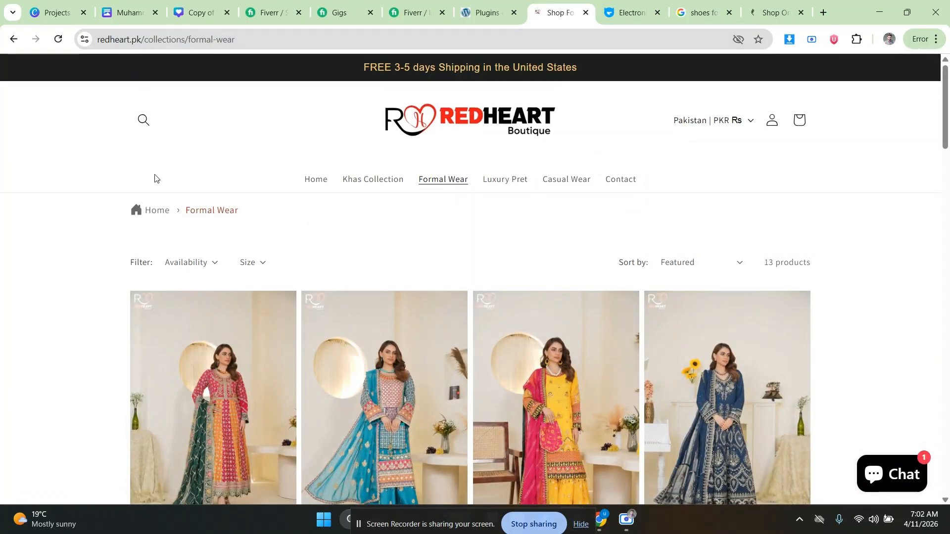
scroll(138, 193, "down", 5)
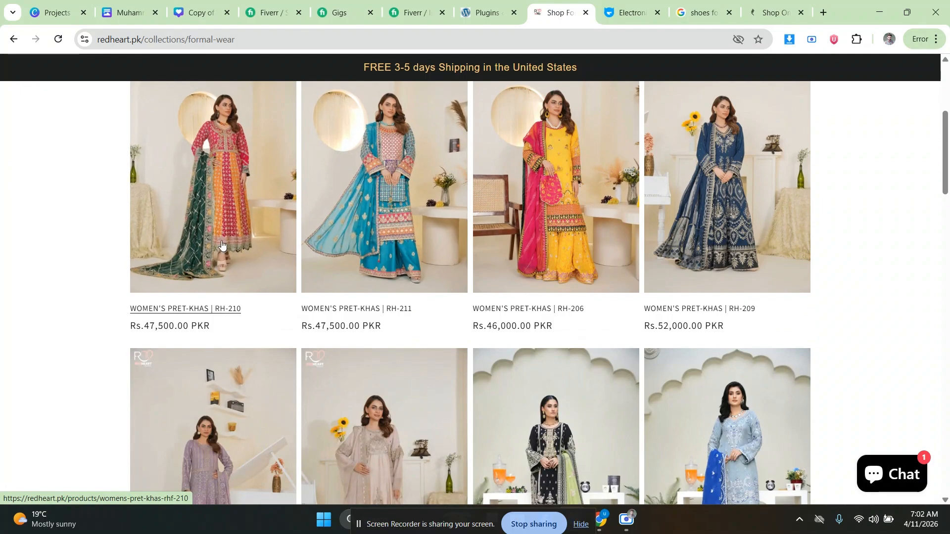
scroll(222, 245, "up", 5)
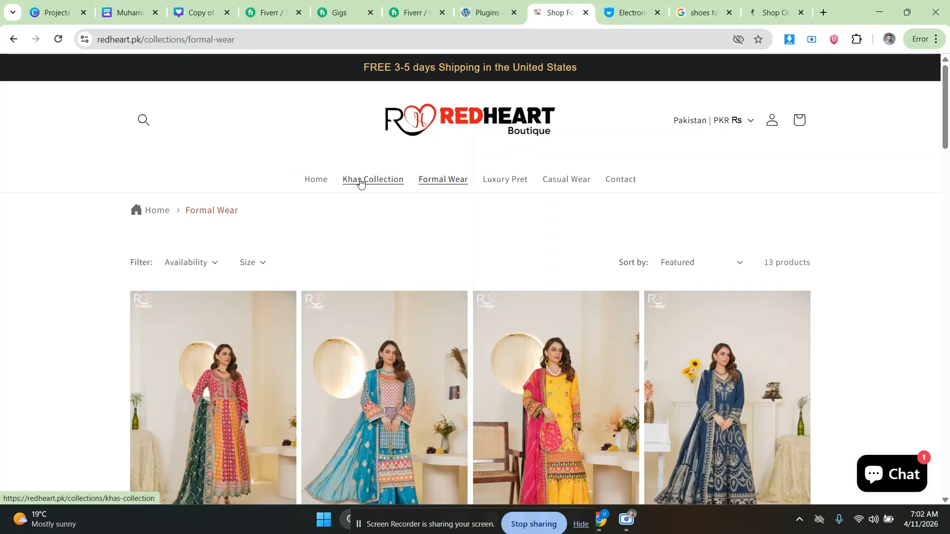
- Return to the store's home page and examine its sections, from the banner through the product collections to the footer
left_click(399, 131)
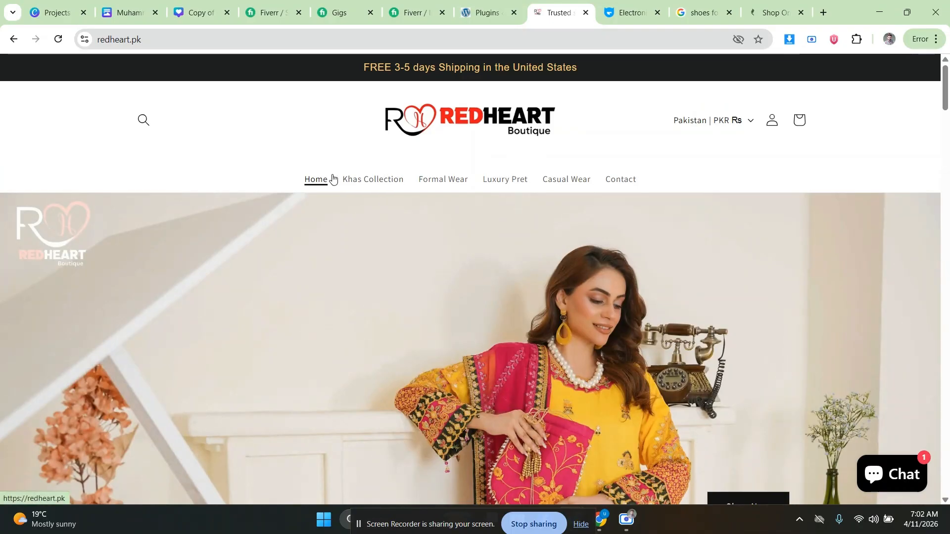
scroll(355, 243, "down", 5)
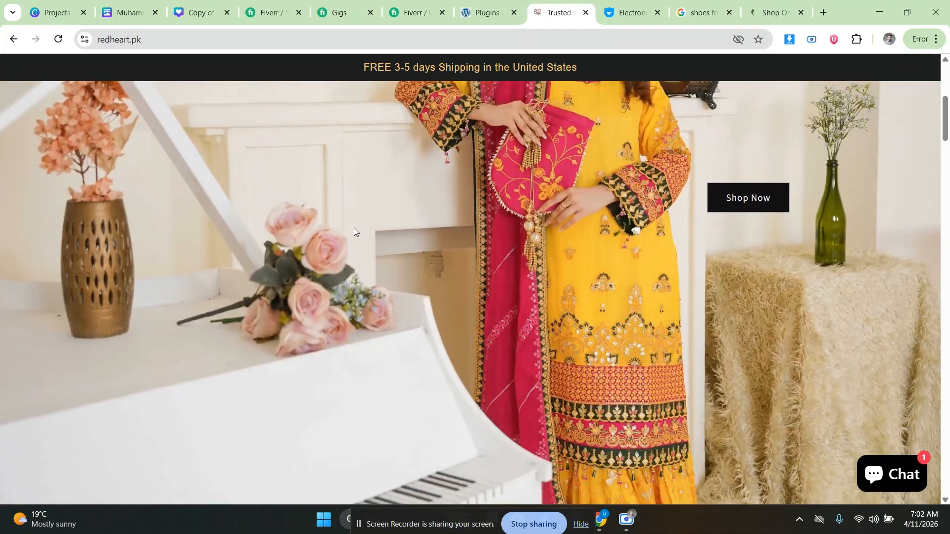
scroll(355, 227, "down", 4)
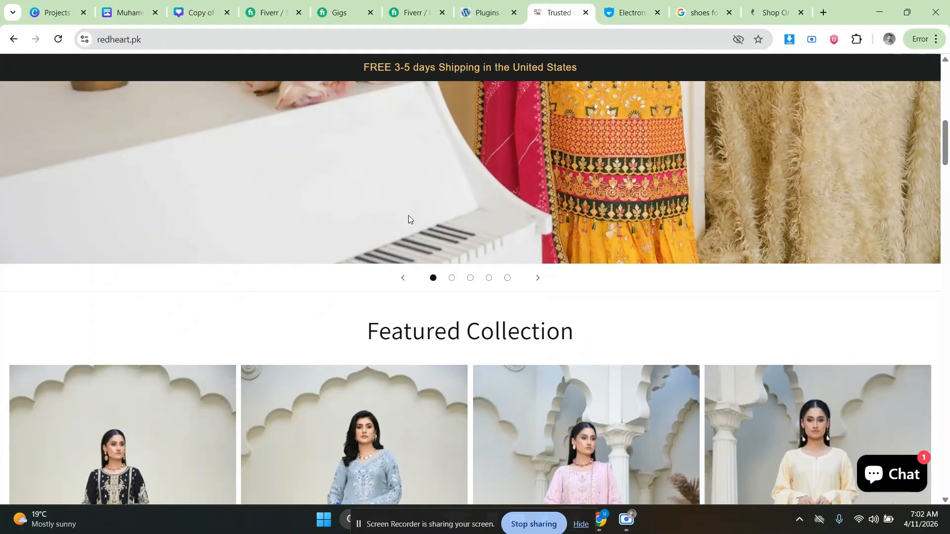
scroll(408, 216, "down", 8)
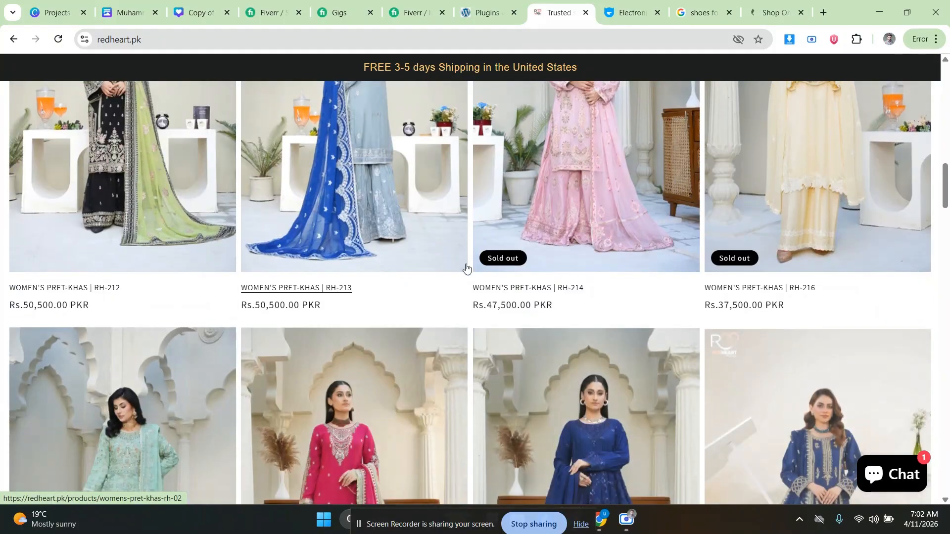
scroll(484, 271, "down", 15)
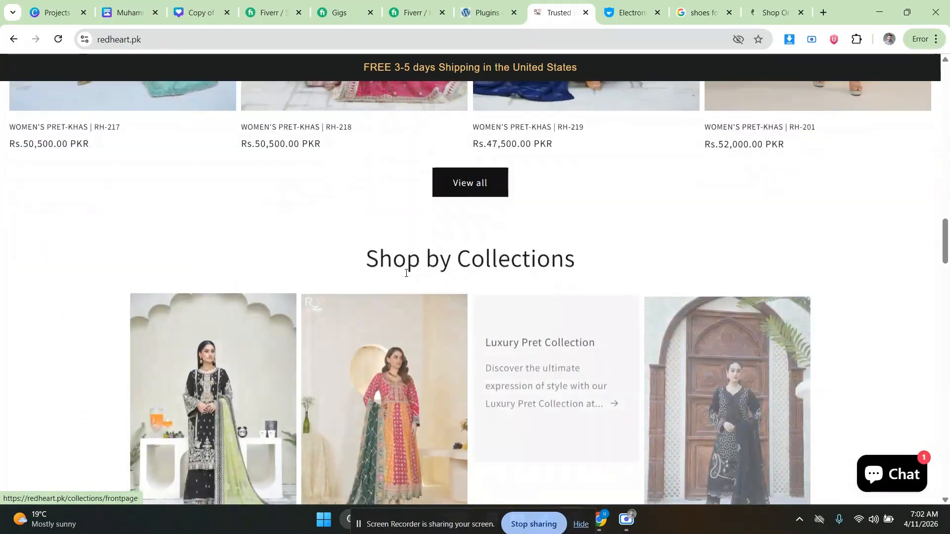
scroll(213, 279, "down", 20)
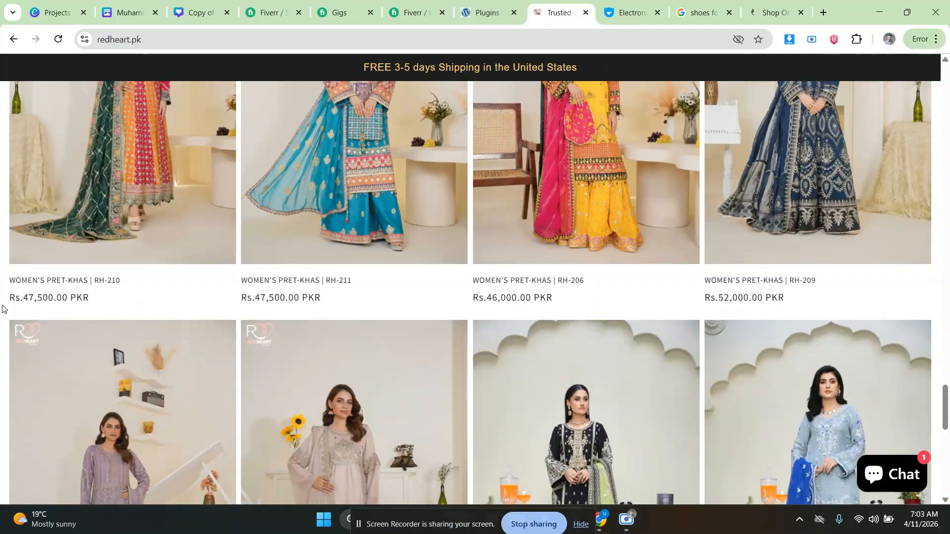
scroll(2, 307, "down", 10)
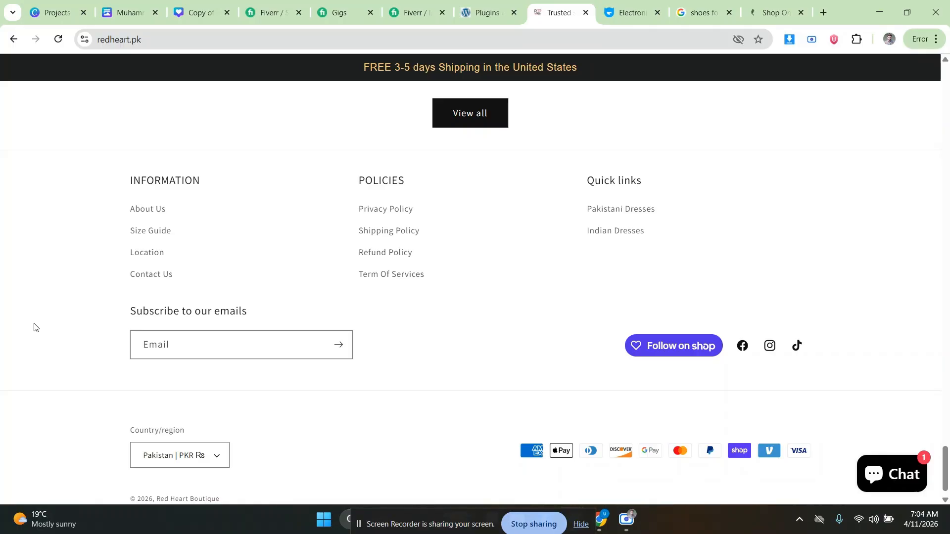
scroll(64, 341, "up", 10)
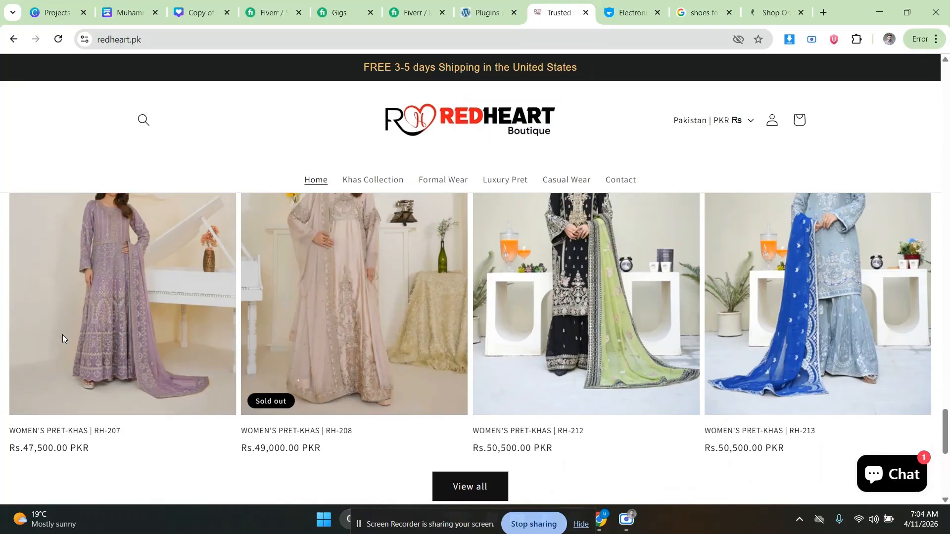
scroll(62, 339, "up", 15)
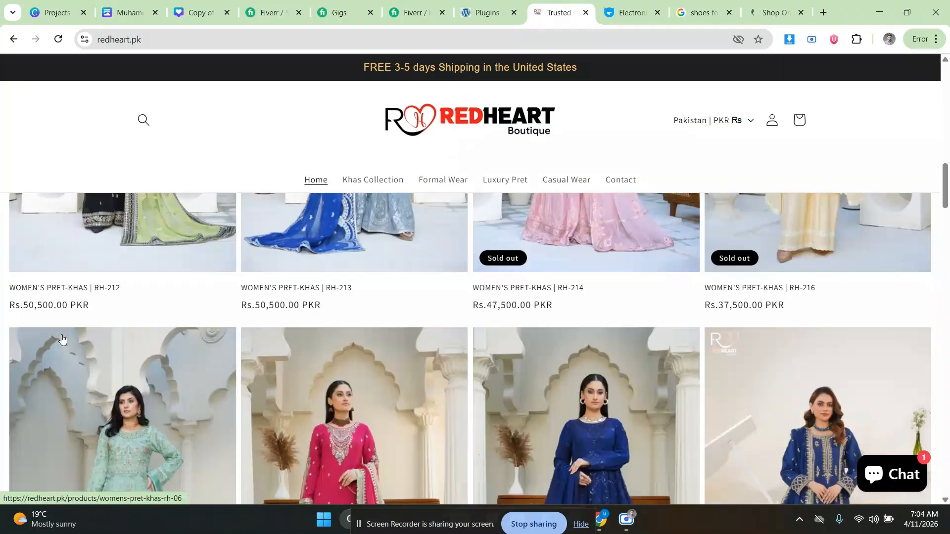
scroll(62, 339, "up", 10)
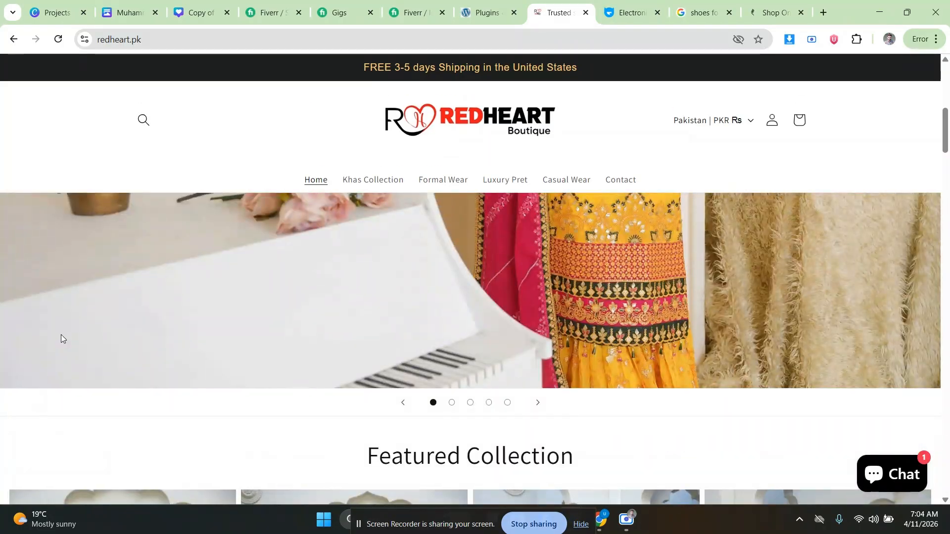
scroll(61, 335, "up", 1)
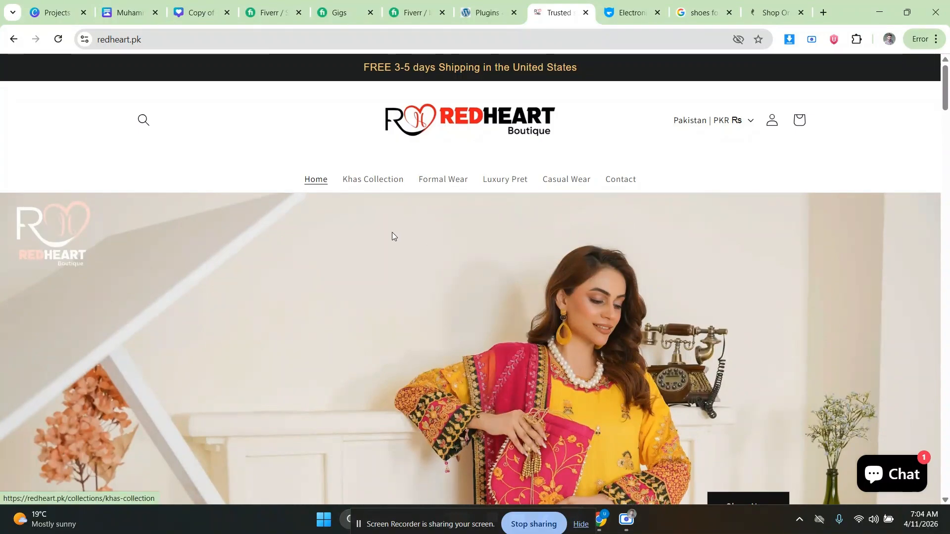
- Switch to the WordPress admin and review the list of installed plugins, glancing once more at the reference store
left_click(489, 22)
scroll(265, 281, "down", 15)
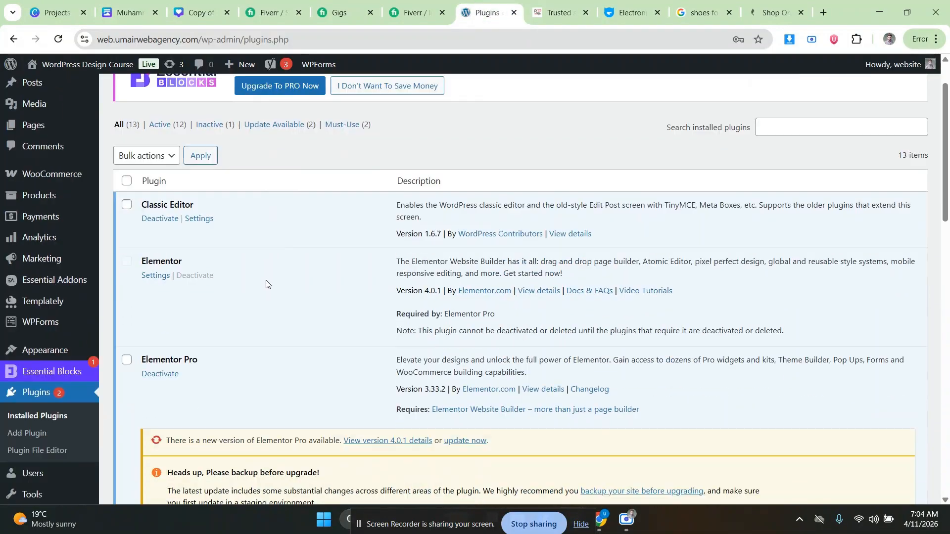
scroll(225, 297, "down", 3)
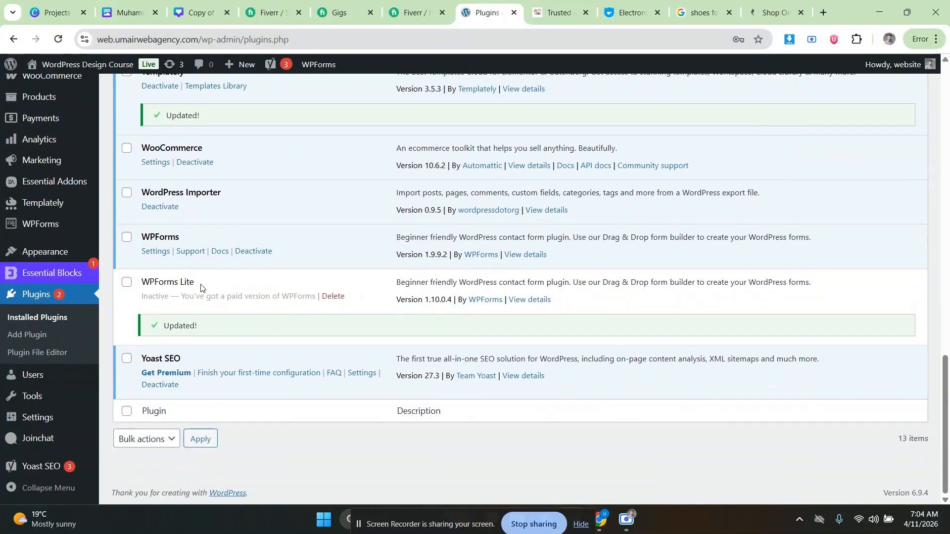
scroll(200, 287, "up", 20)
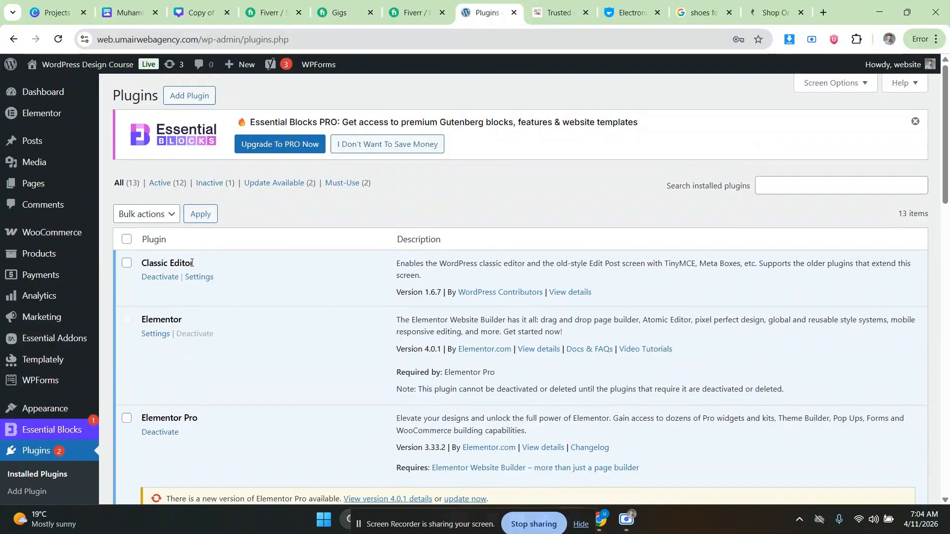
scroll(186, 275, "down", 14)
scroll(179, 281, "up", 12)
scroll(178, 284, "down", 7)
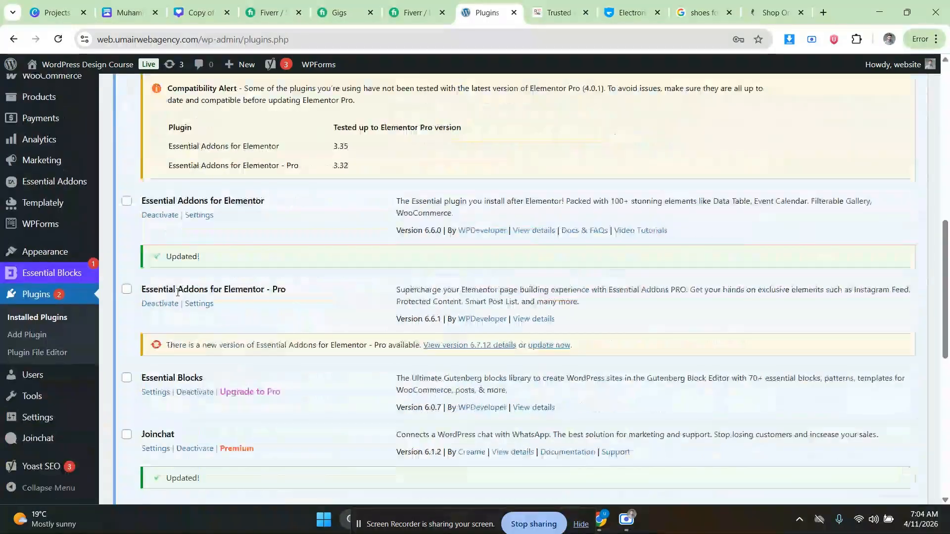
scroll(177, 295, "up", 9)
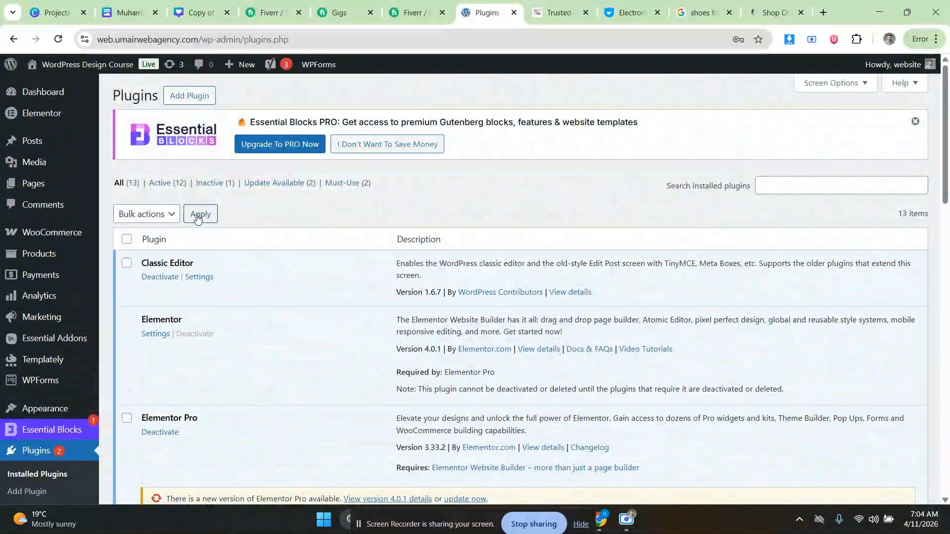
left_click(557, 13)
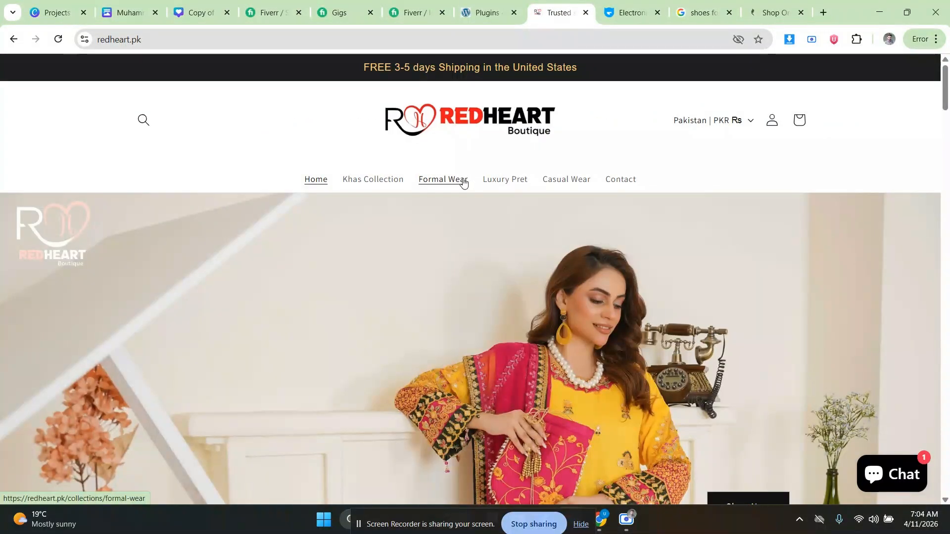
left_click(485, 12)
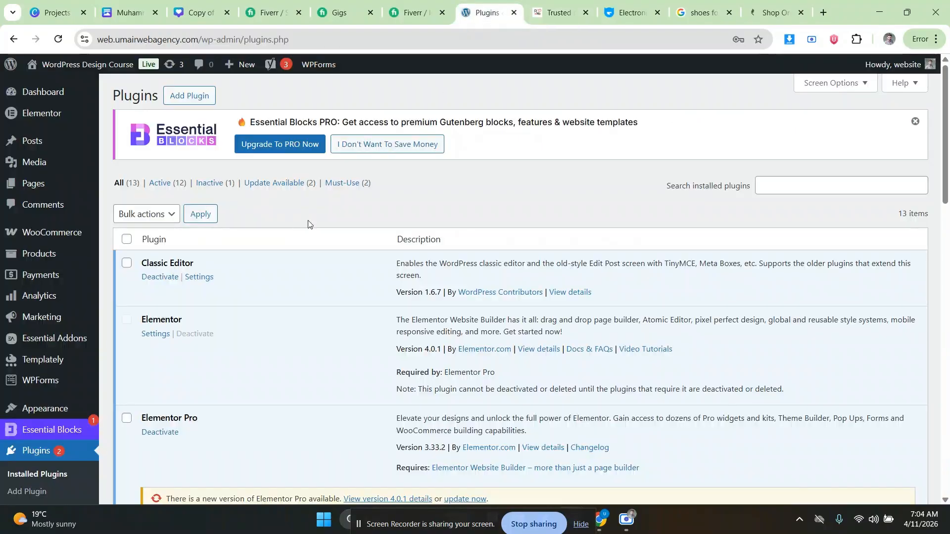
scroll(60, 275, "down", 3)
scroll(74, 287, "up", 3)
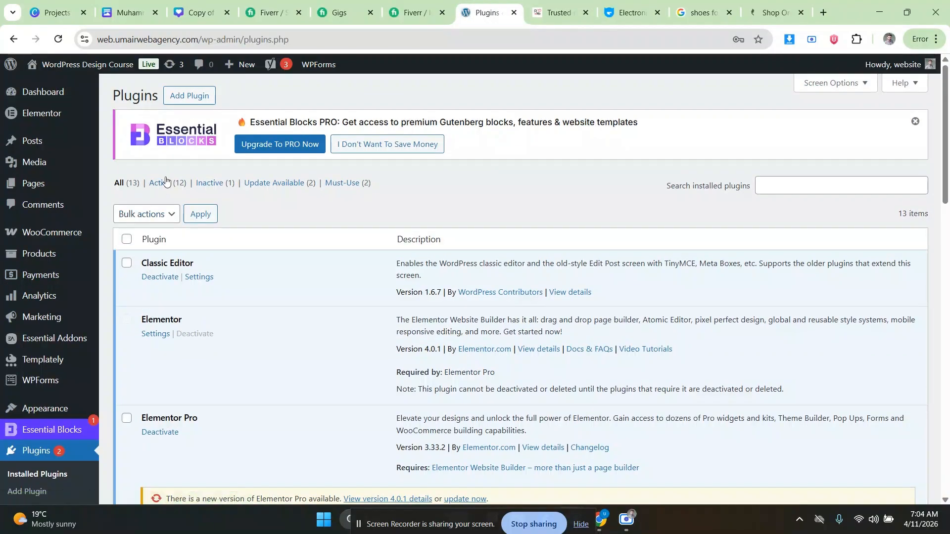
- Search the plugin directory for "reset" and install the WP Reset plugin by WebFactory
left_click(199, 100)
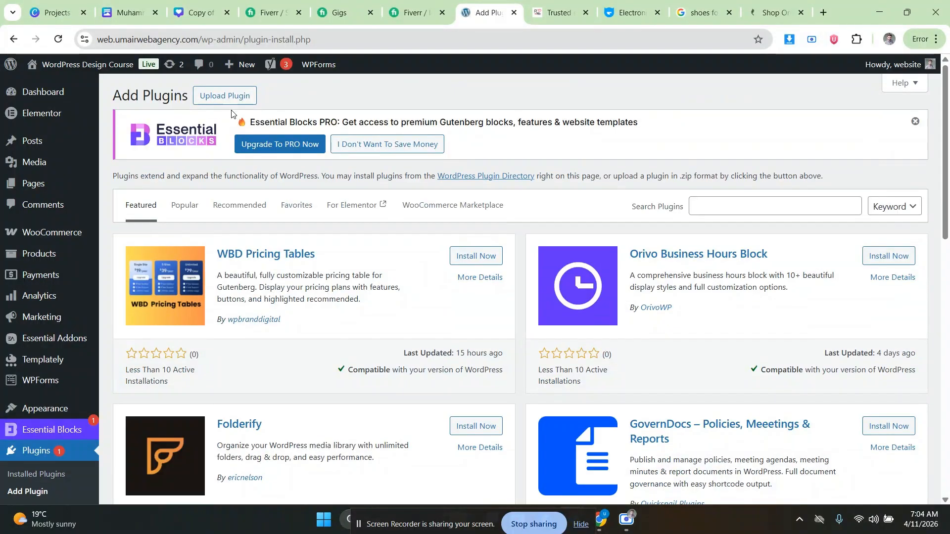
left_click(706, 207)
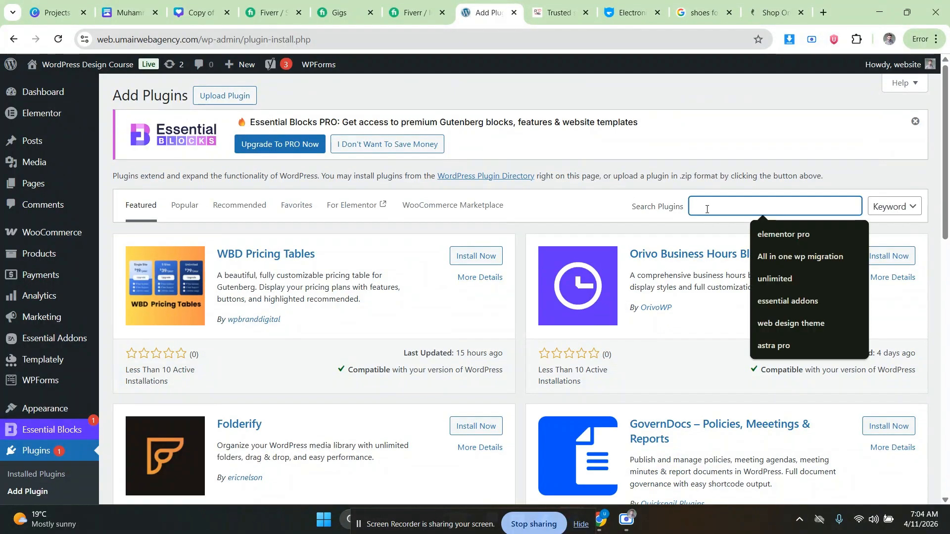
type("resp")
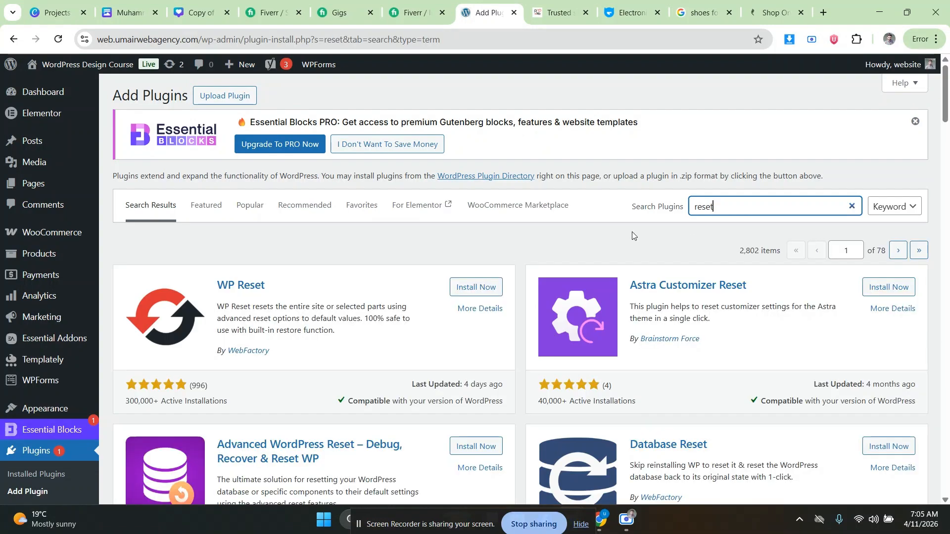
scroll(631, 231, "down", 1)
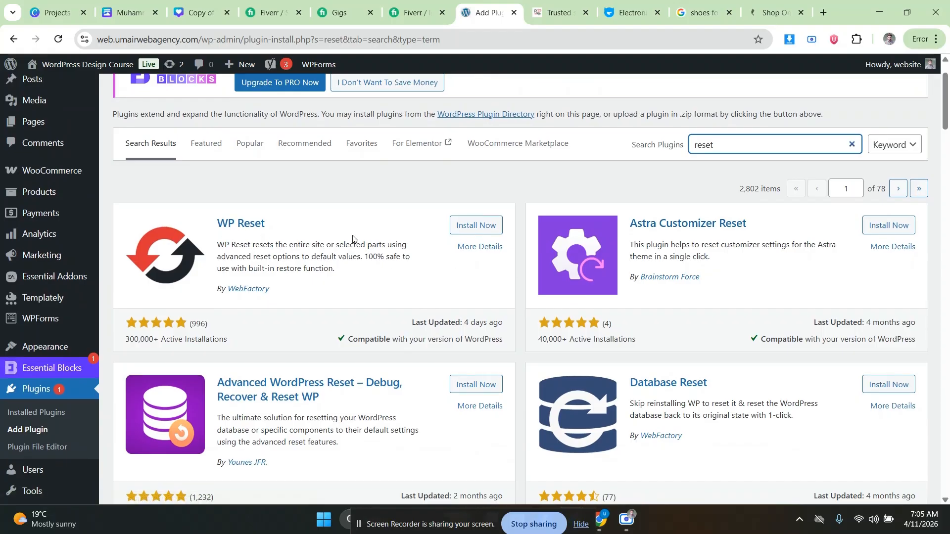
left_click(494, 221)
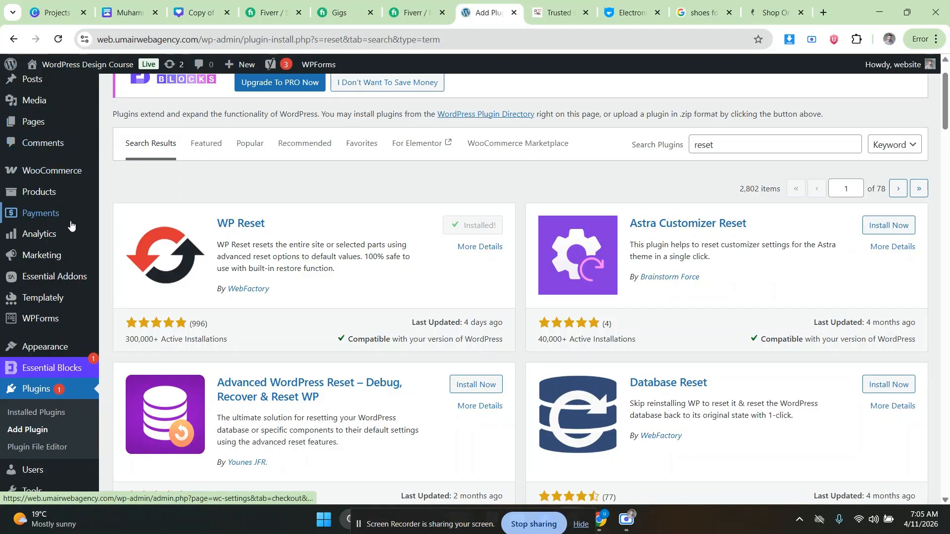
- Activate the WP Reset plugin and open its reset tools, dismissing the PRO licence offer
left_click(480, 226)
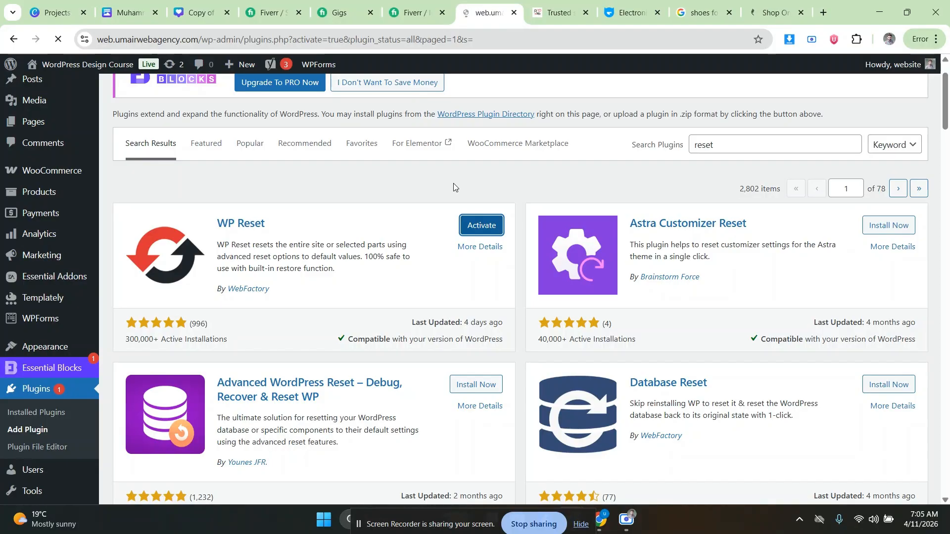
scroll(434, 191, "down", 20)
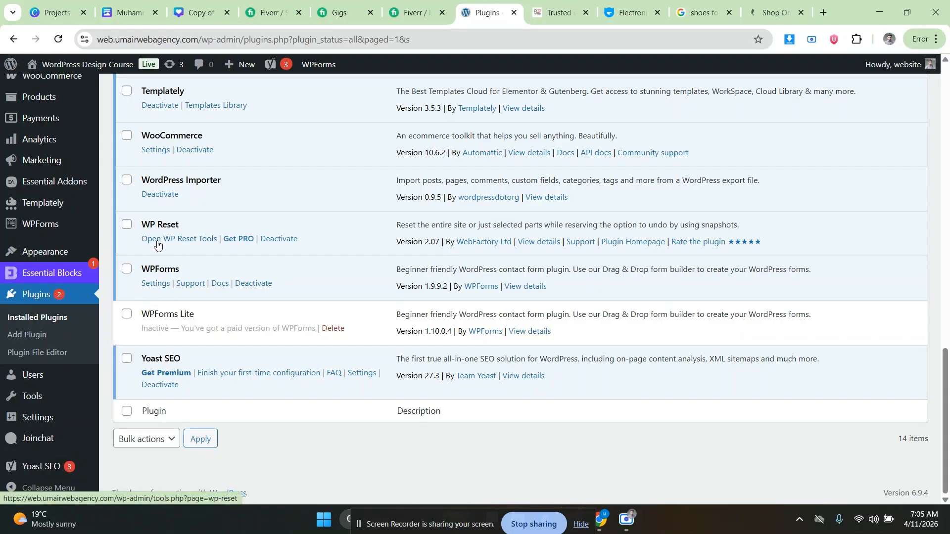
left_click(174, 244)
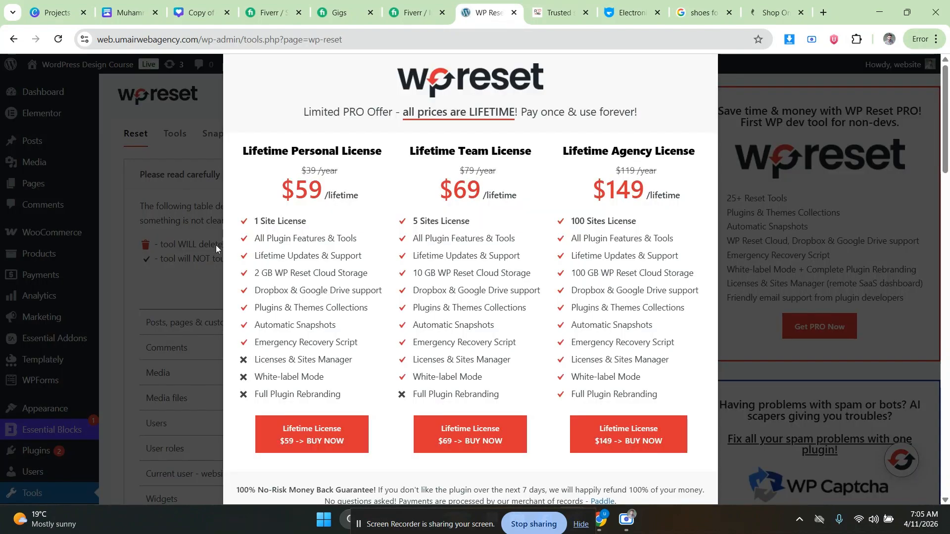
scroll(679, 230, "down", 1)
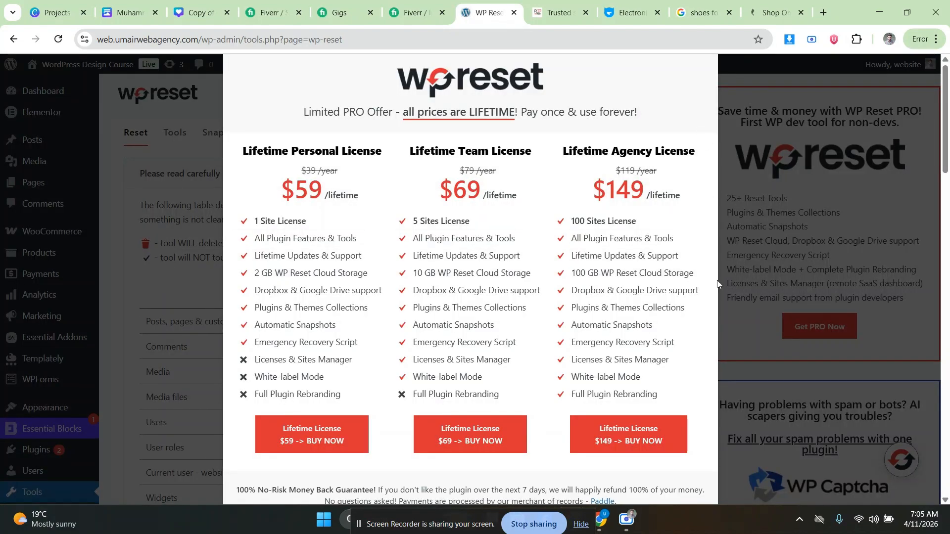
left_click(743, 258)
- Run a Site Reset without reactivating the theme, WP Reset or any other plugin, confirming it with the word "reset"
scroll(653, 241, "down", 12)
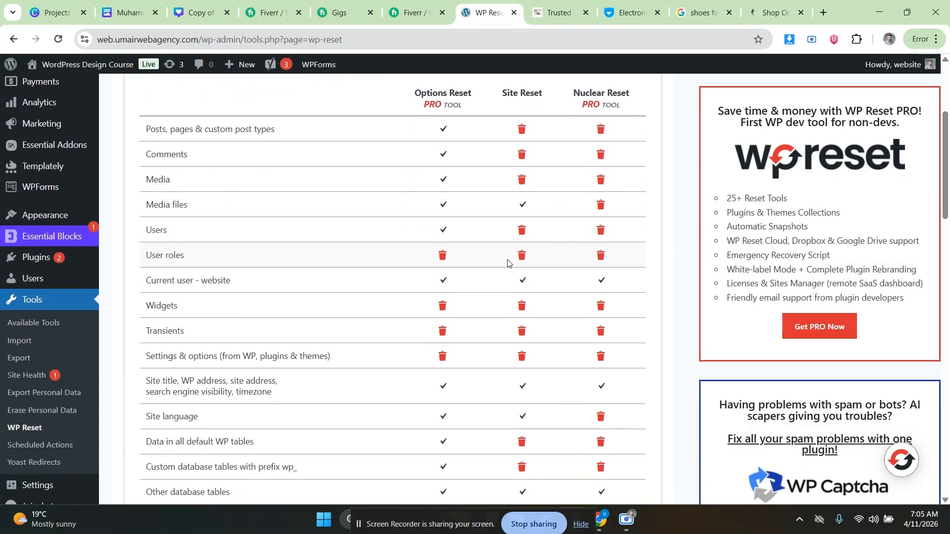
scroll(329, 252, "down", 2)
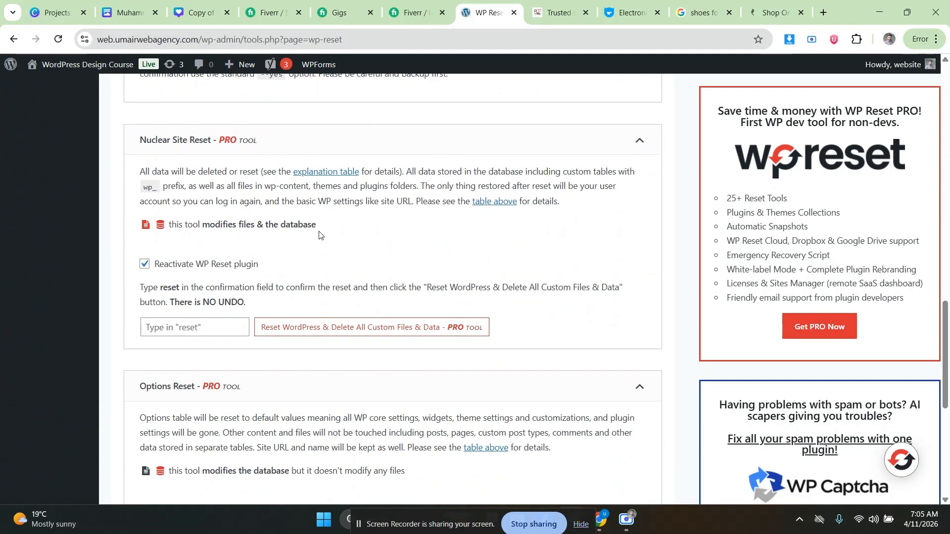
left_click(202, 323)
scroll(230, 161, "down", 6)
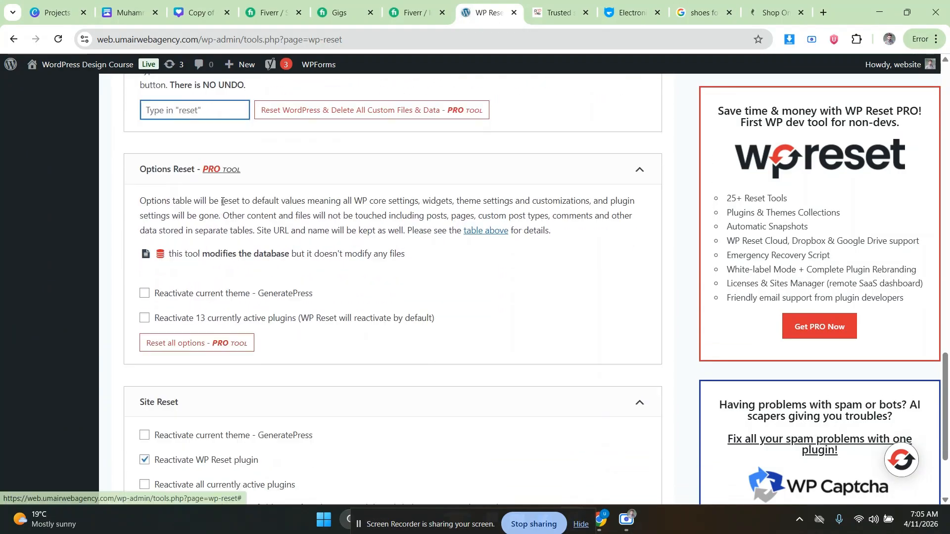
scroll(192, 211, "down", 1)
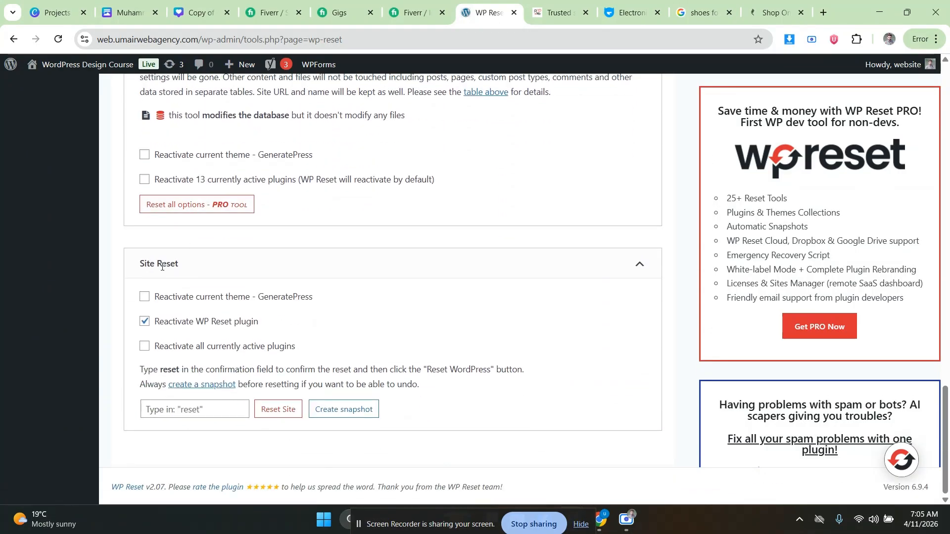
left_click(216, 406)
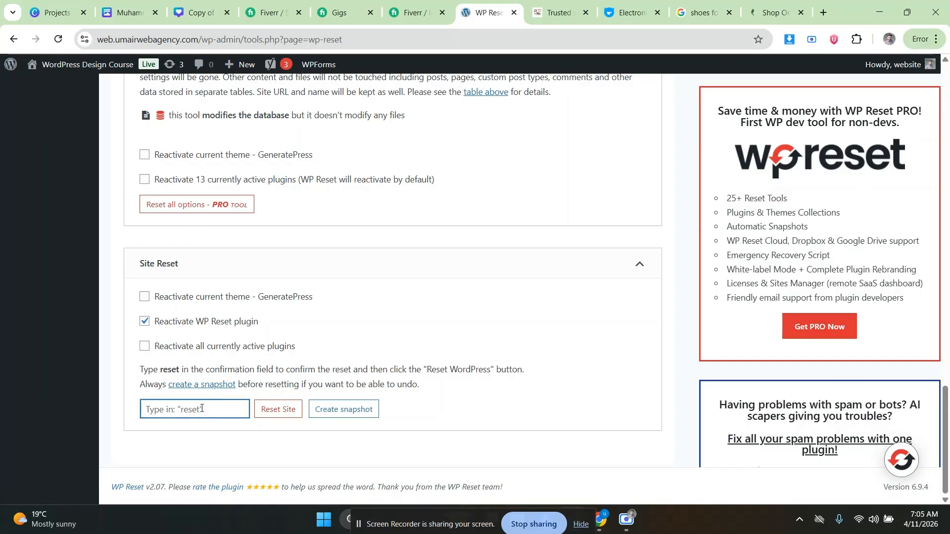
type("reset")
left_click(144, 322)
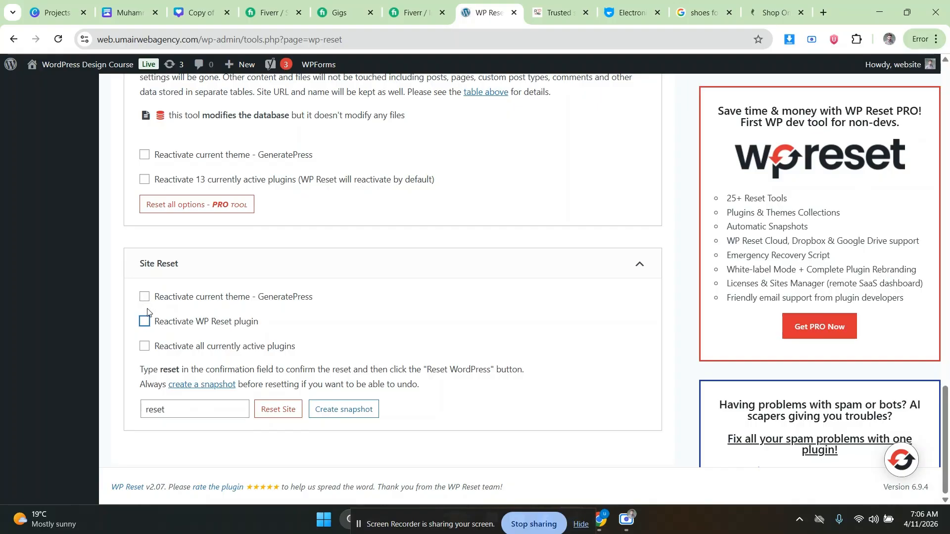
left_click(271, 416)
left_click(428, 377)
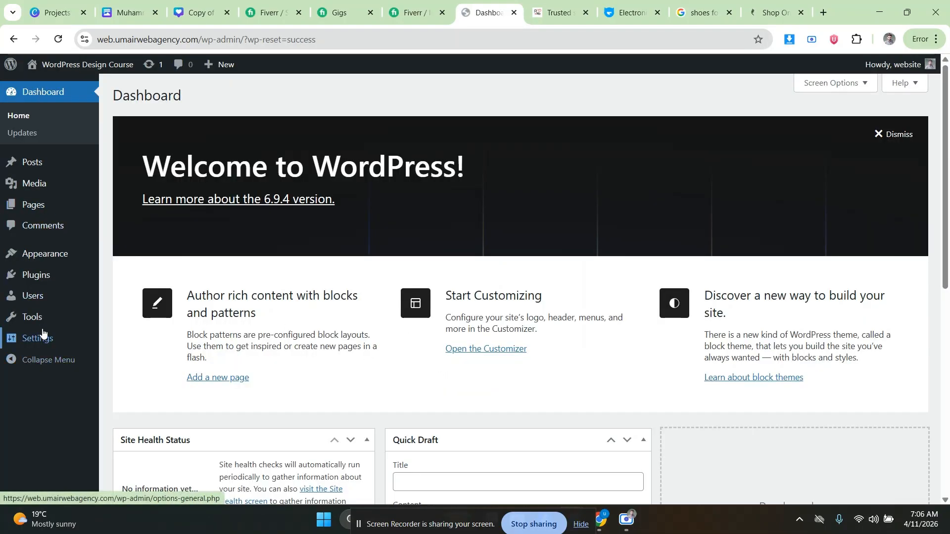
- Open the list of installed plugins on the reset site and look through it
mouse_move(47, 281)
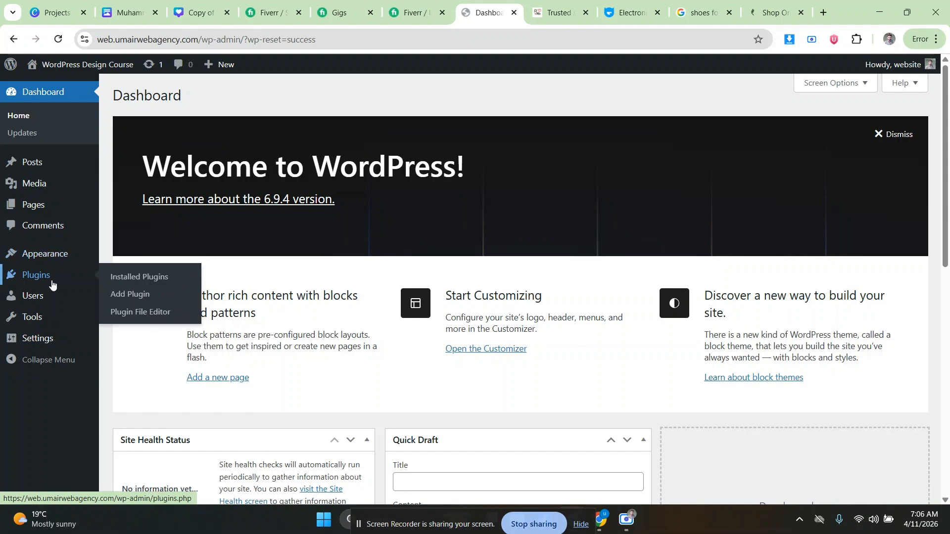
left_click(133, 273)
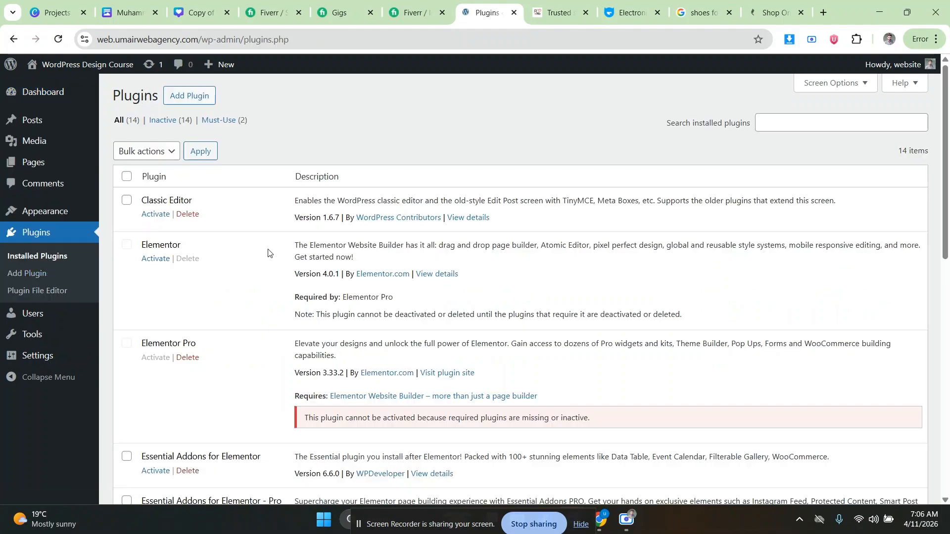
scroll(269, 253, "down", 7)
scroll(206, 250, "up", 10)
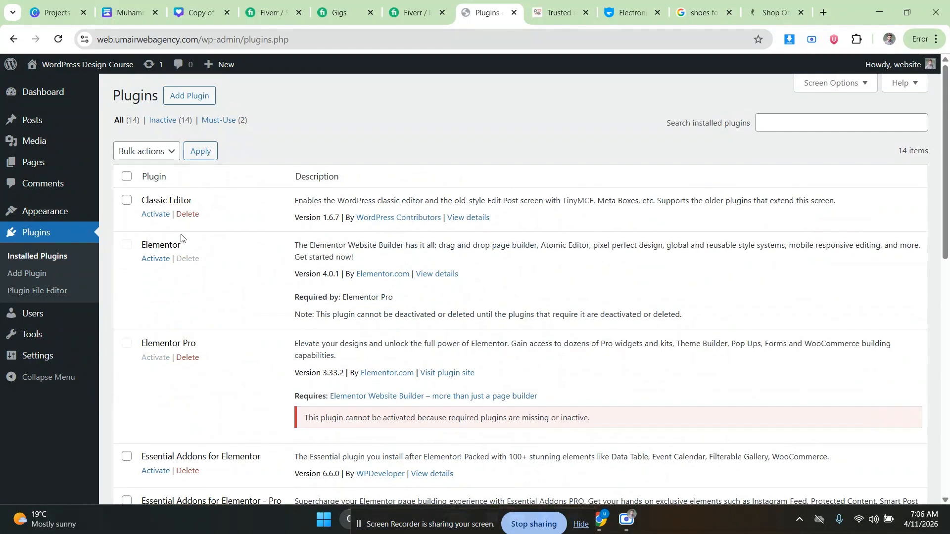
- Bulk-delete all installed plugins except WooCommerce, Elementor and Elementor Pro, and reload the plugin list
left_click(127, 177)
scroll(127, 188, "down", 1)
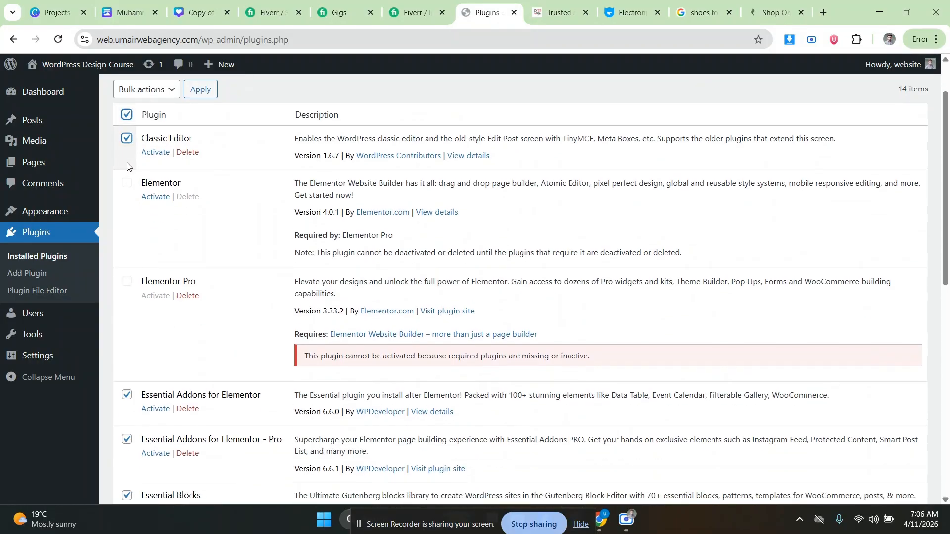
scroll(128, 175, "down", 2)
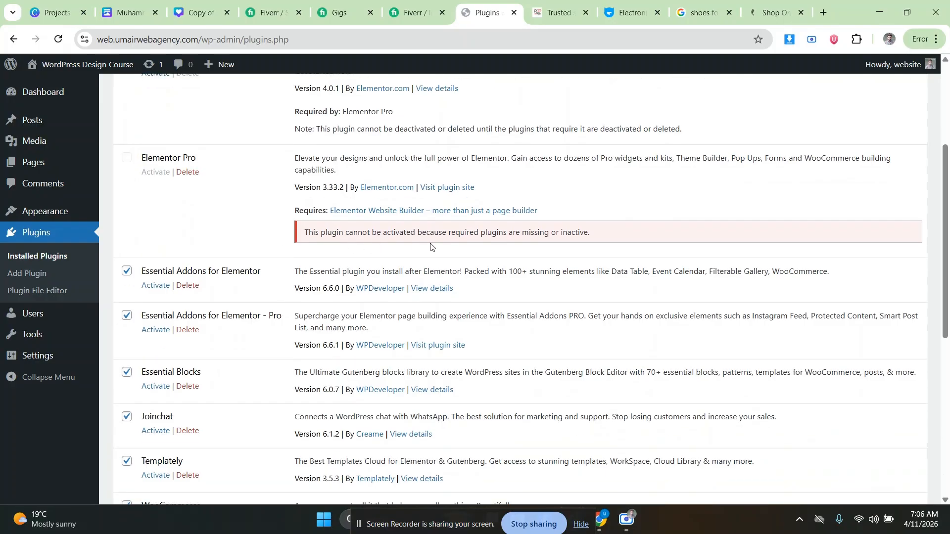
scroll(192, 244, "up", 3)
scroll(180, 240, "down", 9)
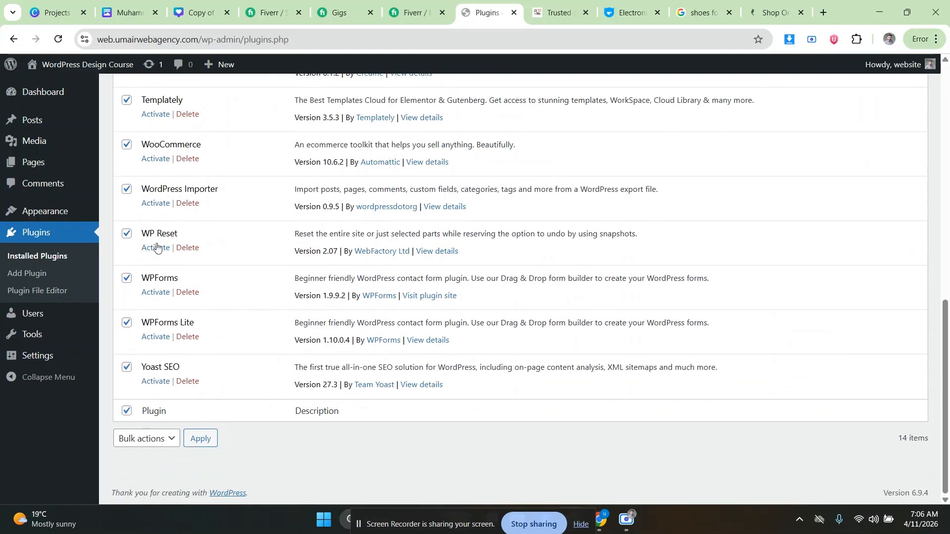
scroll(157, 244, "up", 9)
scroll(157, 239, "down", 5)
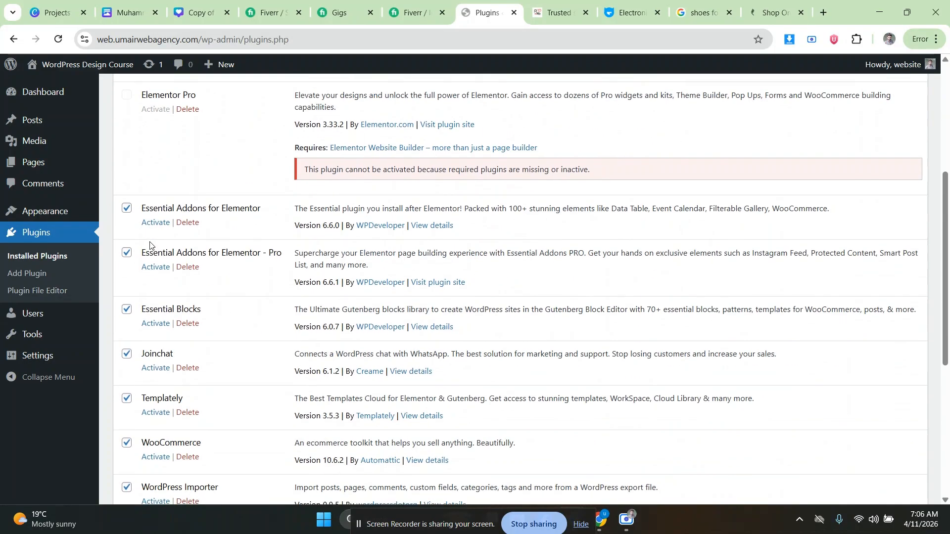
scroll(144, 236, "down", 2)
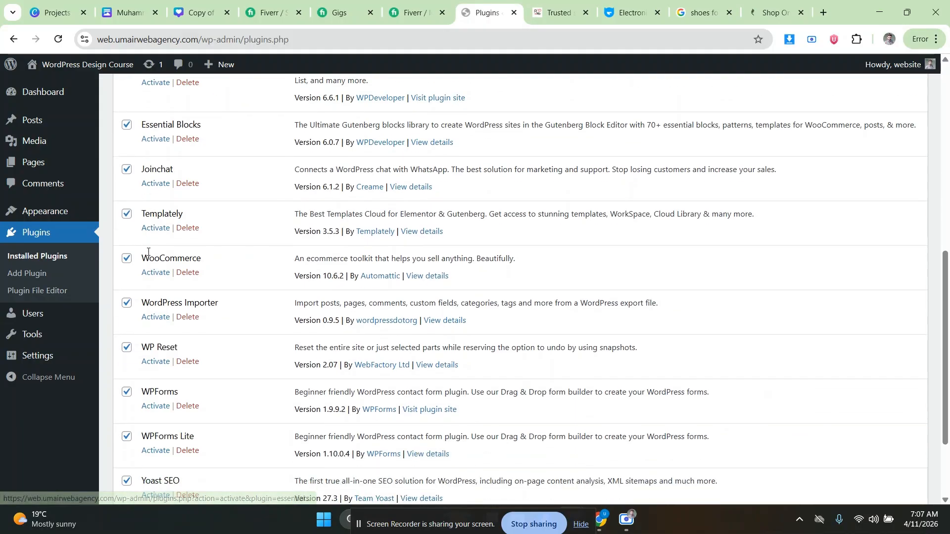
left_click(127, 258)
scroll(182, 269, "down", 1)
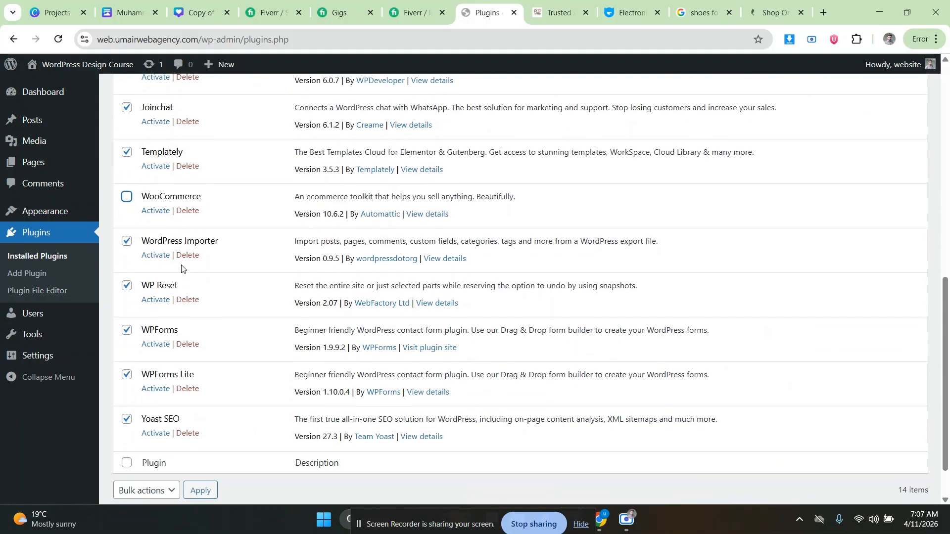
scroll(141, 364, "down", 1)
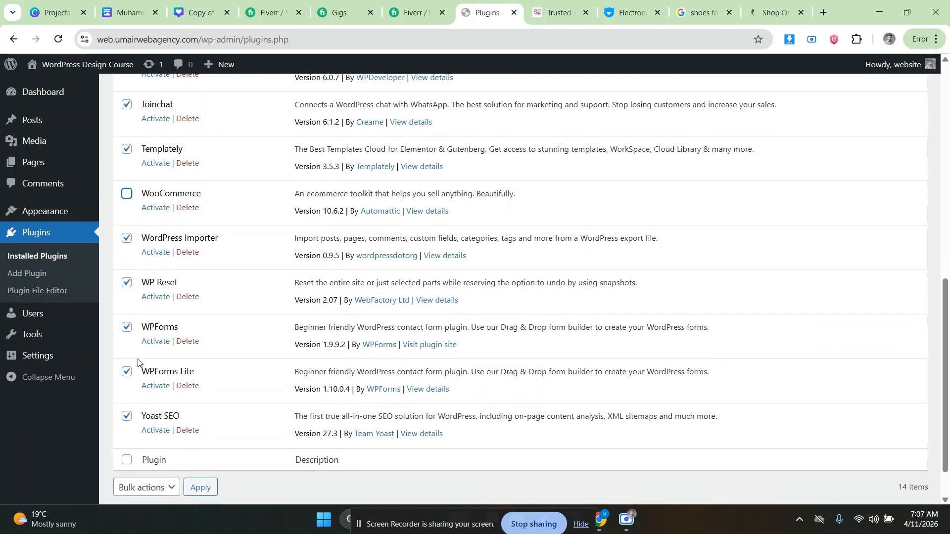
scroll(146, 354, "up", 11)
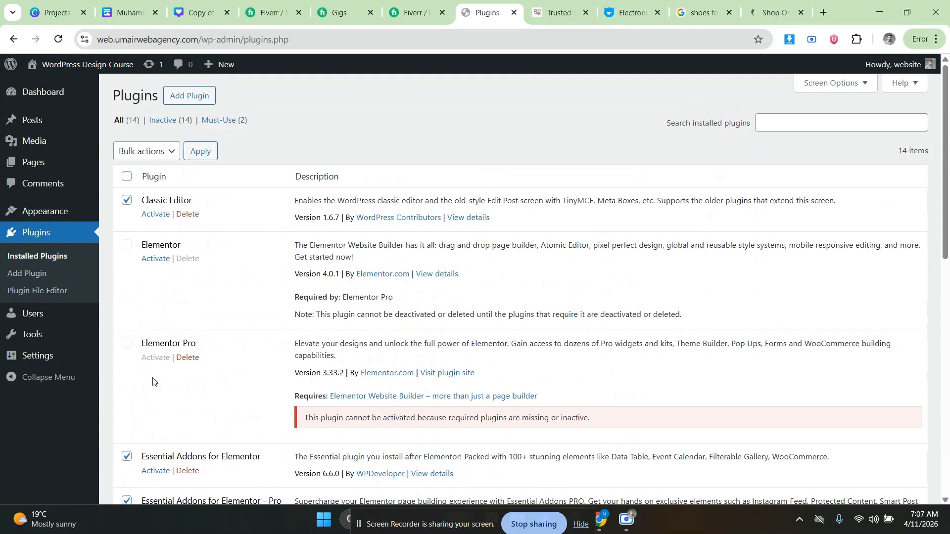
left_click(143, 151)
left_click(162, 237)
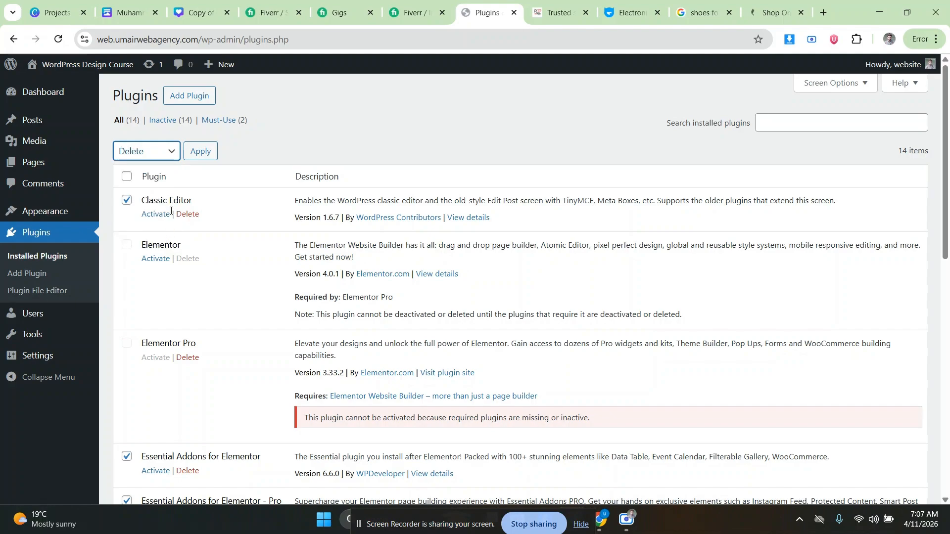
left_click(192, 152)
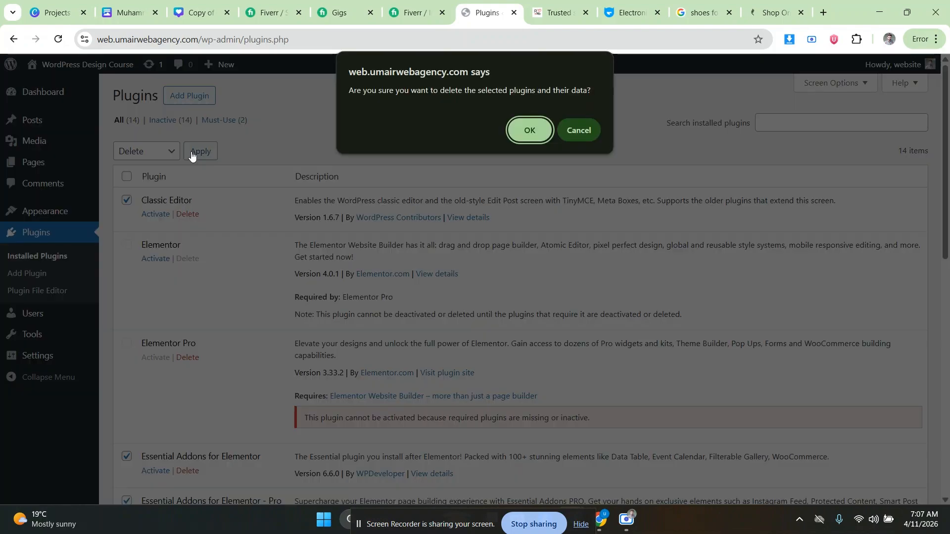
left_click(533, 130)
scroll(250, 261, "down", 10)
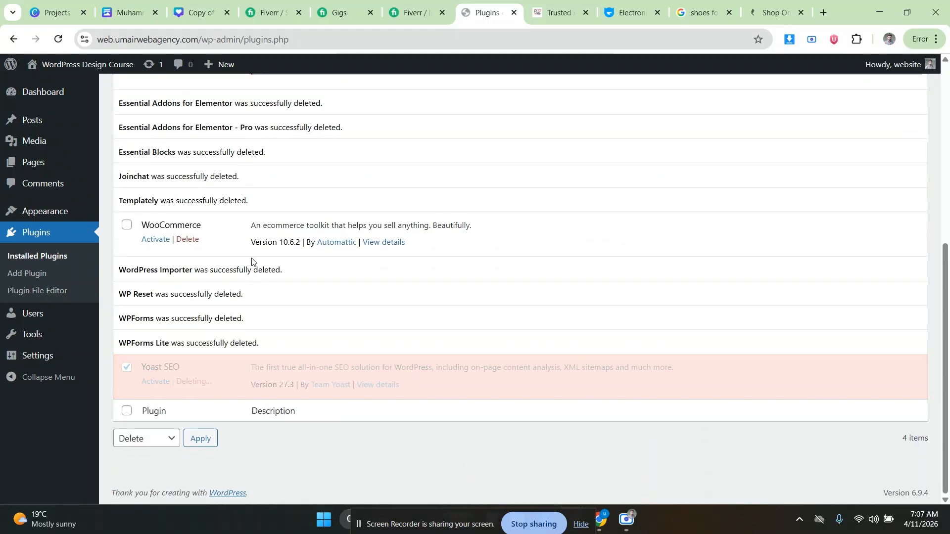
scroll(253, 258, "up", 6)
left_click(59, 39)
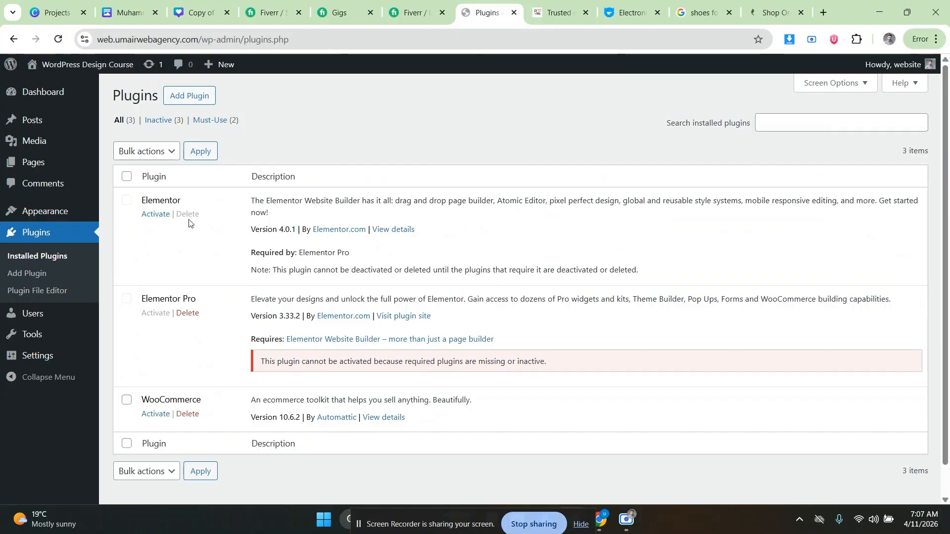
- Activate Elementor and Elementor Pro, leaving Elementor's onboarding and dismissing its editor notice
left_click(162, 214)
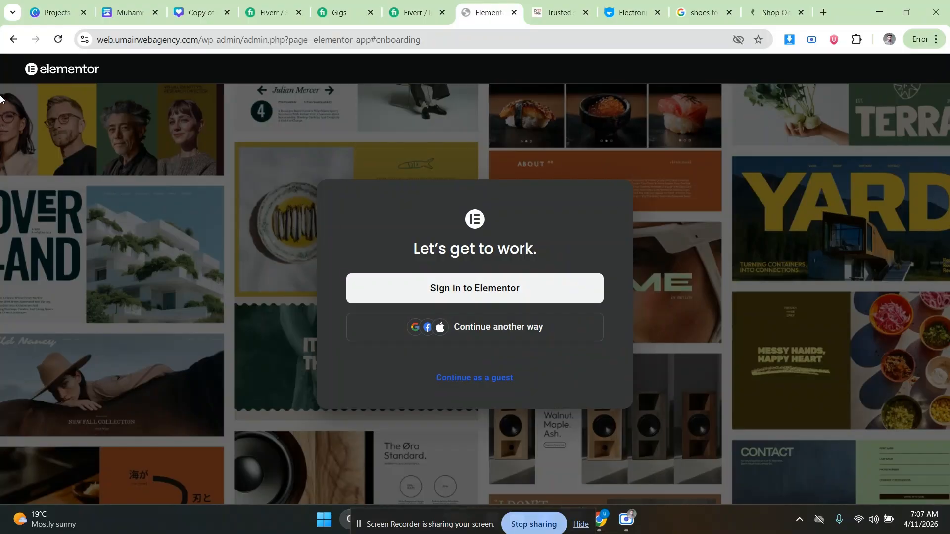
left_click(14, 40)
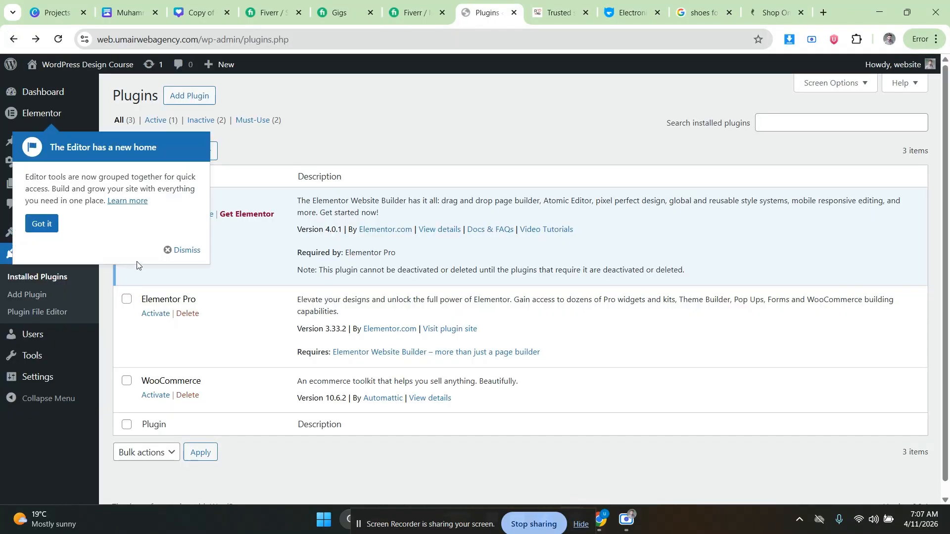
left_click(184, 249)
left_click(163, 315)
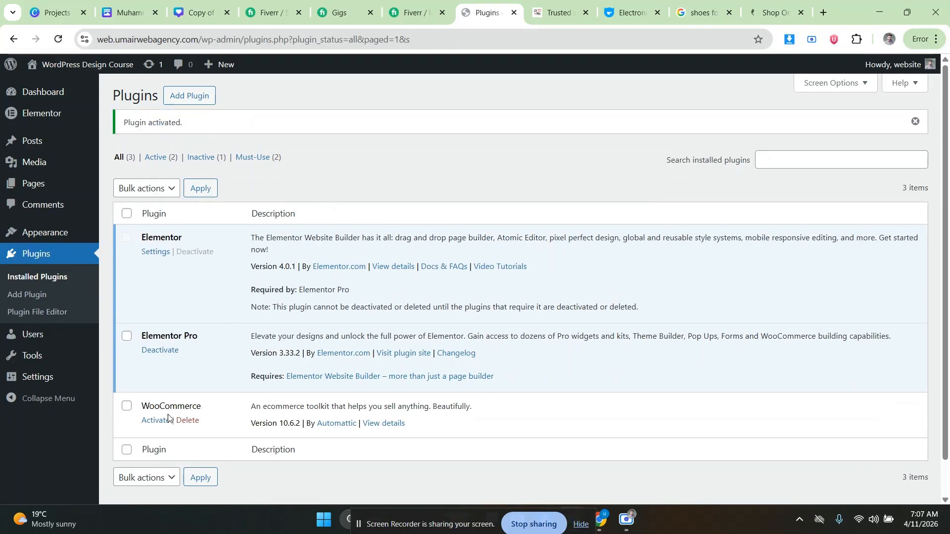
- Activate WooCommerce, skip its guided setup and continue to the store with Pakistan — Punjab as the business location
left_click(167, 419)
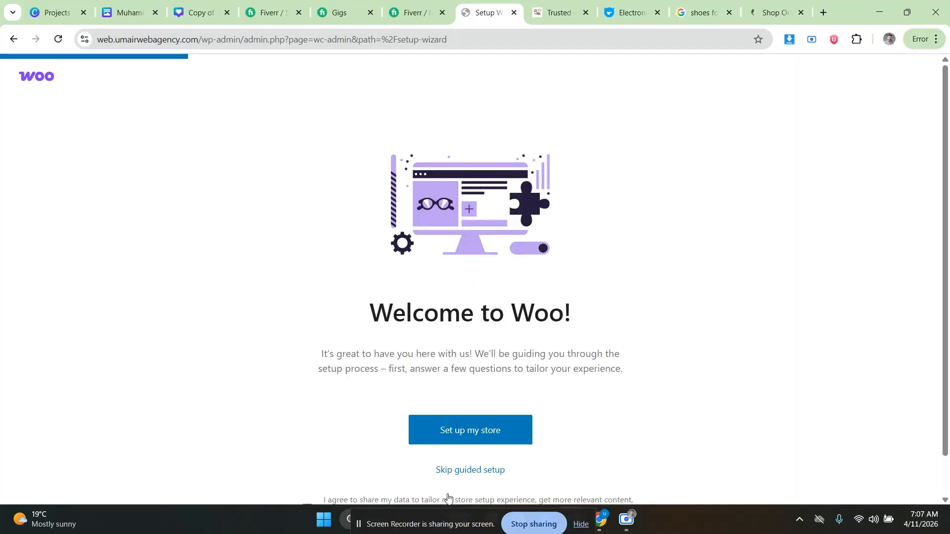
left_click(491, 475)
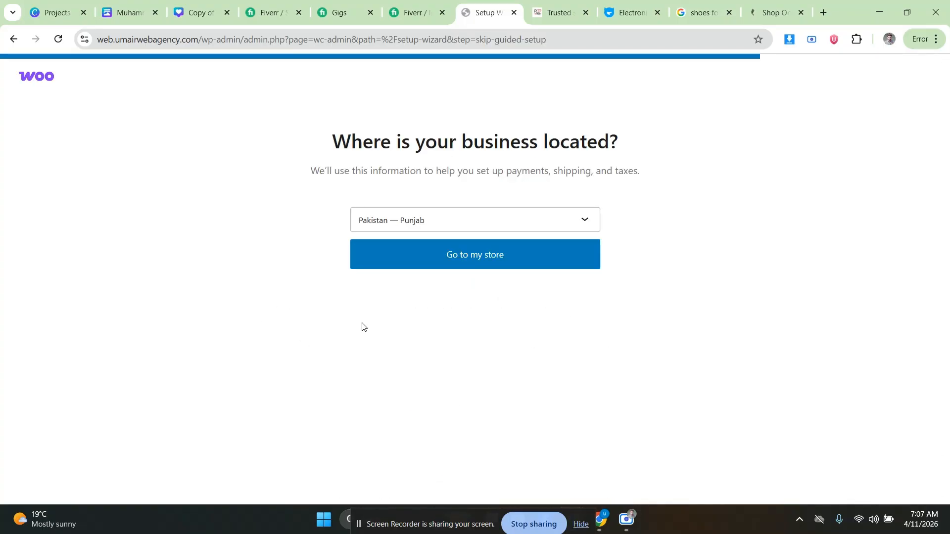
left_click(439, 266)
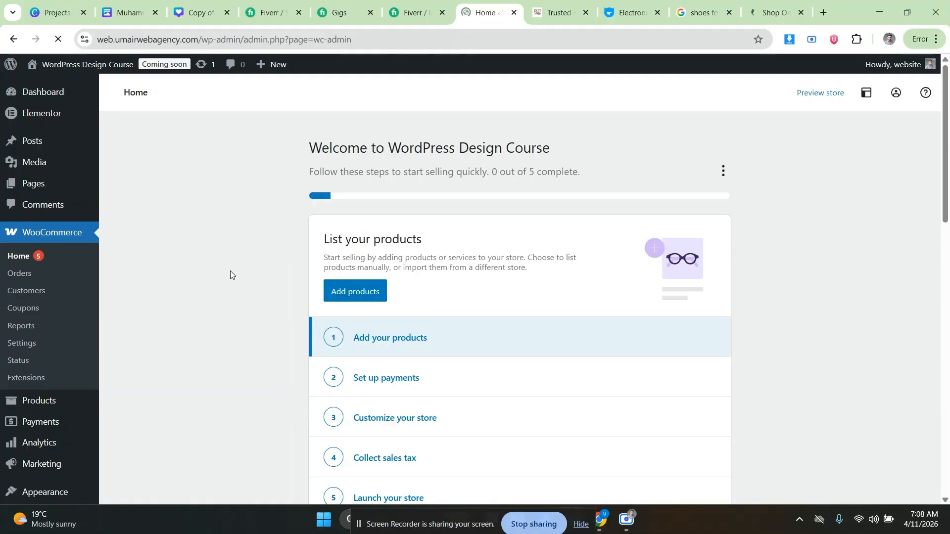
- Open the list of all pages and move the draft Privacy Policy page to the trash
left_click(46, 182)
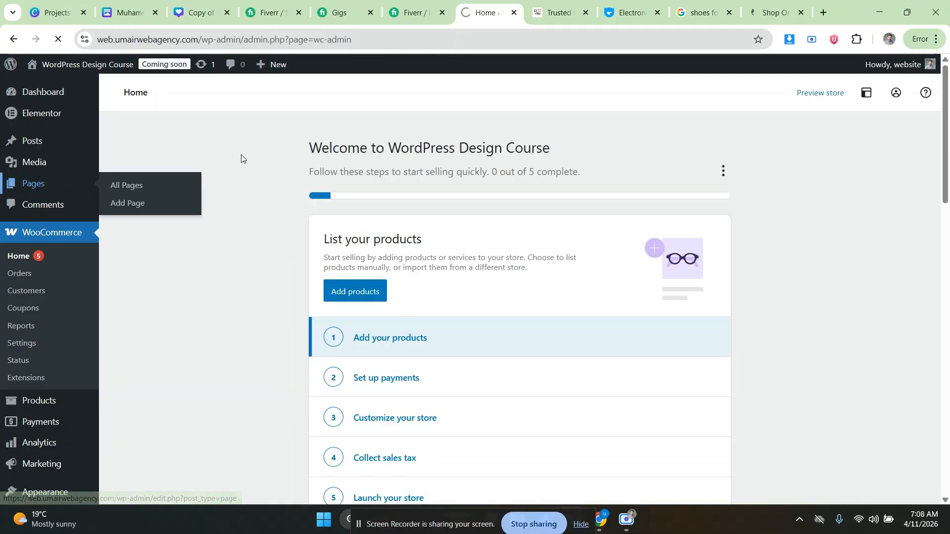
scroll(238, 224, "down", 2)
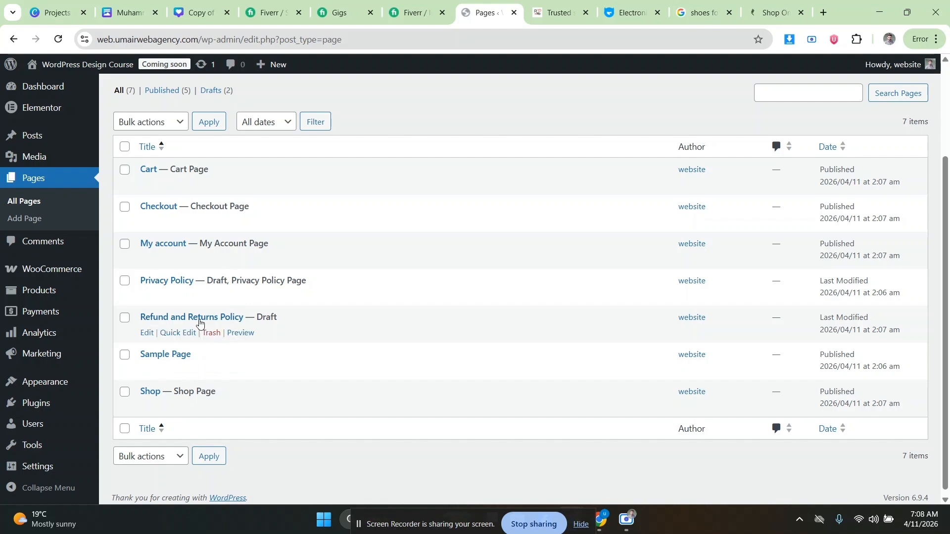
left_click(206, 297)
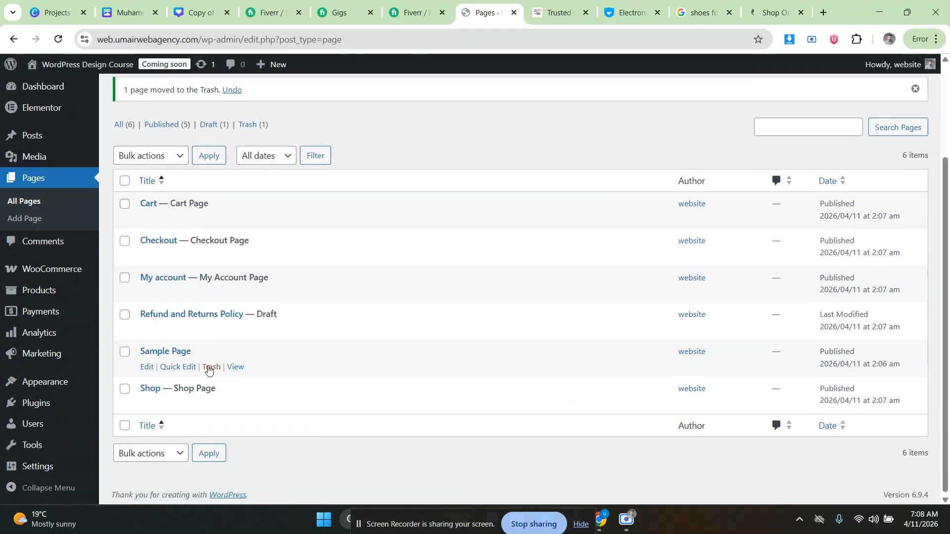
- Move the Sample Page and the draft Refund and Returns Policy page to the trash
left_click(211, 367)
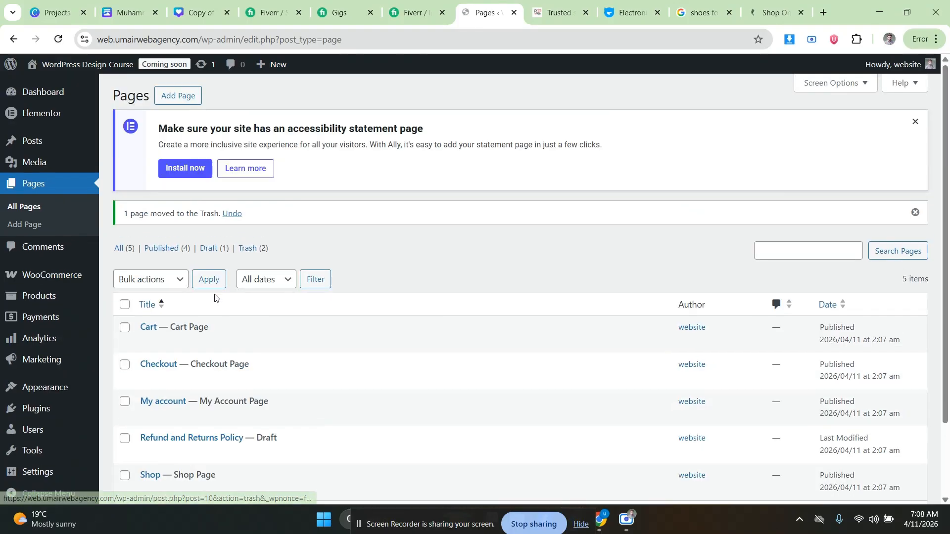
scroll(215, 296, "down", 2)
left_click(212, 365)
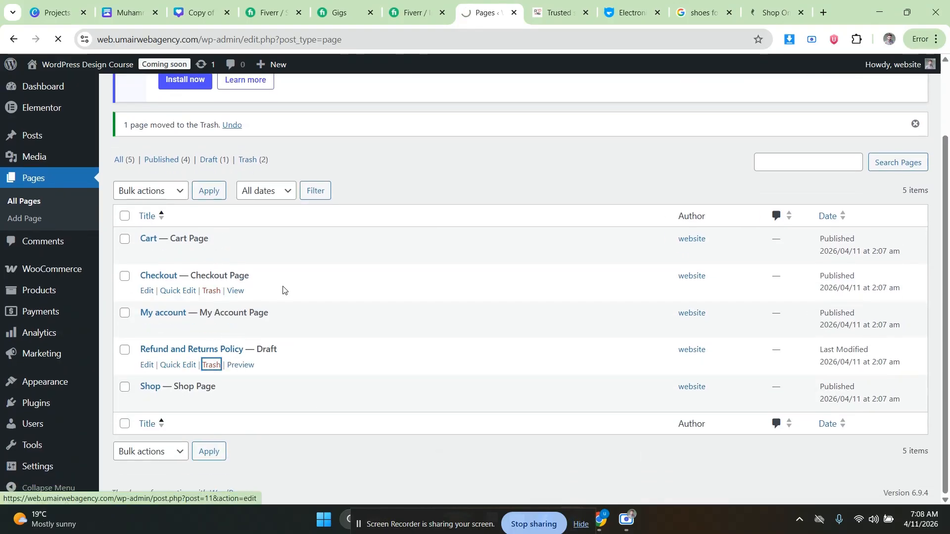
scroll(283, 289, "down", 1)
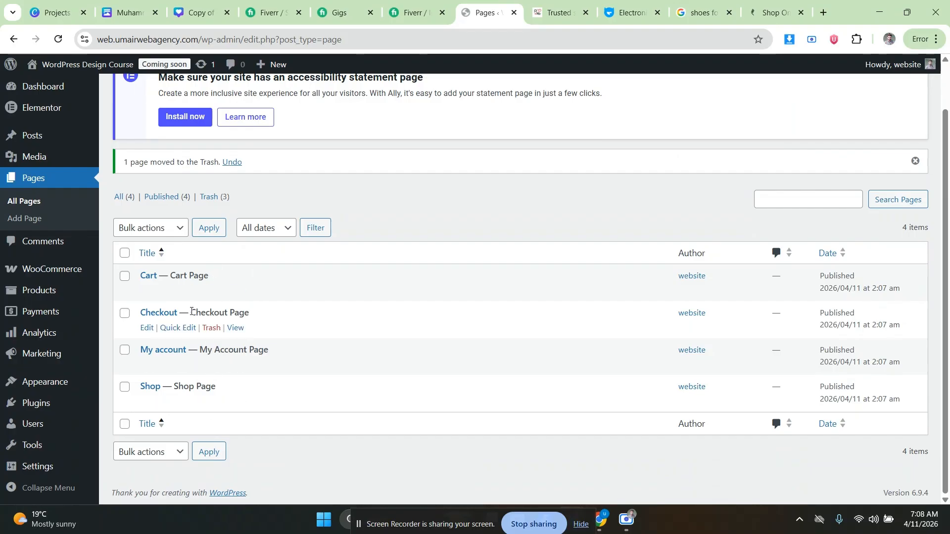
scroll(130, 321, "up", 1)
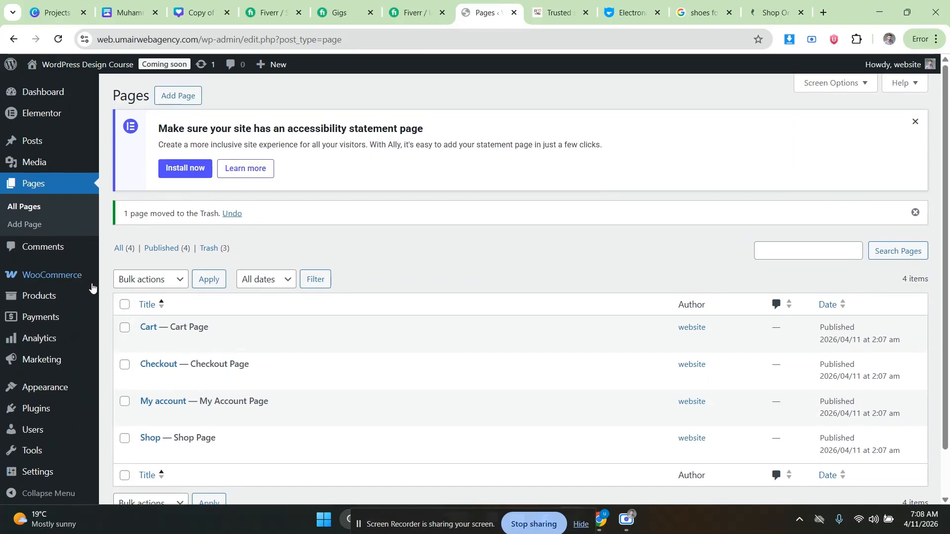
- Open the installed themes list, look over the redheart.pk home page down to its footer, and return to the themes
mouse_move(64, 394)
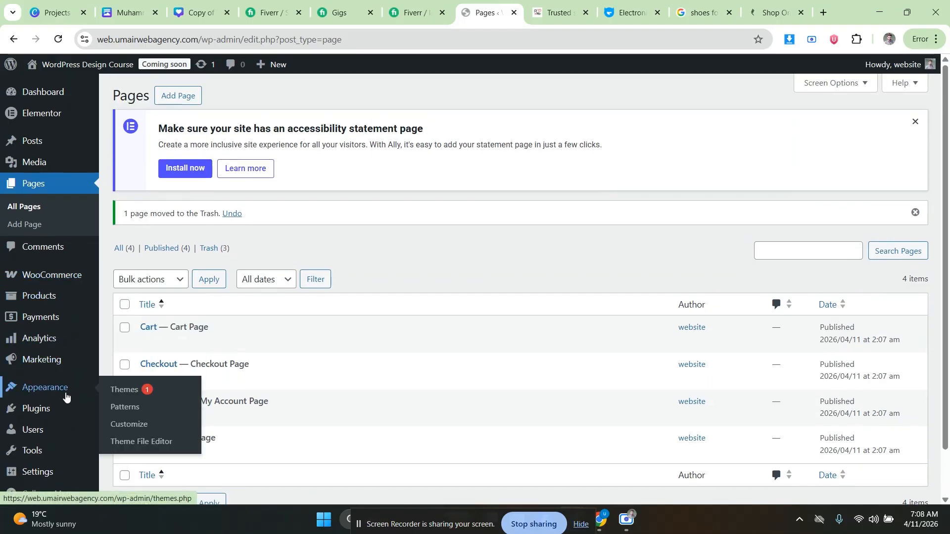
left_click(109, 390)
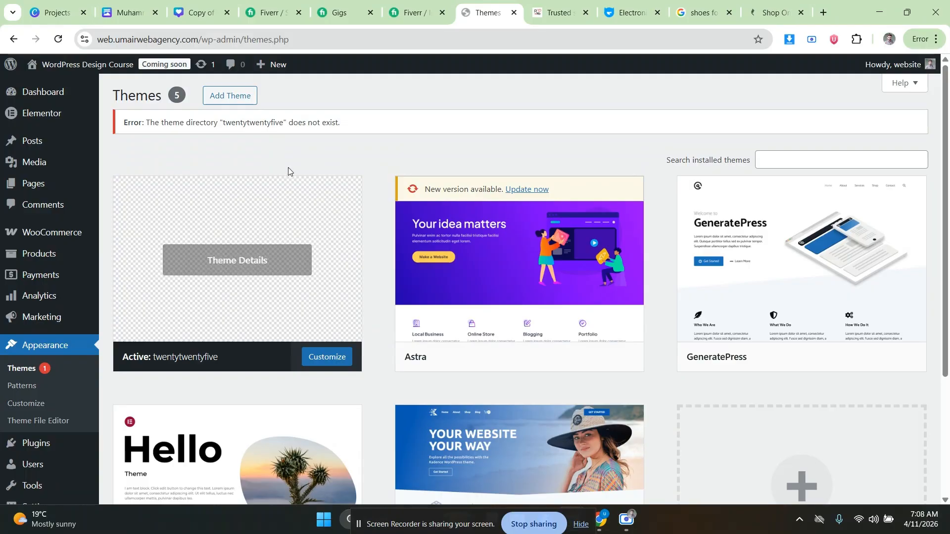
left_click(559, 12)
scroll(382, 213, "down", 8)
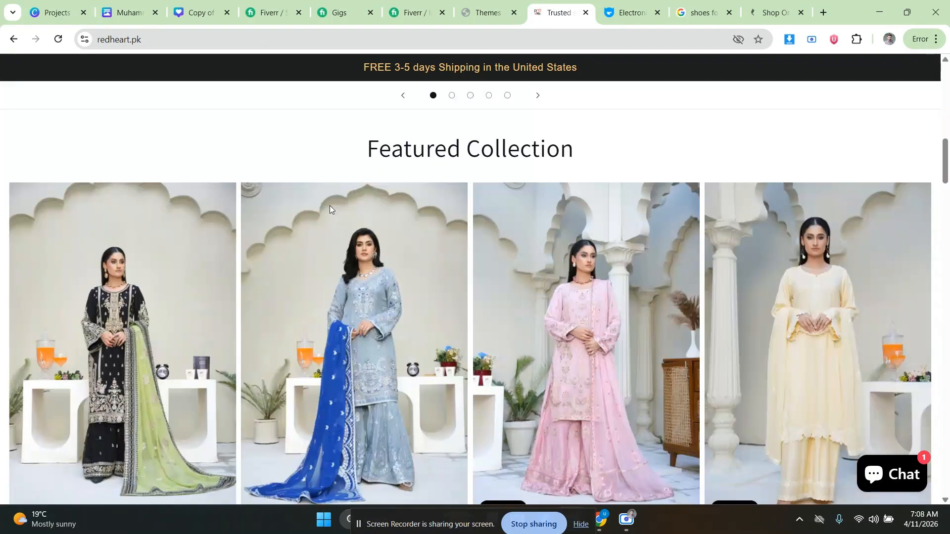
scroll(330, 206, "down", 20)
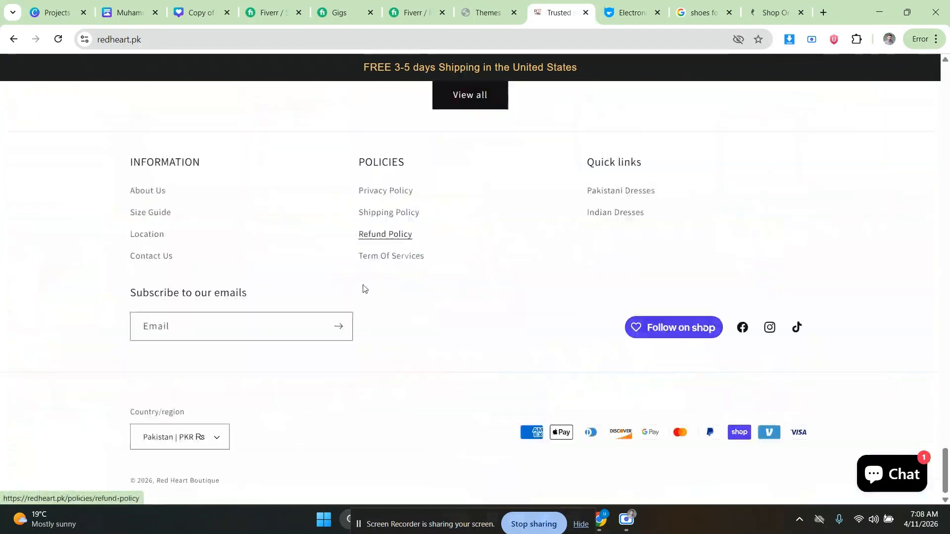
scroll(363, 288, "up", 20)
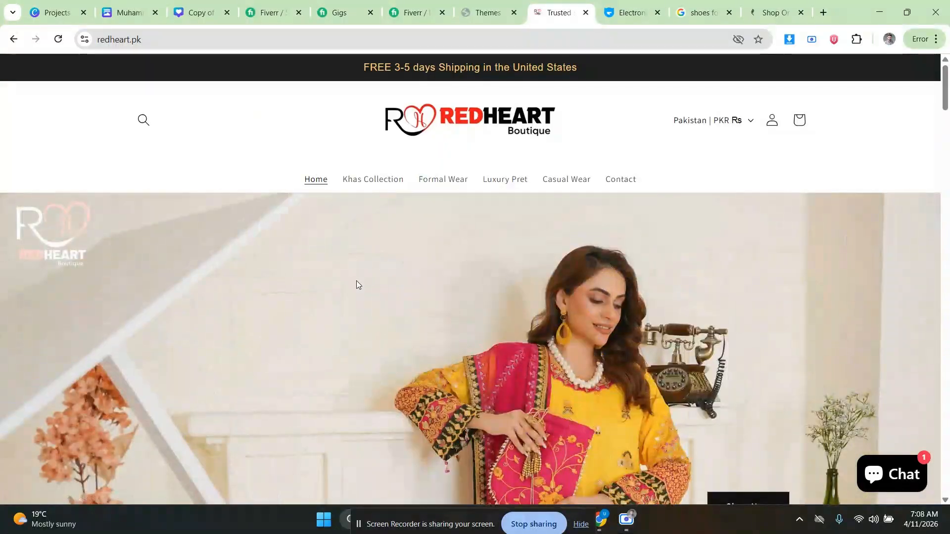
left_click(462, 4)
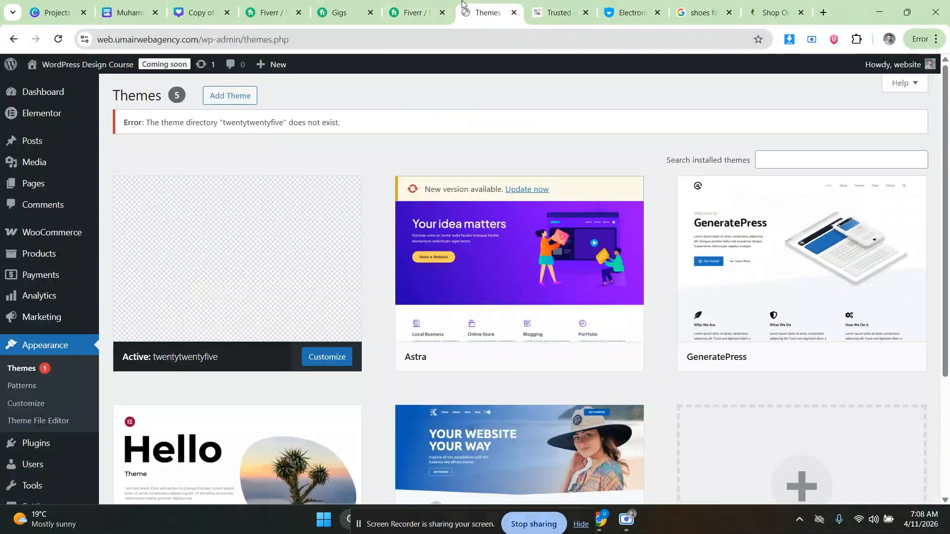
- Update the Astra theme and activate the Hello Elementor theme
left_click(527, 188)
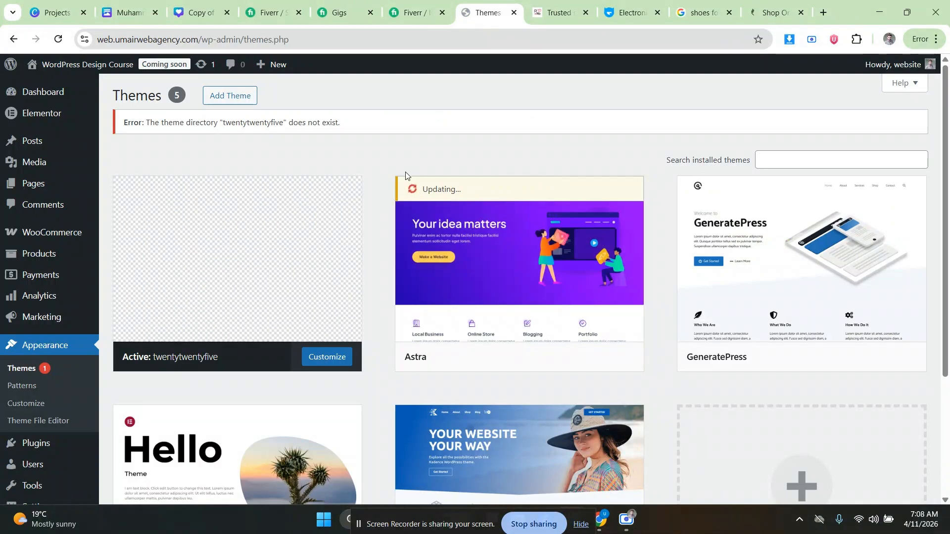
scroll(376, 289, "down", 3)
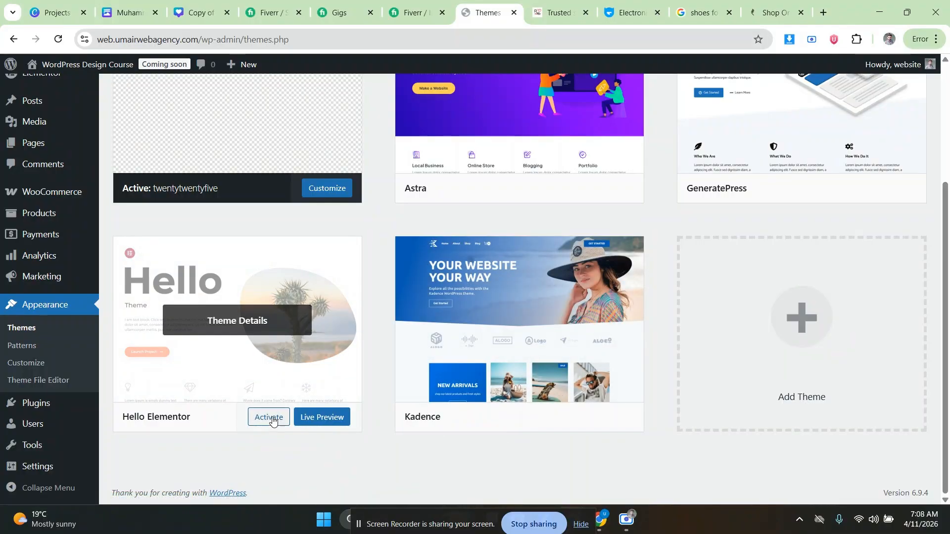
left_click(271, 417)
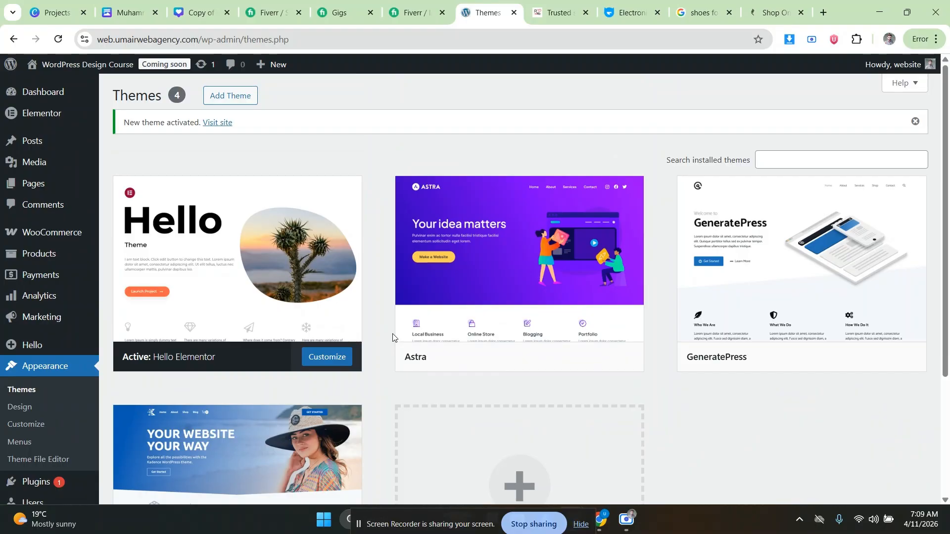
- Open the details of the inactive GeneratePress theme and delete the theme
scroll(392, 336, "down", 2)
scroll(376, 334, "up", 2)
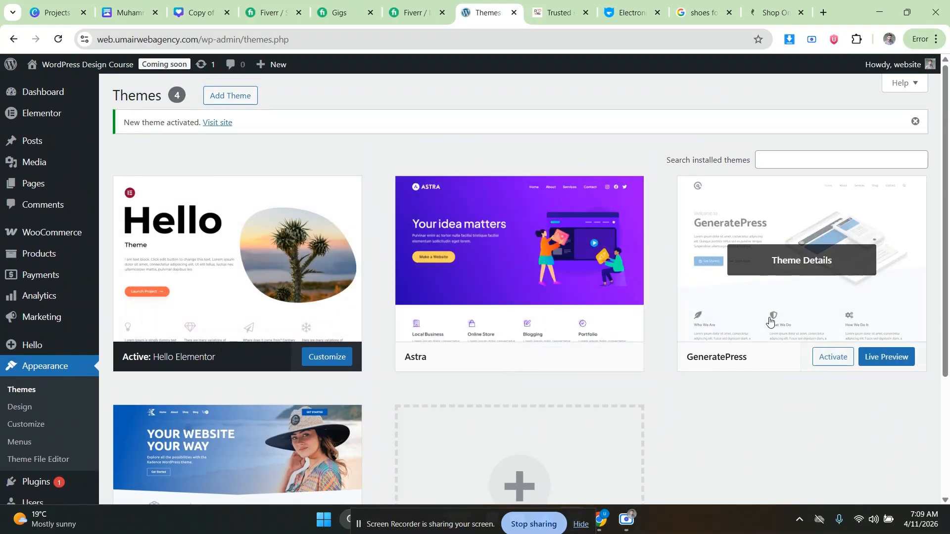
left_click(788, 318)
scroll(668, 396, "down", 3)
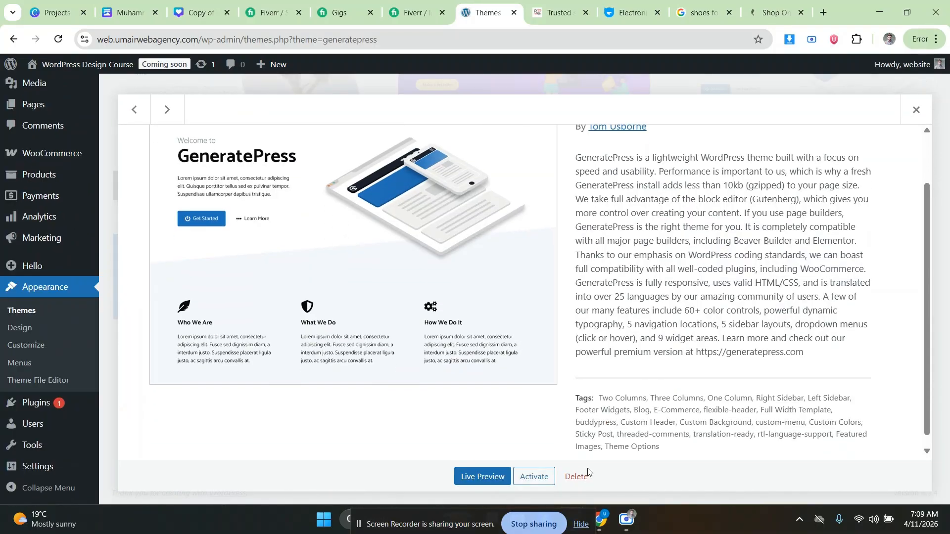
left_click(577, 475)
left_click(528, 143)
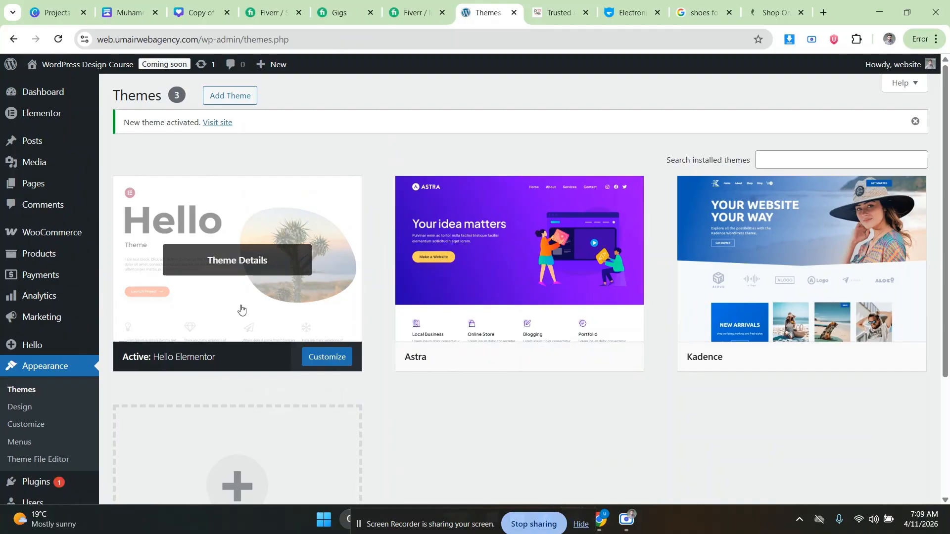
- Delete the inactive Kadence and Astra themes, keeping only Hello Elementor
left_click(769, 327)
left_click(576, 476)
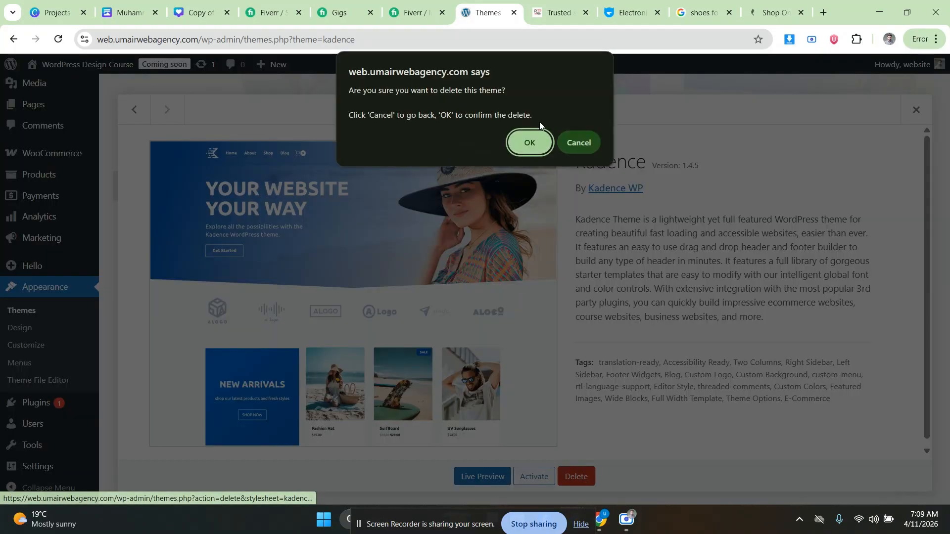
left_click(532, 140)
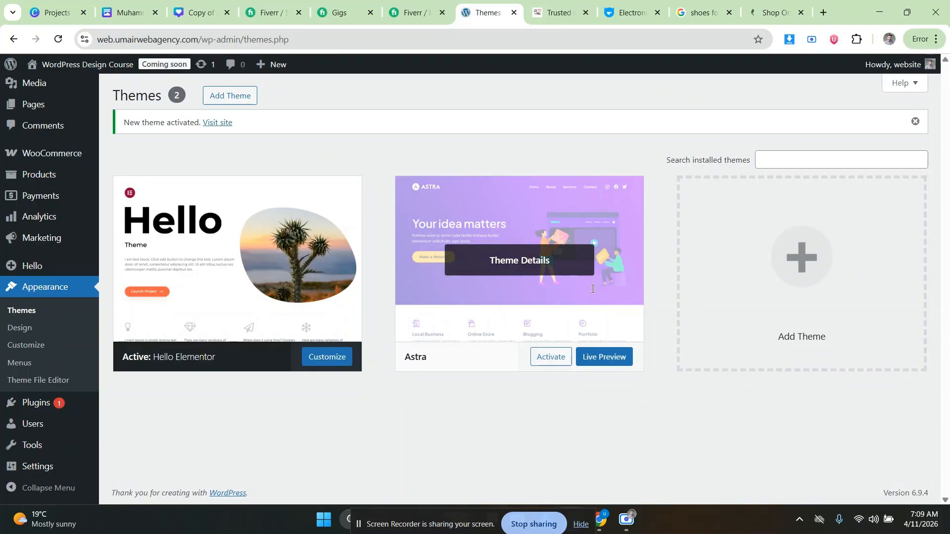
left_click(582, 260)
left_click(577, 477)
left_click(531, 141)
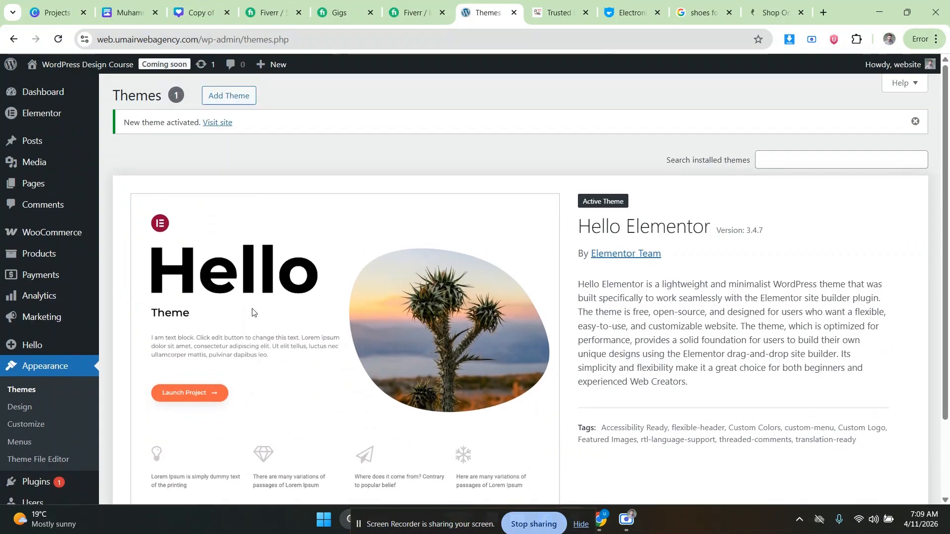
- Check the installed plugins list and return to the list of all pages
scroll(70, 395, "down", 2)
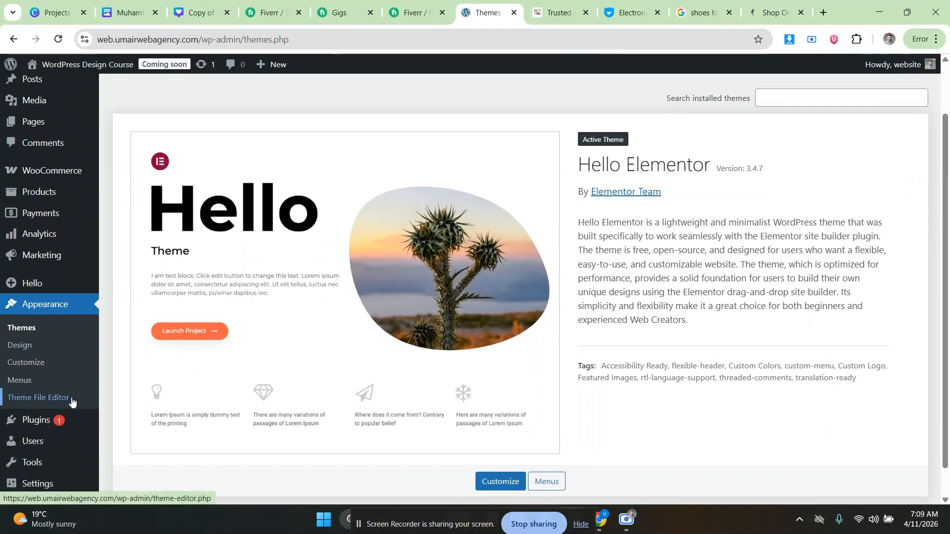
mouse_move(79, 403)
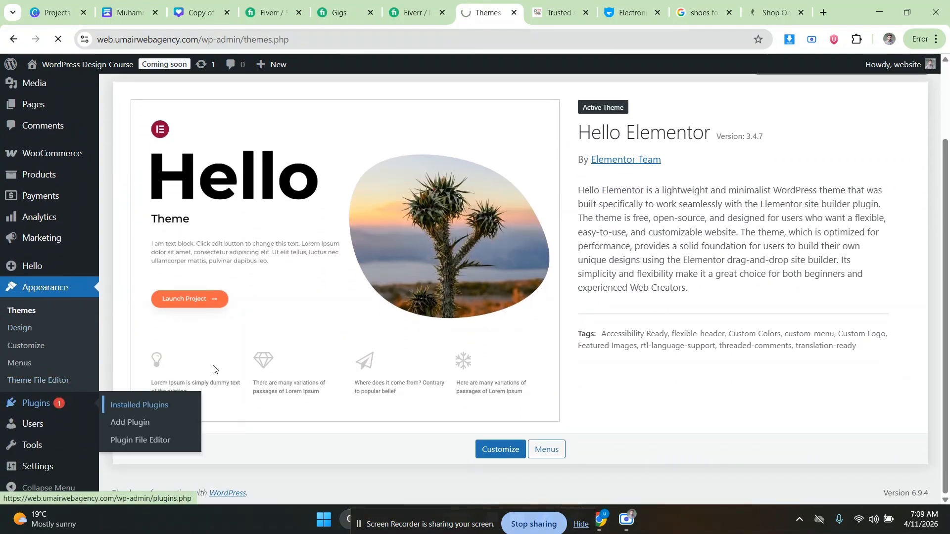
left_click(127, 406)
scroll(195, 324, "down", 2)
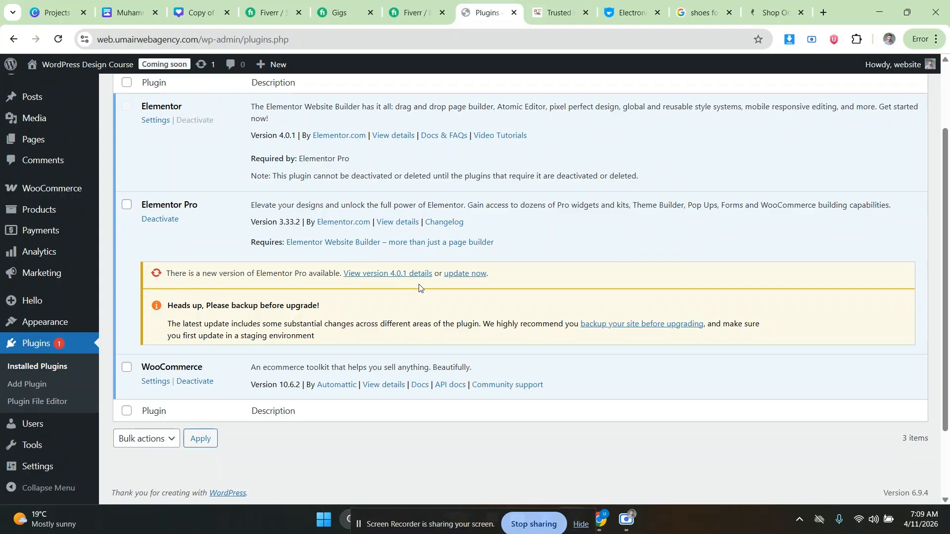
scroll(421, 290, "up", 2)
mouse_move(34, 184)
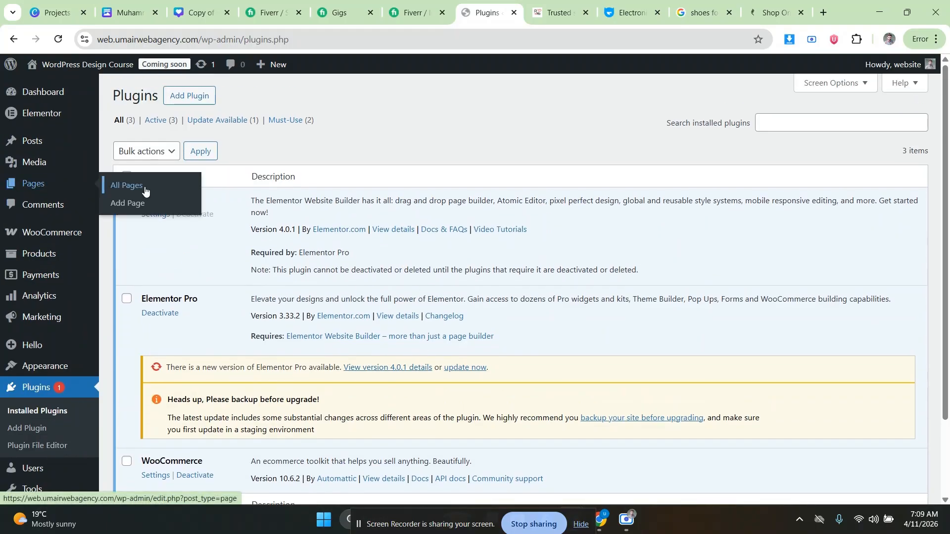
left_click(128, 202)
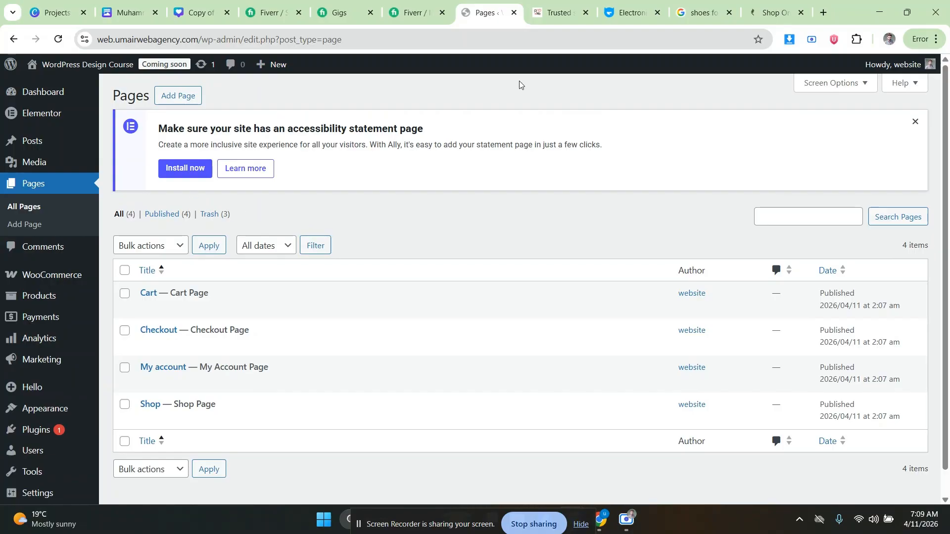
- Switch to the redheart.pk home page and examine its header menu, hero banner and Featured Collection product grid
left_click(554, 12)
scroll(380, 240, "down", 10)
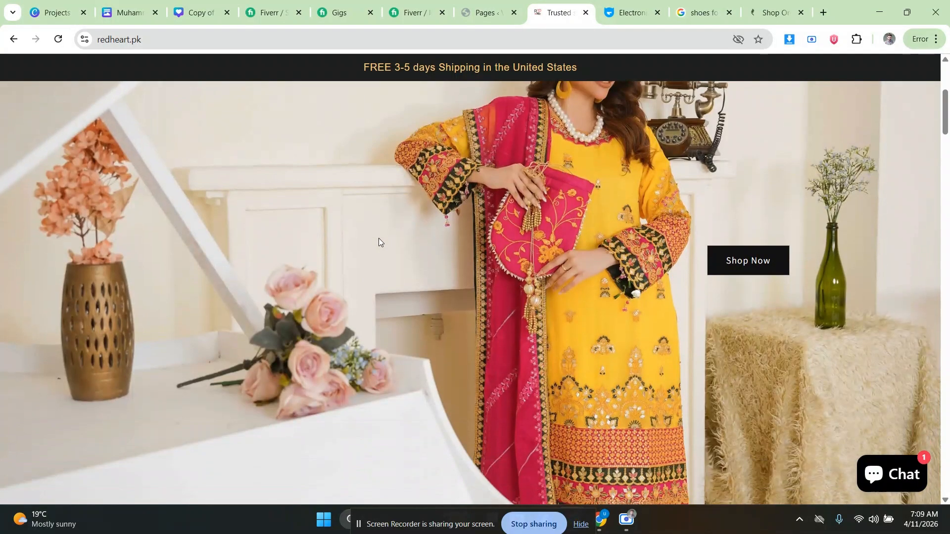
scroll(364, 242, "up", 5)
scroll(471, 237, "down", 5)
scroll(470, 237, "up", 8)
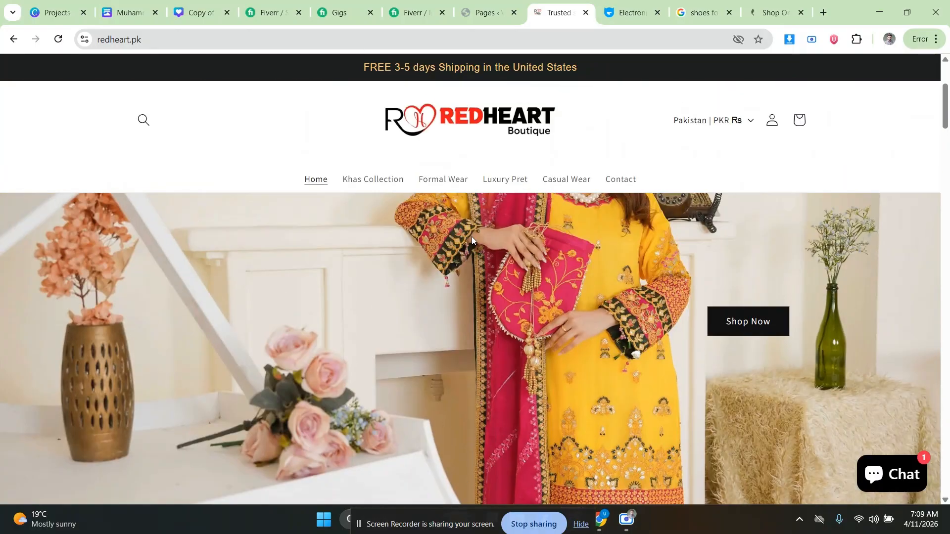
scroll(454, 234, "down", 2)
scroll(455, 222, "down", 1)
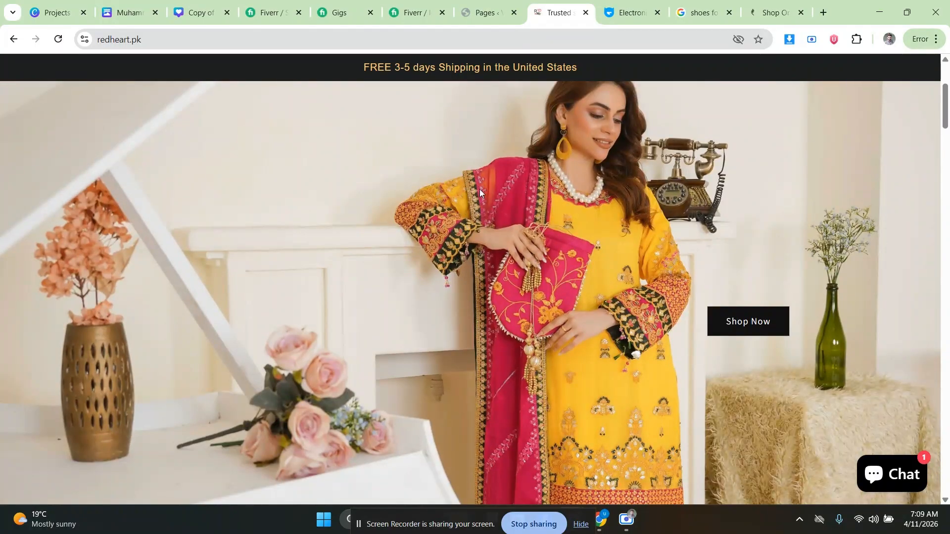
scroll(480, 189, "down", 4)
scroll(502, 141, "down", 4)
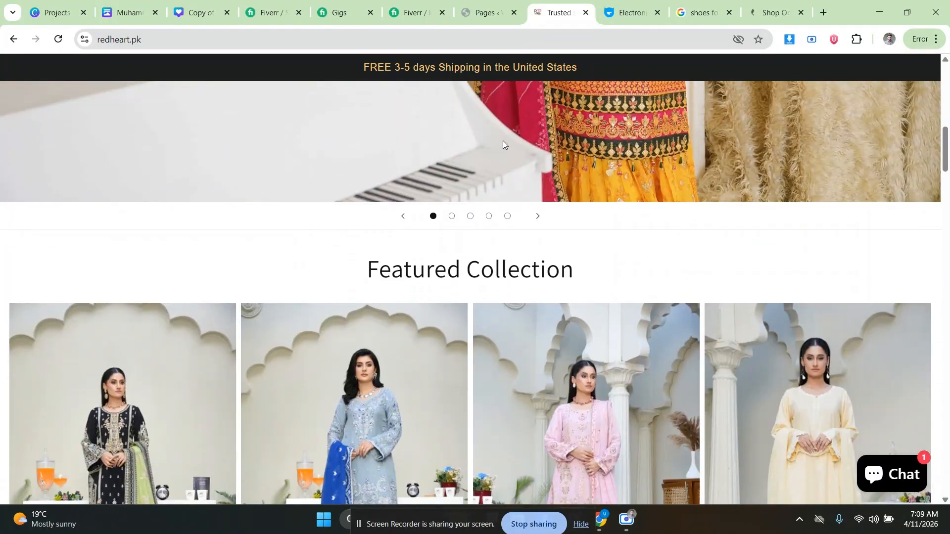
scroll(500, 154, "down", 4)
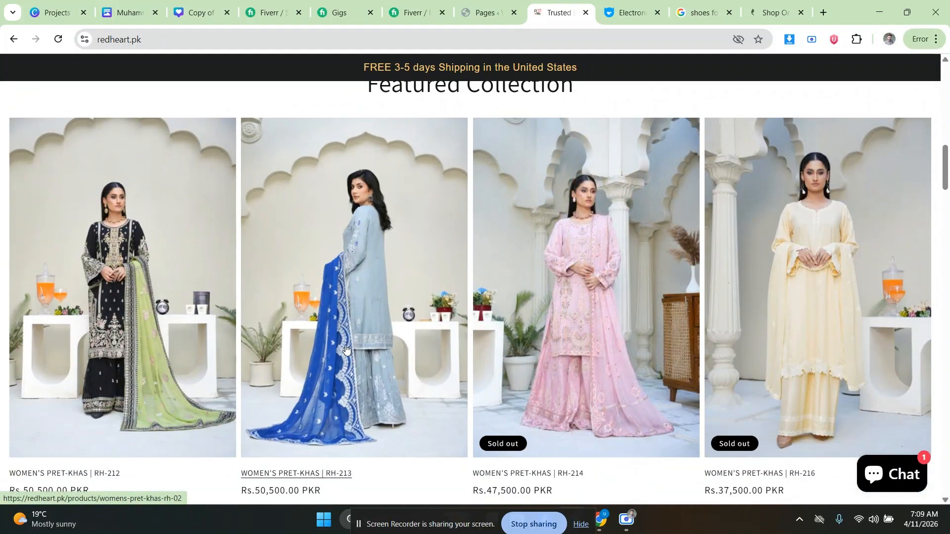
scroll(311, 321, "down", 4)
scroll(311, 321, "down", 10)
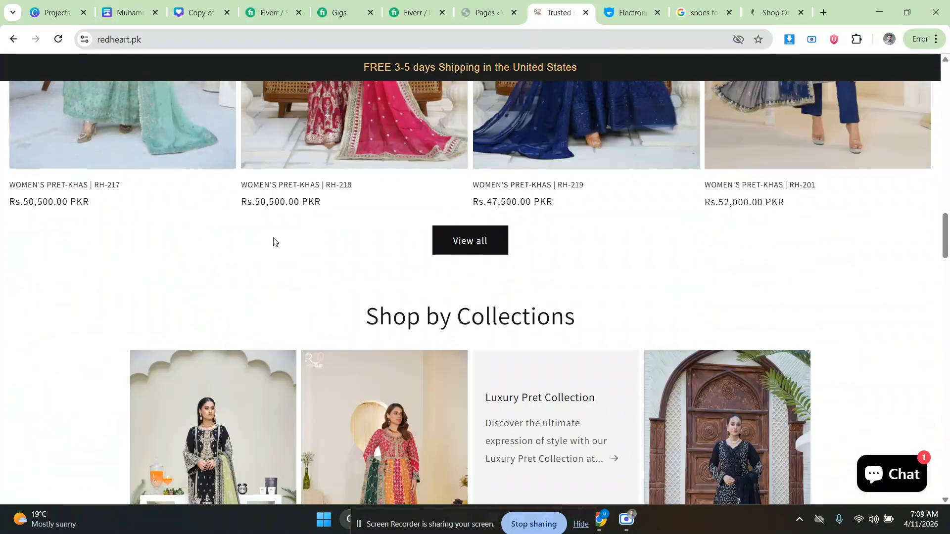
- Examine the layout of the Shop by Collections and Khas Collection sections on the redheart.pk home page
scroll(272, 240, "down", 8)
scroll(116, 247, "down", 5)
scroll(124, 240, "up", 2)
scroll(161, 238, "down", 2)
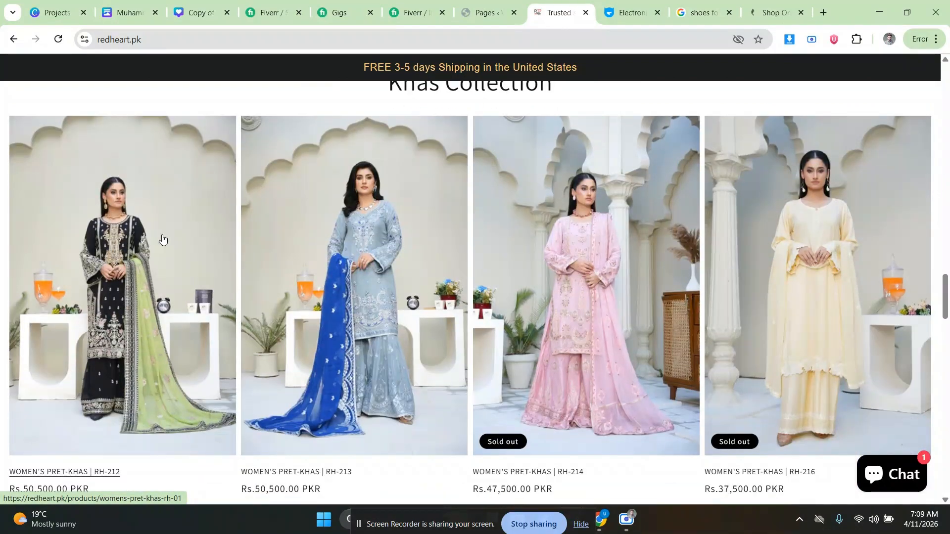
scroll(367, 229, "up", 6)
scroll(432, 260, "down", 2)
scroll(412, 239, "up", 5)
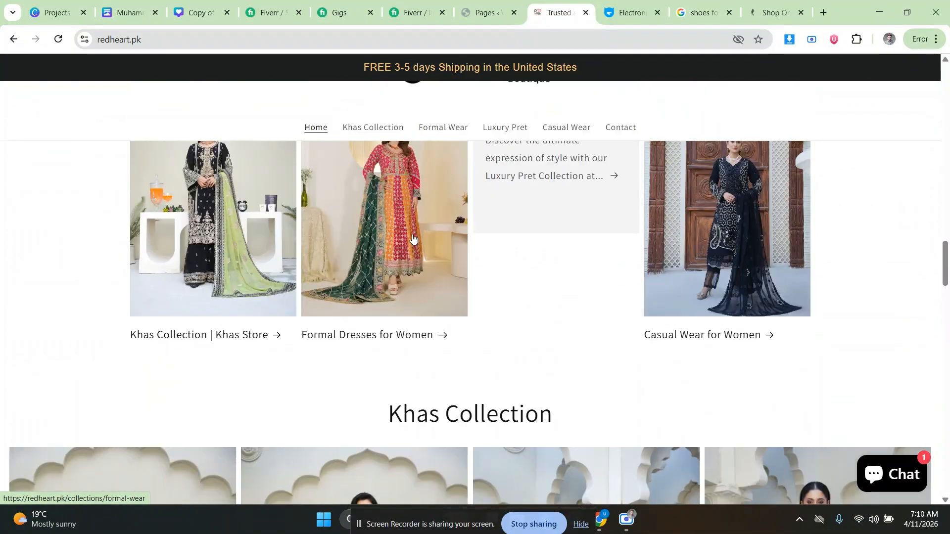
scroll(413, 238, "down", 3)
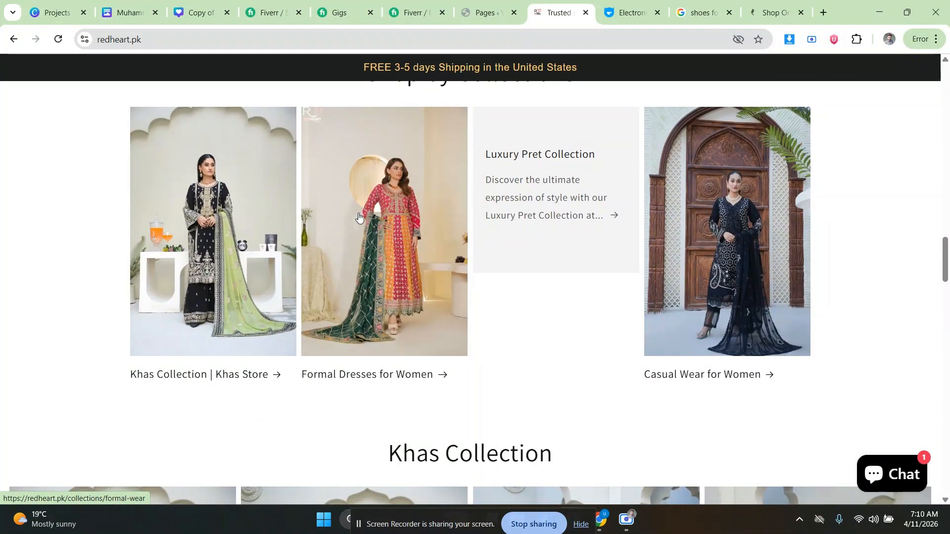
scroll(114, 272, "up", 2)
scroll(197, 287, "down", 2)
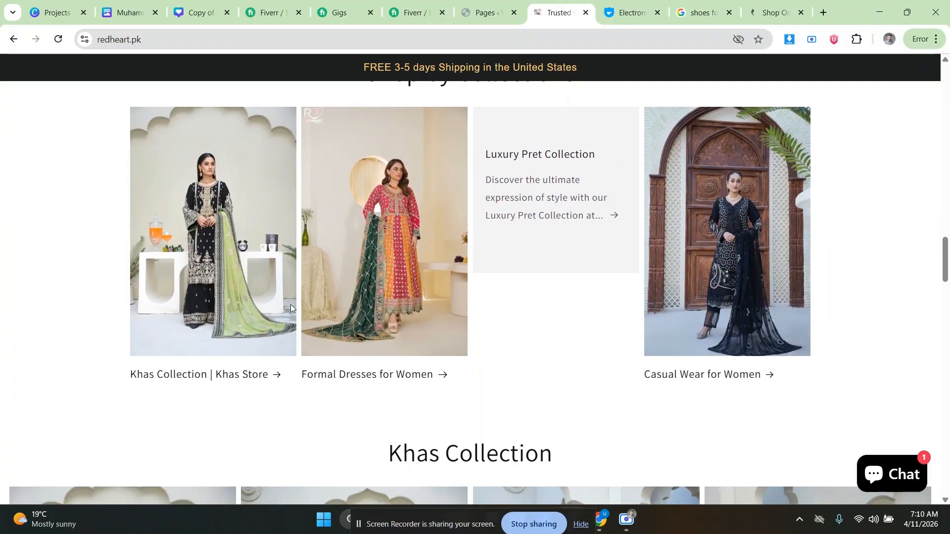
scroll(415, 319, "up", 10)
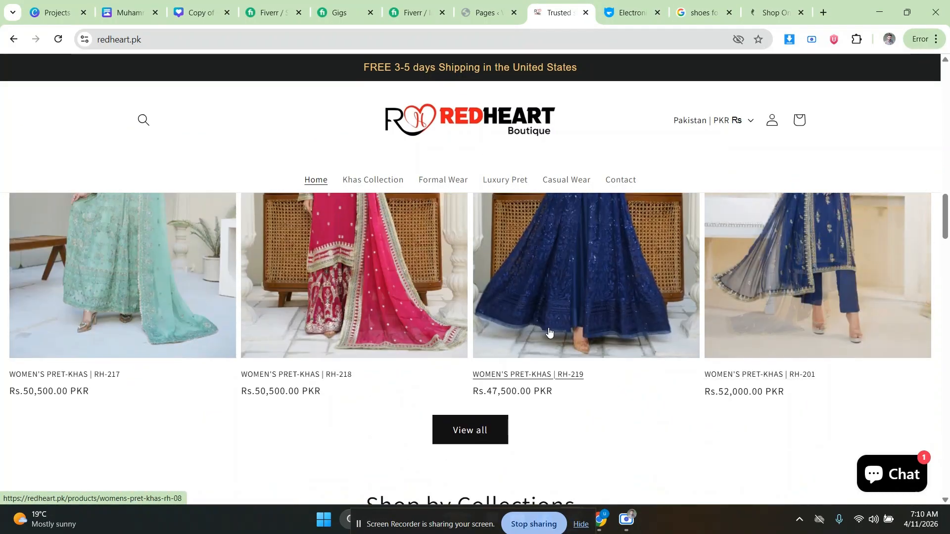
- Examine the Formal Wear product grid and the footer's information, policies, quick links and email subscription blocks on the redheart.pk home page
scroll(297, 332, "up", 10)
scroll(127, 303, "down", 13)
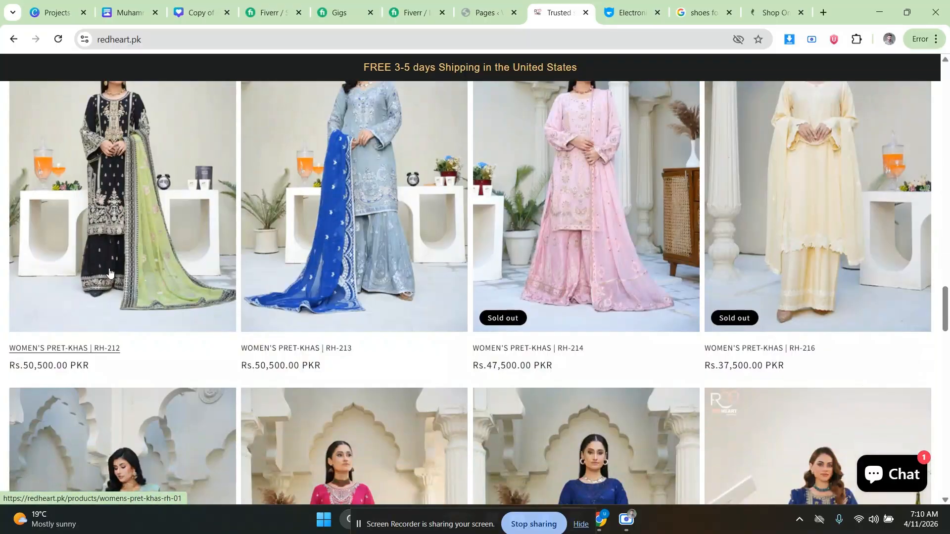
scroll(104, 265, "down", 6)
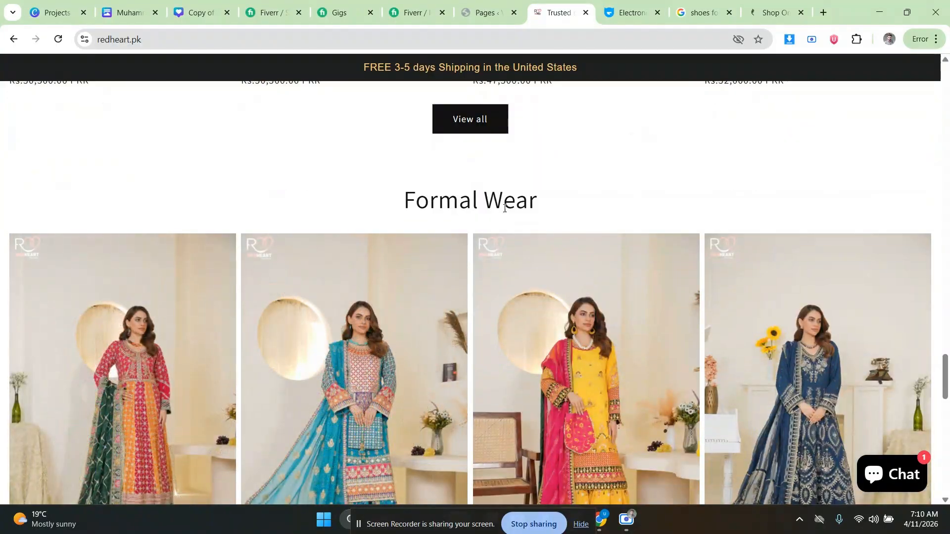
scroll(511, 211, "down", 19)
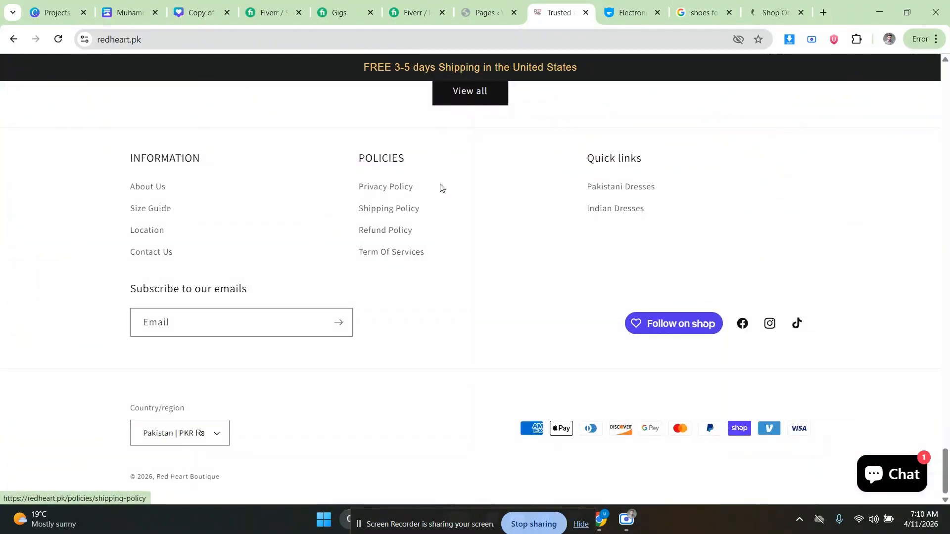
scroll(441, 198, "up", 4)
scroll(245, 322, "down", 4)
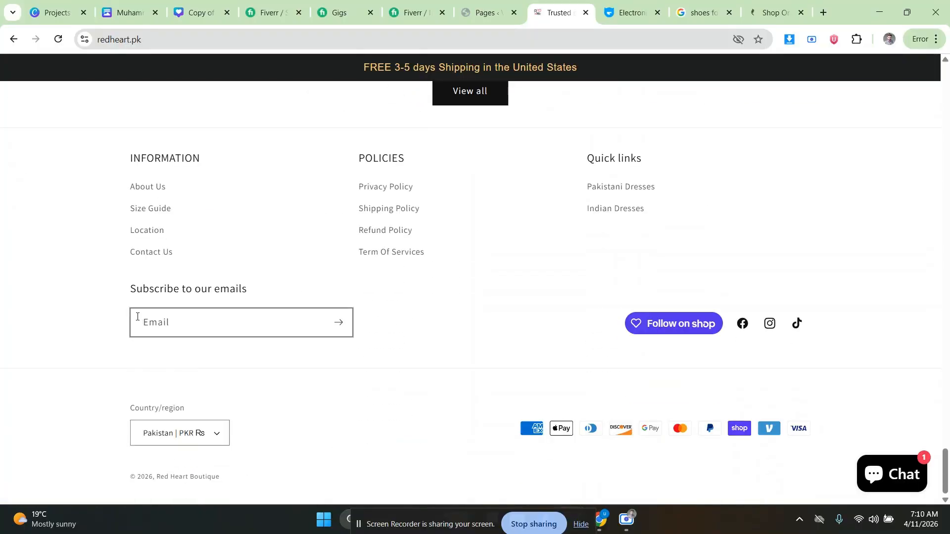
- Review the order of the redheart.pk home page sections from the hero banner down to Formal Wear
scroll(51, 214, "up", 20)
scroll(52, 214, "up", 12)
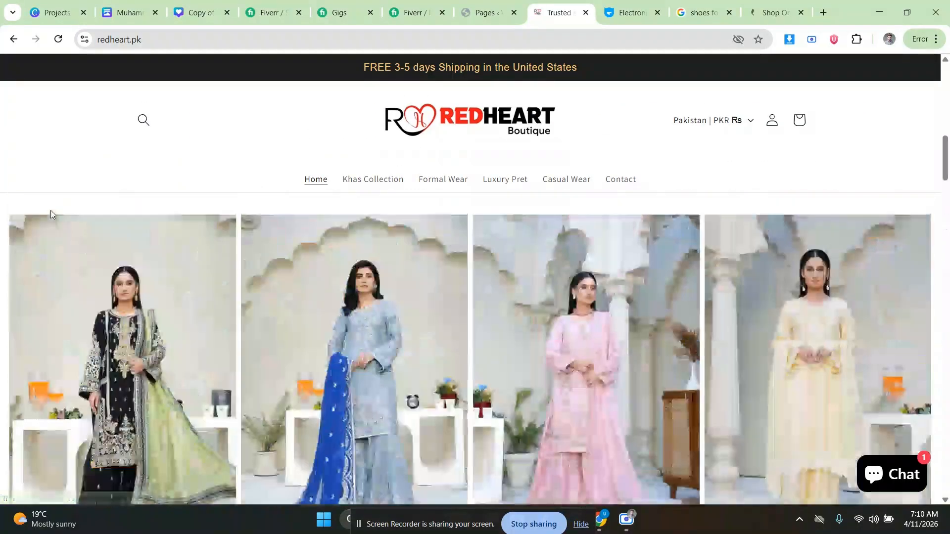
scroll(52, 211, "down", 13)
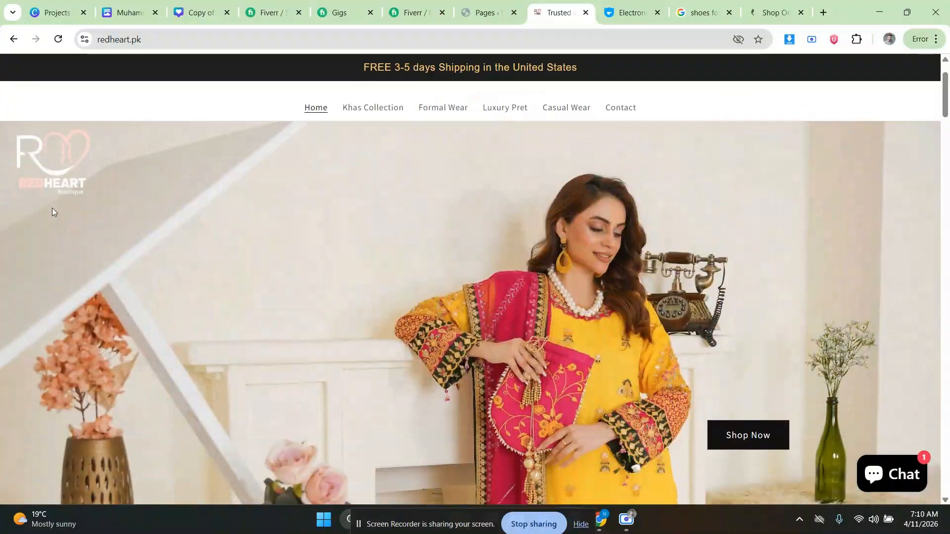
scroll(69, 204, "down", 15)
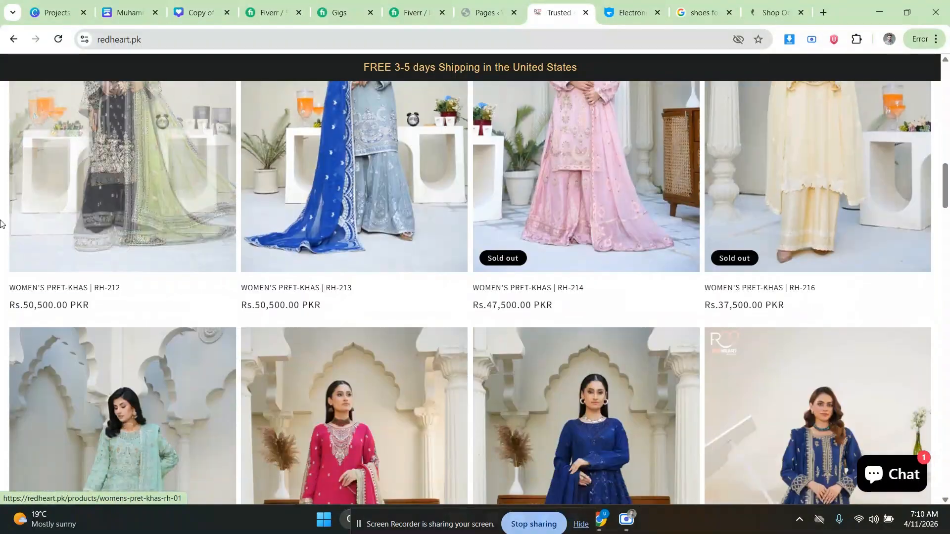
scroll(1, 201, "down", 20)
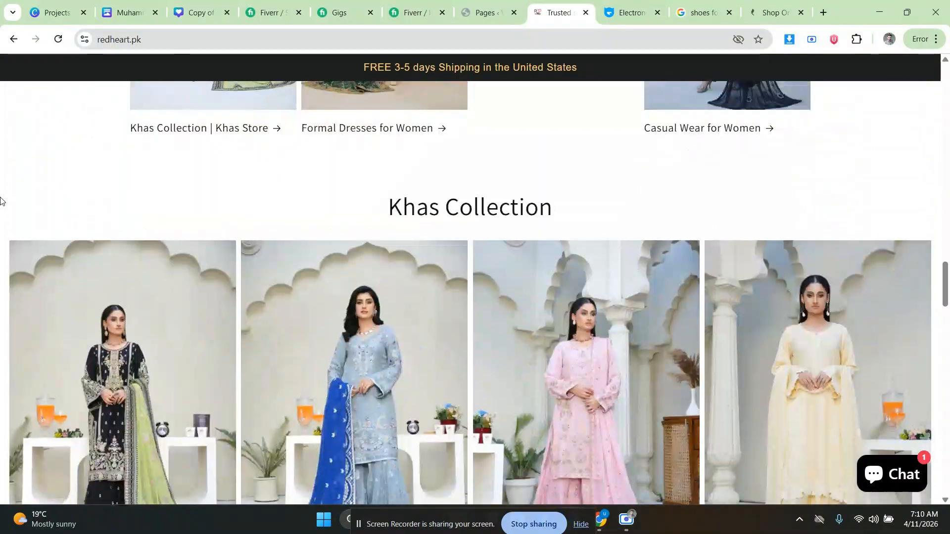
scroll(255, 217, "down", 15)
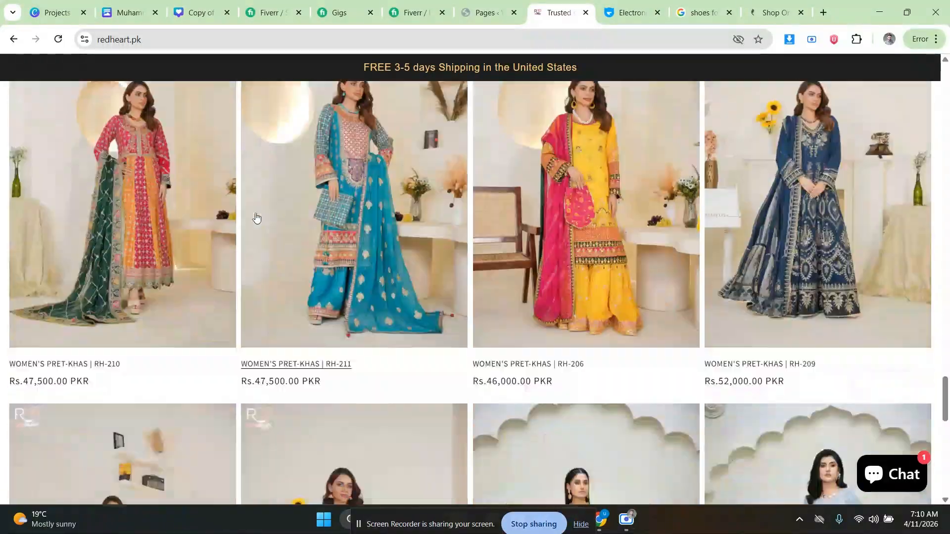
scroll(284, 230, "up", 6)
scroll(283, 230, "up", 5)
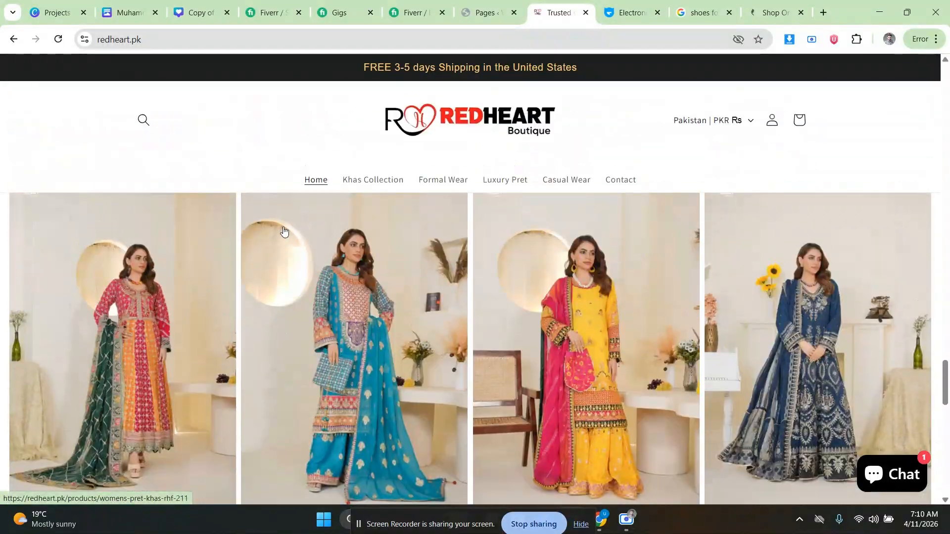
scroll(283, 231, "up", 8)
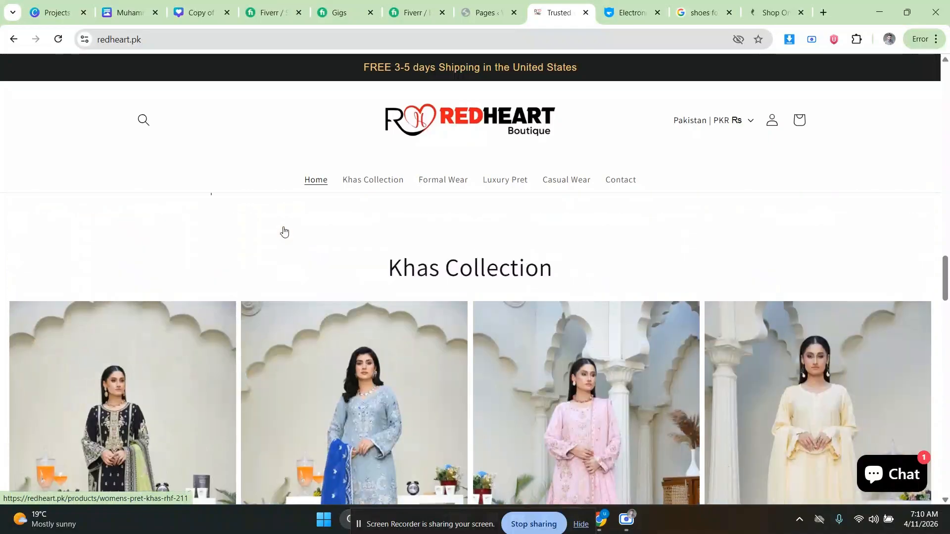
scroll(284, 230, "up", 12)
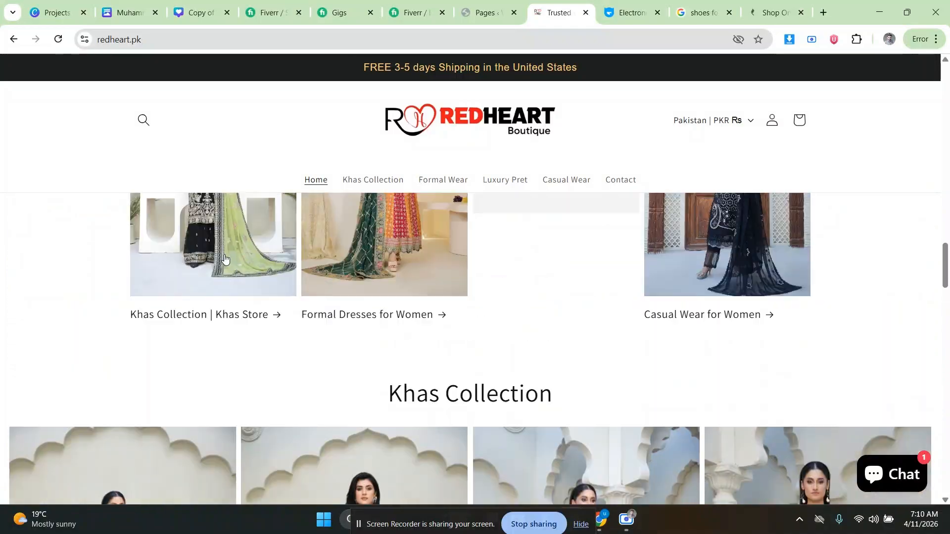
scroll(176, 296, "up", 15)
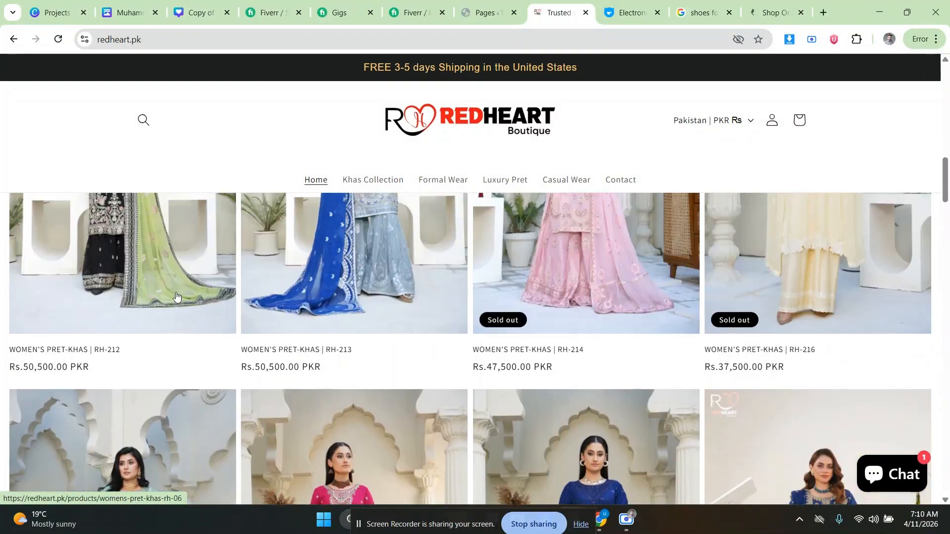
scroll(175, 293, "down", 10)
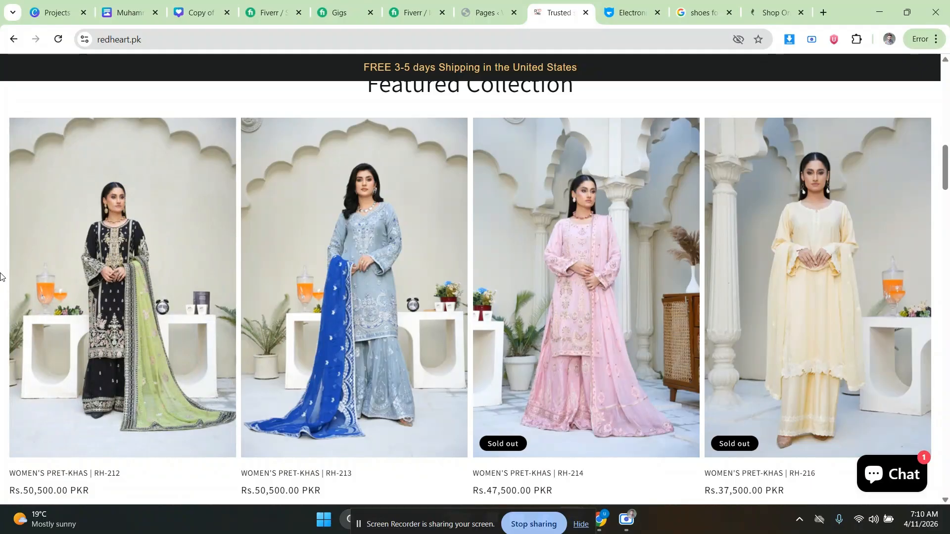
- Compare the Featured Collection grid with the Shop by Collections and Khas Collection sections on the home page
scroll(0, 319, "up", 3)
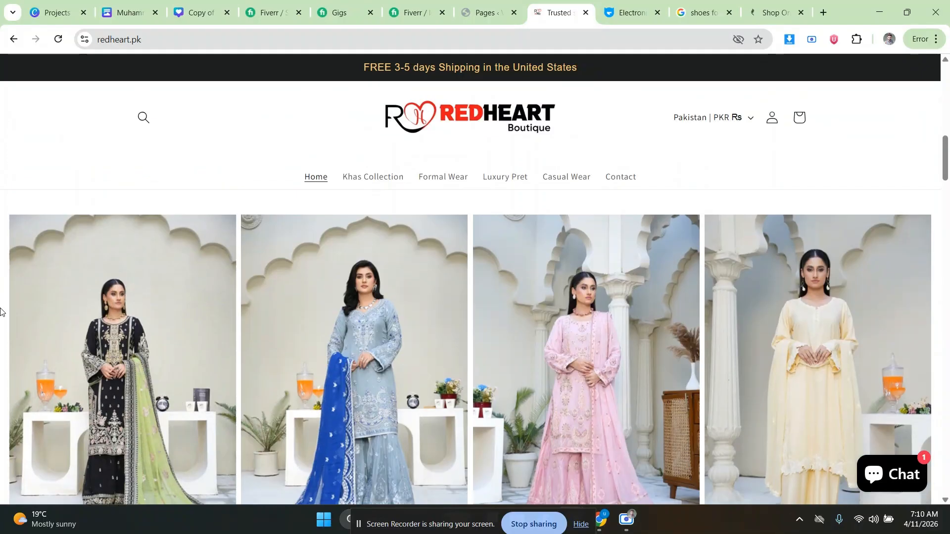
scroll(0, 307, "up", 1)
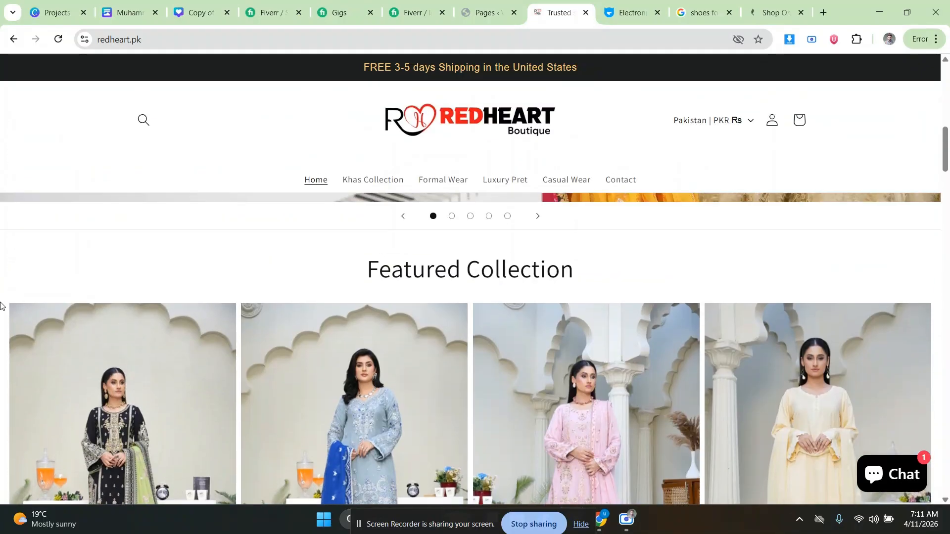
scroll(0, 306, "down", 3)
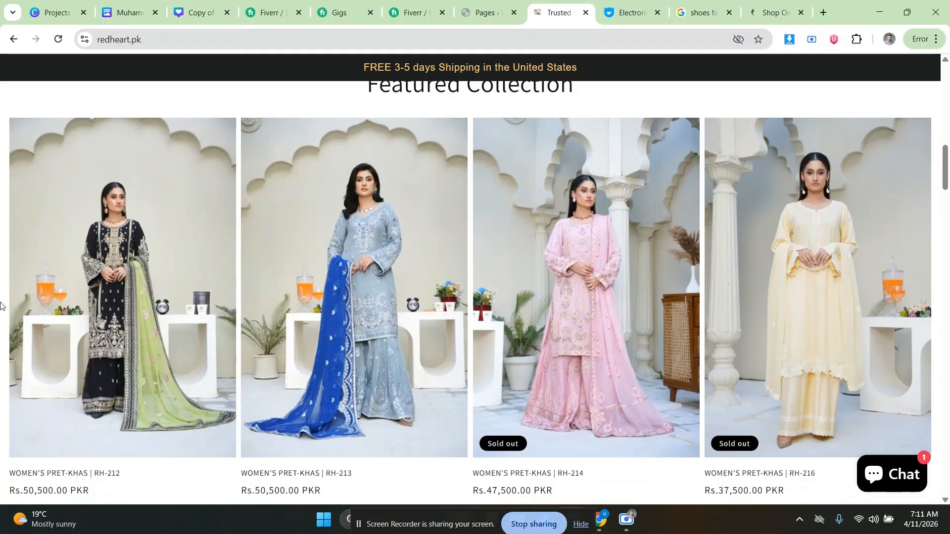
scroll(0, 306, "down", 10)
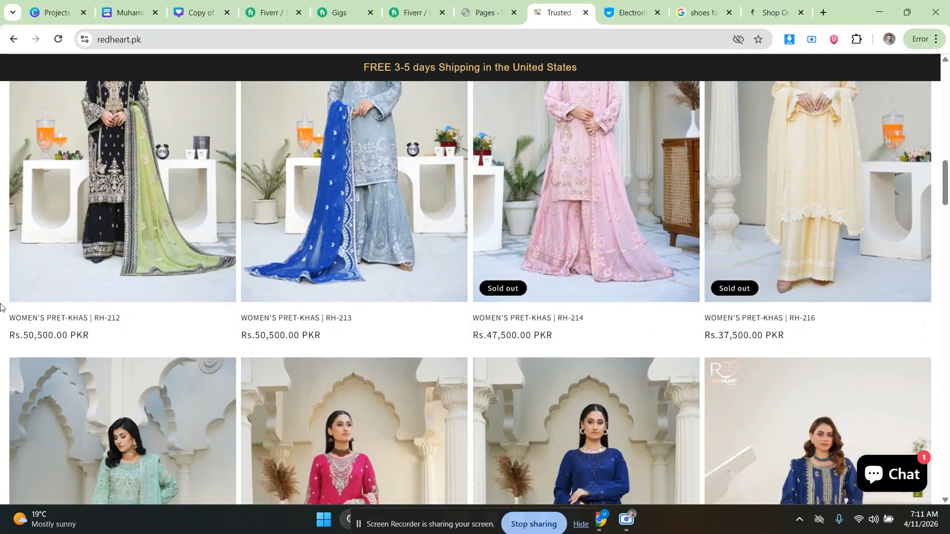
scroll(0, 306, "down", 6)
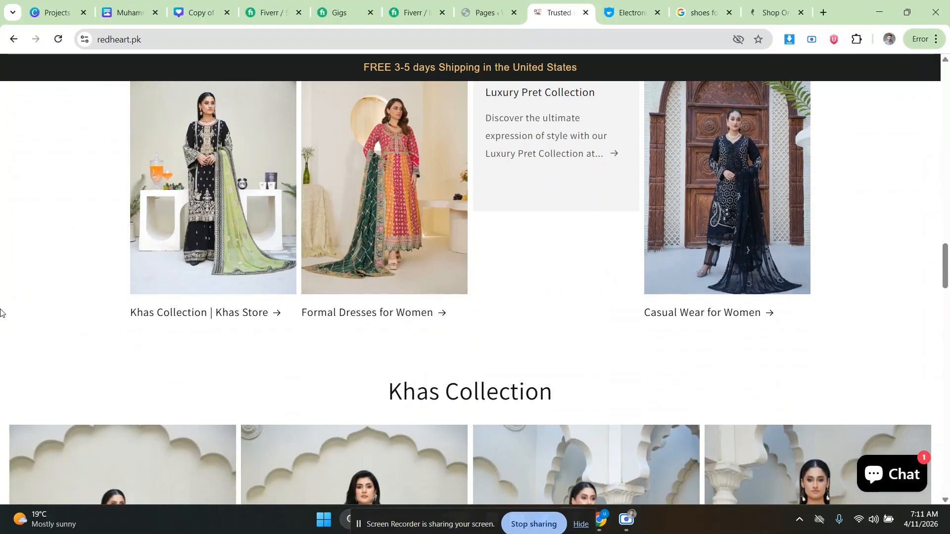
scroll(0, 312, "down", 8)
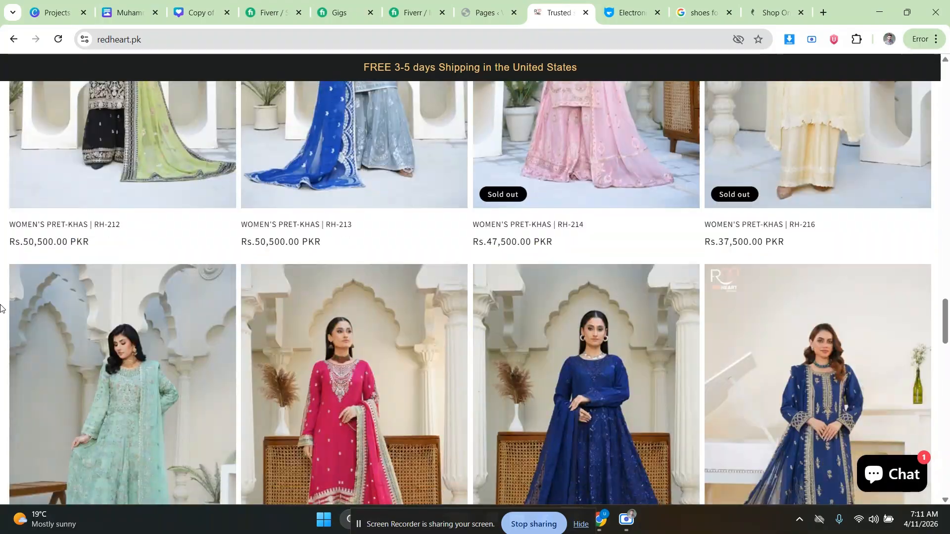
scroll(0, 306, "up", 20)
scroll(20, 296, "up", 4)
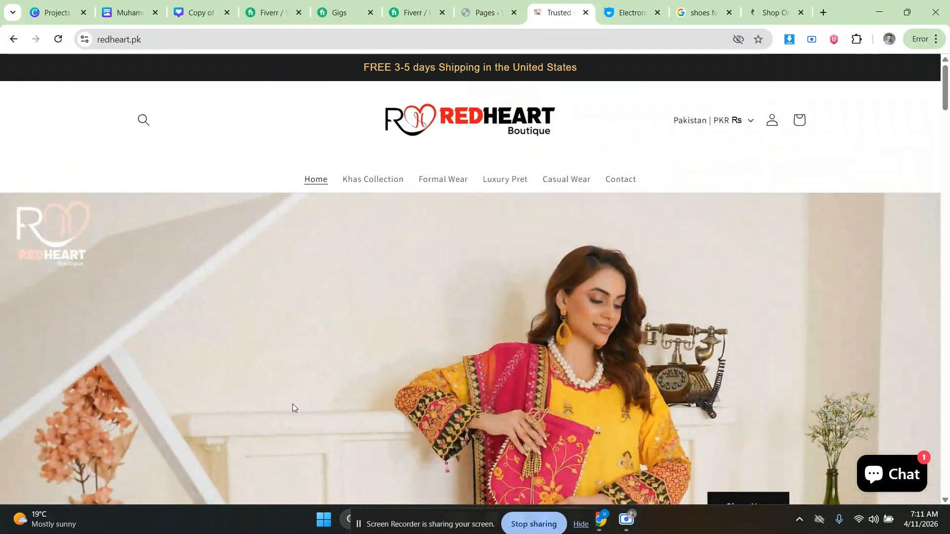
- Examine the hero slider and the Featured Collection product cards with their titles, prices and alternate images
scroll(354, 234, "down", 8)
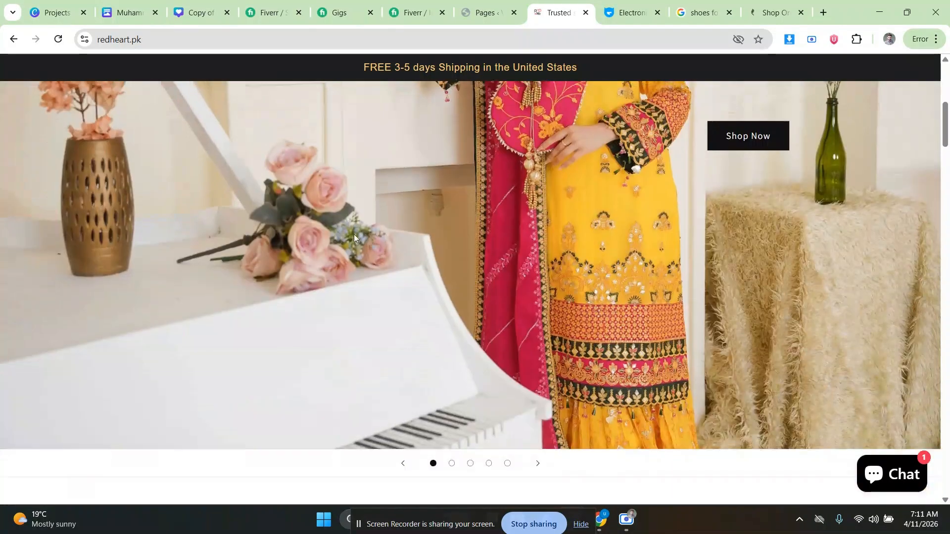
scroll(344, 226, "down", 9)
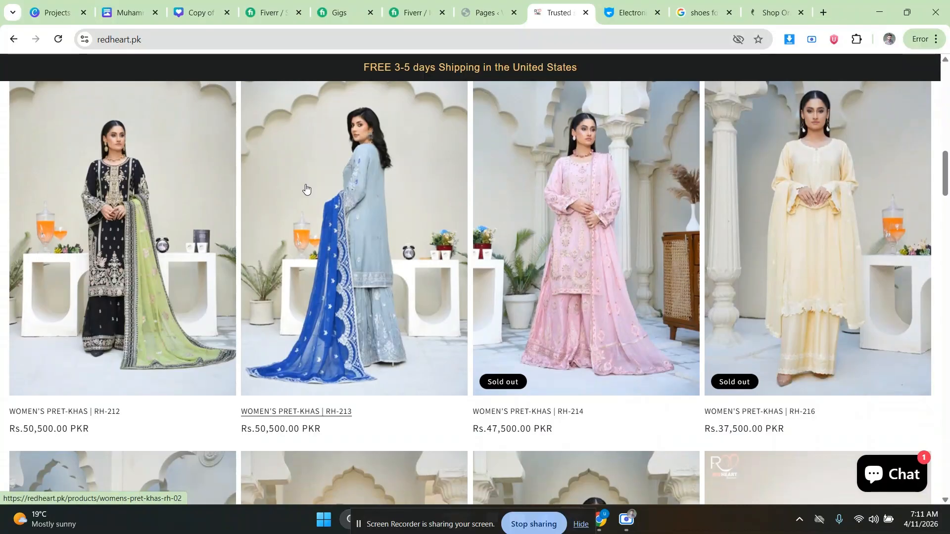
scroll(2, 264, "up", 6)
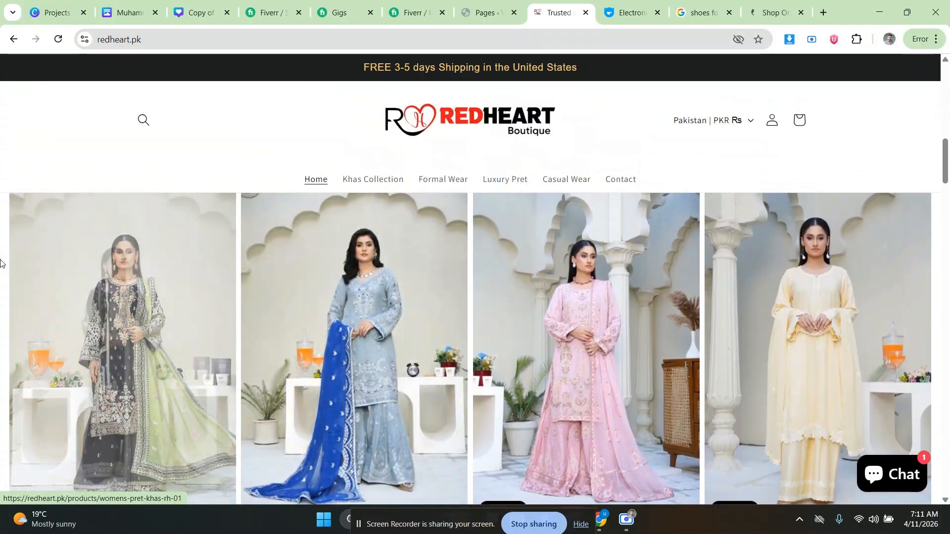
scroll(2, 270, "down", 4)
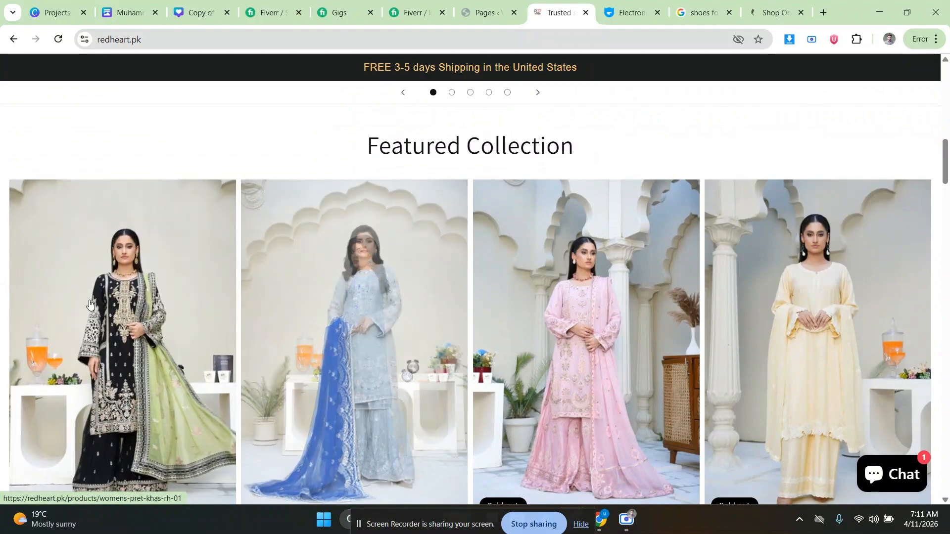
scroll(1, 295, "down", 1)
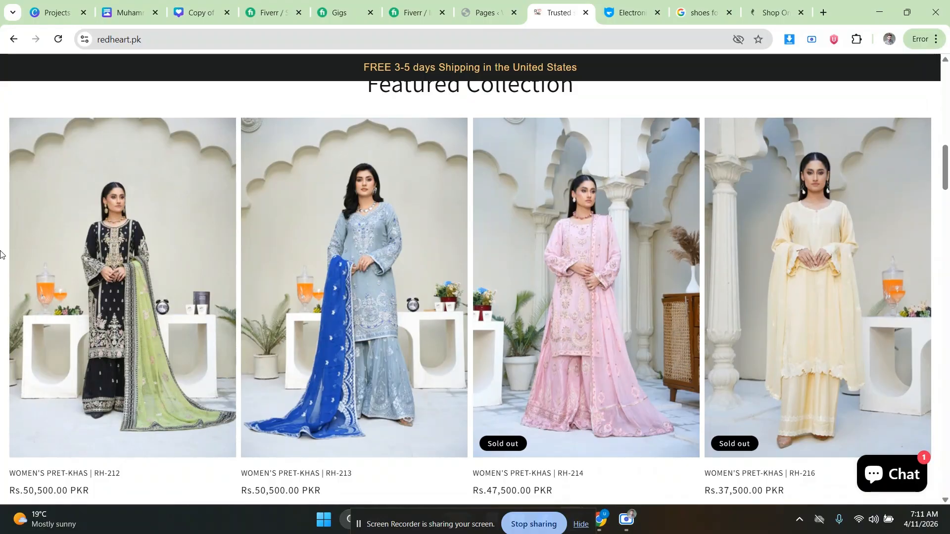
- Open the WOMEN'S PRET-KHAS | RH-212 product and examine its gallery, size options, description and related products
left_click(55, 241)
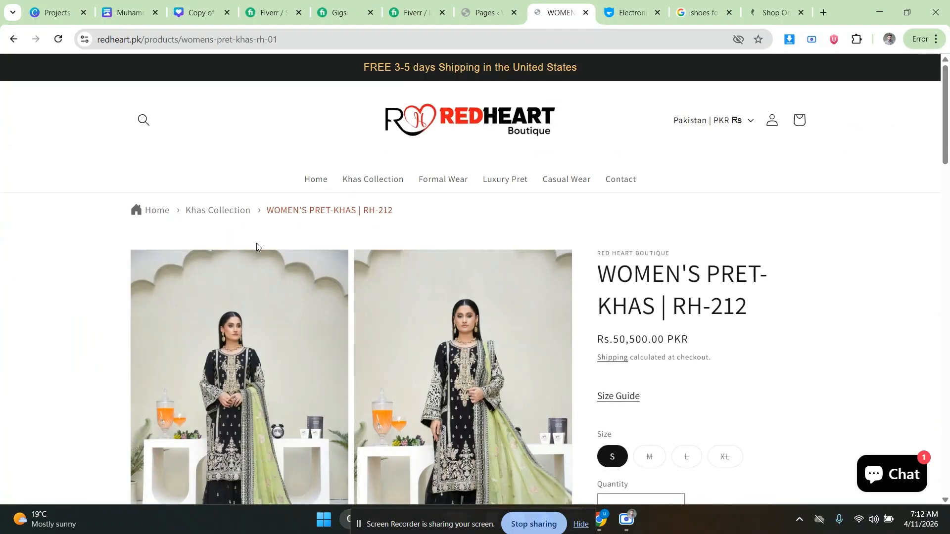
scroll(631, 251, "down", 3)
scroll(632, 251, "down", 15)
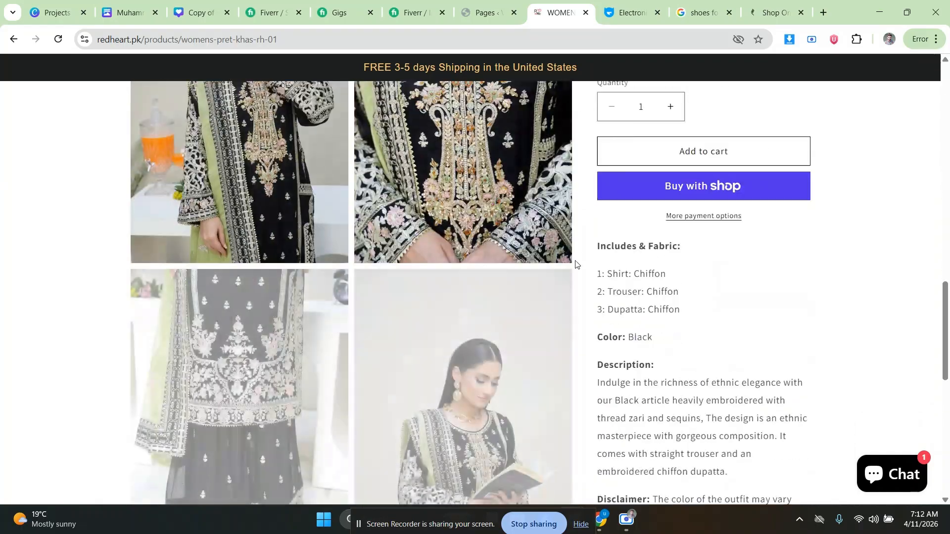
scroll(573, 255, "up", 5)
scroll(574, 258, "up", 8)
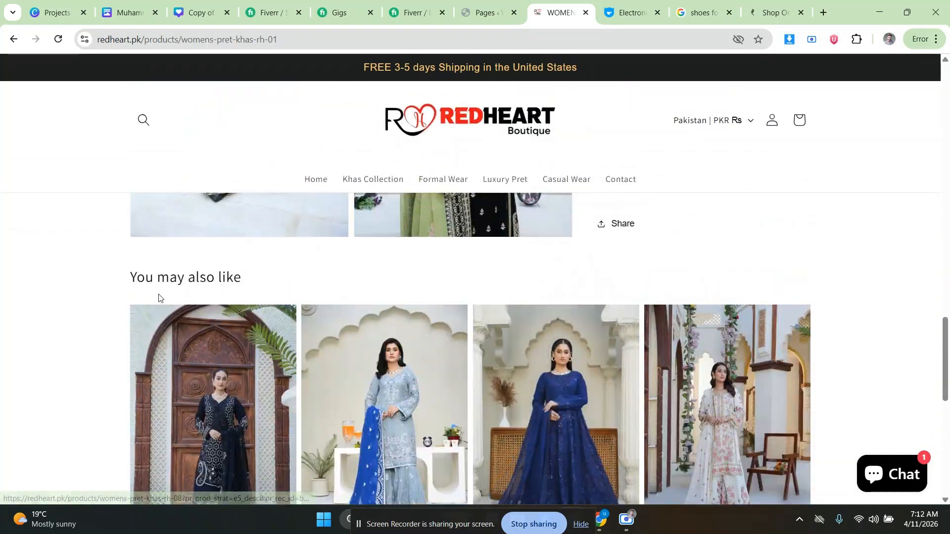
scroll(632, 317, "up", 3)
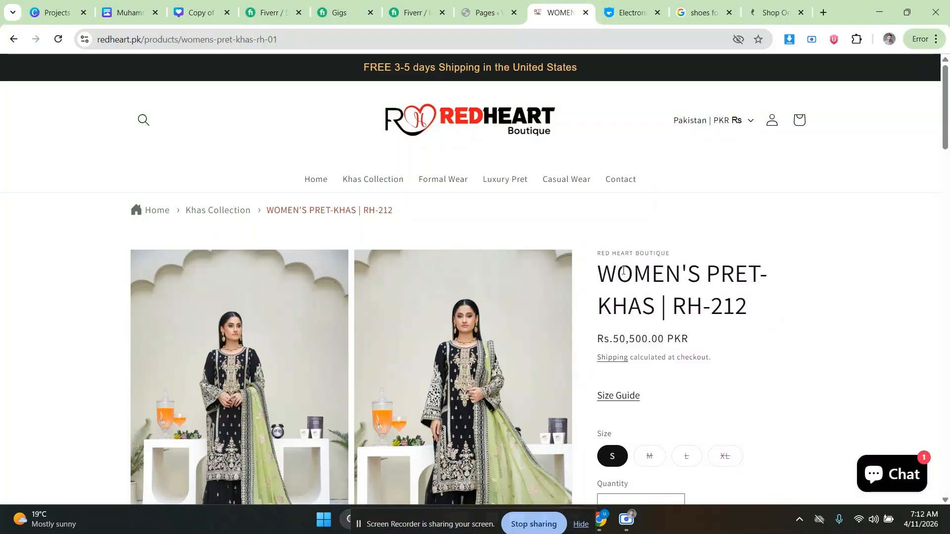
- Select the product title WOMEN'S PRET-KHAS | RH-212, then switch to the WordPress dashboard and open the WooCommerce products area
left_click_drag(595, 266, 764, 315)
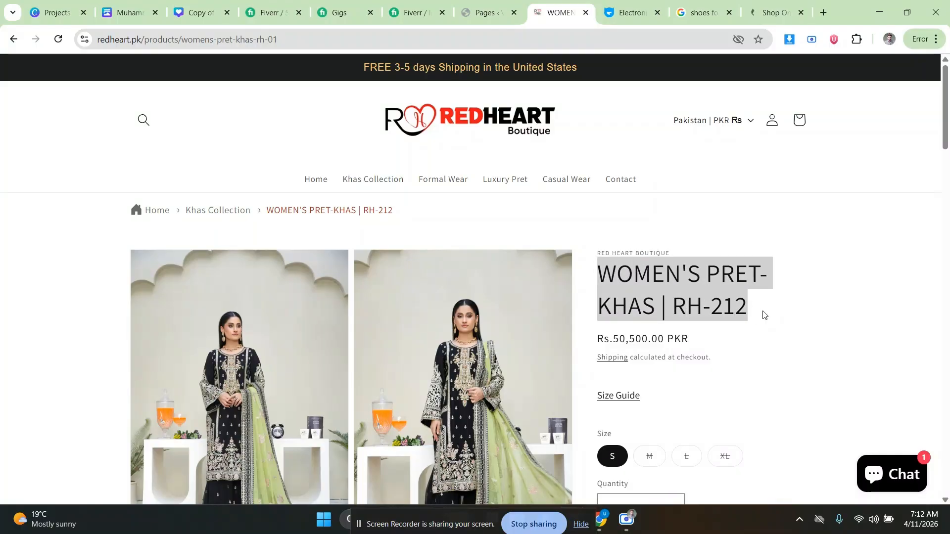
left_click(488, 11)
mouse_move(39, 295)
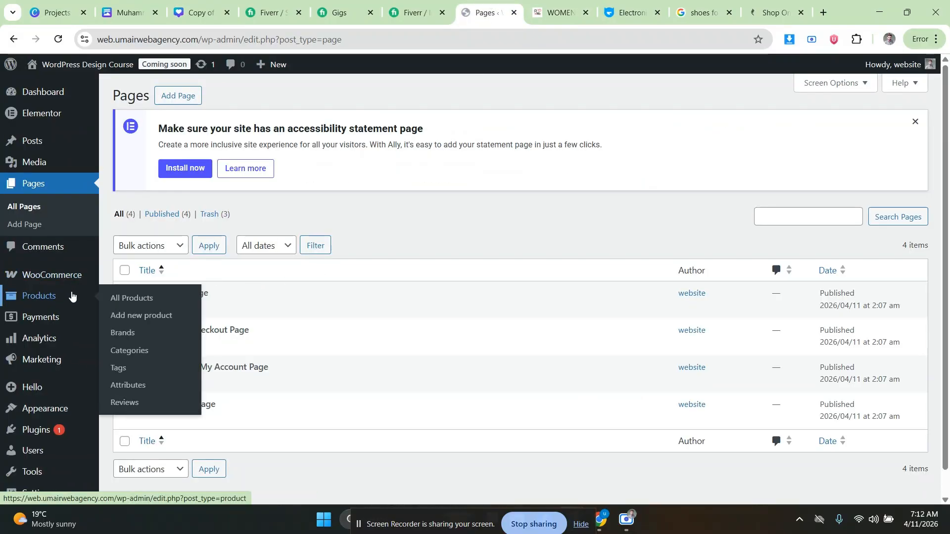
left_click(129, 298)
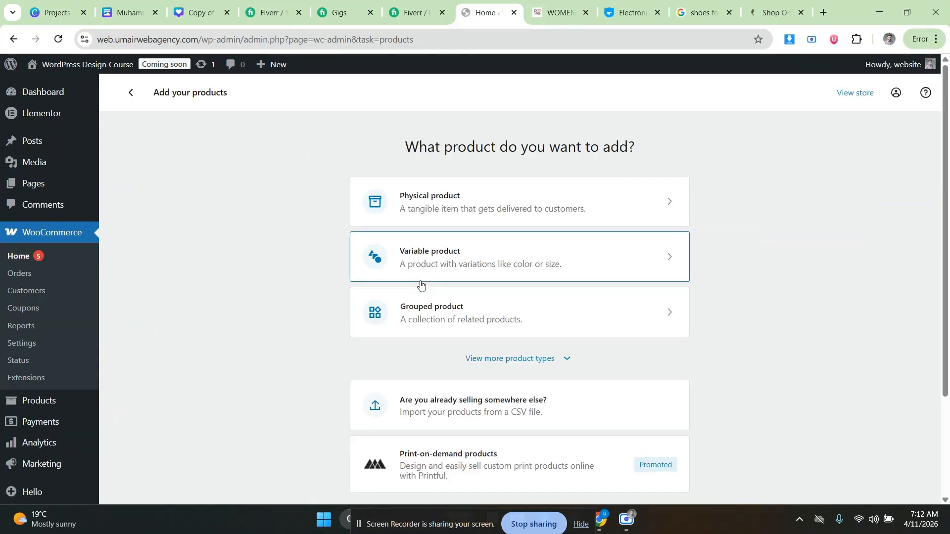
- Start a new variable product in WooCommerce after checking the reference sizes, and name it WOMEN'S PRET-KHAS | RH-212
left_click(558, 12)
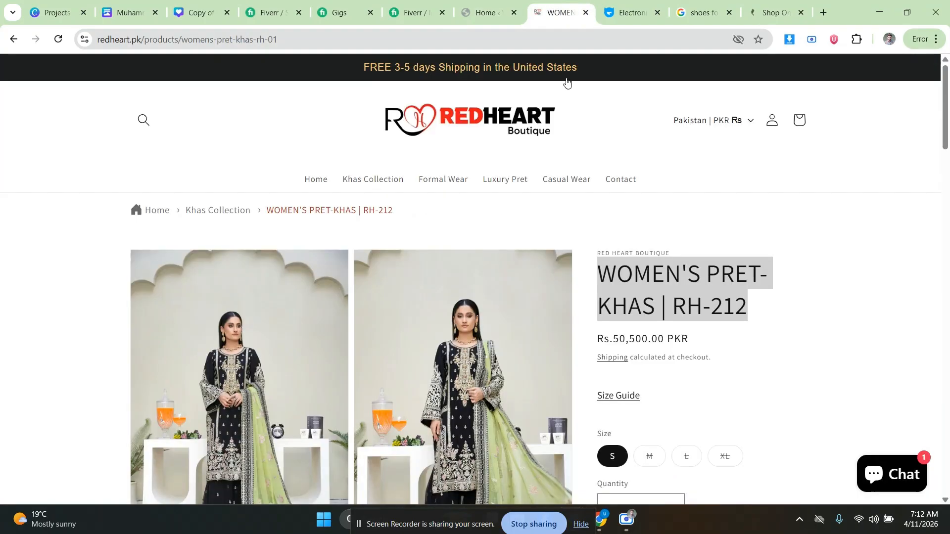
scroll(715, 303, "down", 3)
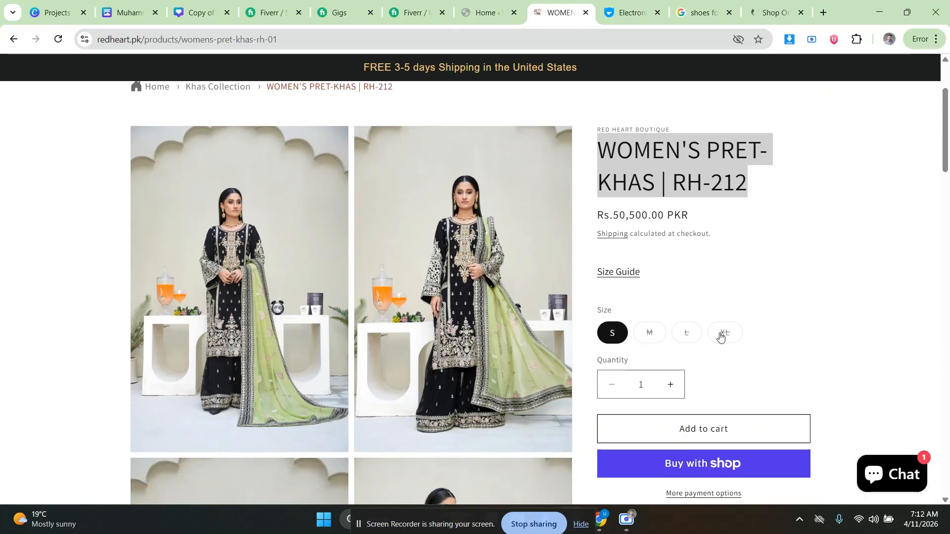
left_click(487, 12)
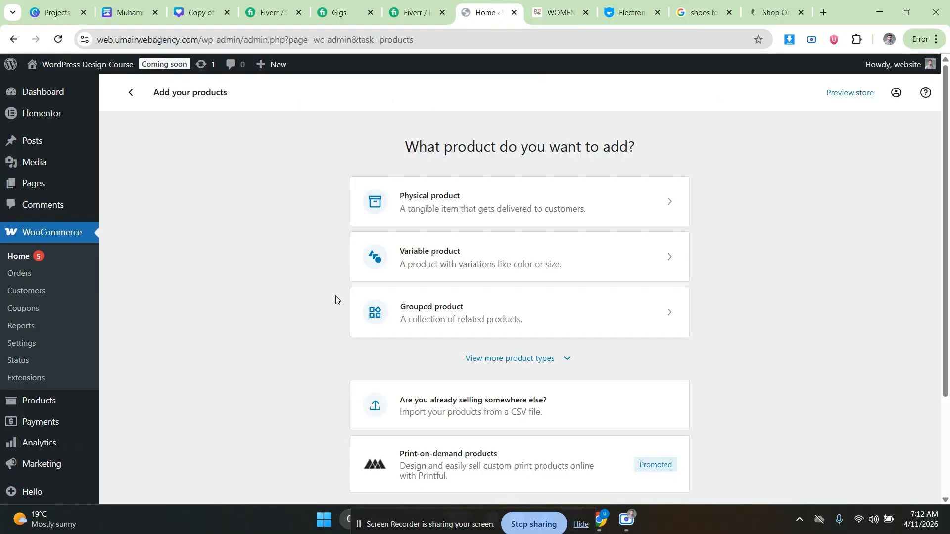
left_click(414, 263)
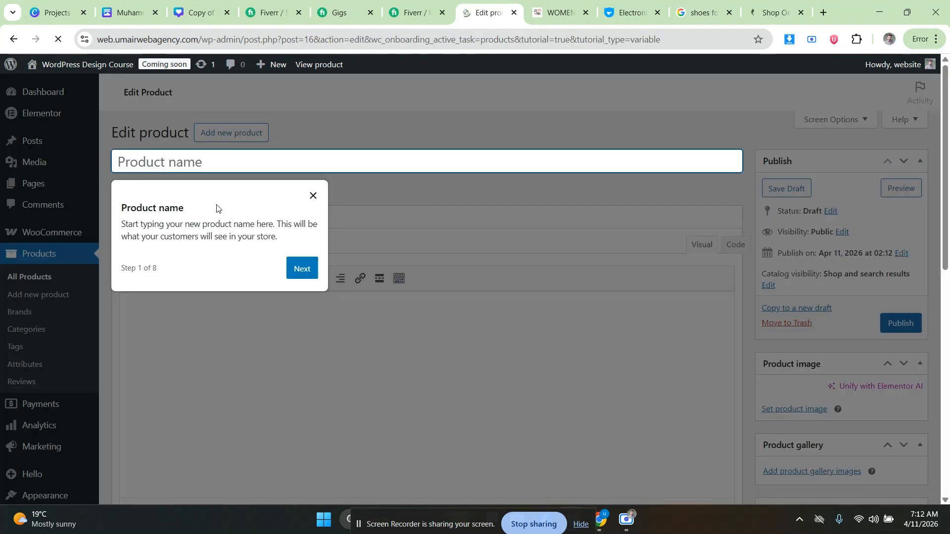
left_click(313, 195)
left_click(233, 161)
type("WOMEN'S PRET-KHAS | RH-212")
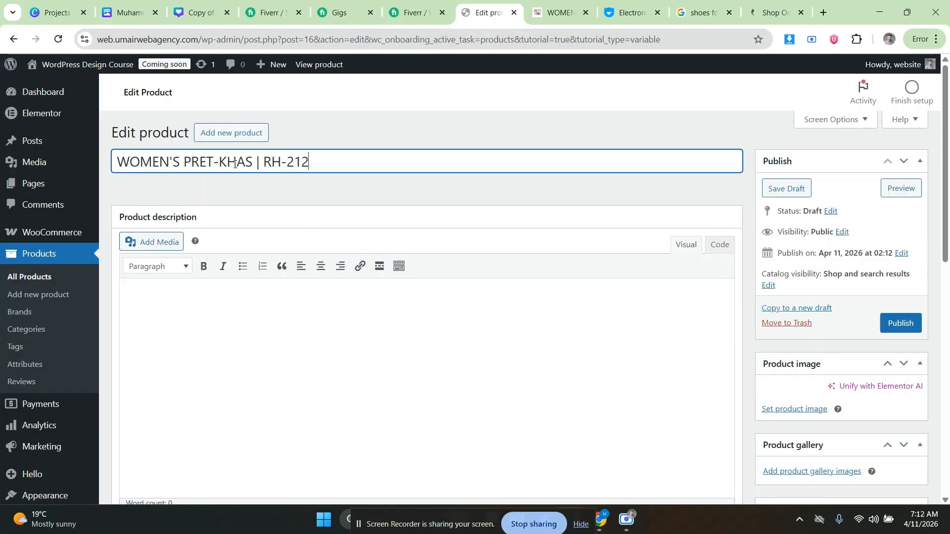
- Copy the Description and Disclaimer paragraphs from the RH-212 product page on redheart.pk
left_click(557, 12)
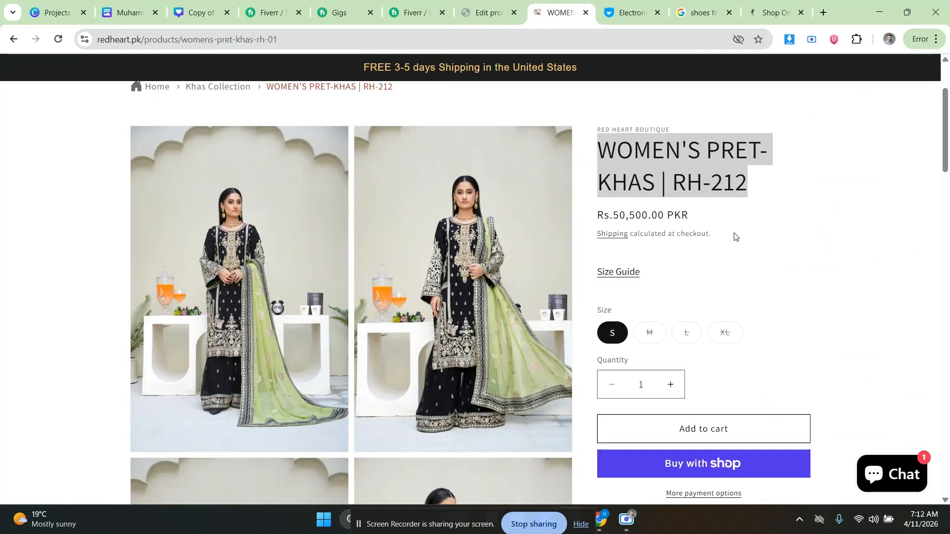
scroll(734, 236, "down", 9)
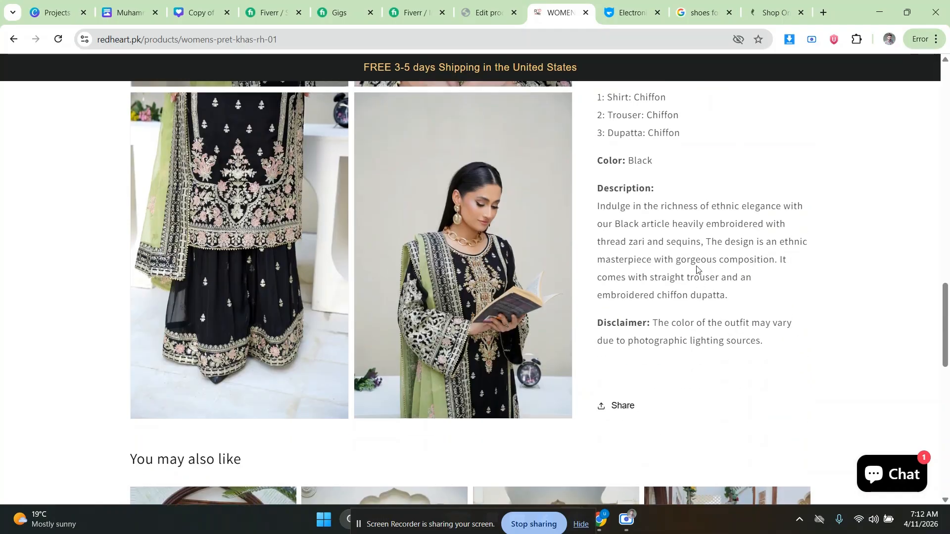
scroll(697, 268, "up", 3)
left_click_drag(732, 500, 648, 292)
left_click(602, 278)
scroll(596, 258, "down", 1)
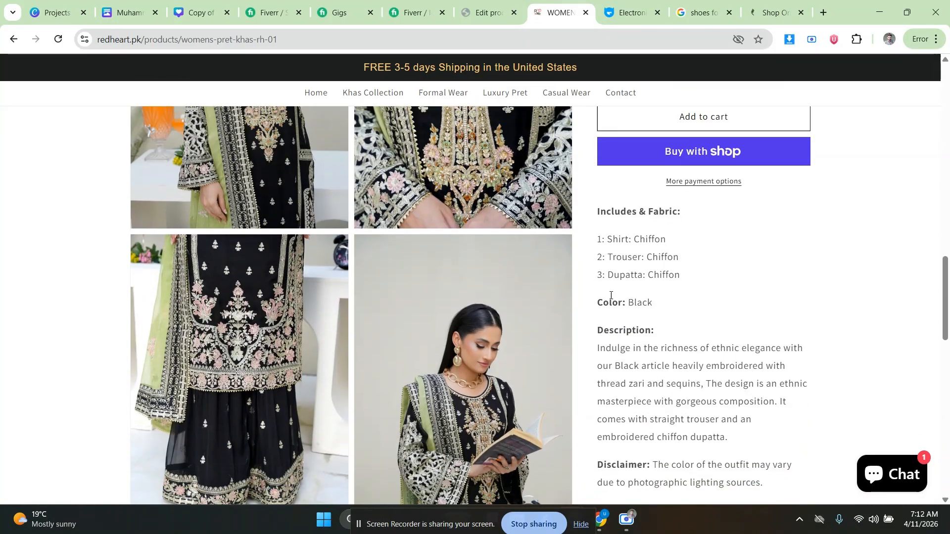
left_click_drag(596, 307, 764, 475)
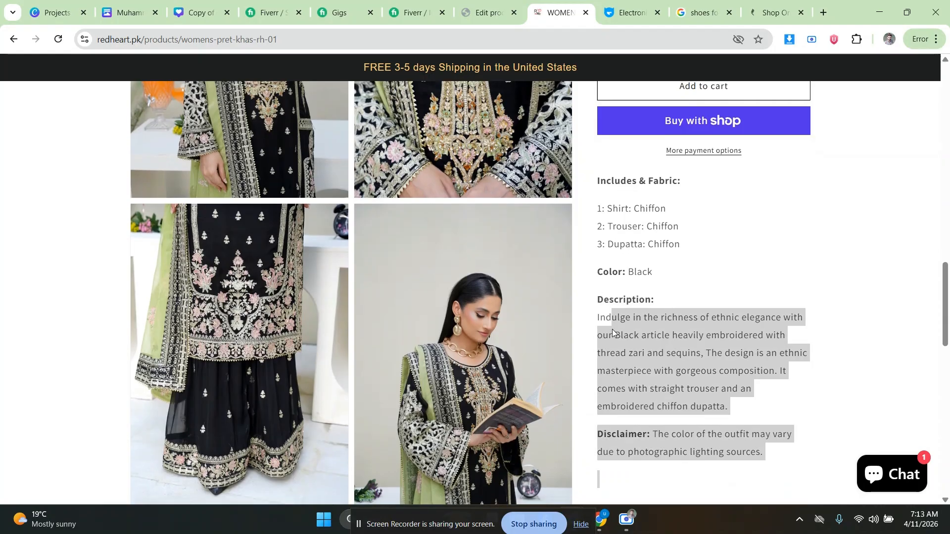
scroll(765, 474, "down", 1)
left_click(747, 270)
scroll(747, 270, "down", 2)
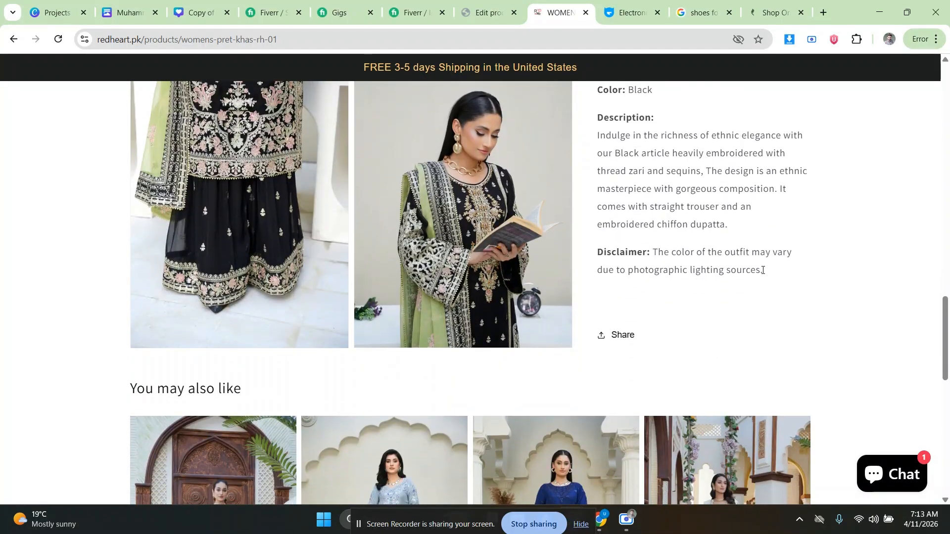
scroll(651, 287, "up", 2)
left_click_drag(762, 269, 598, 241)
key("ctrl+c")
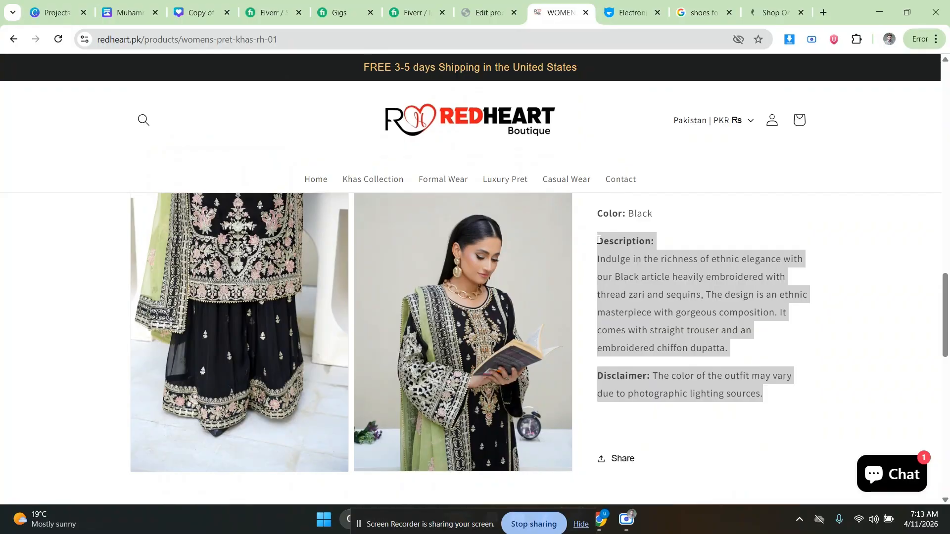
- Return to the WordPress product editor and paste the copied Description and Disclaimer text into the main product description
left_click(487, 13)
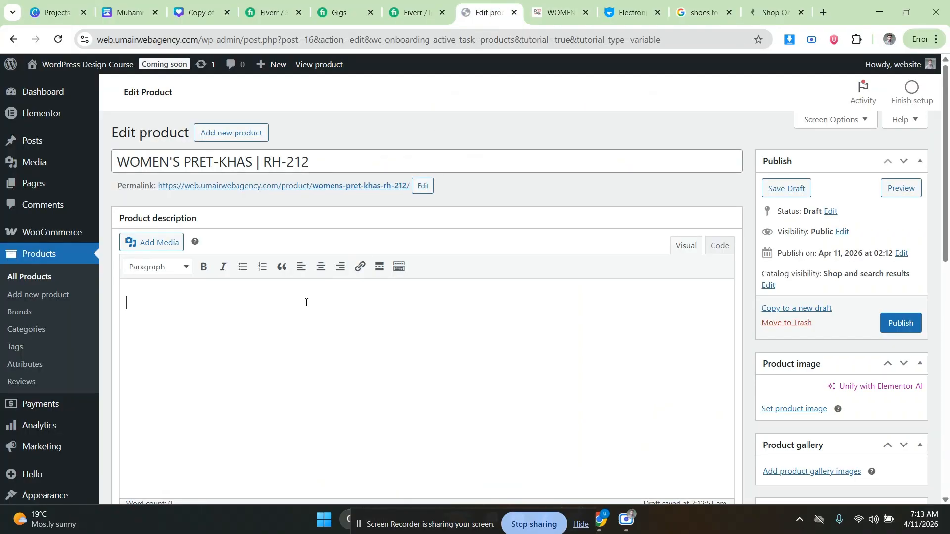
left_click(294, 311)
key("ctrl+v")
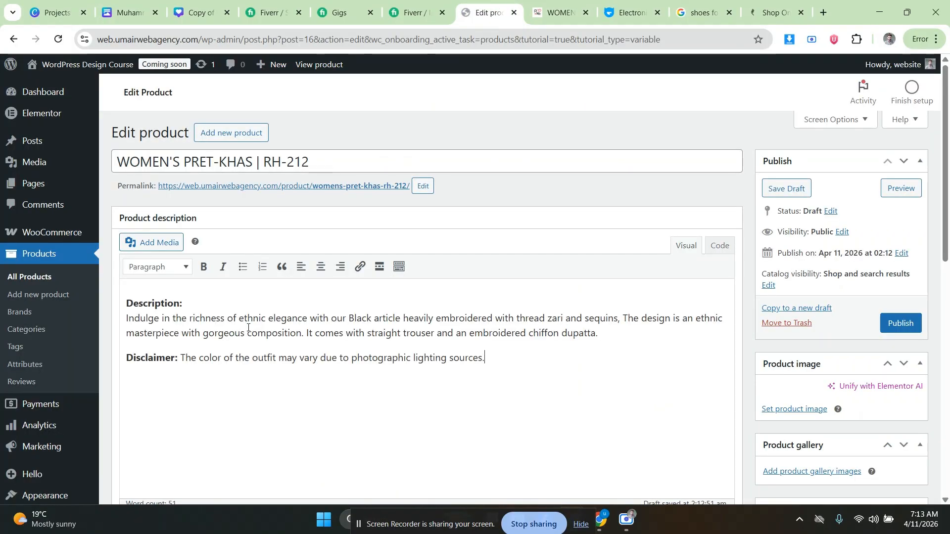
- Copy the text from Includes & Fabric through Color: Black on the redheart.pk RH-212 product page
left_click(556, 13)
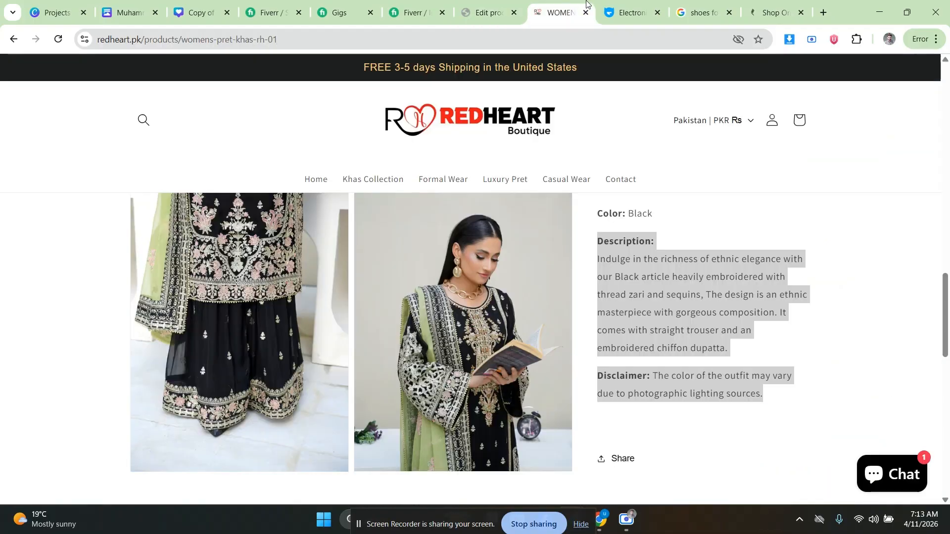
scroll(666, 324, "down", 2)
scroll(665, 324, "up", 4)
left_click(669, 336)
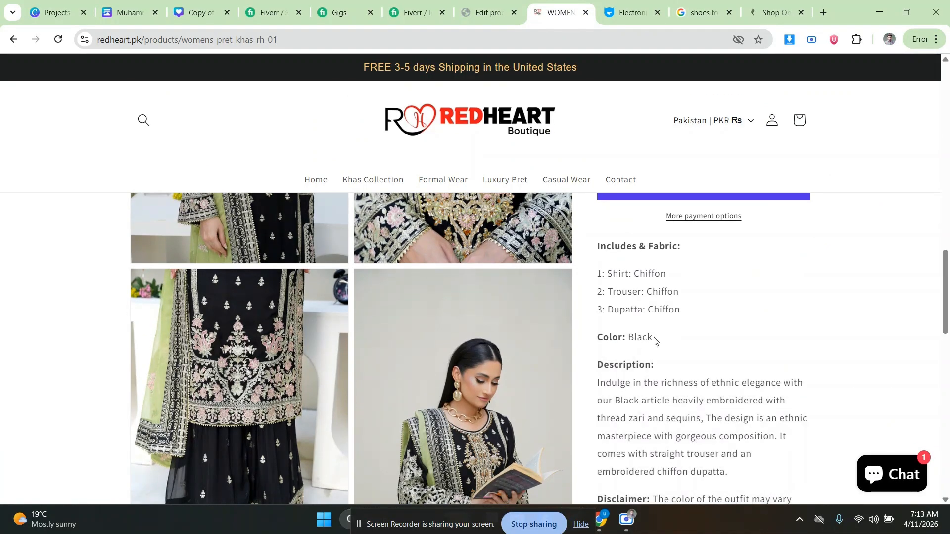
left_click_drag(654, 341, 597, 248)
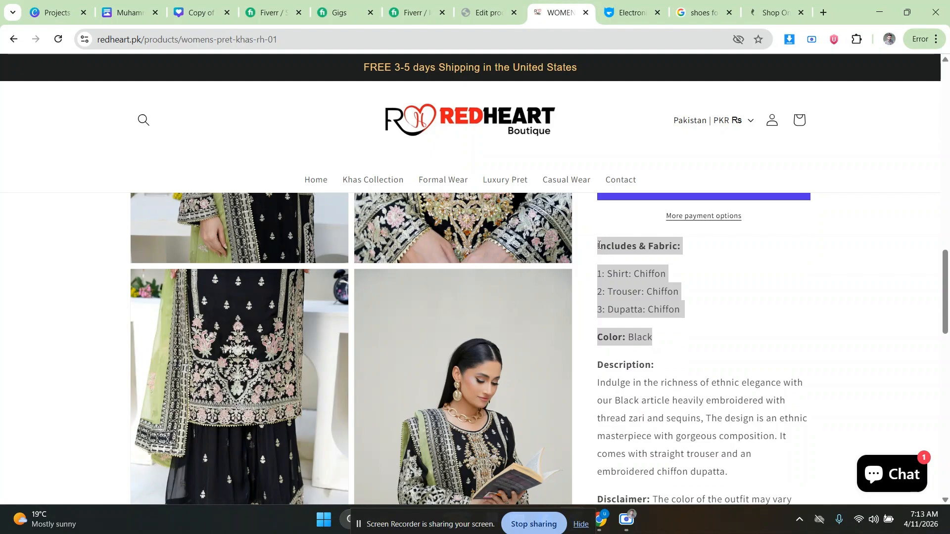
scroll(618, 277, "up", 5)
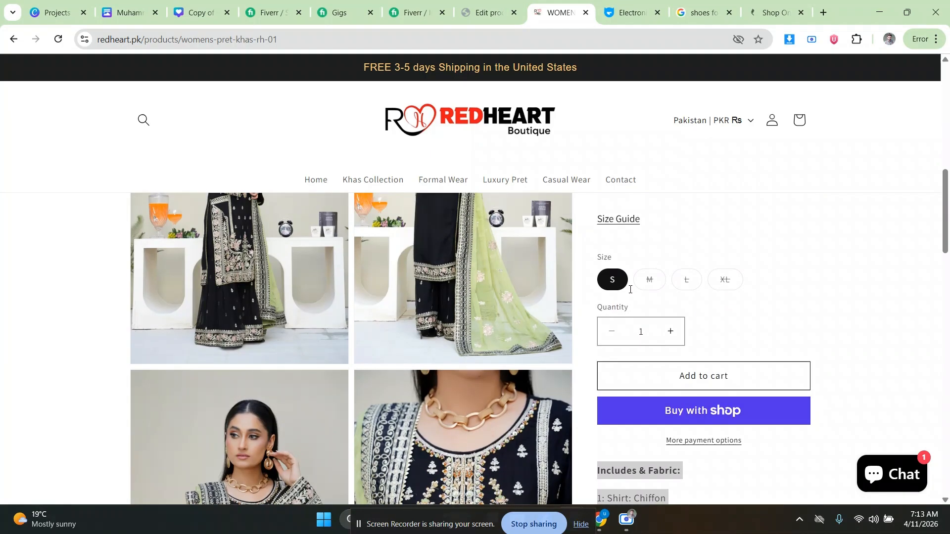
scroll(630, 289, "up", 4)
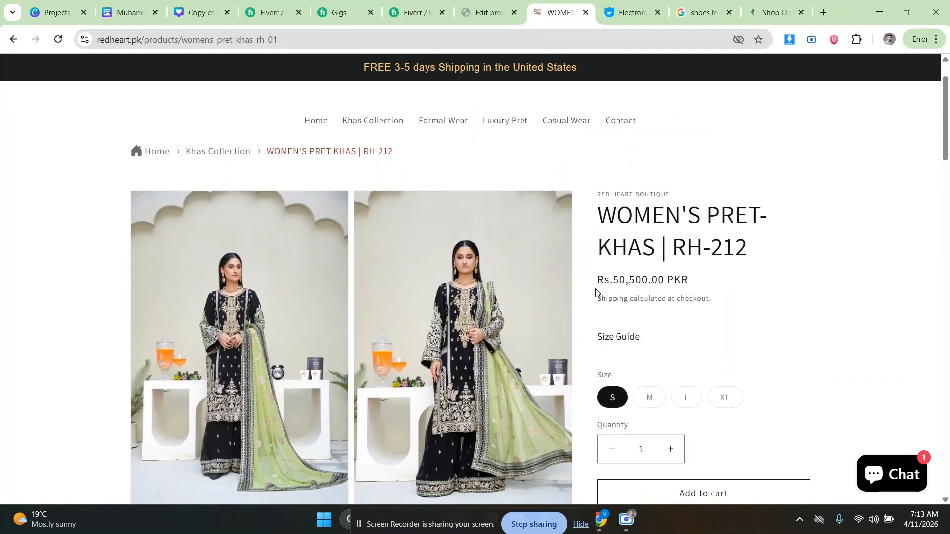
scroll(628, 227, "down", 5)
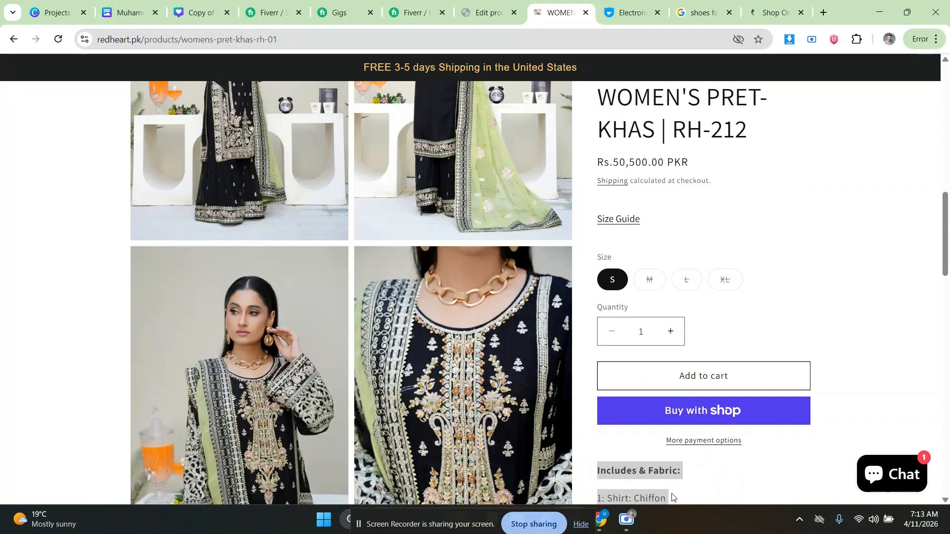
left_click(675, 453)
scroll(682, 346, "down", 5)
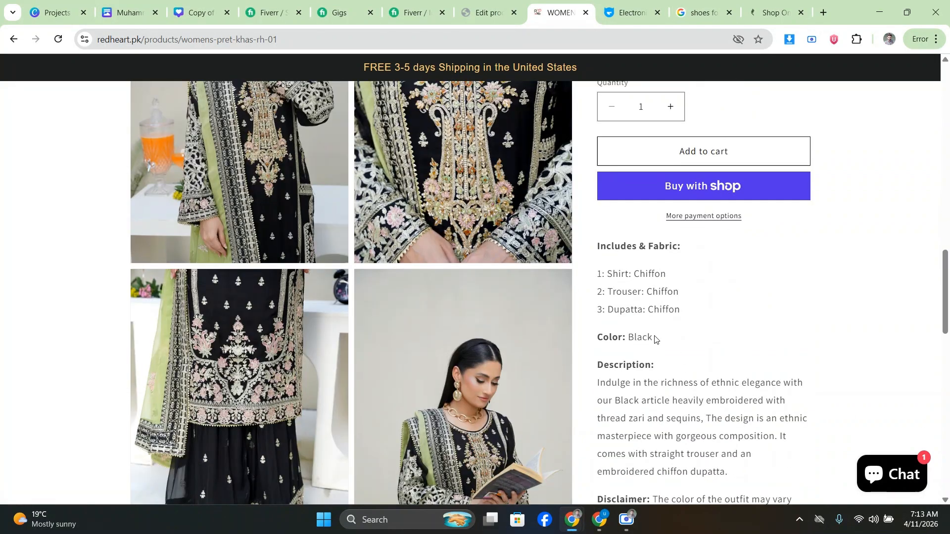
left_click_drag(655, 339, 599, 247)
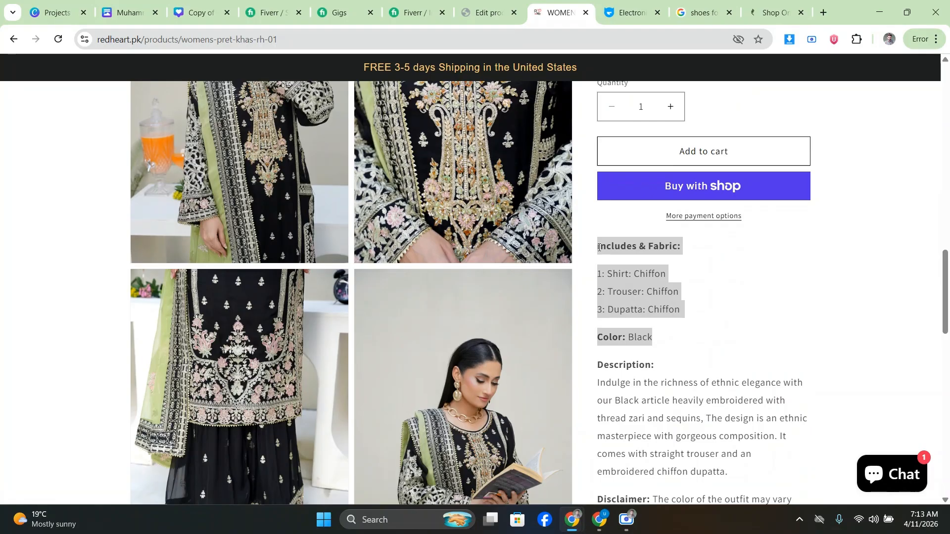
- Fill the WordPress product's short description with the copied Includes & Fabric list and Color: Black
left_click(488, 12)
scroll(254, 339, "down", 10)
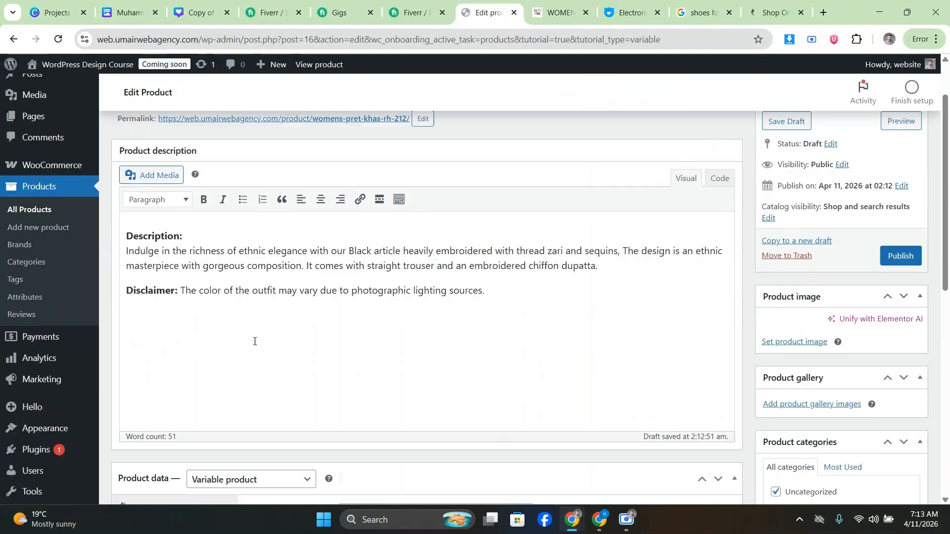
scroll(158, 255, "down", 1)
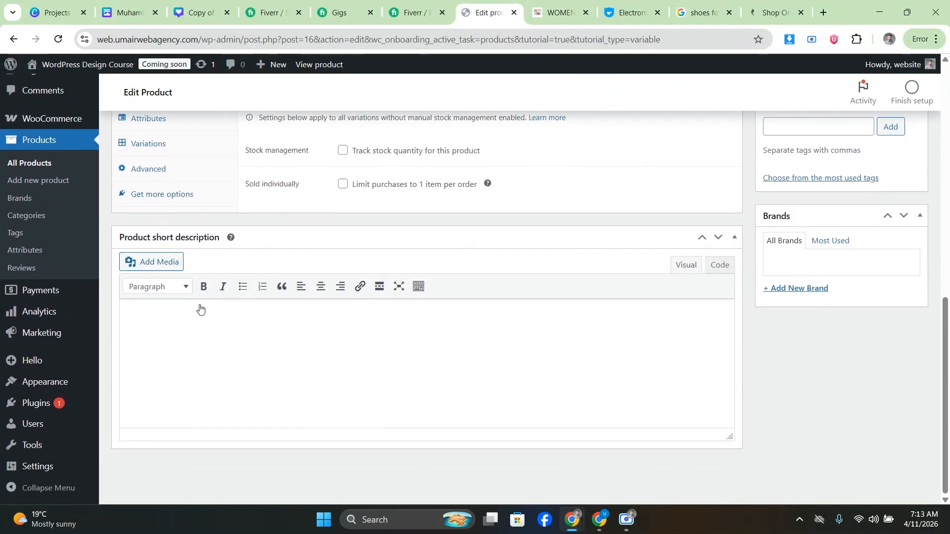
type("Includes & Fabric:  1: Shirt: Chiffon 2: Trouser: Chiffon 3: Dupatta: Chiffon  Color: Black")
scroll(186, 362, "up", 1)
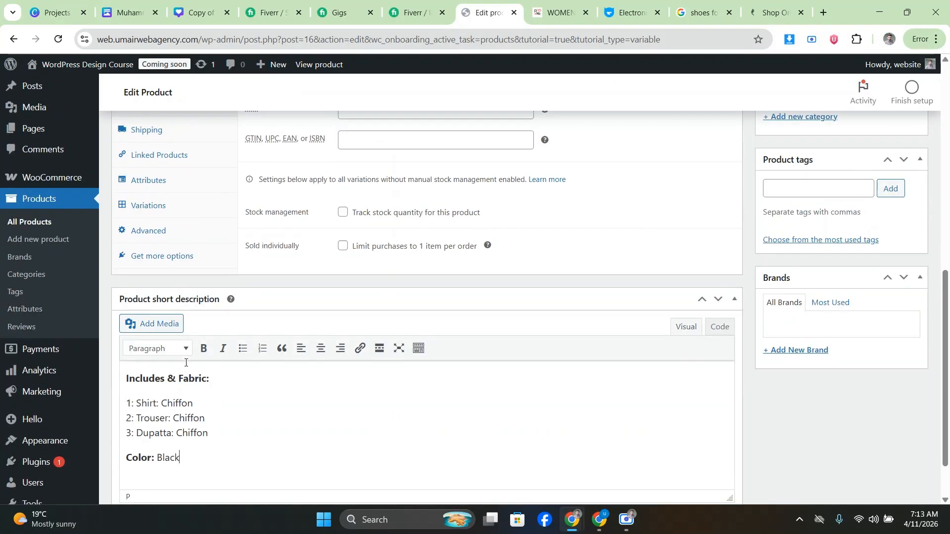
scroll(208, 312, "up", 5)
scroll(210, 303, "up", 3)
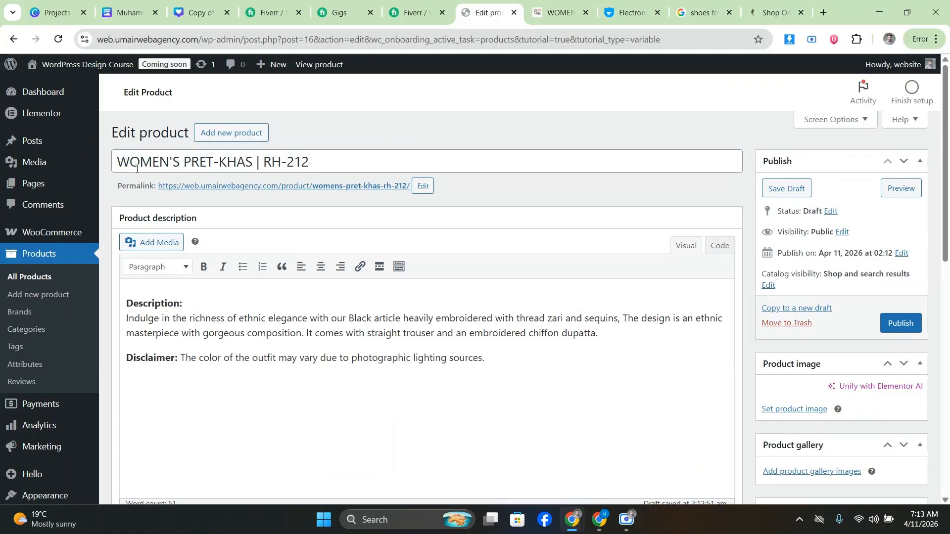
- Go back to the redheart.pk RH-212 product page and open the image downloader extension on it
left_click(558, 12)
scroll(742, 304, "up", 5)
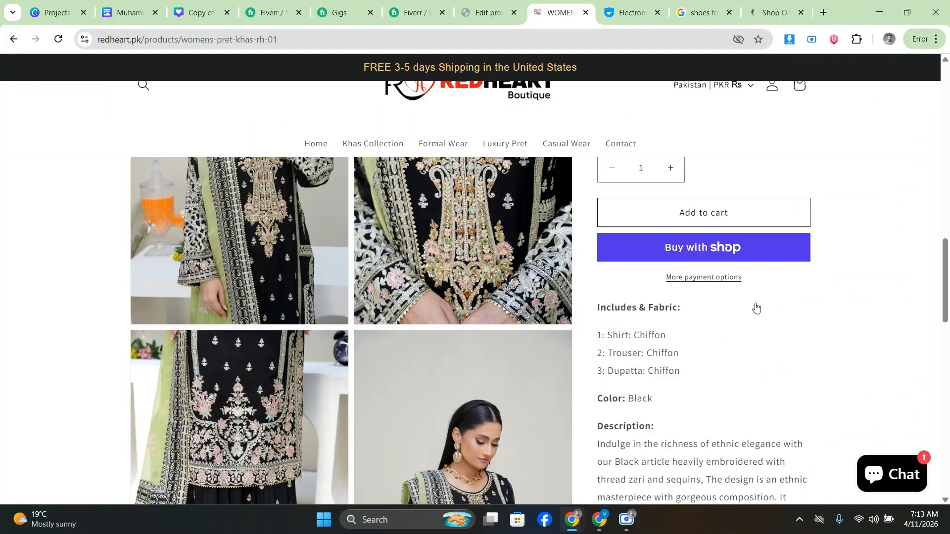
scroll(745, 292, "up", 6)
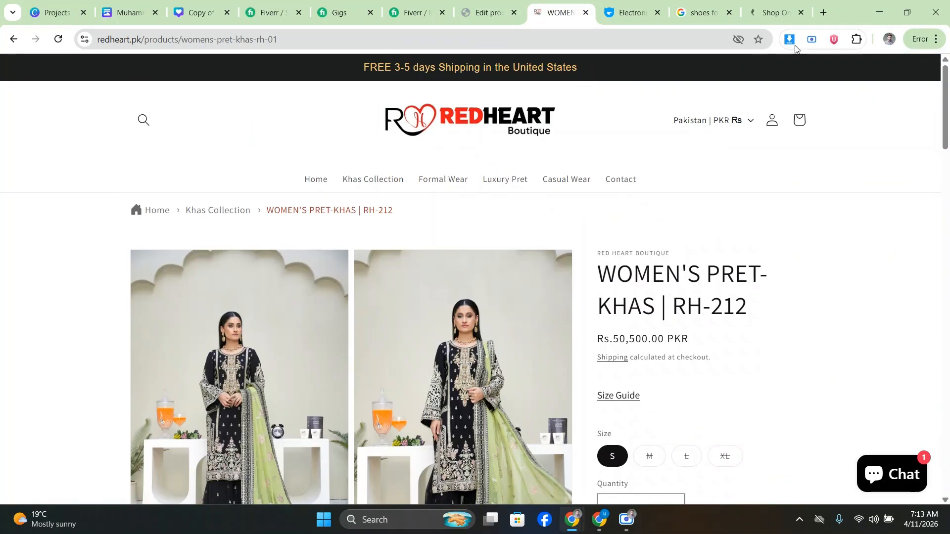
left_click(788, 40)
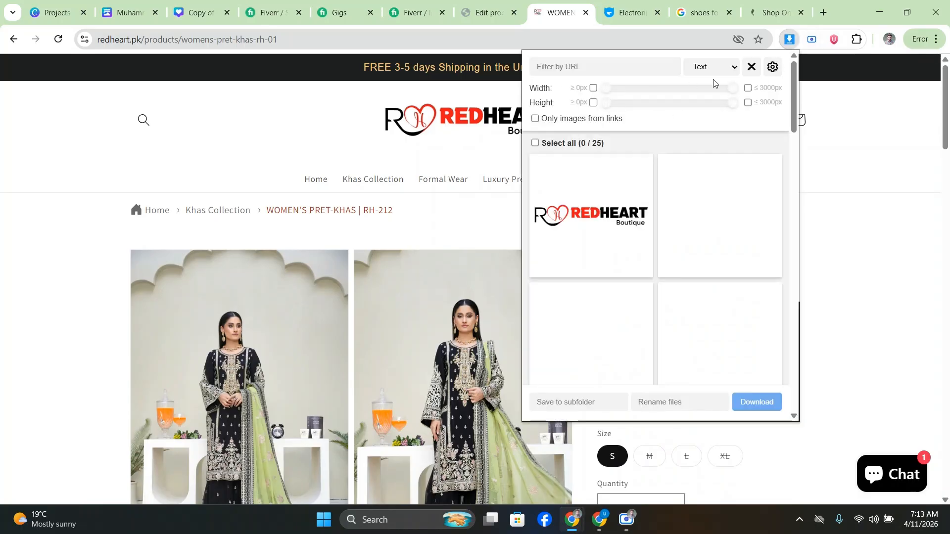
mouse_move(672, 170)
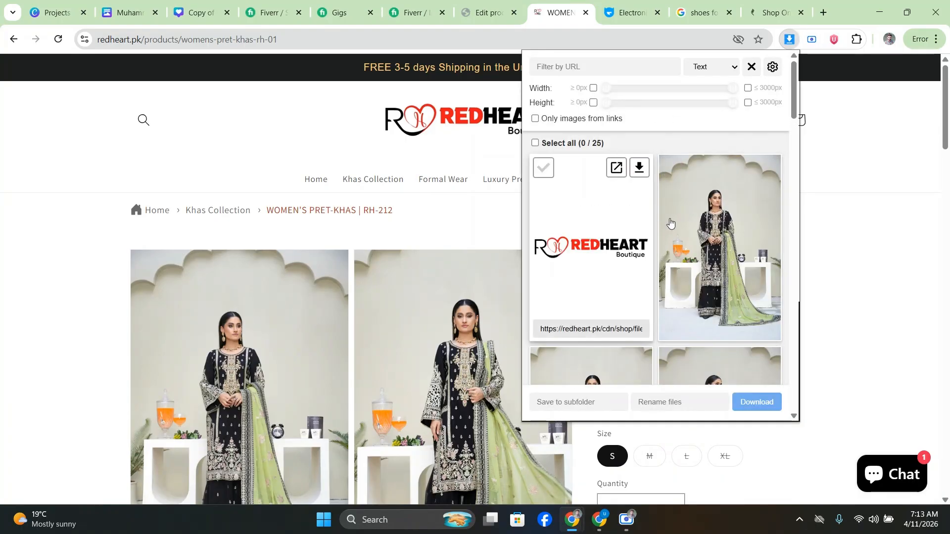
- Select the RH-212 gallery photos of the black outfit with green dupatta in the image downloader, skipping the store logo
left_click(714, 229)
scroll(634, 220, "down", 4)
left_click(634, 220)
left_click(720, 257)
scroll(720, 258, "down", 3)
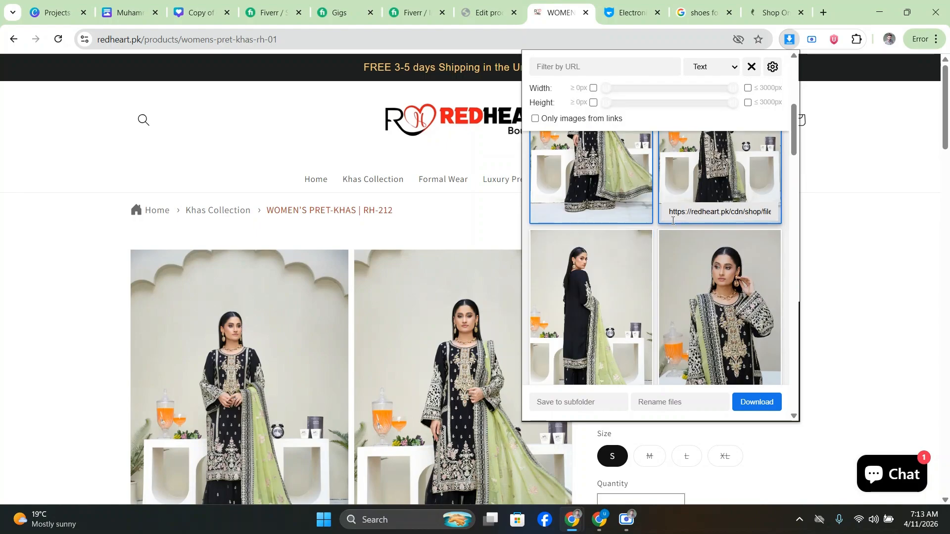
left_click(594, 297)
left_click(699, 295)
scroll(699, 296, "down", 5)
left_click(593, 262)
left_click(720, 262)
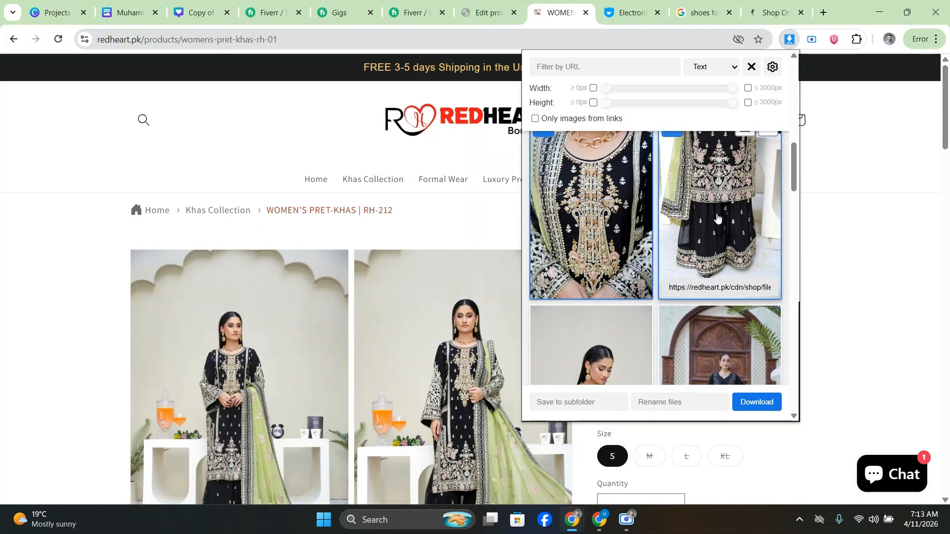
scroll(720, 262, "down", 2)
left_click(593, 263)
left_click(720, 262)
- Check the selection against the page's gallery and deselect the related black outfit photographed before the carved wooden door
scroll(720, 262, "down", 3)
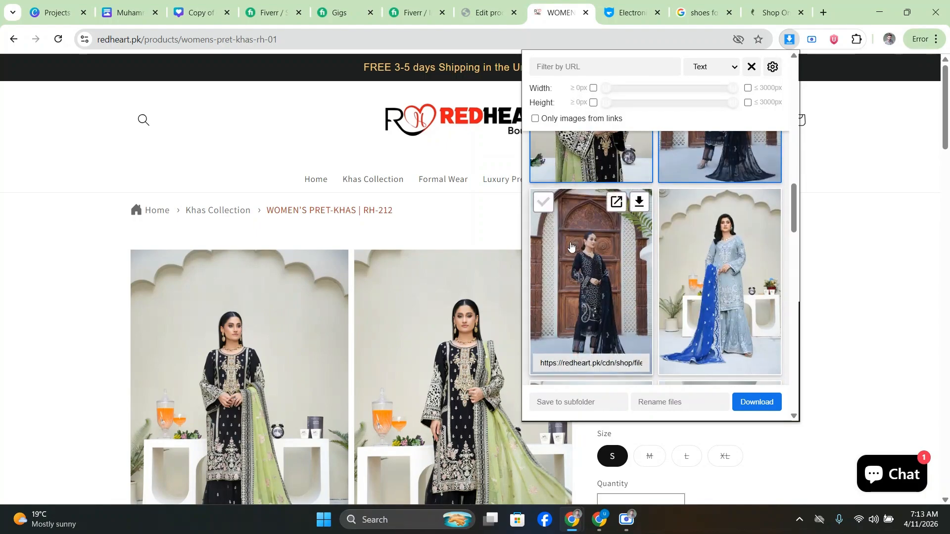
scroll(377, 276, "down", 1)
scroll(377, 276, "down", 10)
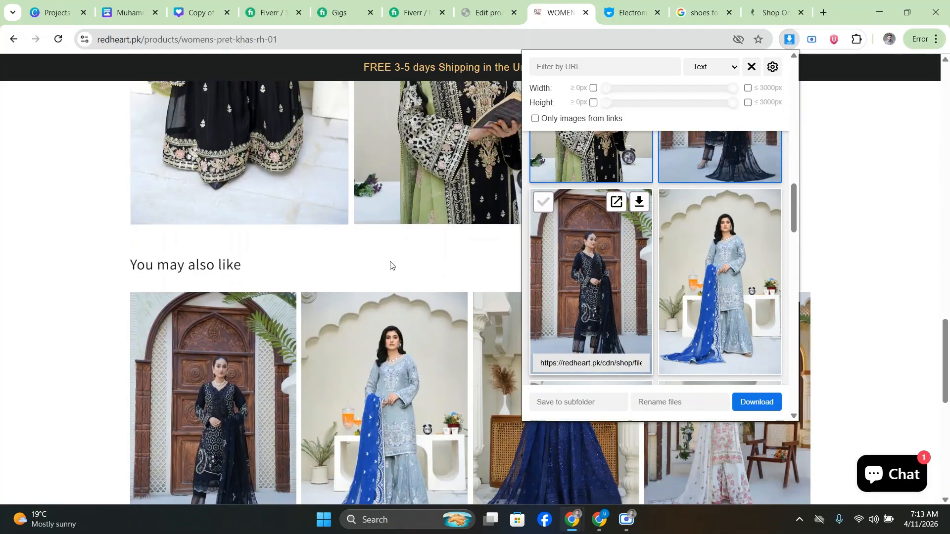
scroll(390, 266, "up", 6)
scroll(694, 282, "up", 3)
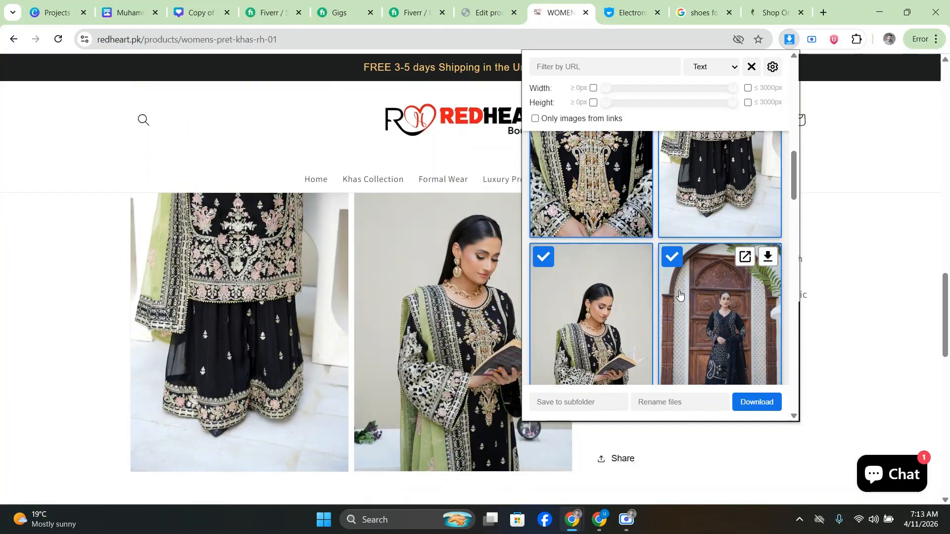
left_click(694, 282)
scroll(694, 282, "down", 3)
scroll(618, 277, "up", 3)
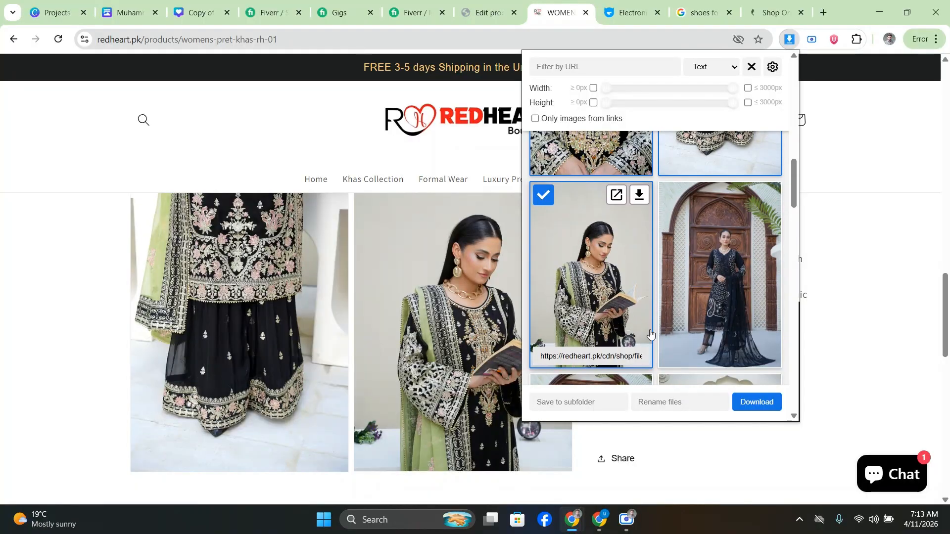
- Download the selected RH-212 photos and open the file chooser for uploading the WordPress product's main image
left_click(747, 403)
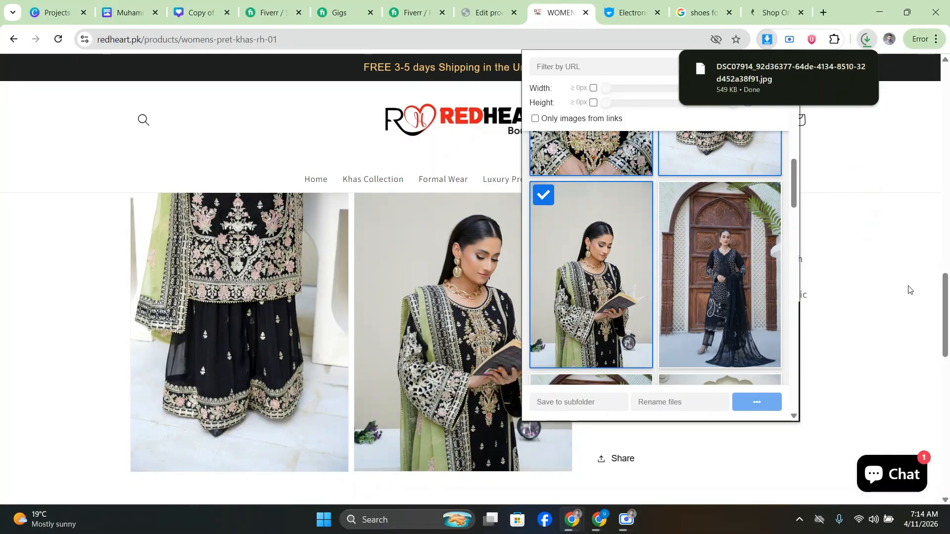
left_click(483, 3)
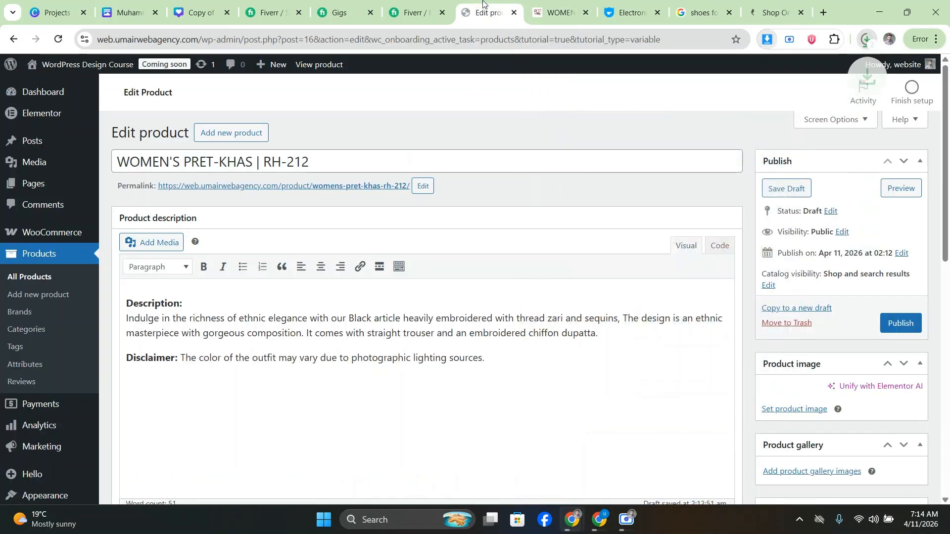
scroll(592, 282, "down", 2)
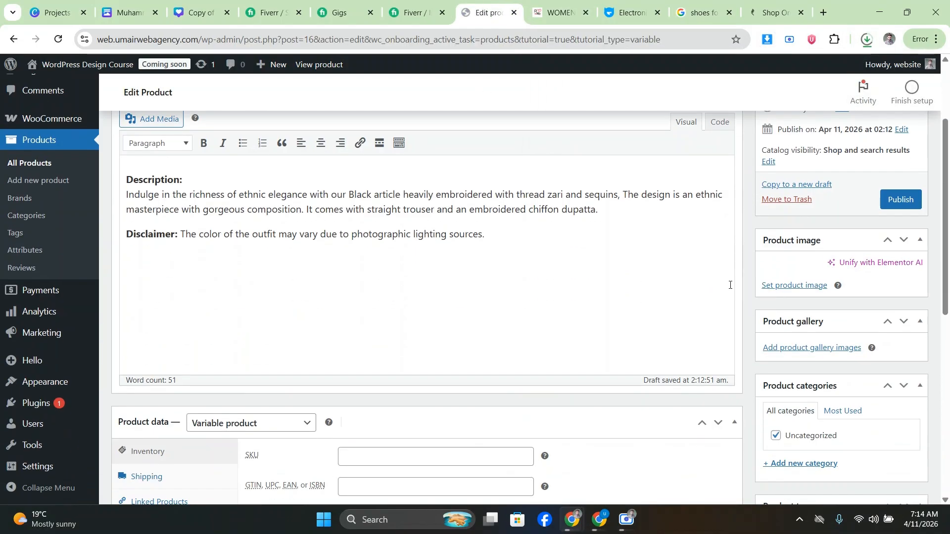
left_click(797, 285)
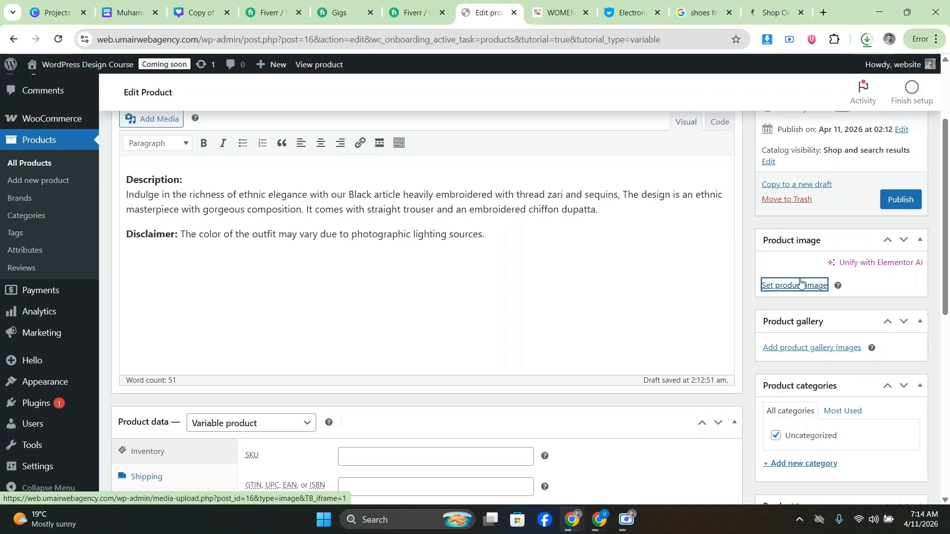
left_click(443, 291)
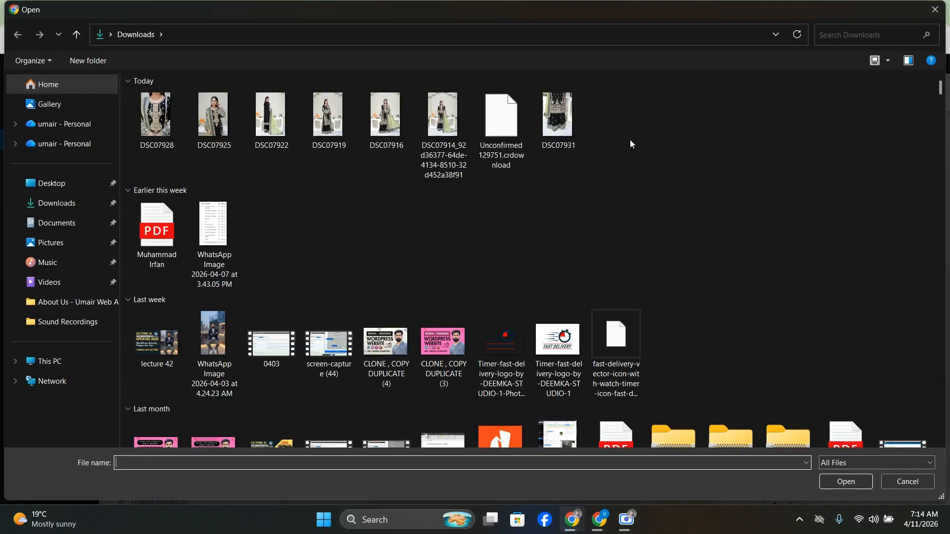
- Refresh the Downloads folder and upload the eight RH-212 photos, DSC07914 through DSC07933, to the media library
right_click(663, 123)
left_click(714, 176)
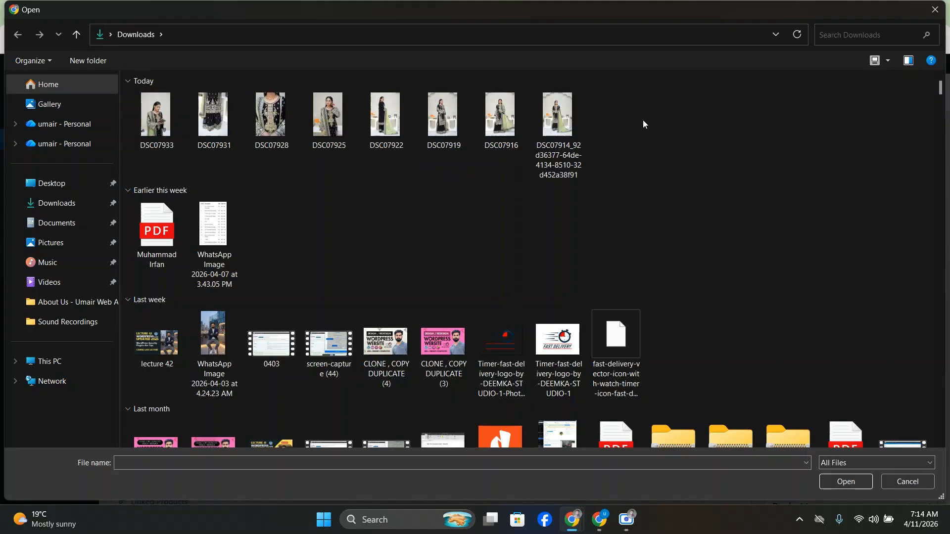
left_click_drag(643, 119, 156, 118)
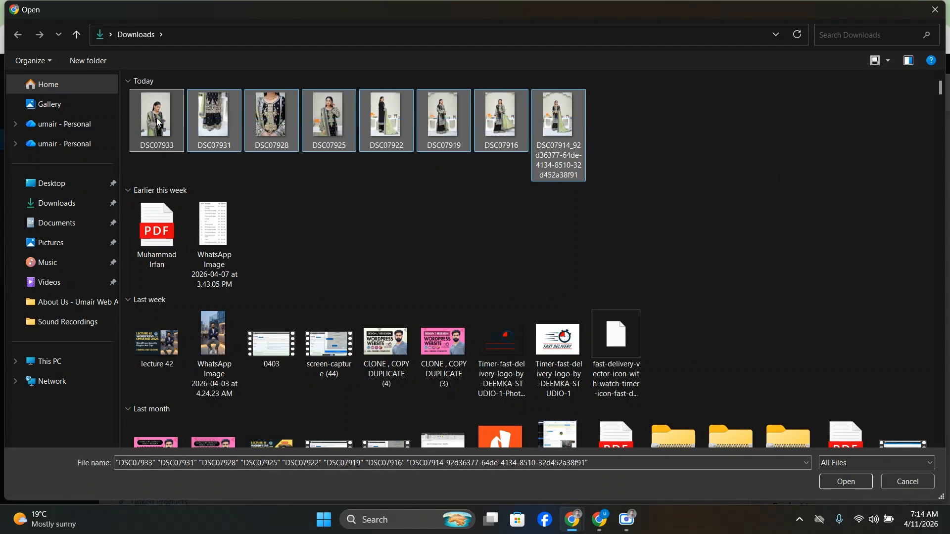
left_click(835, 488)
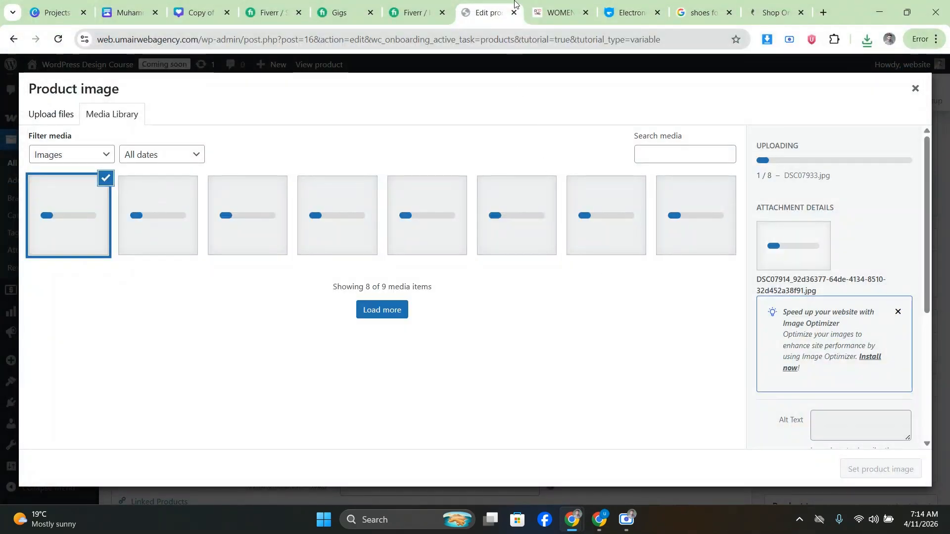
- Review the RH-212 photos at the start of the redheart.pk product page while the upload runs
left_click(558, 13)
scroll(558, 261, "up", 12)
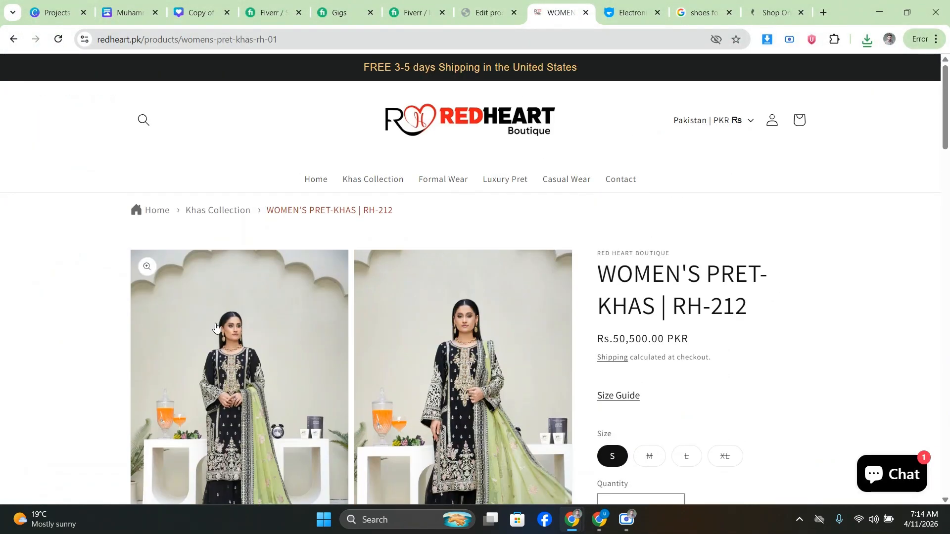
scroll(216, 324, "down", 2)
scroll(216, 324, "down", 1)
- Return to the WordPress product and set DSC07933, the portrait with the book, as the product image
left_click(485, 13)
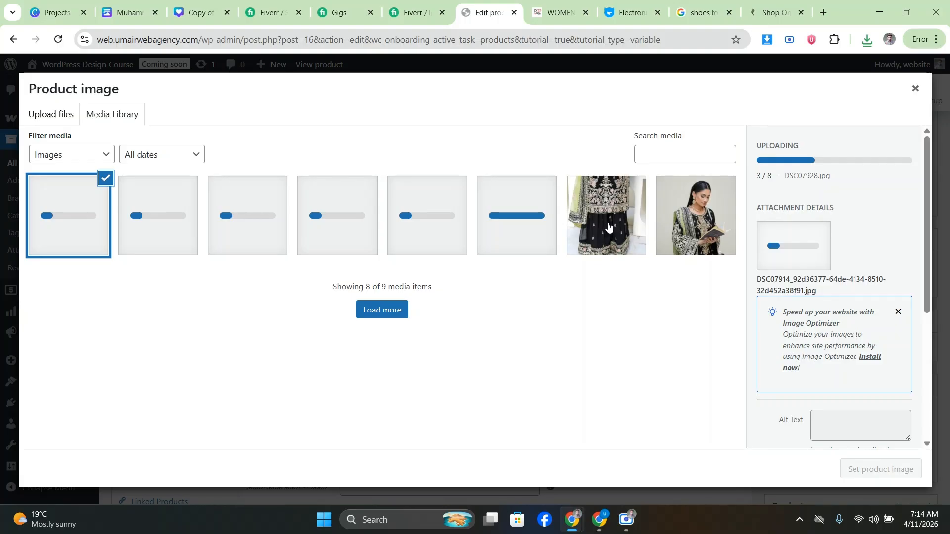
left_click(682, 227)
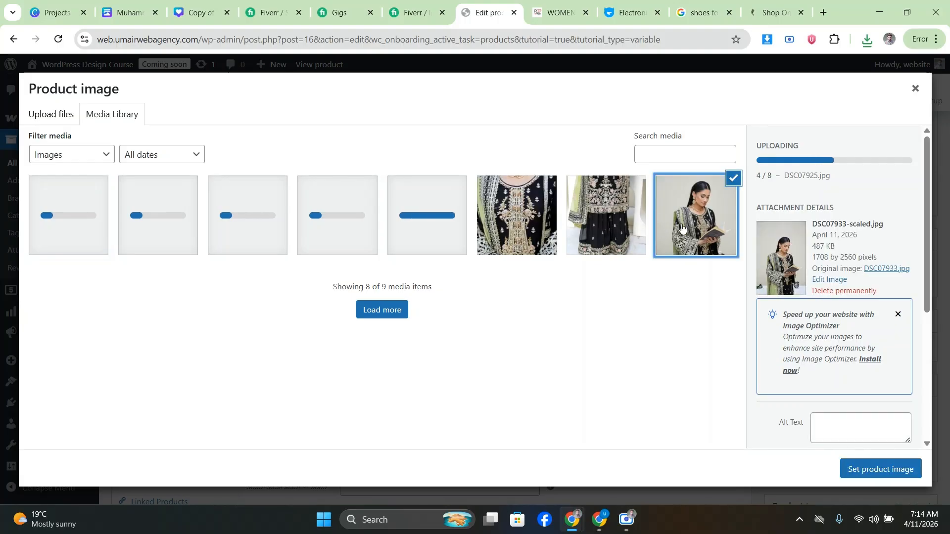
left_click(883, 473)
- Open the media library for adding images to the product gallery
scroll(776, 310, "down", 4)
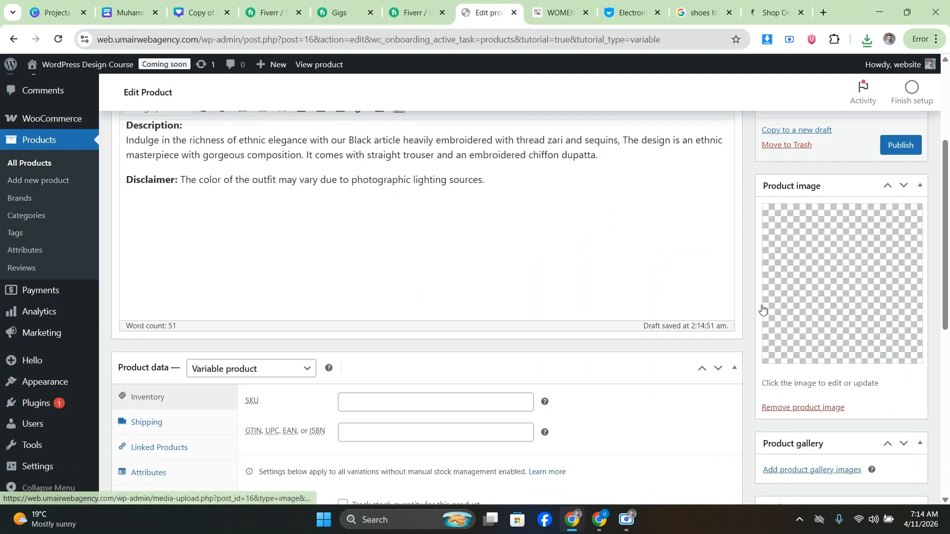
left_click(798, 341)
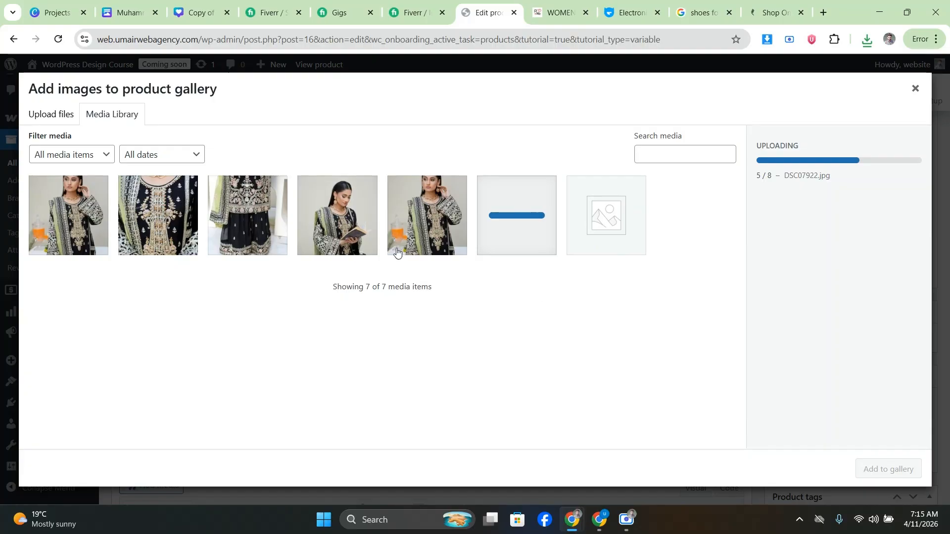
left_click(107, 231)
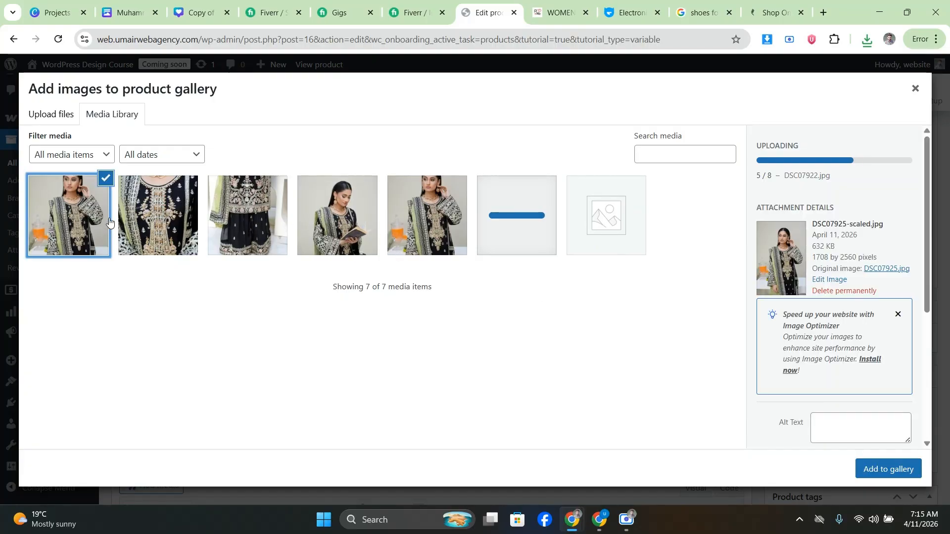
left_click(174, 213)
left_click(277, 208)
left_click(79, 210)
left_click(159, 212)
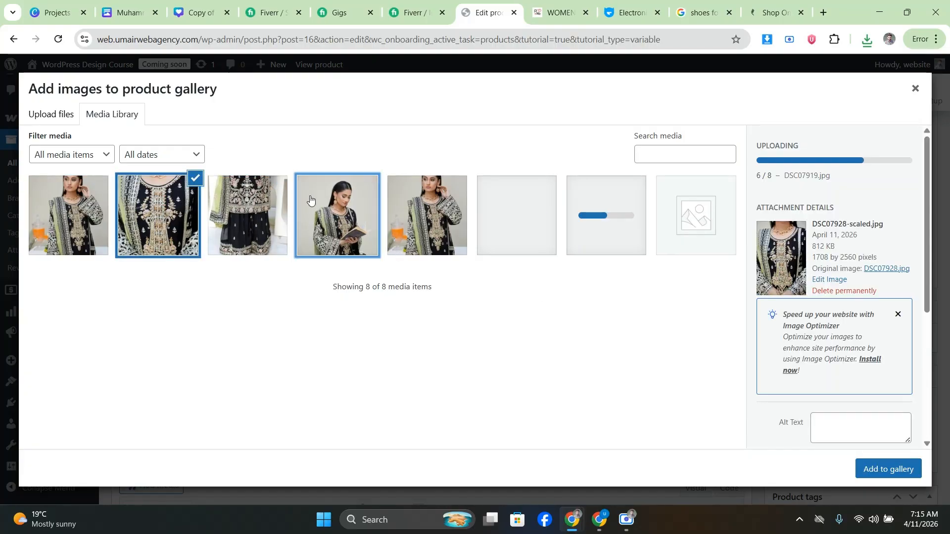
left_click(311, 202)
- Select together the hand-at-ear portrait, neckline close-up, trouser close-up, book portrait and back view, skipping the duplicate portrait
left_click(67, 210)
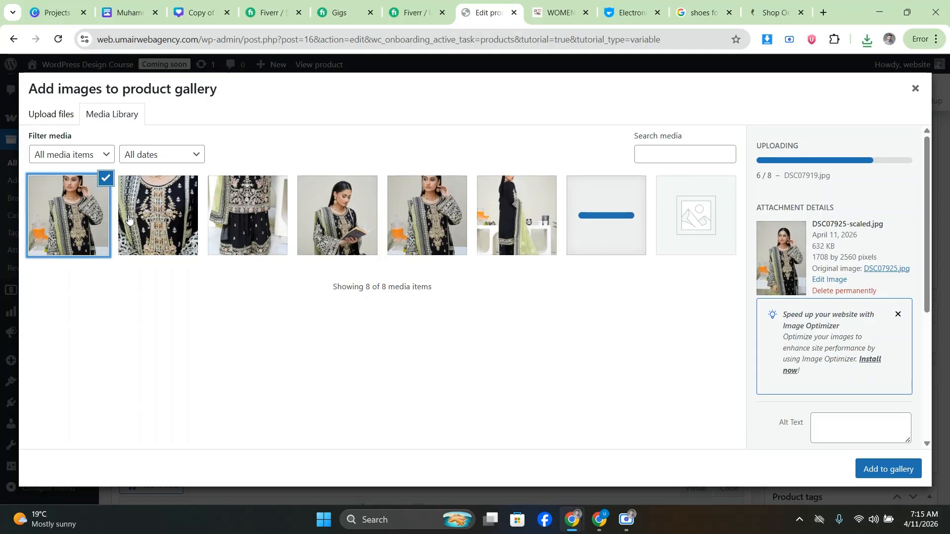
left_click(158, 213)
left_click(248, 213)
left_click(336, 213)
left_click(524, 213)
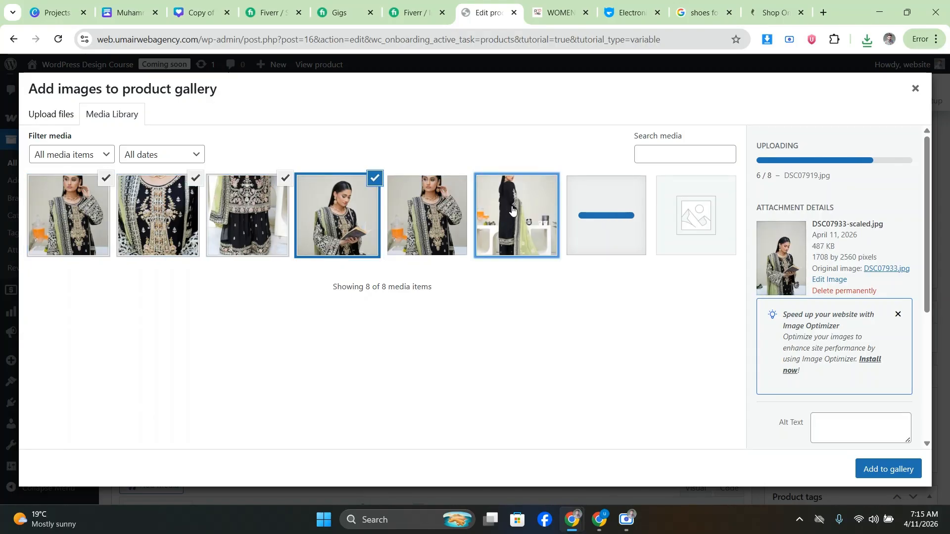
scroll(523, 207, "up", 7)
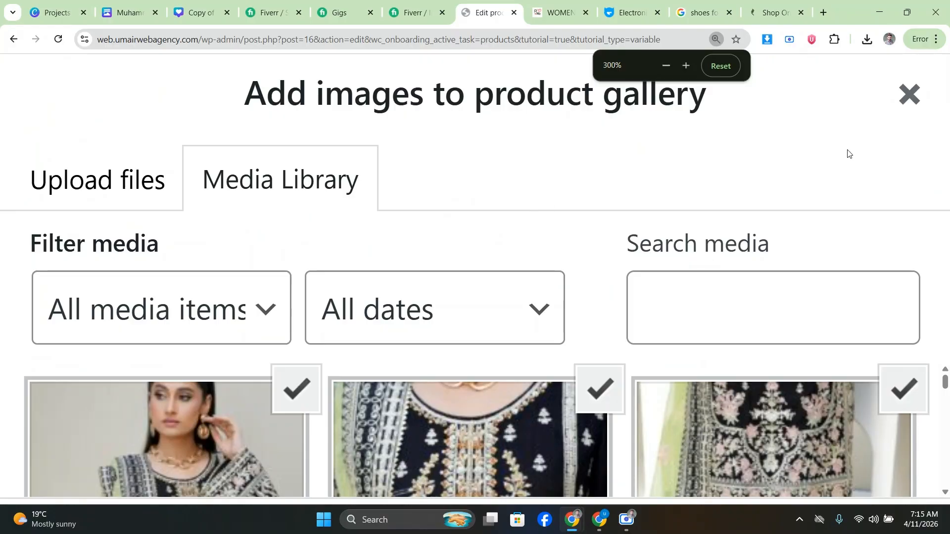
left_click(716, 39)
left_click(664, 66)
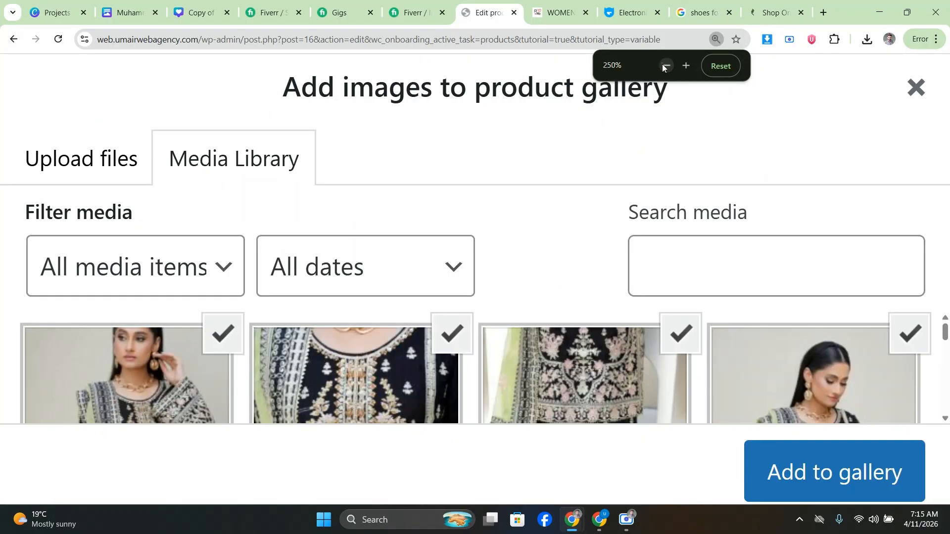
left_click(664, 65)
left_click(664, 66)
left_click(664, 66)
left_click(664, 66)
left_click(664, 66)
left_click(664, 66)
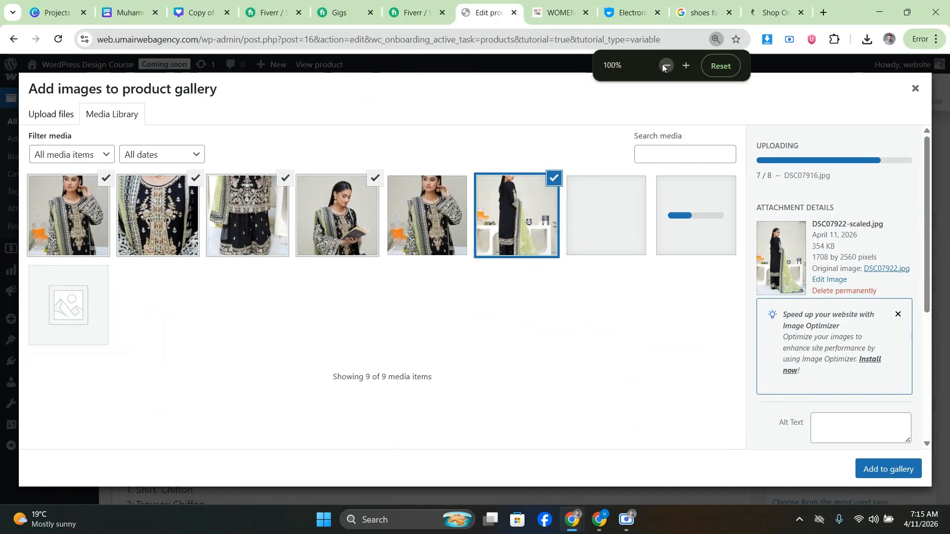
- Include the three remaining full-length front photos in the selection and add all selected images to the product gallery
left_click(621, 230)
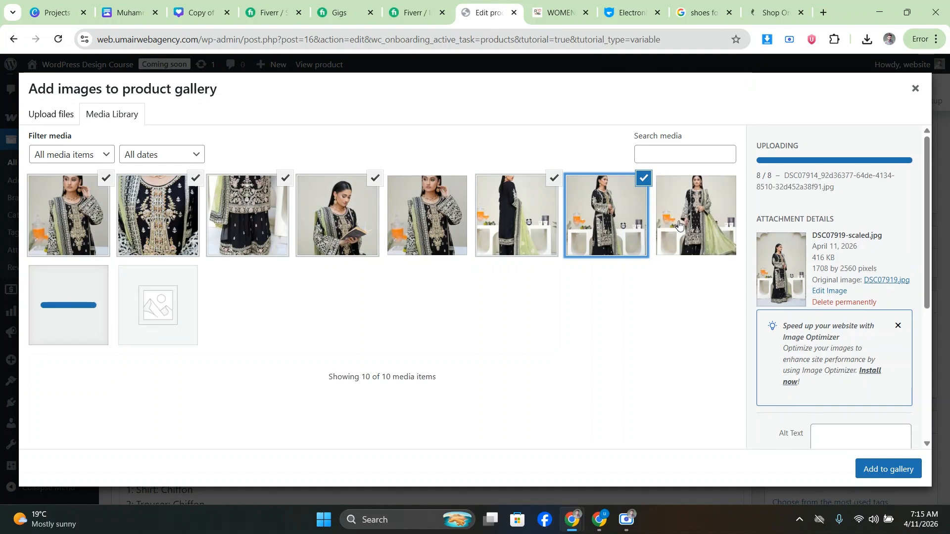
left_click(678, 225)
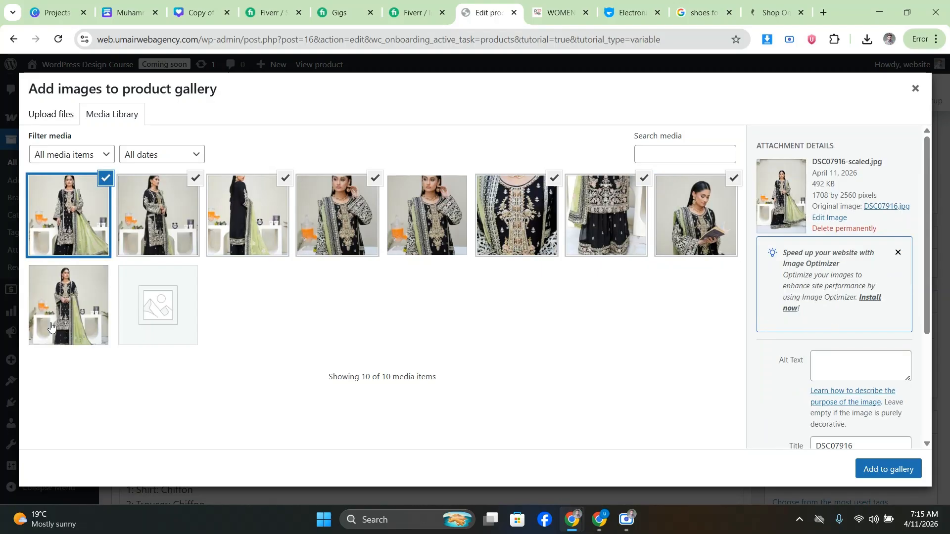
left_click(51, 323)
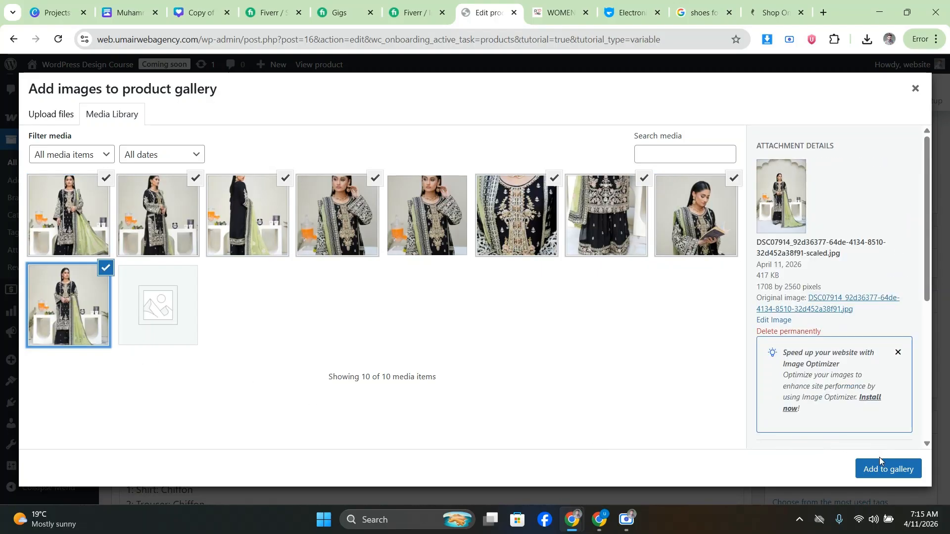
left_click(887, 468)
- Change the product image to the full-length front photo that comes first in the media library
scroll(891, 208, "up", 4)
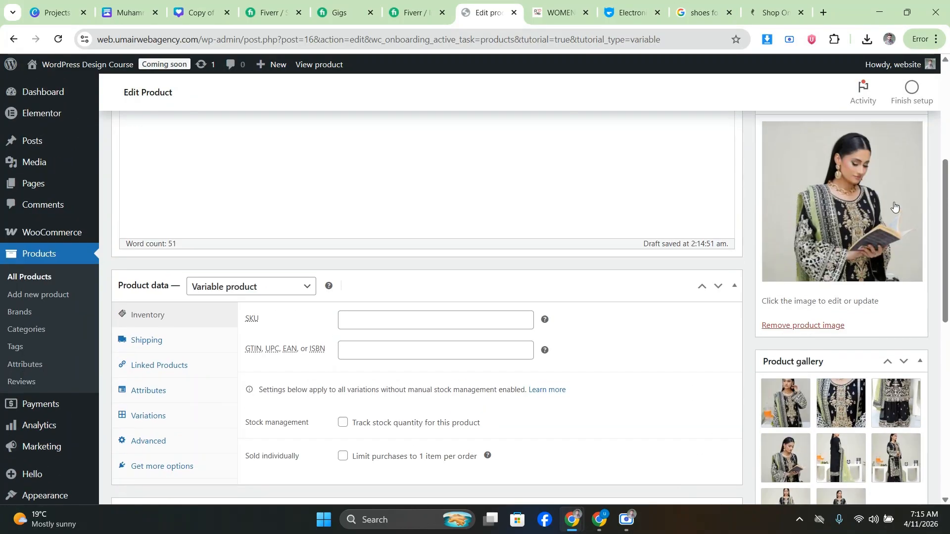
left_click(851, 237)
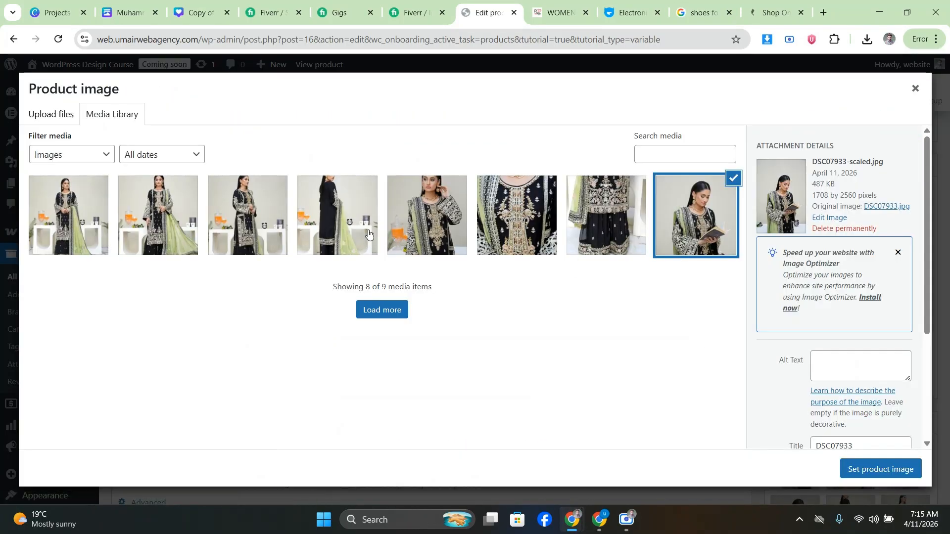
left_click(79, 217)
left_click(884, 470)
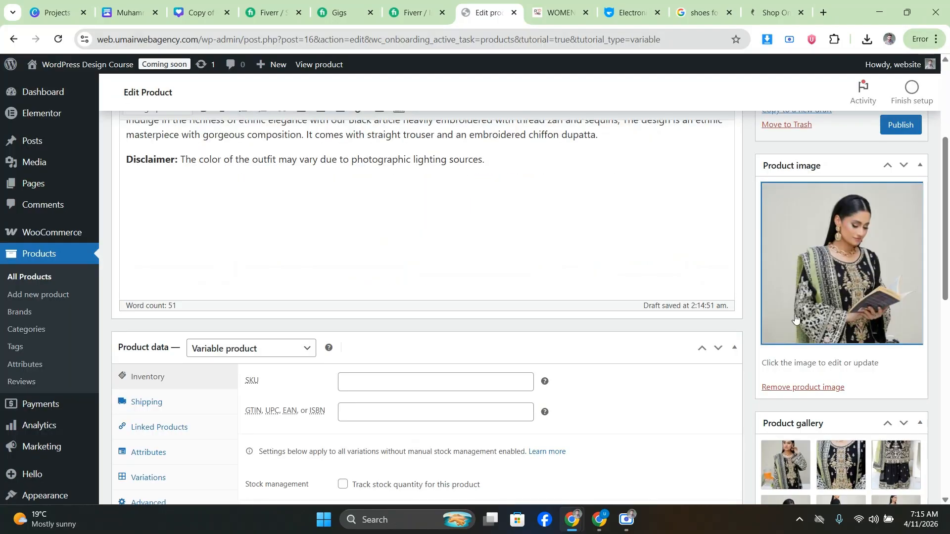
- Go to the redheart.pk RH-212 page and copy the category name Khas Collection from its breadcrumb
scroll(768, 257, "down", 5)
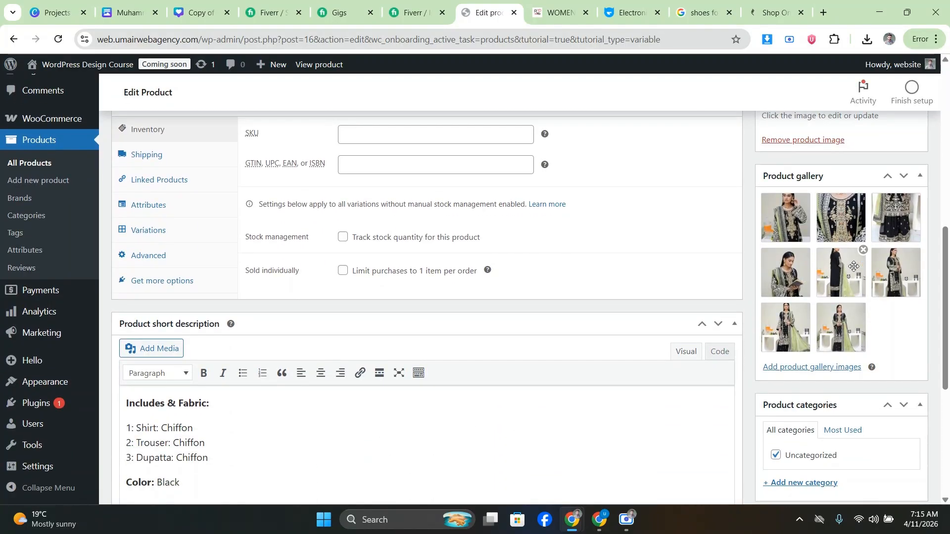
scroll(784, 316, "down", 2)
scroll(787, 337, "down", 1)
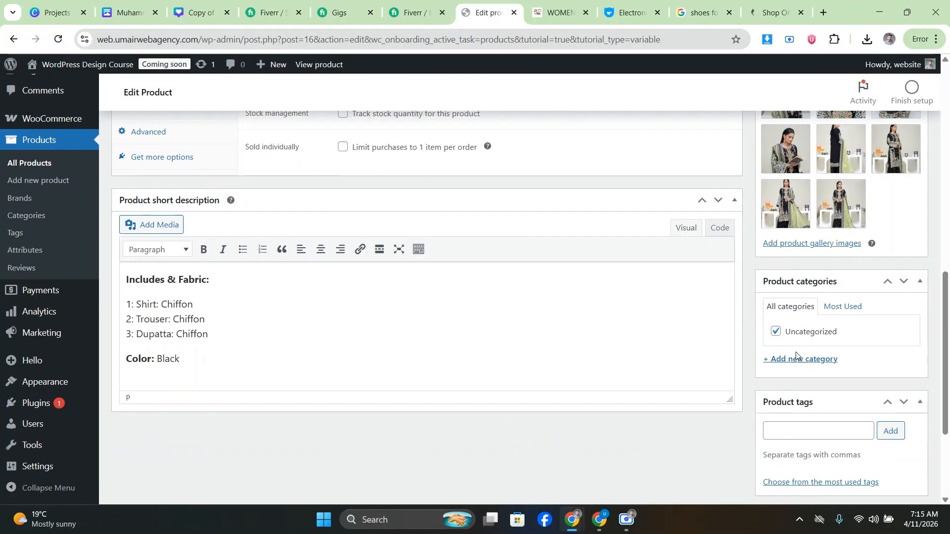
key("ctrl+Tab")
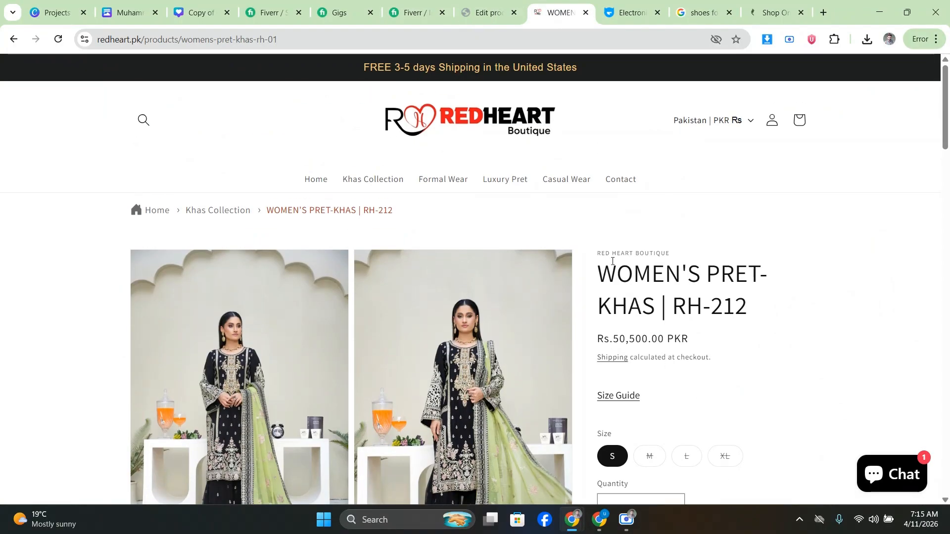
left_click_drag(666, 253, 590, 252)
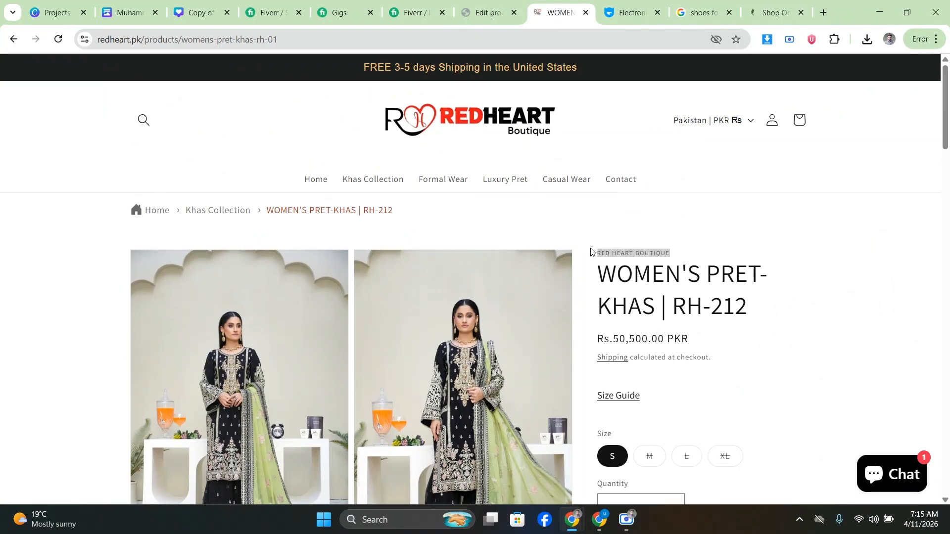
left_click(264, 237)
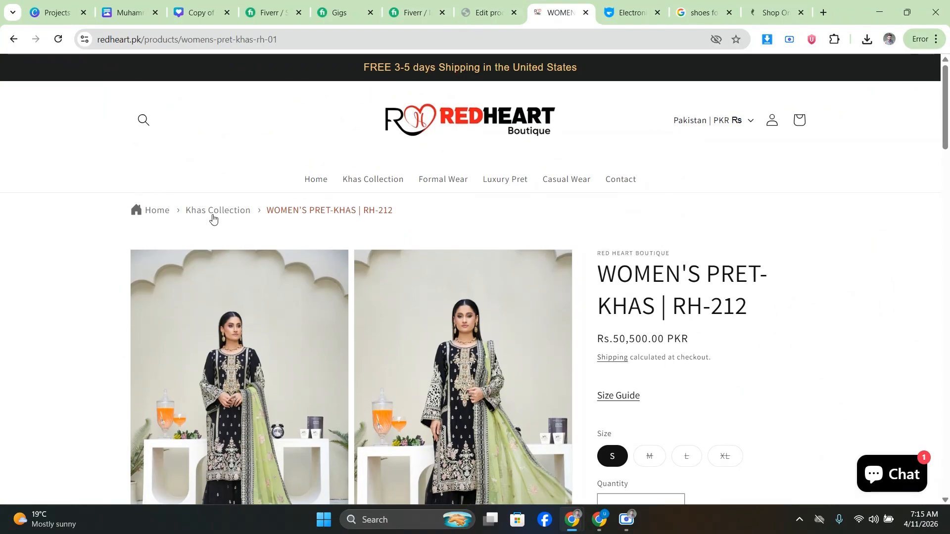
mouse_move(249, 212)
left_mouse_down()
mouse_move(203, 214)
mouse_move(248, 218)
left_mouse_up()
right_click(239, 212)
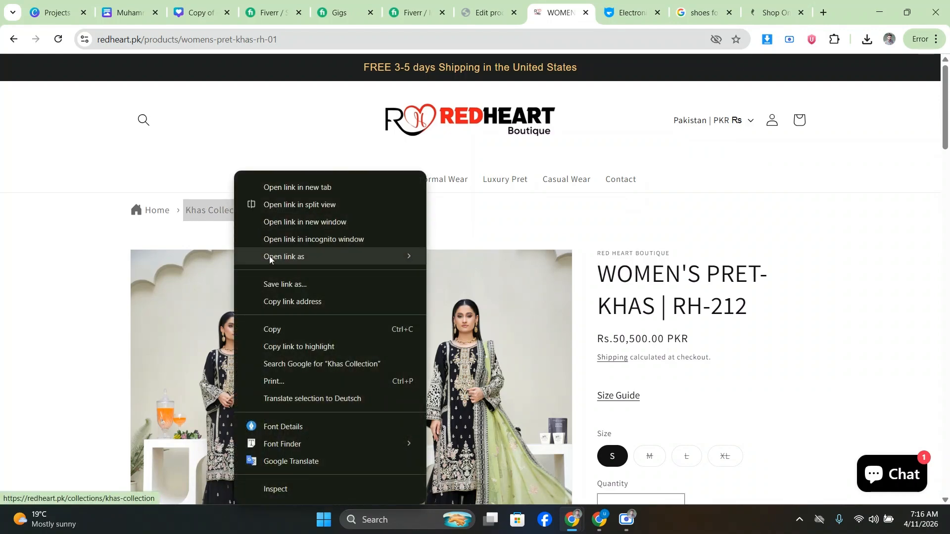
left_click(277, 329)
- Return to the product editor and add the copied name Khas Collection as a new category for the product
left_click(479, 3)
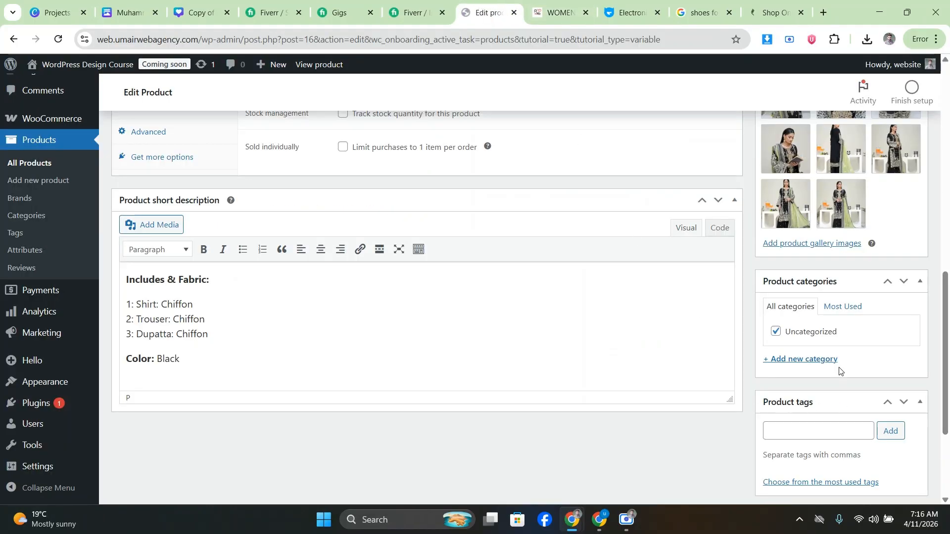
left_click(821, 362)
right_click(792, 384)
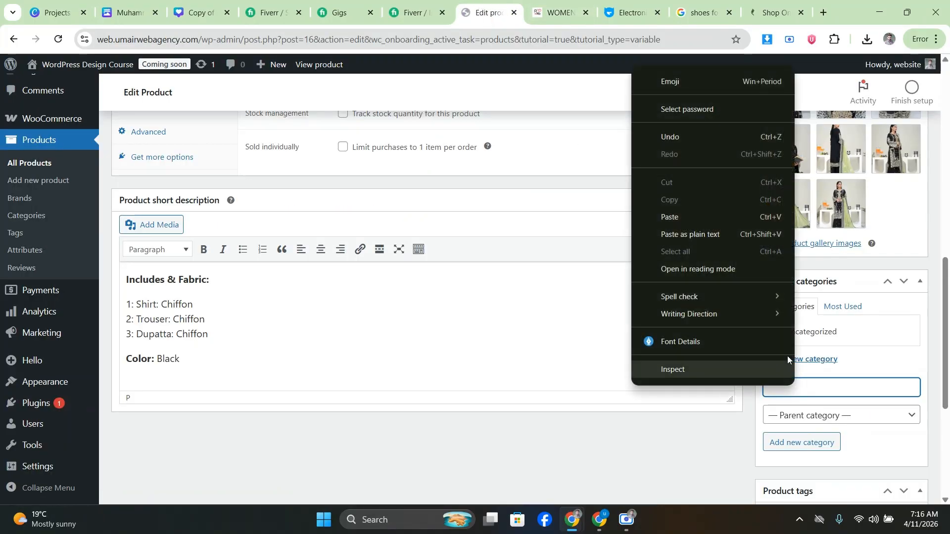
left_click(670, 214)
scroll(833, 332, "down", 1)
left_click(771, 327)
key("BackSpace")
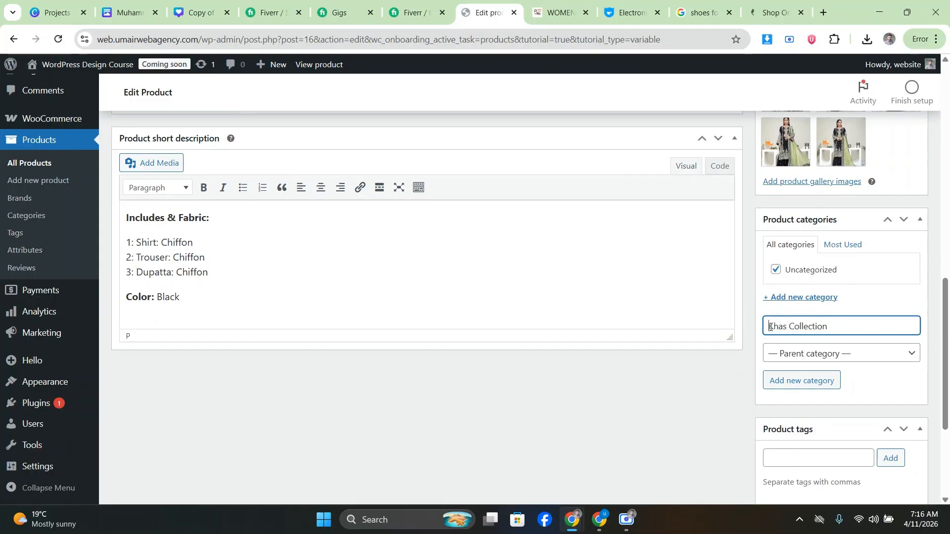
left_click(793, 381)
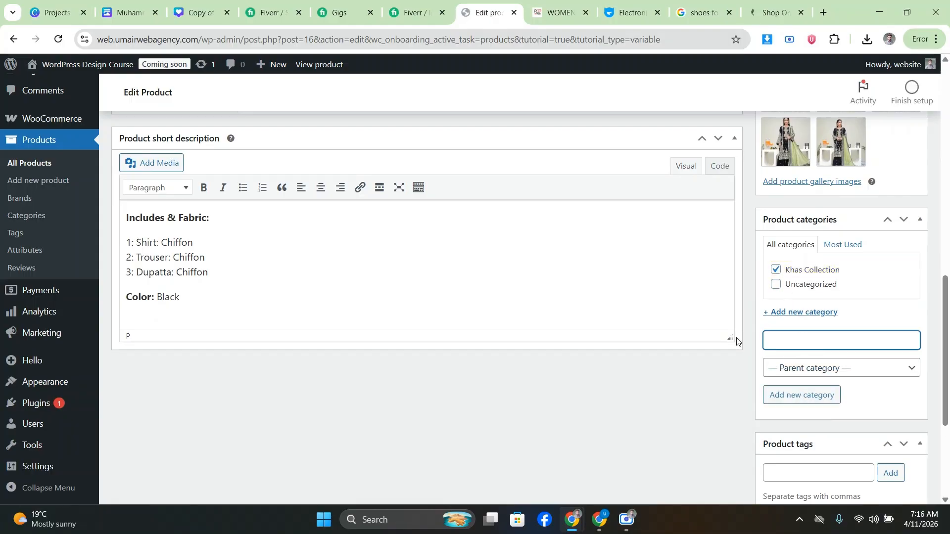
- Publish the WOMEN'S PRET-KHAS | RH-212 product
scroll(715, 356, "down", 4)
scroll(683, 326, "up", 9)
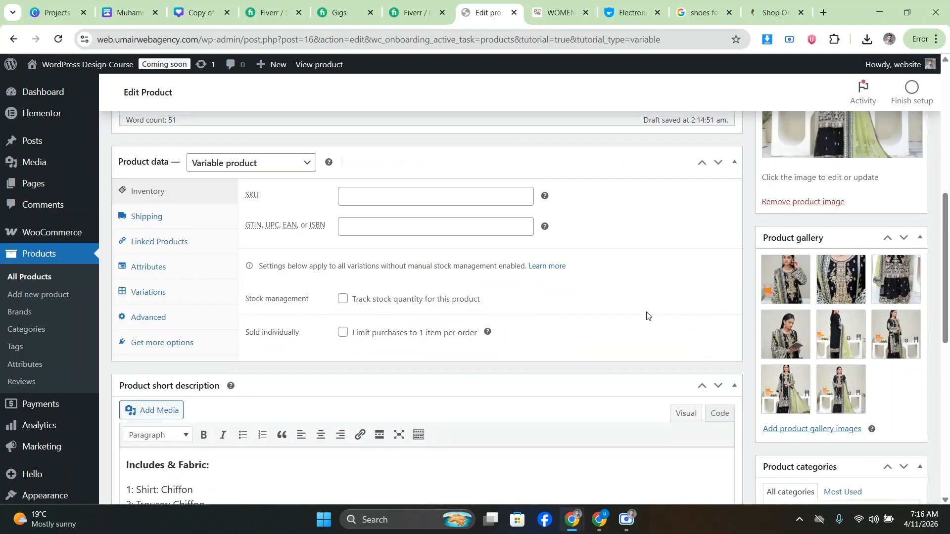
scroll(521, 286, "up", 2)
scroll(734, 221, "up", 5)
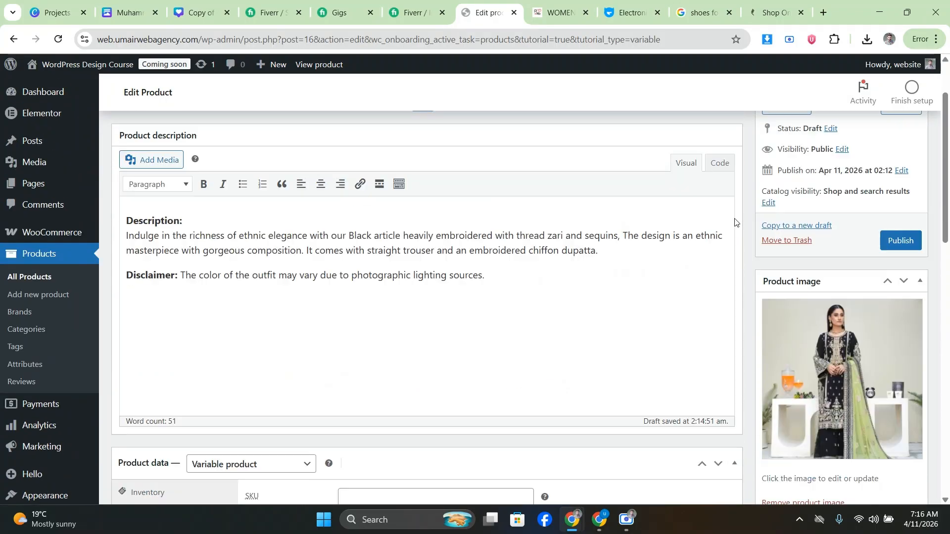
scroll(735, 221, "up", 2)
left_click(899, 323)
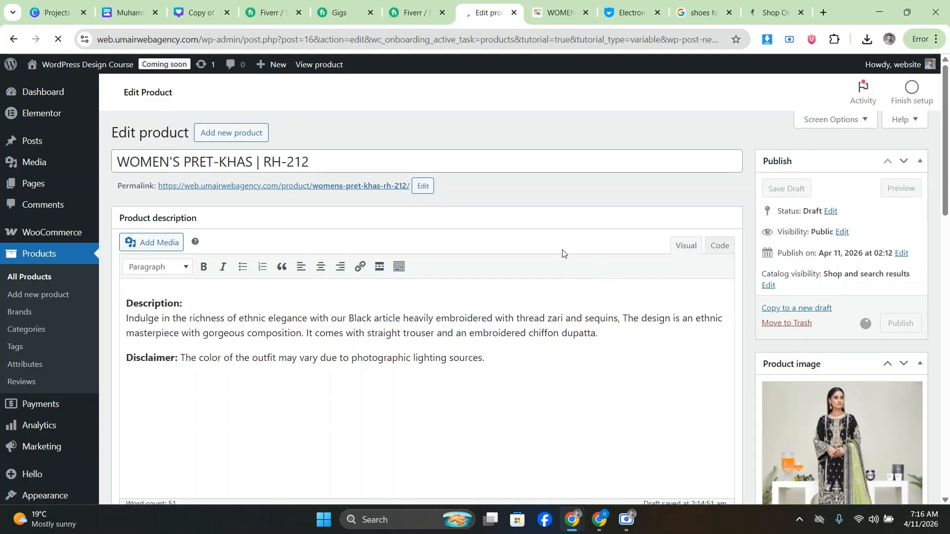
- In the product's attributes, name the new attribute Size, matching the option label on the redheart.pk RH-212 page
scroll(487, 239, "down", 3)
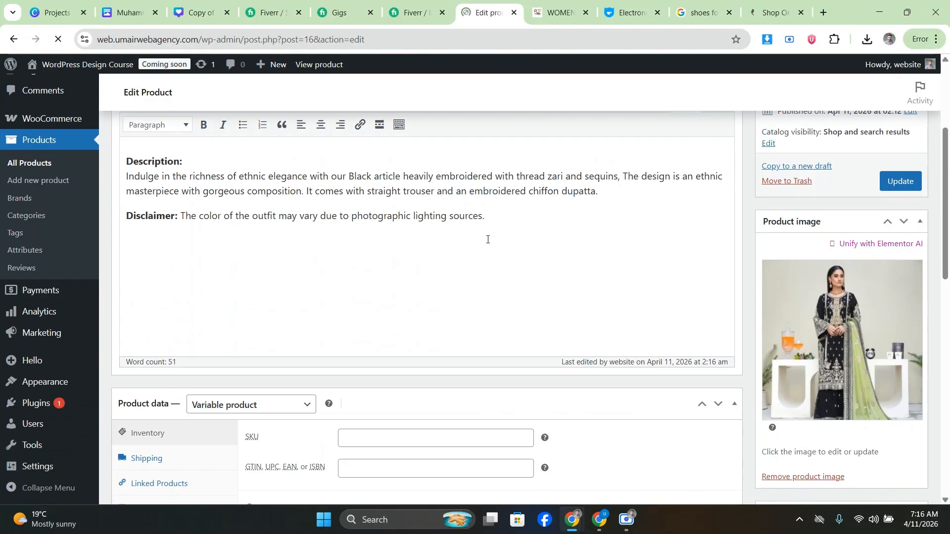
scroll(487, 240, "down", 4)
scroll(203, 286, "down", 1)
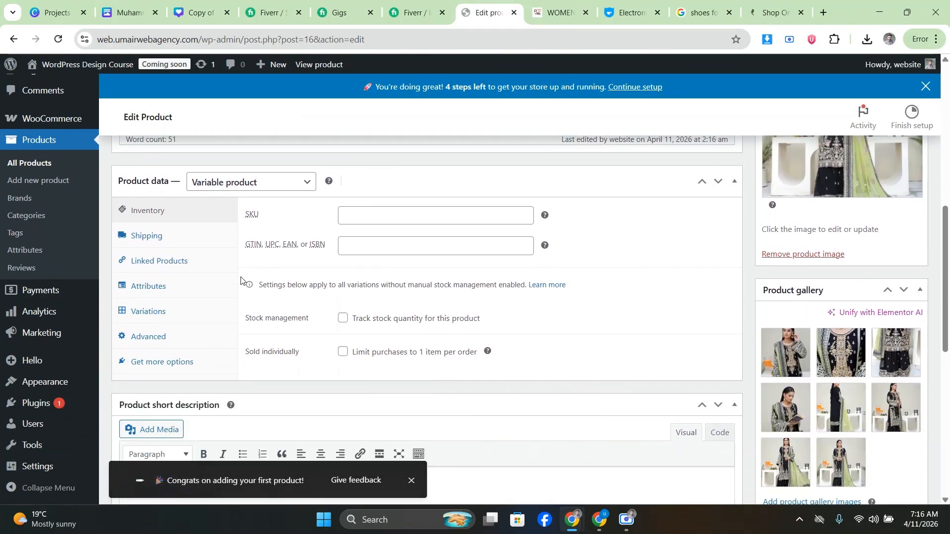
left_click(203, 286)
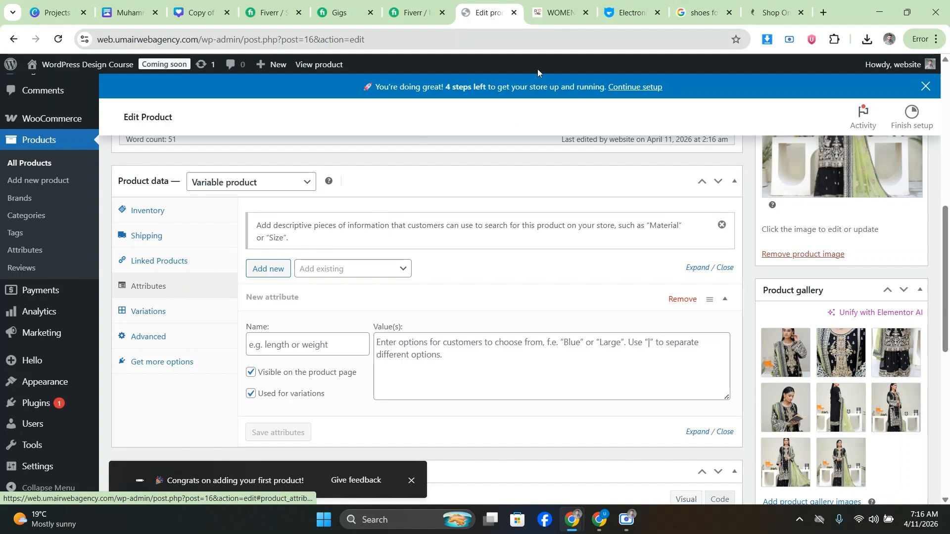
left_click(557, 13)
scroll(668, 312, "down", 3)
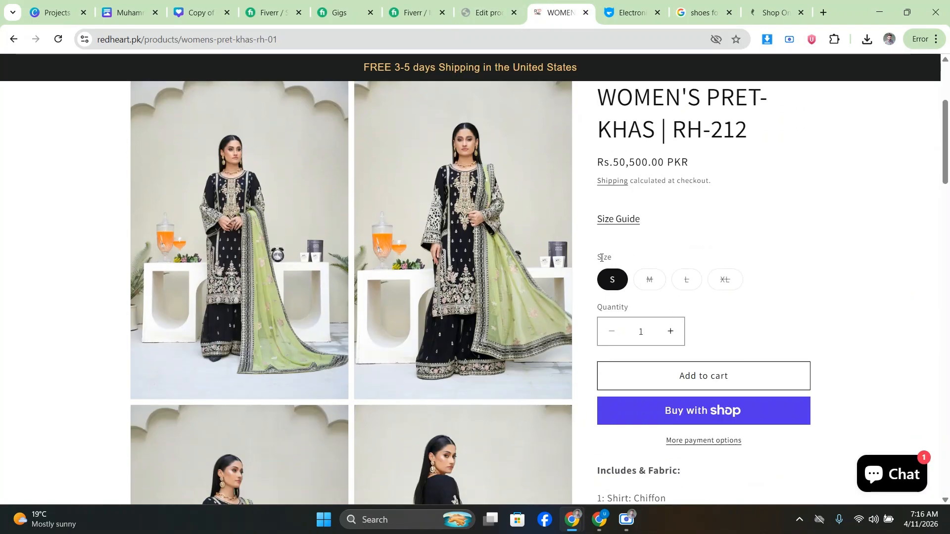
left_click(509, 10)
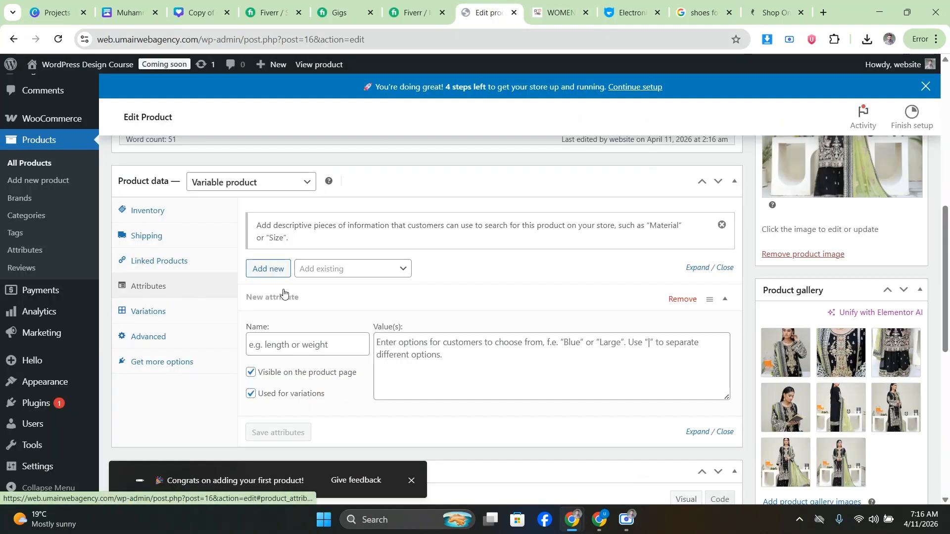
left_click(286, 345)
type("Size")
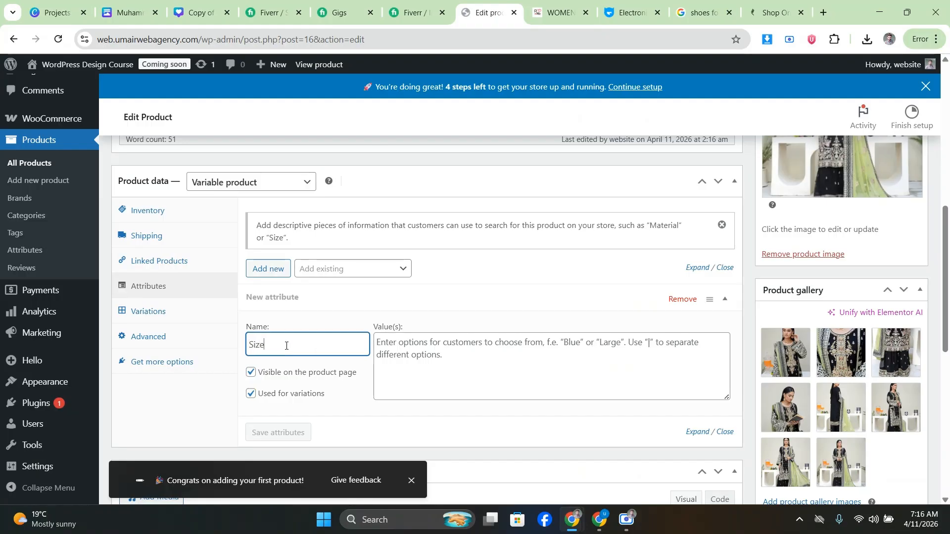
- Enter the Size values S | M | L | XL as offered on the redheart.pk page and save the attributes
left_click(377, 342)
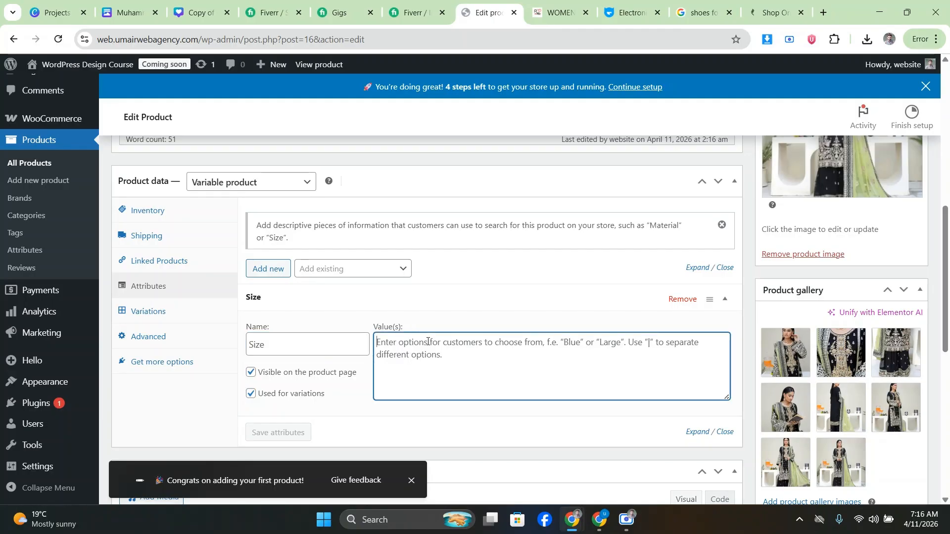
left_click(557, 12)
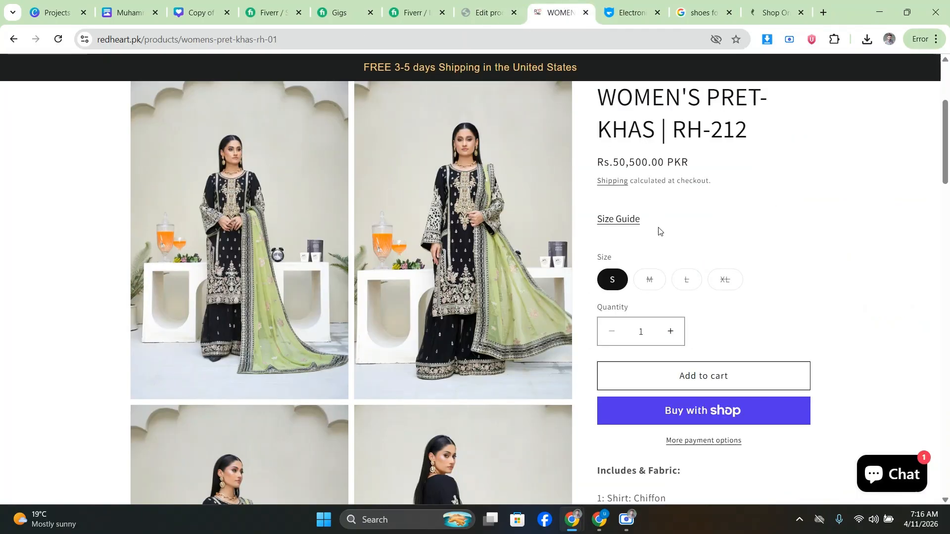
left_click(489, 4)
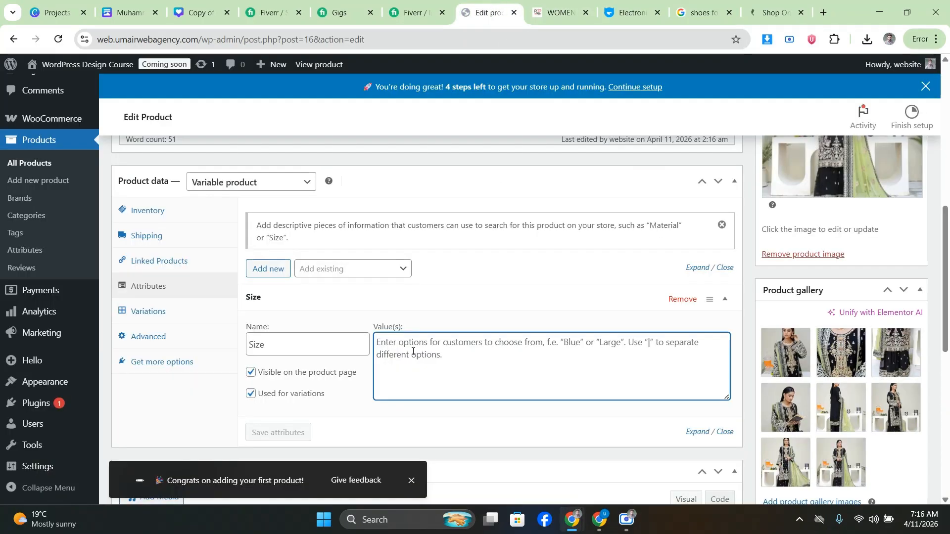
type("S | M | L | XL")
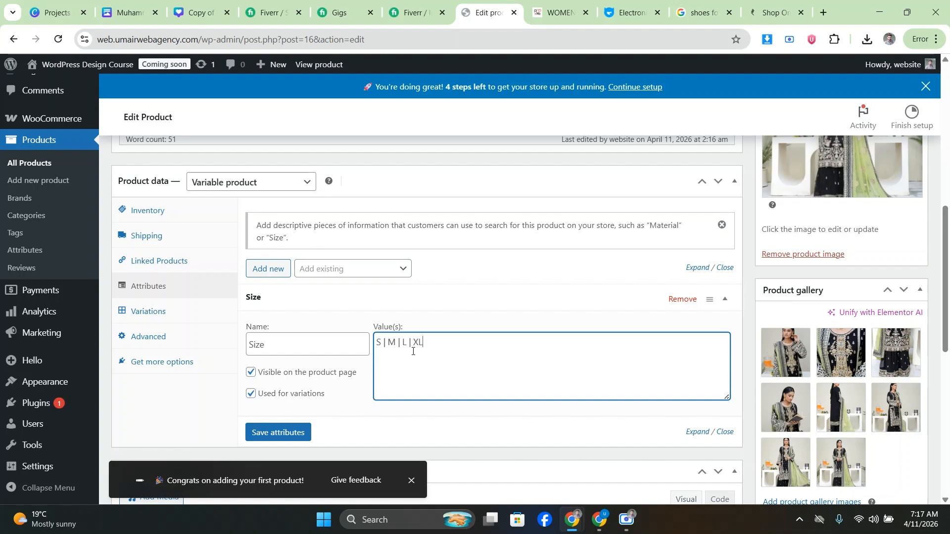
scroll(412, 352, "down", 1)
left_click(557, 3)
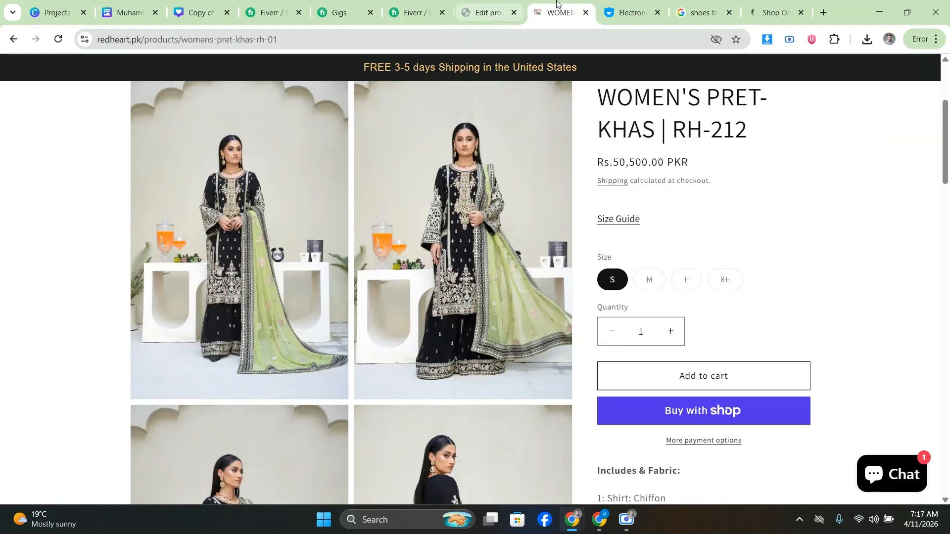
left_click(487, 12)
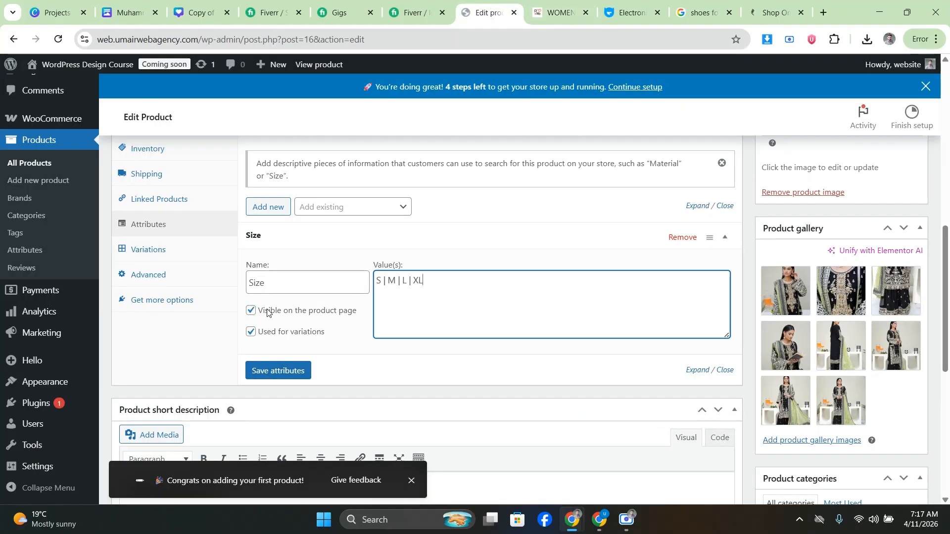
left_click(276, 370)
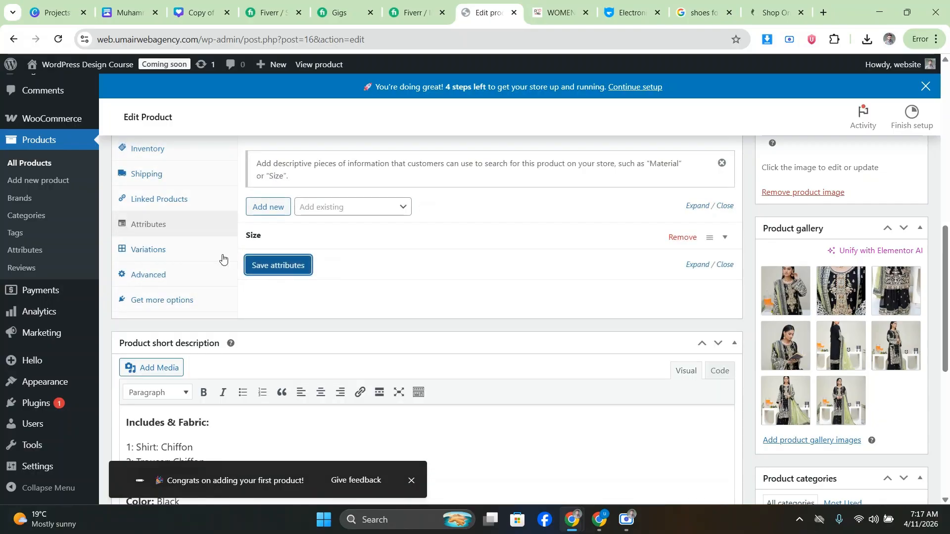
- Open the product's variations, and view the Size Guide chart on the redheart.pk RH-212 page
left_click(187, 255)
left_click(577, 8)
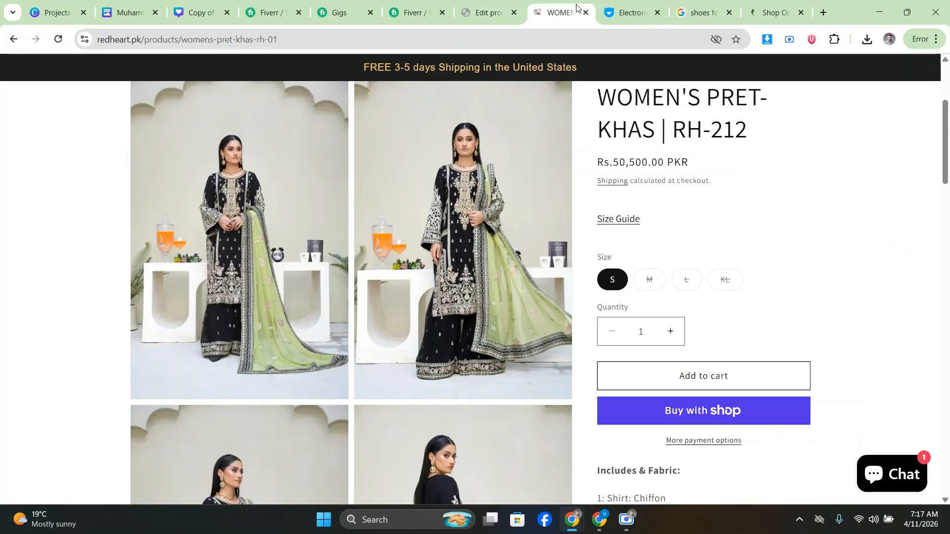
left_click(602, 220)
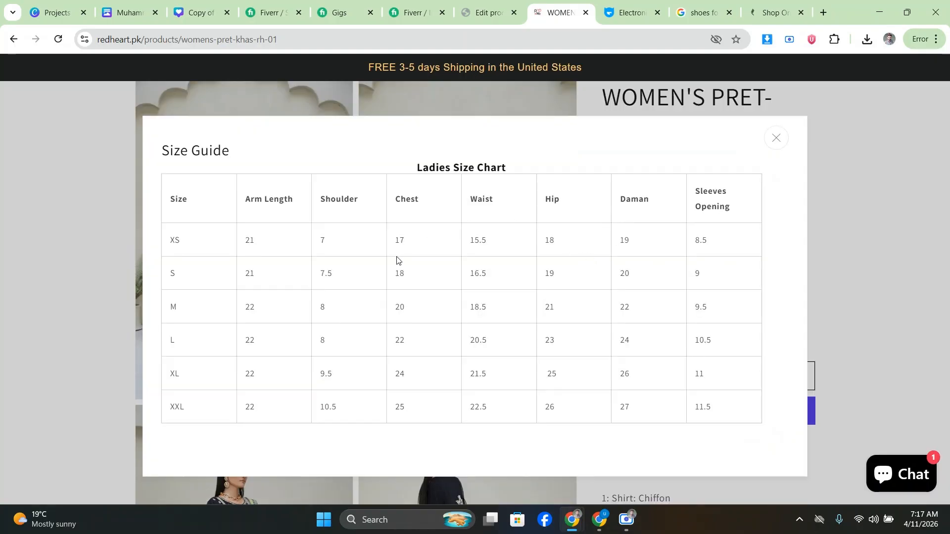
left_click(776, 138)
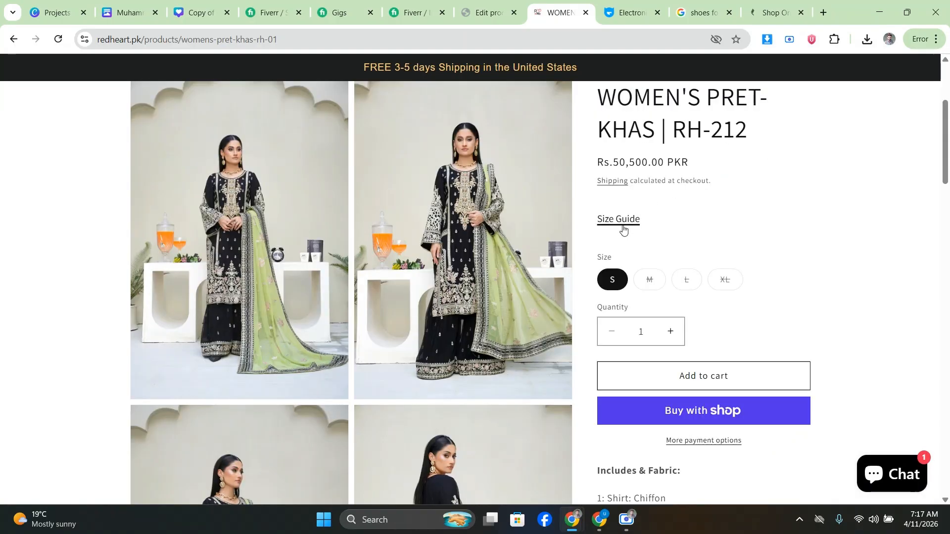
scroll(600, 227, "up", 1)
scroll(600, 227, "down", 1)
scroll(580, 243, "down", 1)
- Return to the product editor and generate variations from the Size attribute
left_click(487, 12)
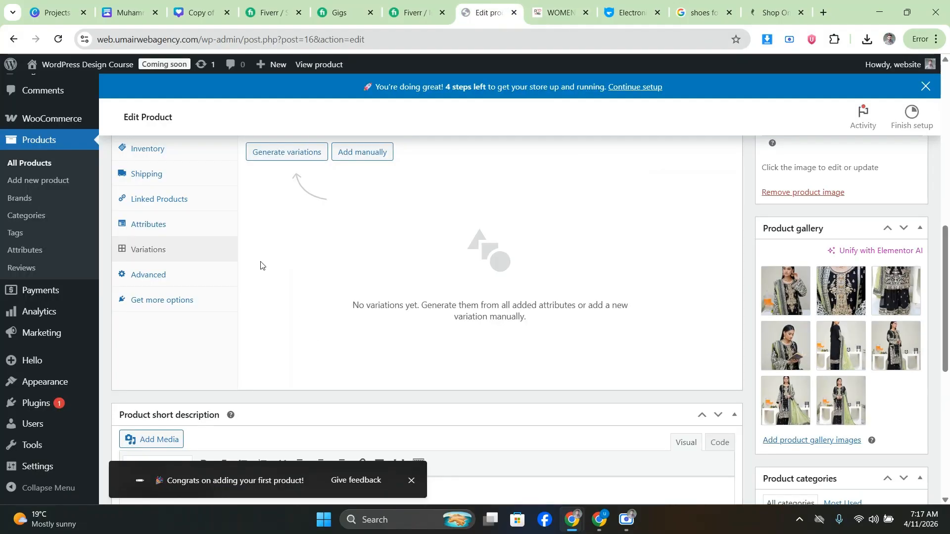
scroll(260, 266, "up", 1)
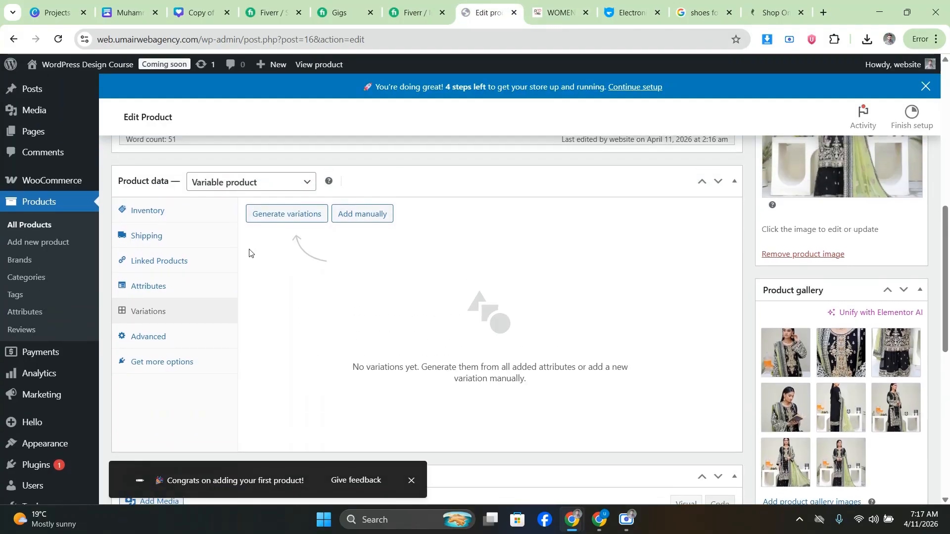
left_click(281, 214)
key("Return")
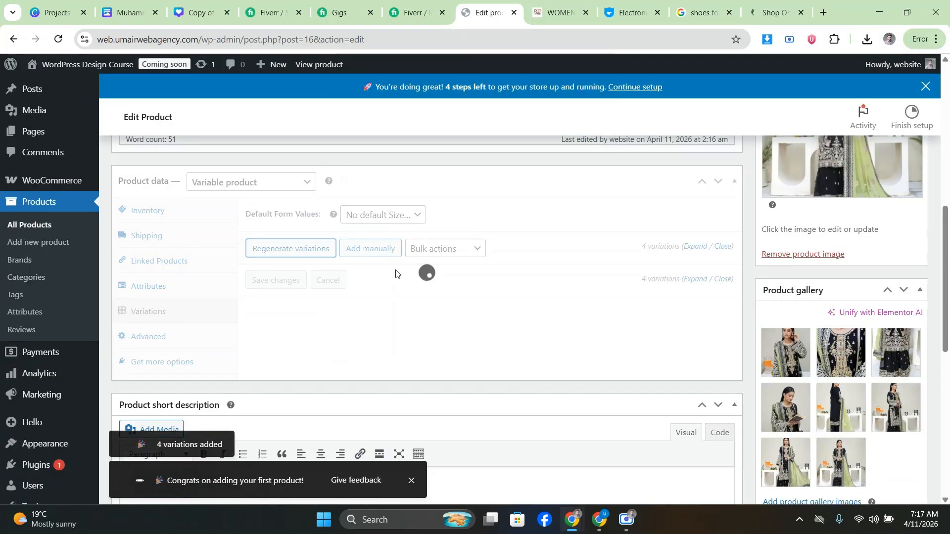
- Expand the S variation and set its image to the full-length front photo that comes first in the media library
scroll(396, 273, "down", 1)
left_click(393, 261)
scroll(379, 256, "down", 1)
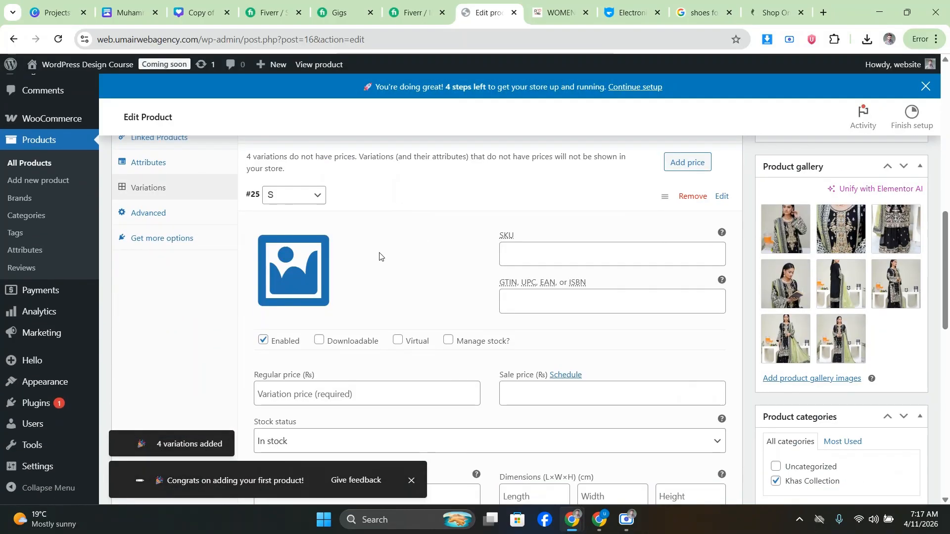
left_click(293, 277)
left_click(561, 12)
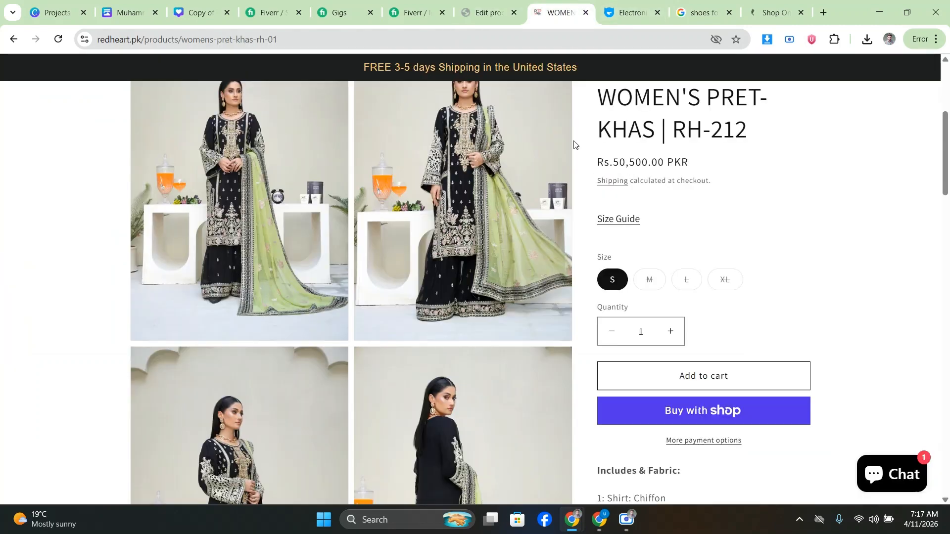
scroll(569, 297, "up", 1)
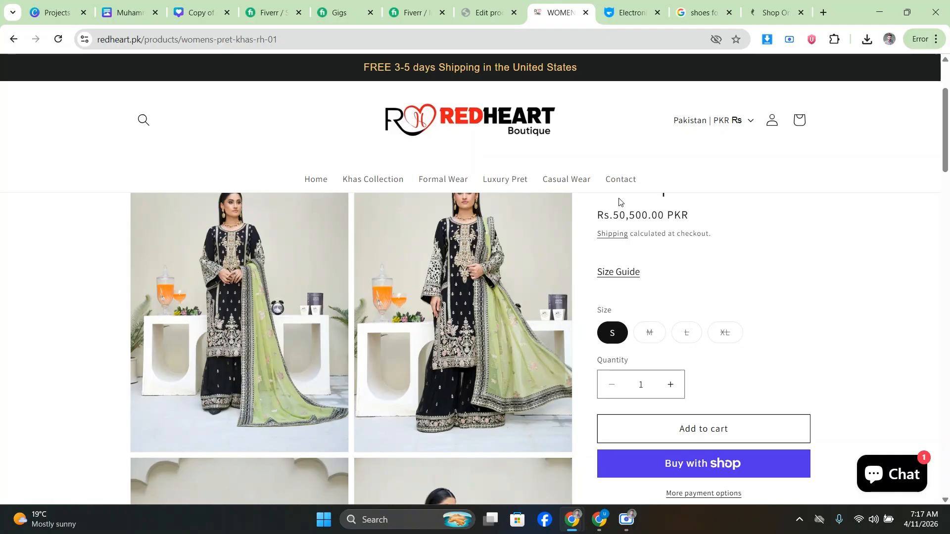
left_click(487, 12)
left_click(74, 213)
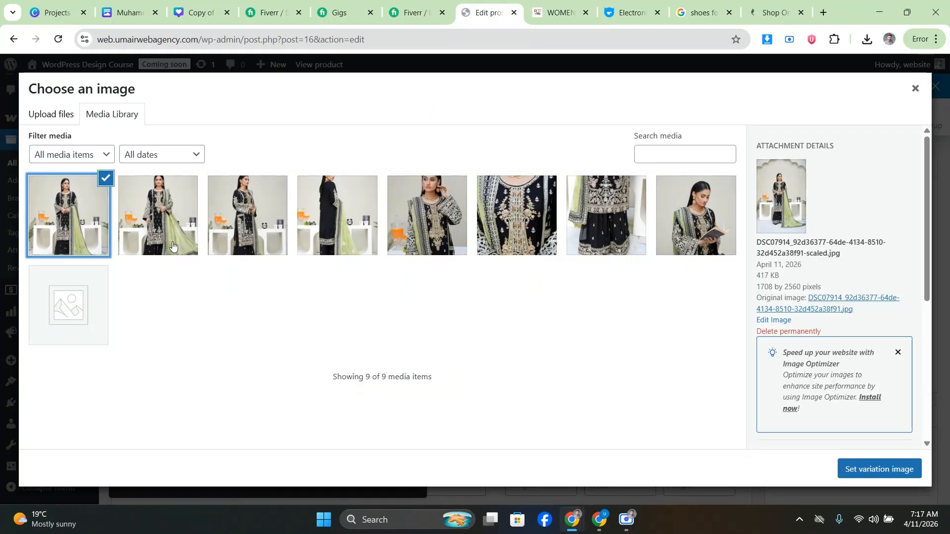
left_click(879, 469)
- Copy the Rs.50,500 price from the redheart.pk RH-212 page for the S variation's regular price, and return to the product editor
scroll(346, 257, "down", 1)
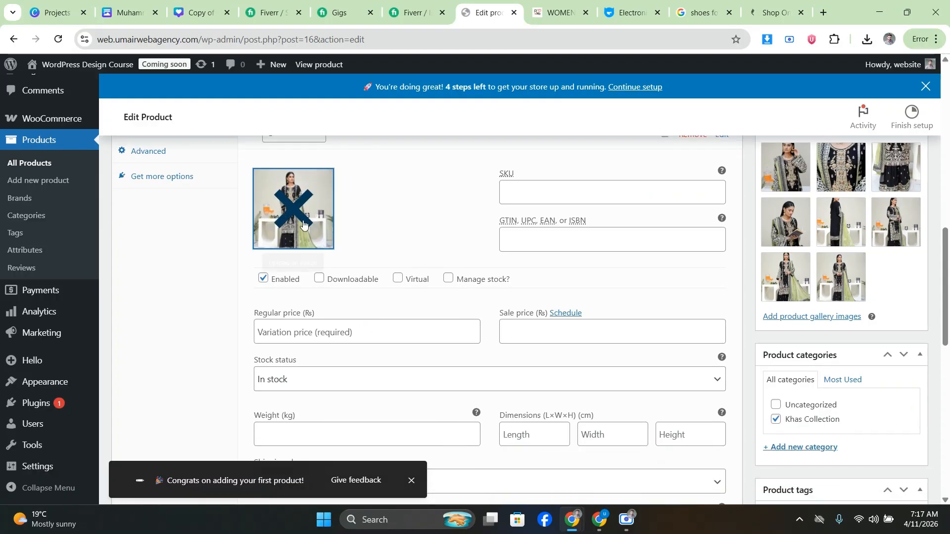
scroll(307, 277, "down", 1)
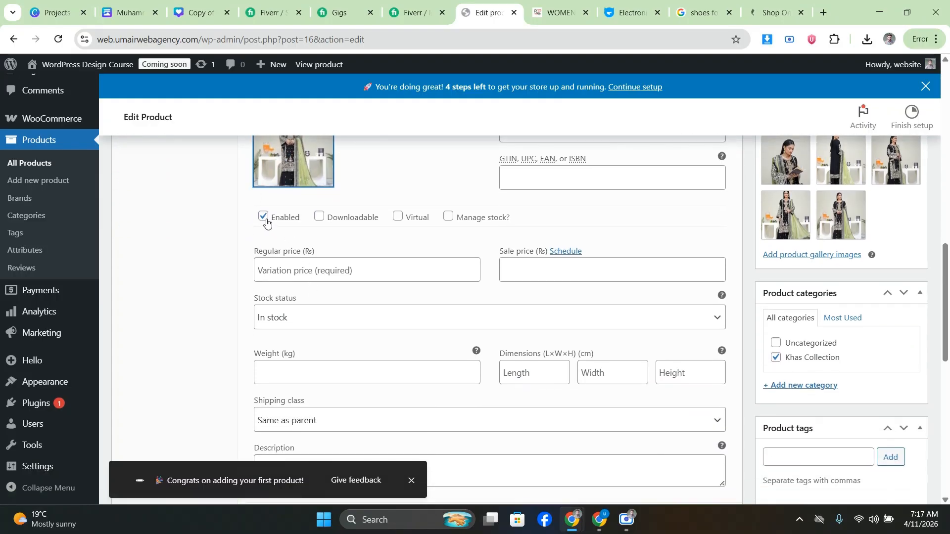
left_click(332, 270)
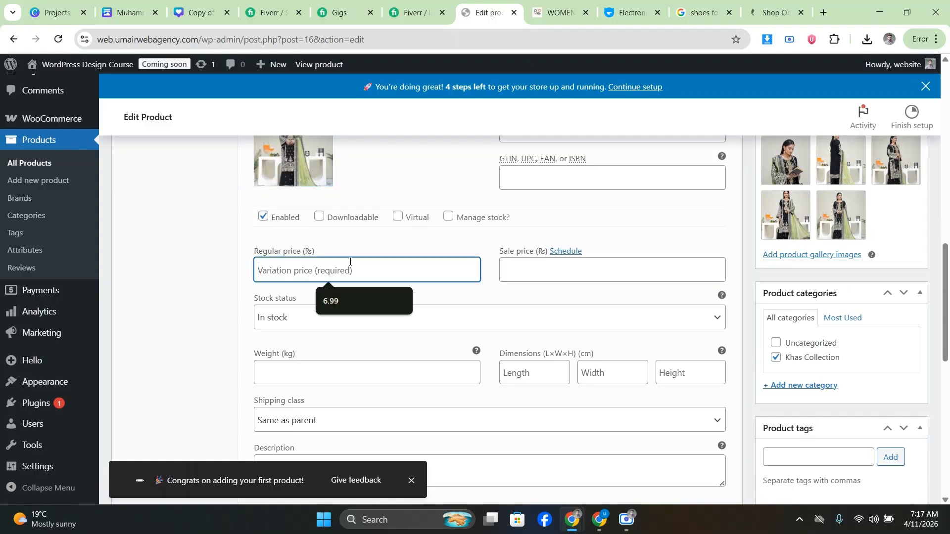
left_click(559, 14)
scroll(657, 242, "up", 2)
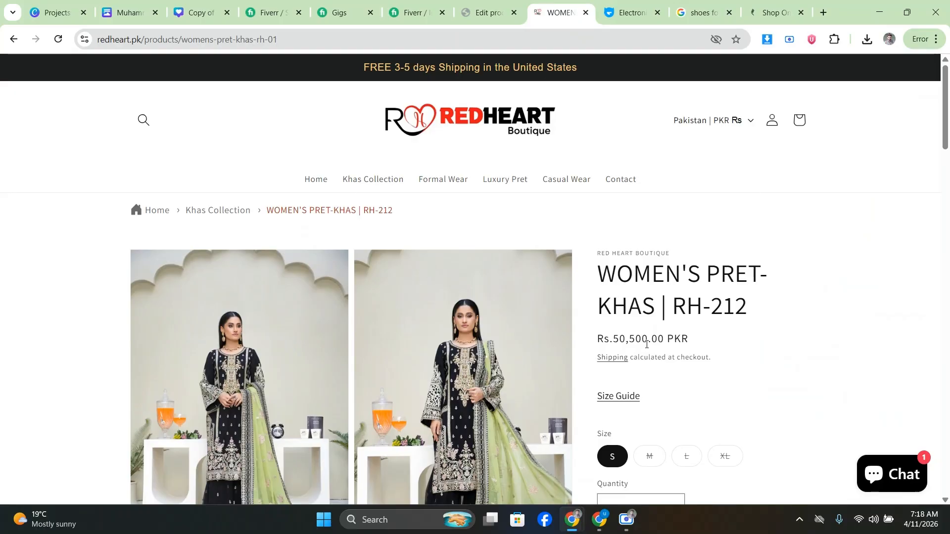
left_click_drag(590, 341, 652, 339)
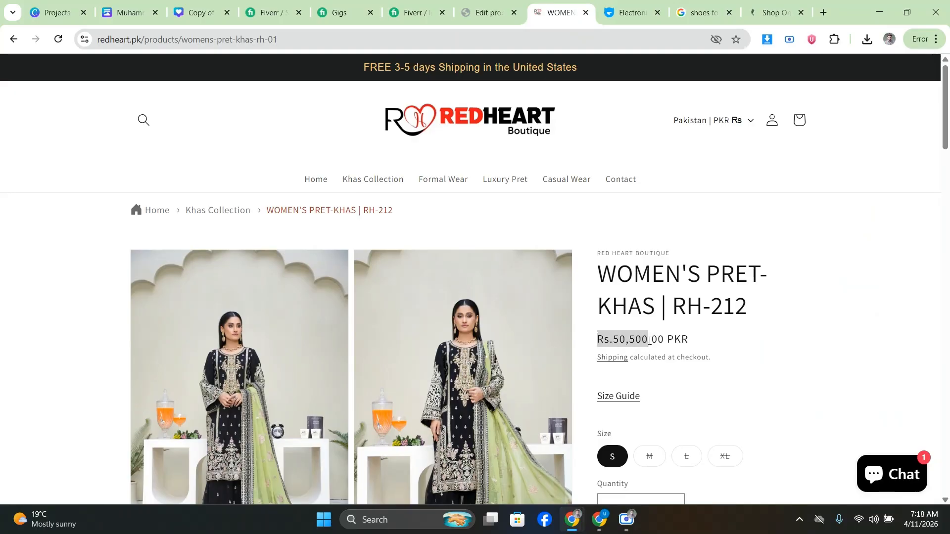
left_click(458, 10)
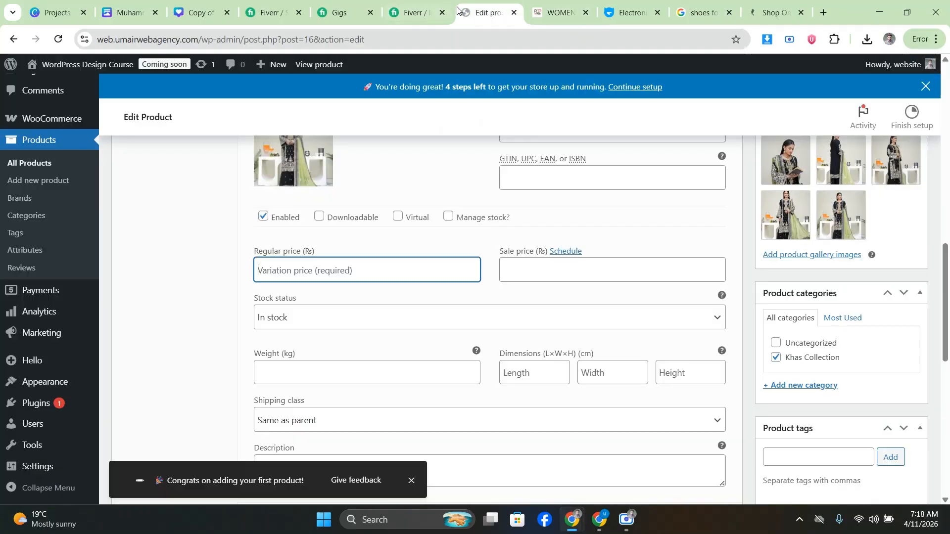
- Set the S variation's regular price to 50500, without the currency symbol or thousands separator
type("Regular priceRs.50,500")
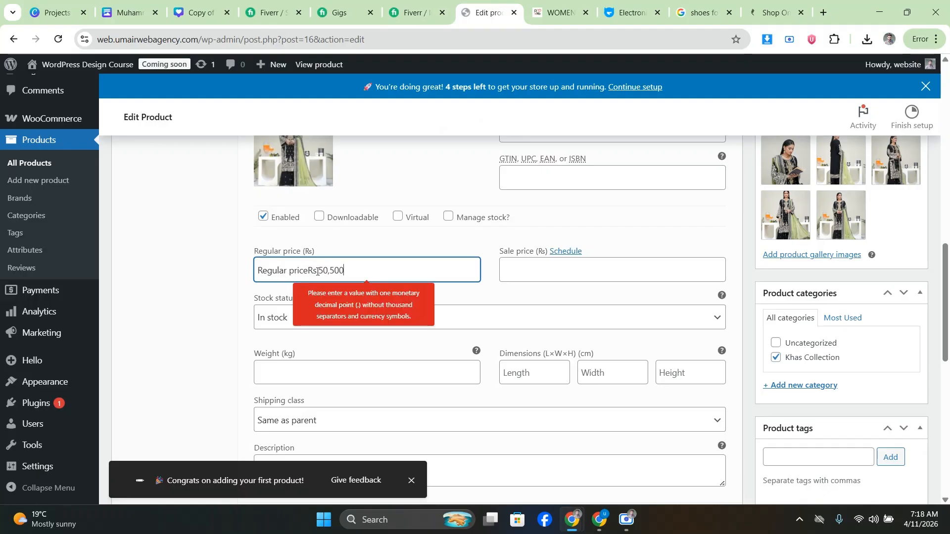
left_click_drag(319, 271, 221, 271)
key("BackSpace")
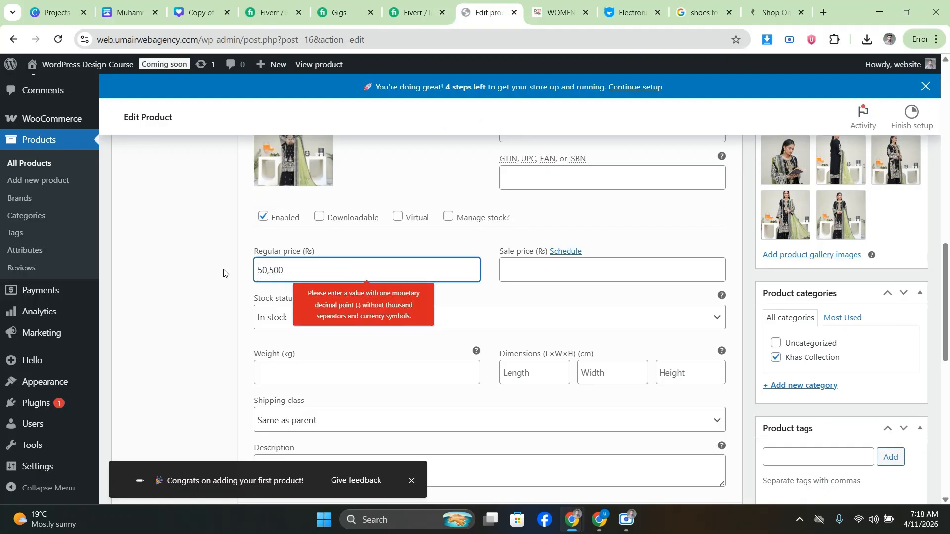
left_click(270, 272)
key("BackSpace")
left_click(247, 267)
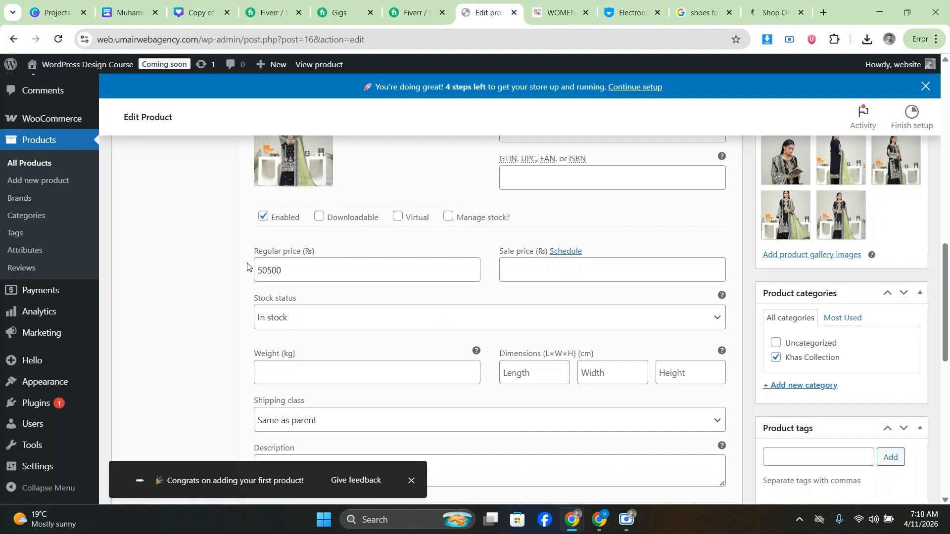
- Switch to the redheart.pk RH-212 page and review its price, size options and product details
left_click(549, 15)
scroll(712, 319, "down", 1)
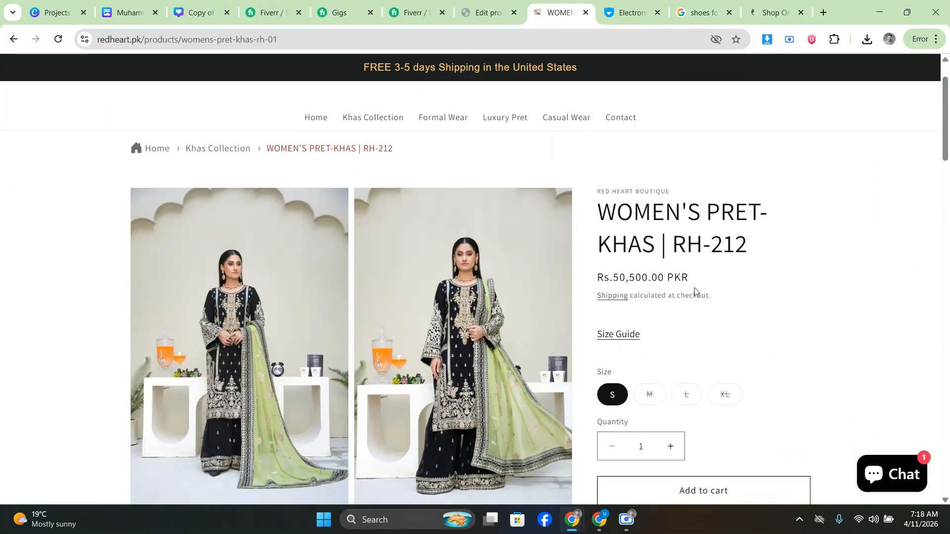
scroll(621, 315, "down", 7)
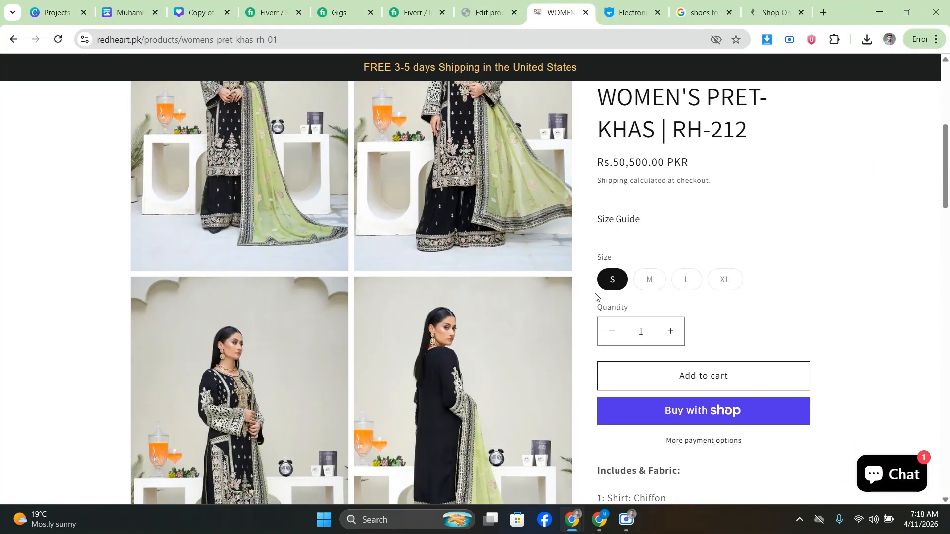
scroll(586, 324, "up", 9)
scroll(584, 319, "down", 3)
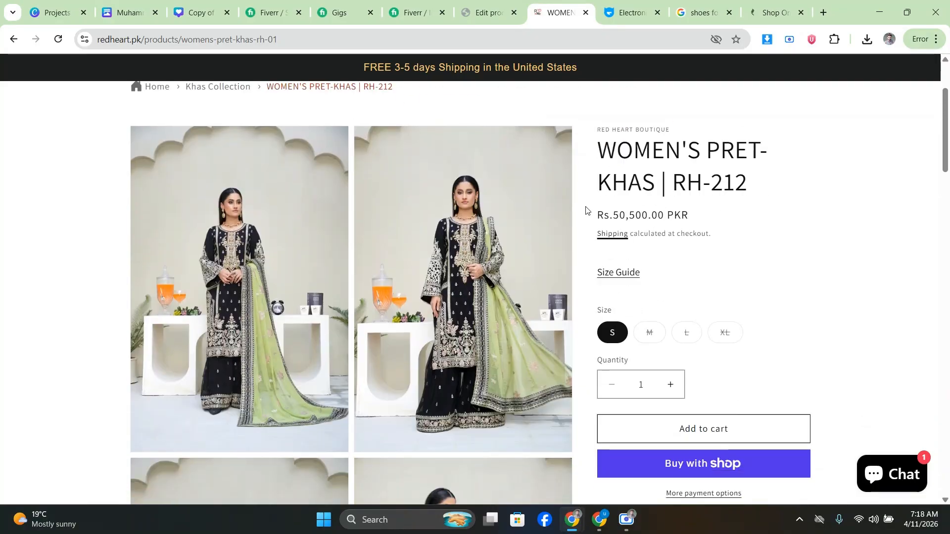
- Return to the product editor, expand the M variation and set its image to the first full-length front photo in the media library
left_click(485, 13)
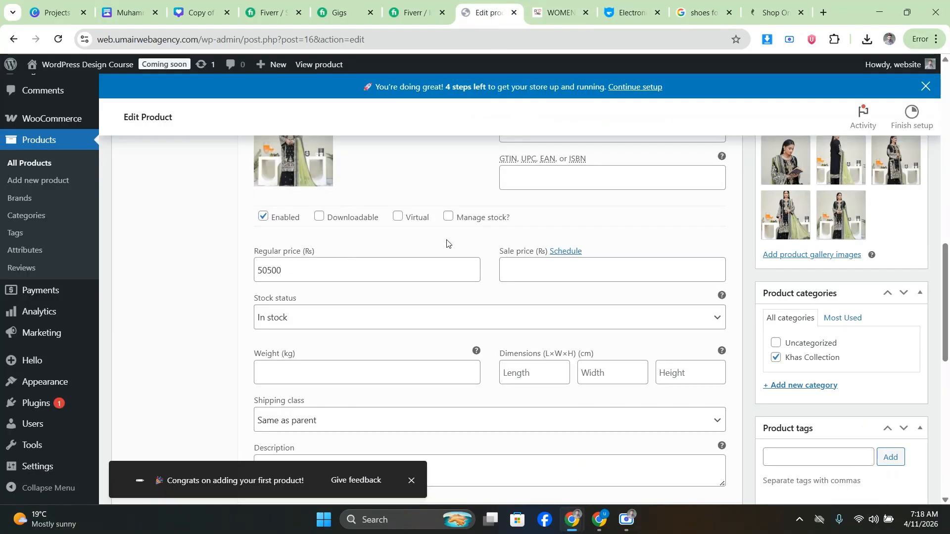
scroll(435, 243, "down", 3)
scroll(425, 249, "up", 6)
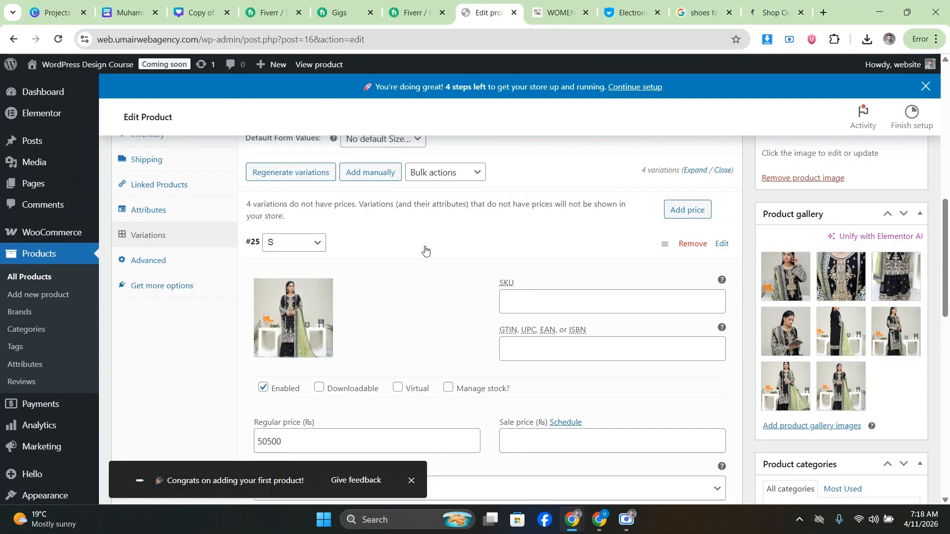
scroll(425, 250, "down", 2)
scroll(426, 250, "down", 5)
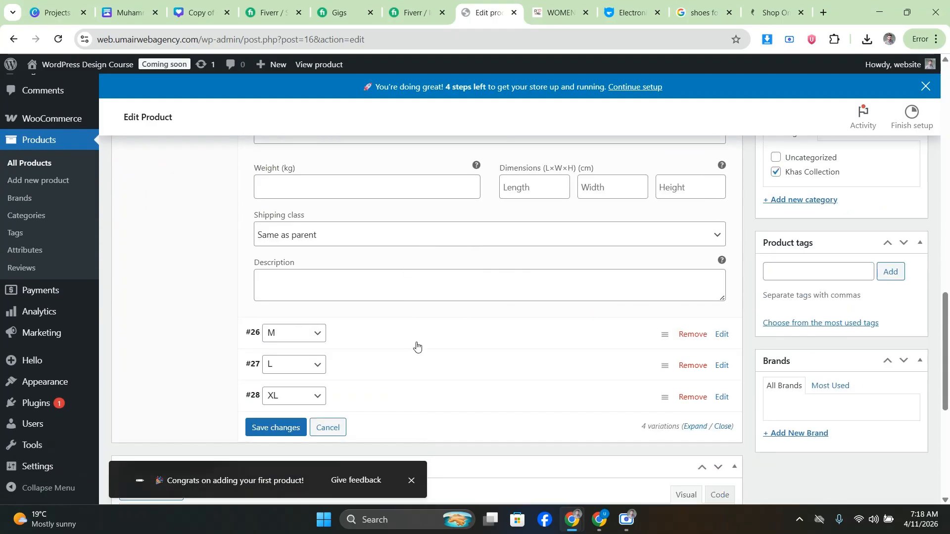
left_click(417, 342)
scroll(392, 322, "down", 2)
left_click(308, 296)
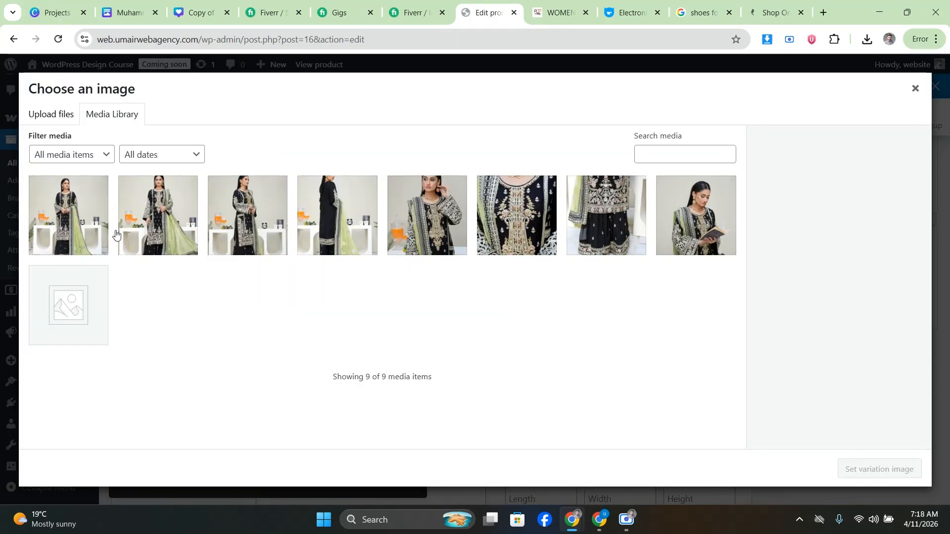
left_click(68, 214)
left_click(876, 467)
- Set the M variation's regular price to 50500
scroll(277, 346, "down", 1)
left_click(298, 352)
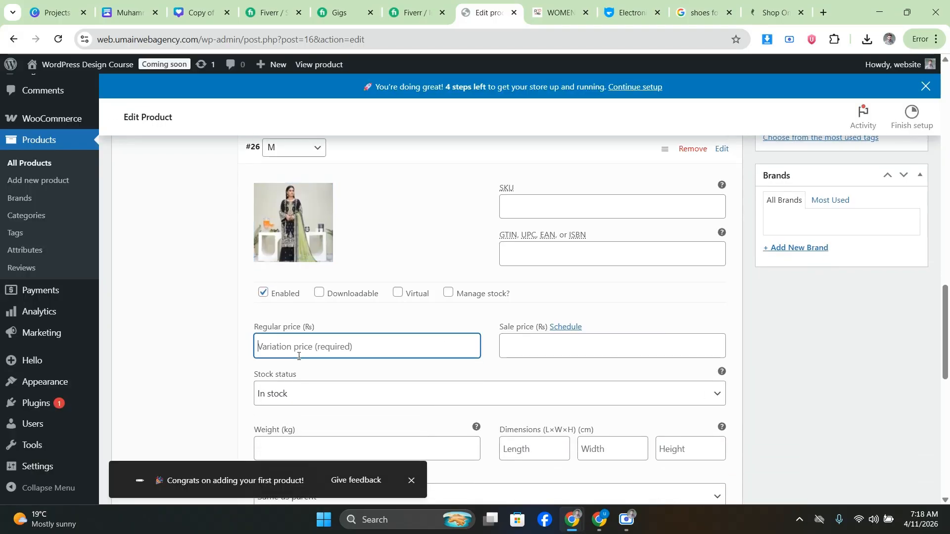
type("50500")
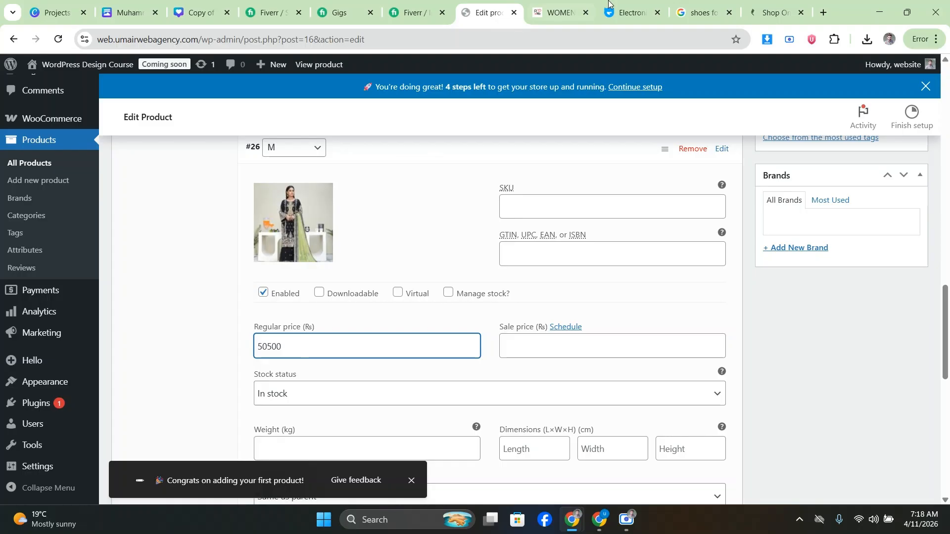
- On the redheart.pk RH-212 page, select the M, L, XL and S sizes in turn to compare their prices and photos
left_click(608, 4)
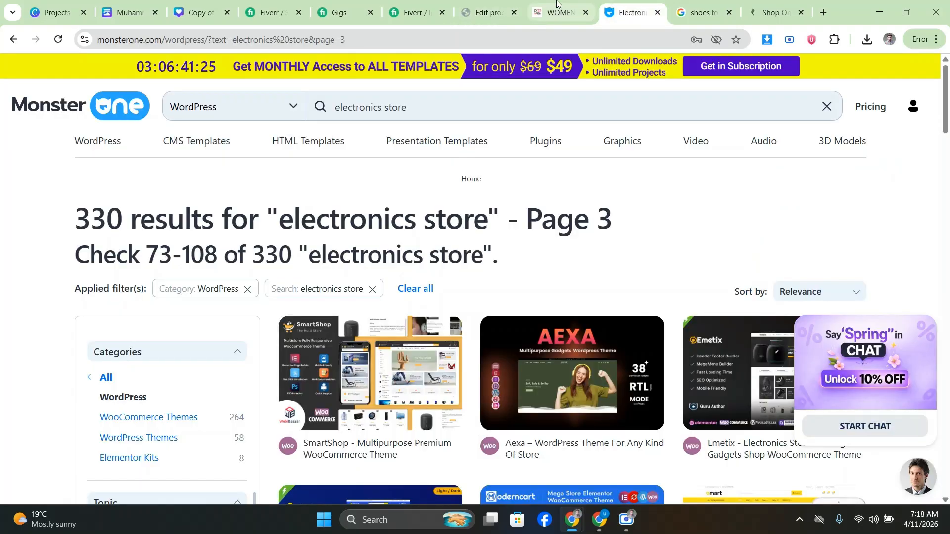
left_click(559, 12)
left_click(641, 337)
left_click(689, 340)
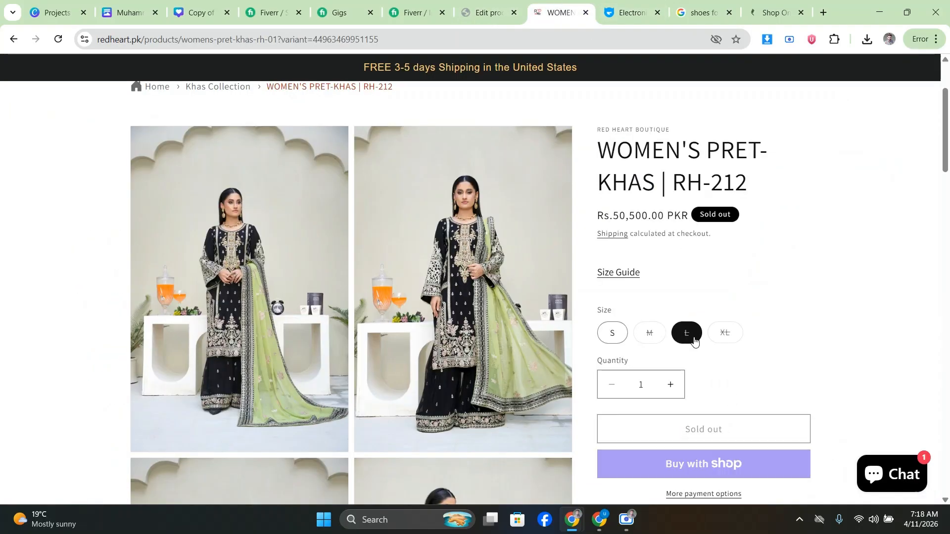
left_click(726, 338)
left_click(612, 333)
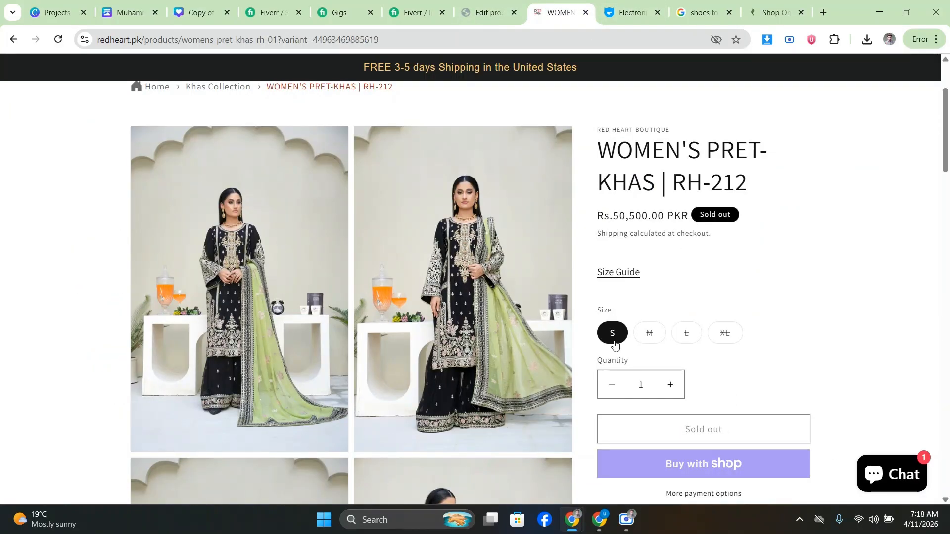
- Back in the product editor, expand the L variation and assign it the first full-length front photo from the media library
left_click(487, 12)
scroll(292, 270, "up", 1)
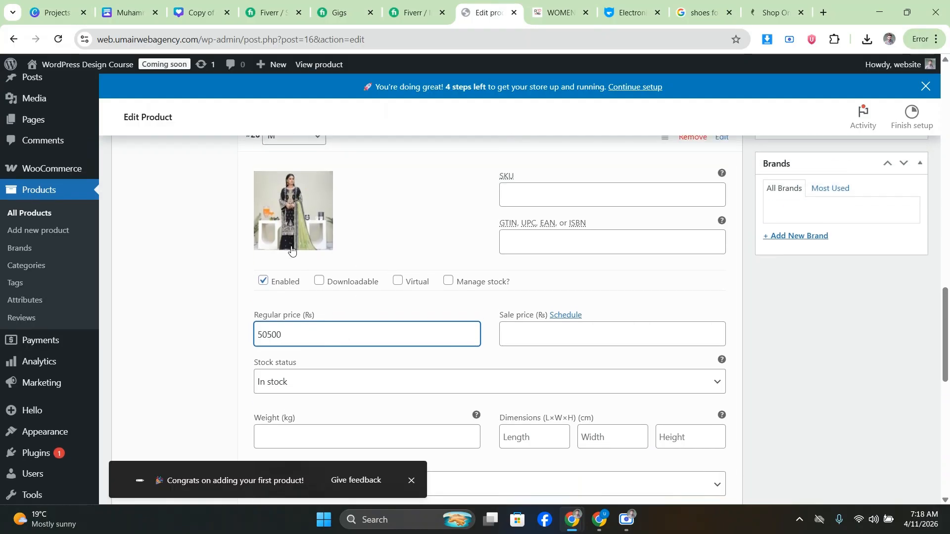
scroll(364, 250, "down", 6)
left_click(356, 278)
left_click(293, 360)
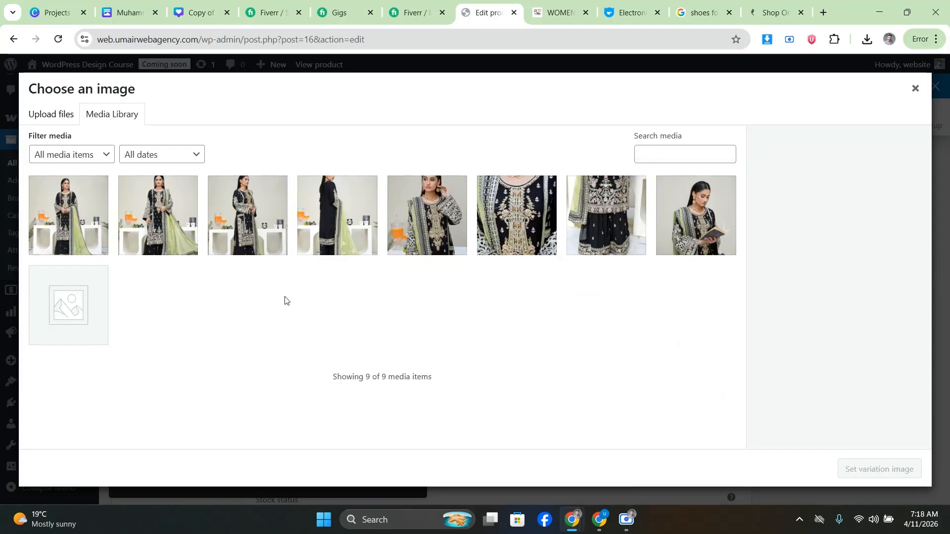
left_click(67, 214)
left_click(879, 468)
- Set the L variation's regular price to 50500
scroll(408, 330, "down", 1)
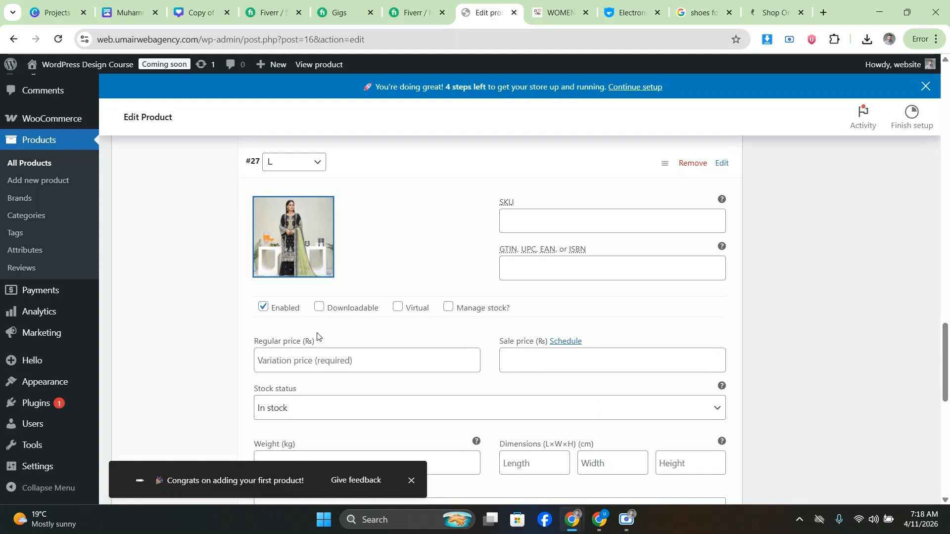
left_click(302, 361)
type("5")
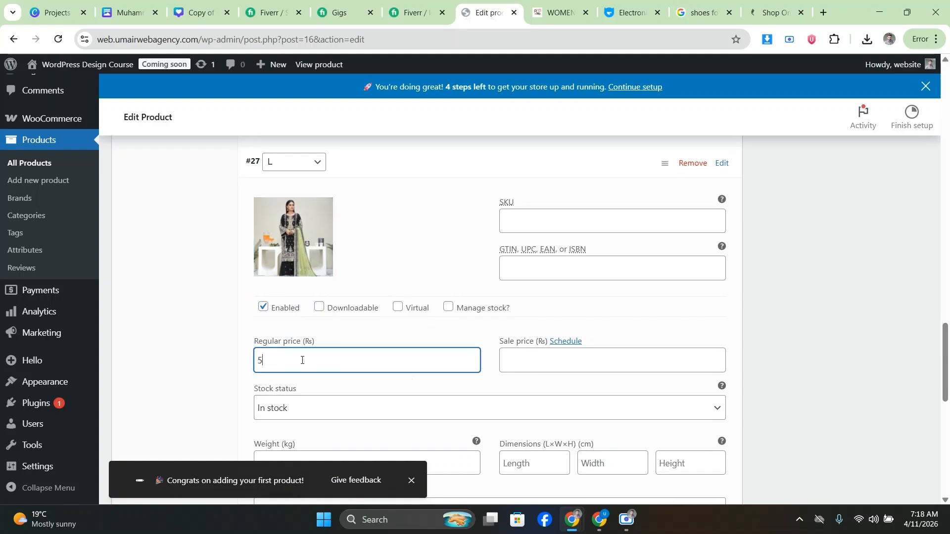
type("0500")
- Expand the XL variation and set its image to the same full-length front photo, first in the media library
scroll(306, 356, "down", 6)
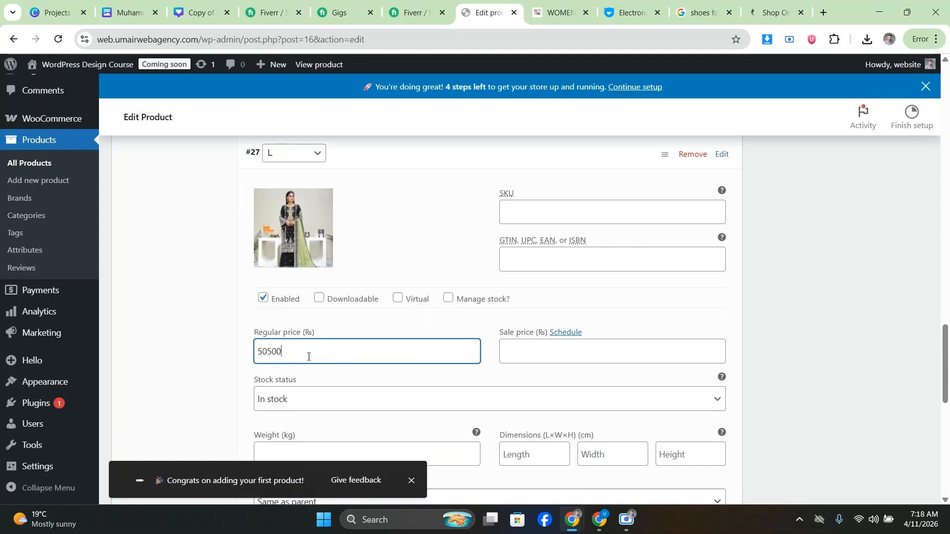
left_click(379, 301)
scroll(306, 257, "down", 2)
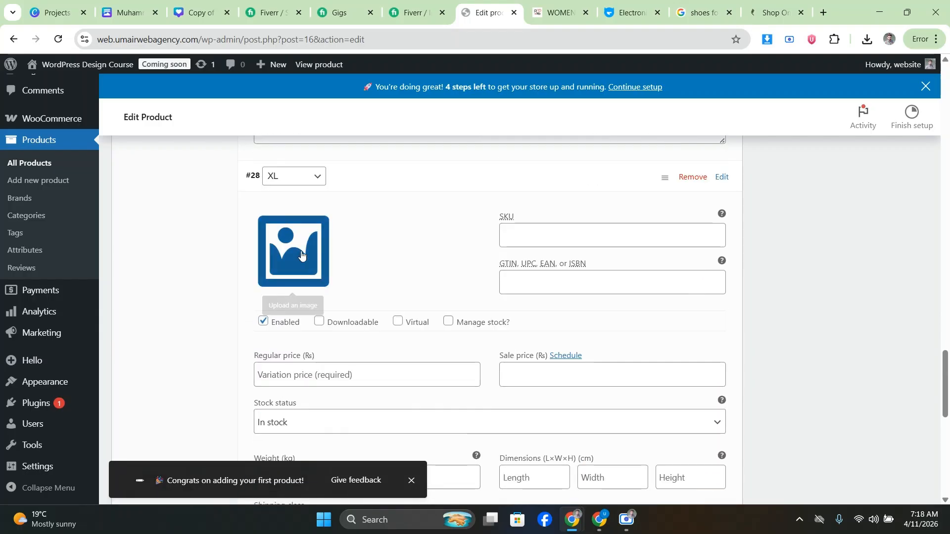
left_click(293, 250)
left_click(69, 217)
left_click(881, 468)
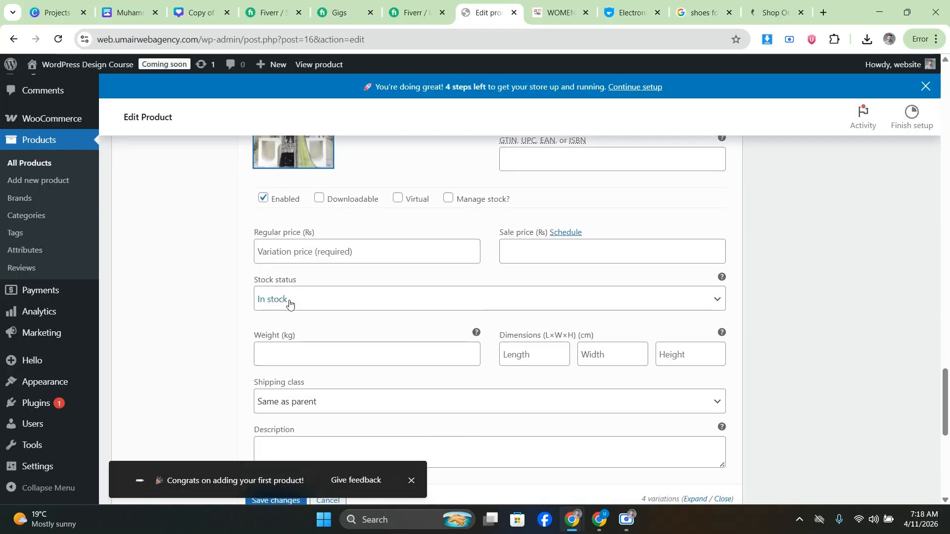
- Set the XL variation's regular price to 50500 and save the variation changes
left_click(295, 250)
type("50500")
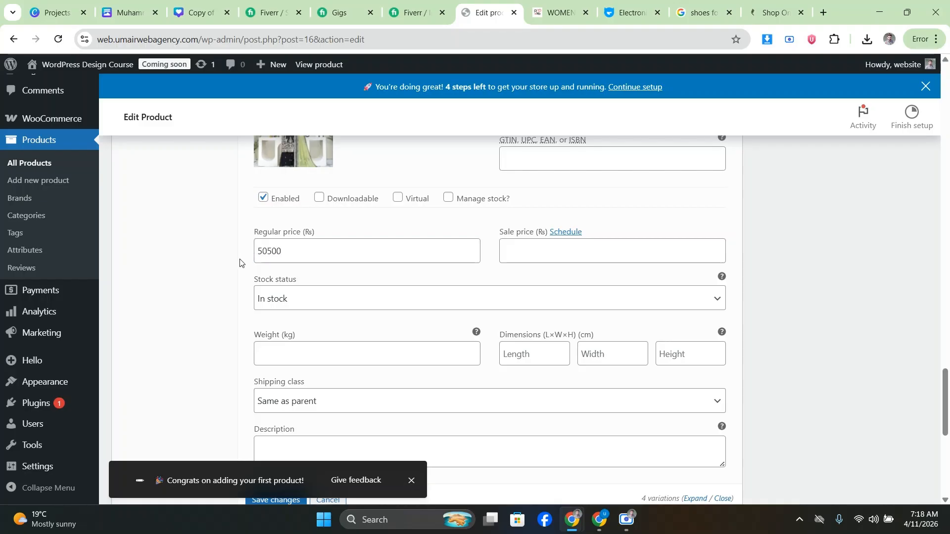
scroll(240, 261, "down", 3)
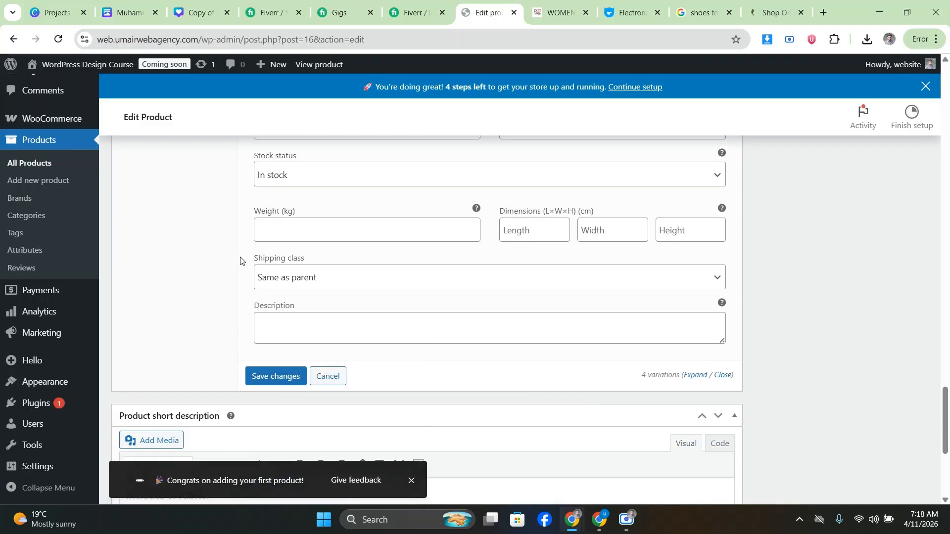
left_click(277, 376)
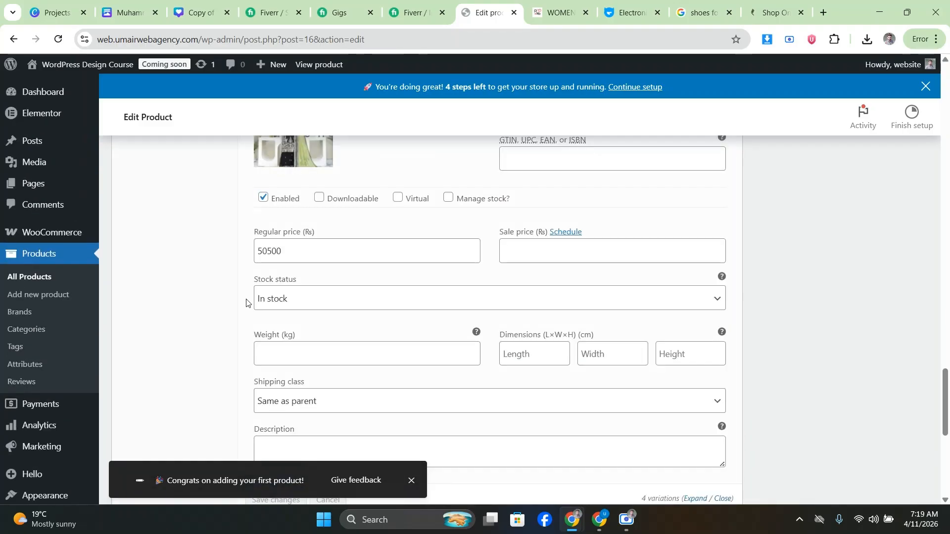
- Update the WOMEN'S PRET-KHAS | RH-212 product and view its store page in a new browser tab
scroll(277, 303, "up", 15)
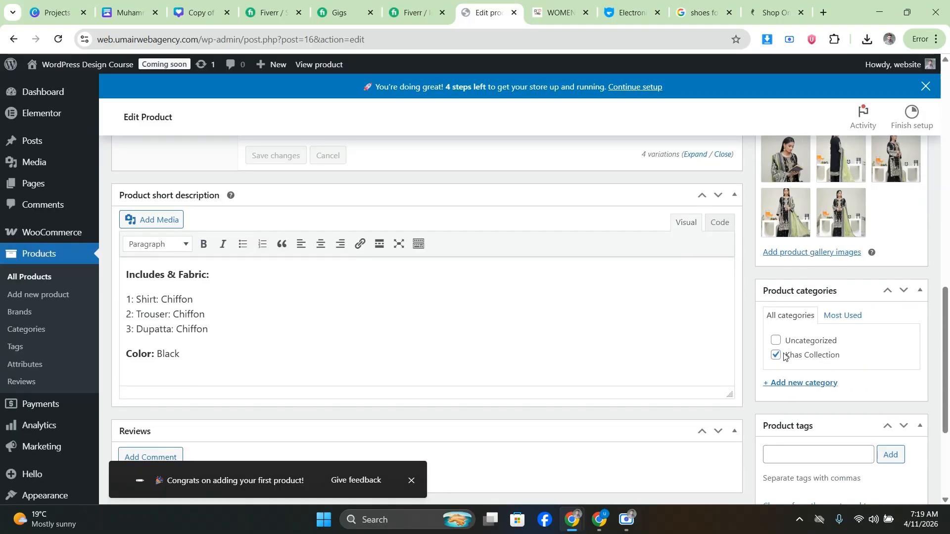
scroll(744, 340, "up", 5)
left_click(899, 391)
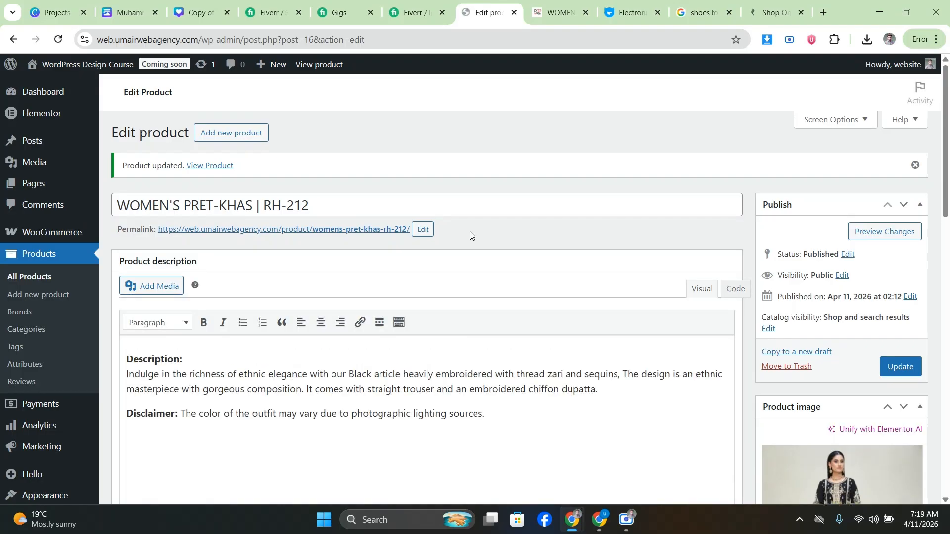
right_click(215, 192)
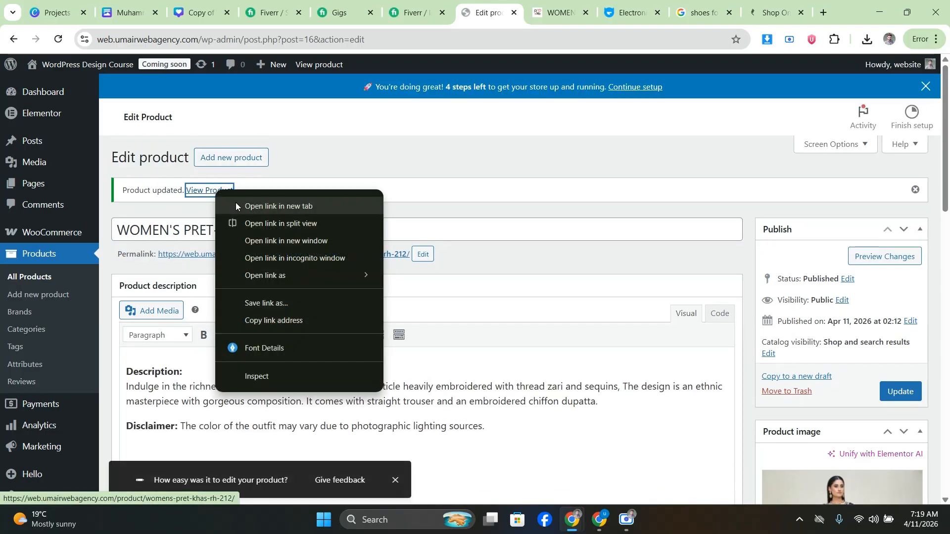
left_click(235, 203)
key("ctrl+Tab")
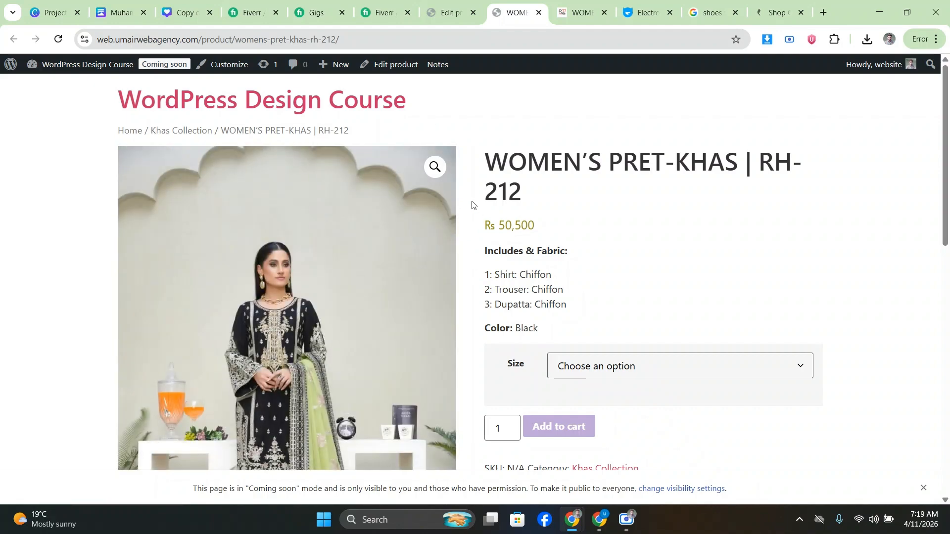
- Review RH-212's title, price, fabric details and colour on its store page
scroll(472, 195, "down", 1)
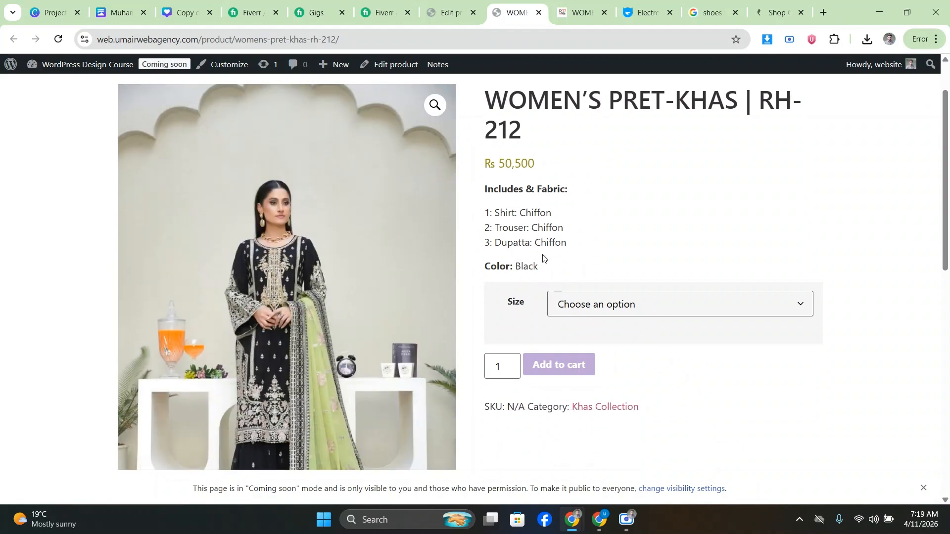
scroll(543, 257, "up", 1)
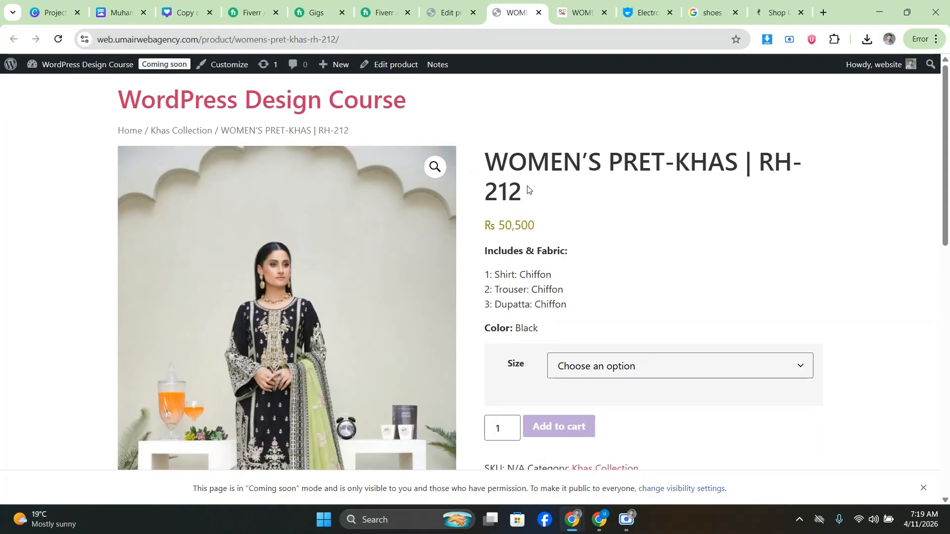
scroll(519, 217, "down", 1)
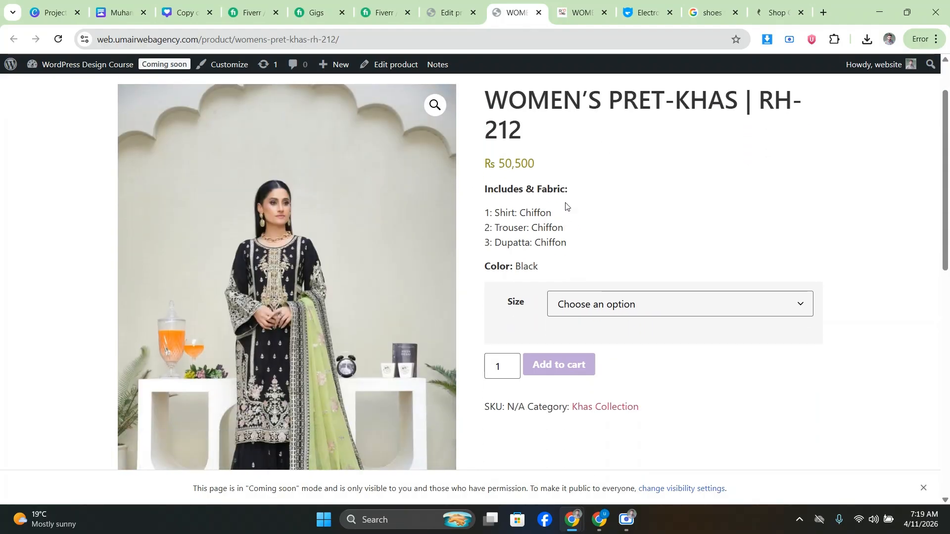
left_click_drag(540, 244, 492, 188)
left_click(599, 254)
scroll(599, 253, "down", 2)
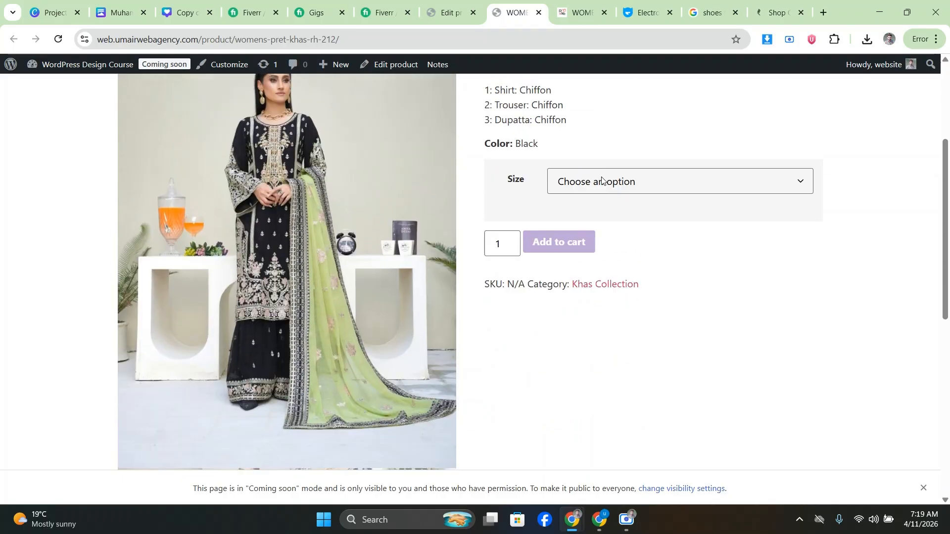
- Test the S, M, L and XL size options on RH-212's store page and reset the size to Choose an option
scroll(603, 184, "up", 1)
left_click(620, 237)
left_click(619, 284)
left_click(619, 243)
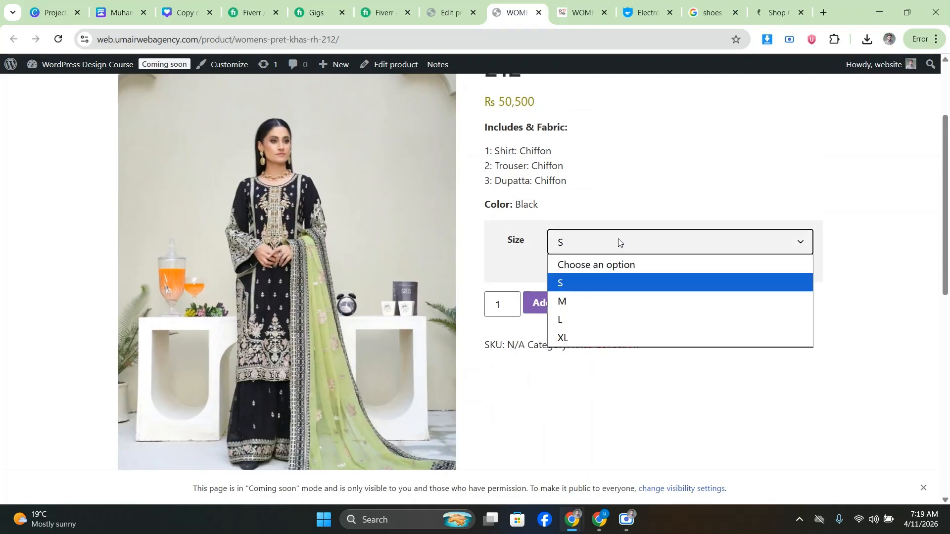
left_click(623, 303)
left_click(619, 243)
left_click(620, 310)
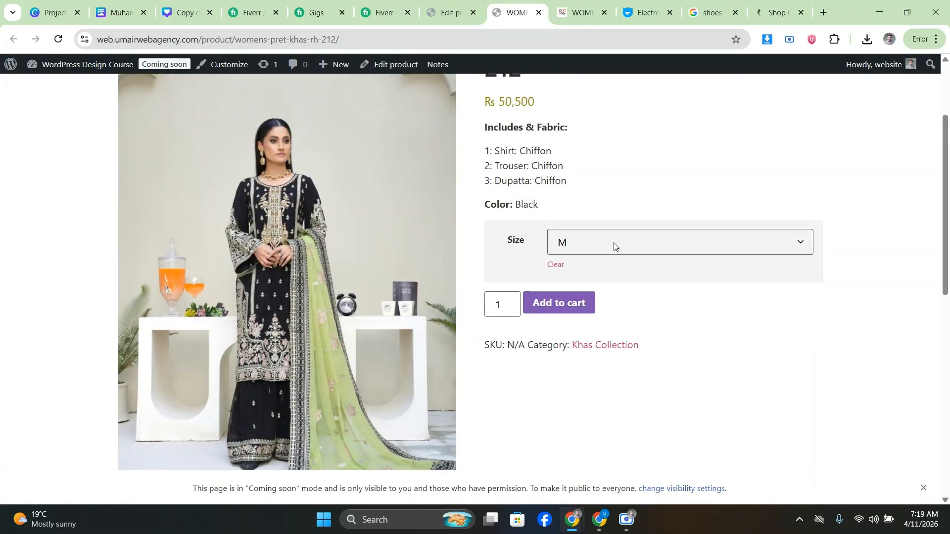
left_click(615, 243)
left_click(613, 319)
left_click(605, 242)
left_click(613, 338)
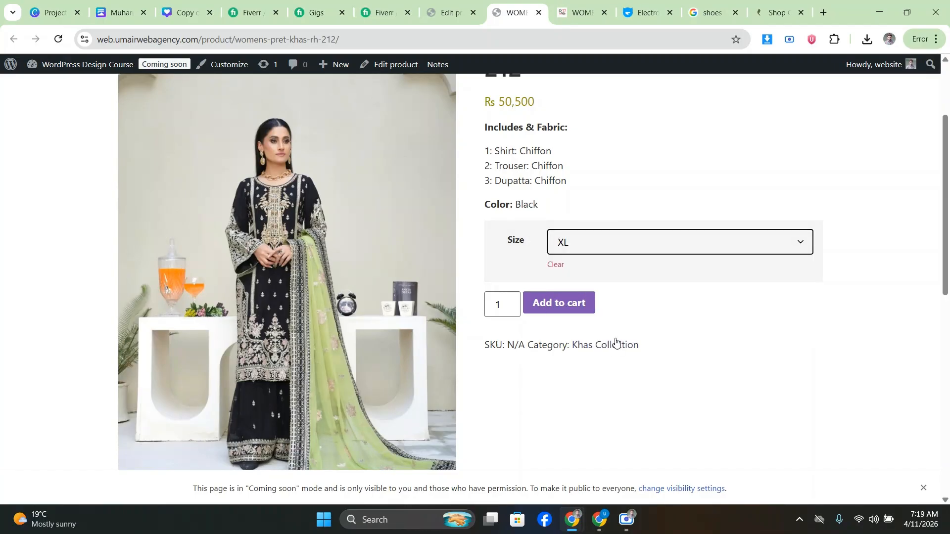
left_click(628, 244)
left_click(621, 265)
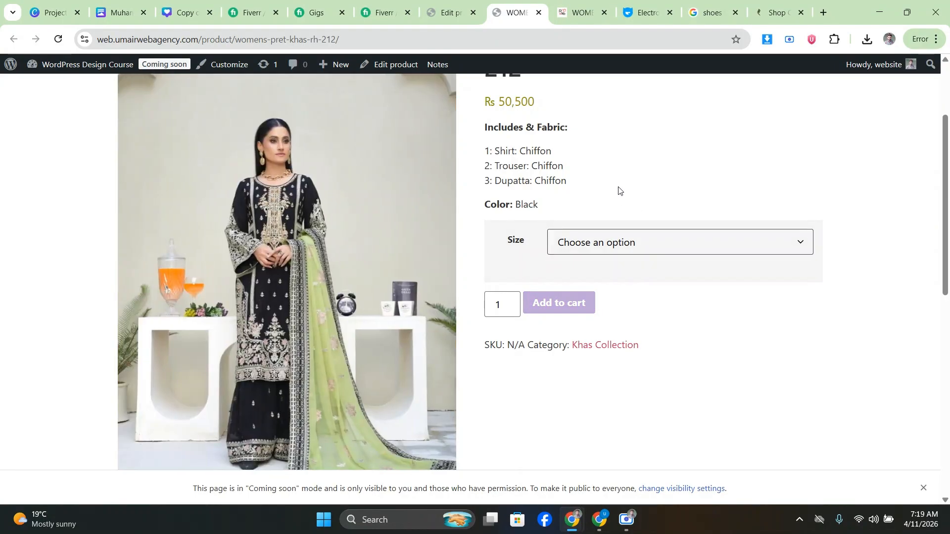
- Examine RH-212's gallery photos, description and additional information on its store page
scroll(596, 275, "down", 2)
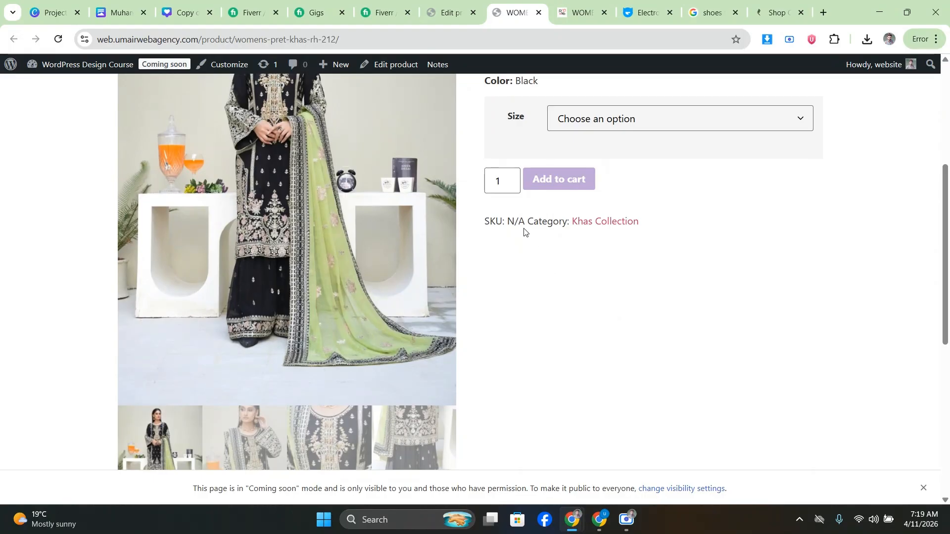
scroll(399, 254, "down", 2)
scroll(278, 250, "up", 4)
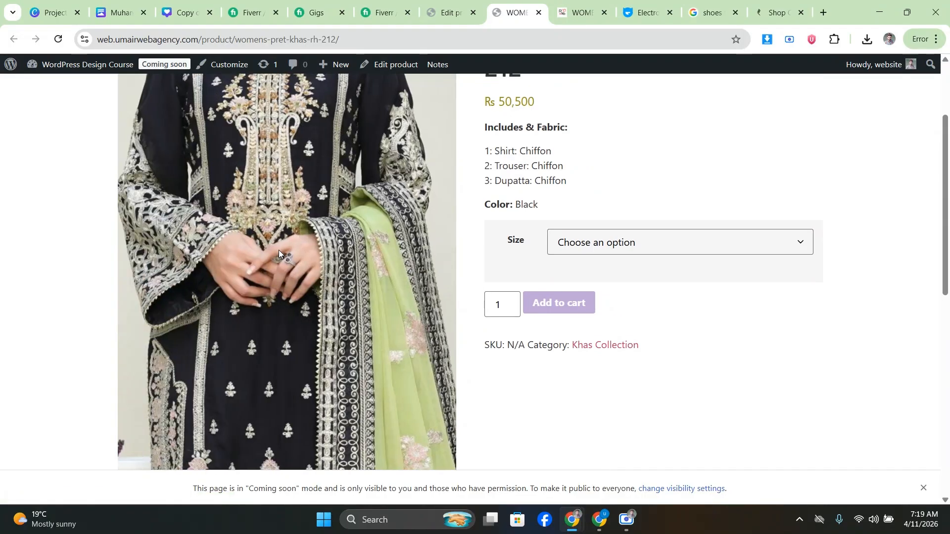
scroll(88, 233, "down", 4)
scroll(88, 233, "down", 3)
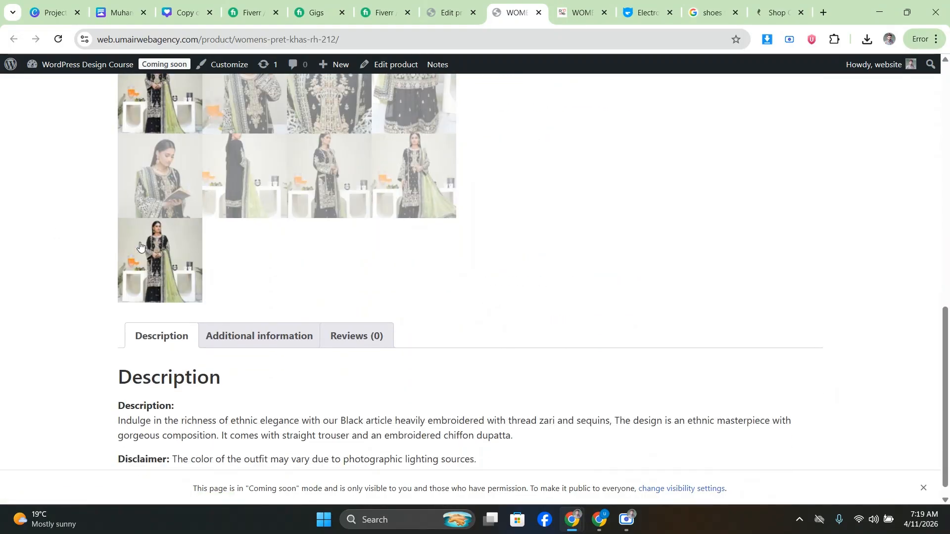
scroll(62, 227, "down", 1)
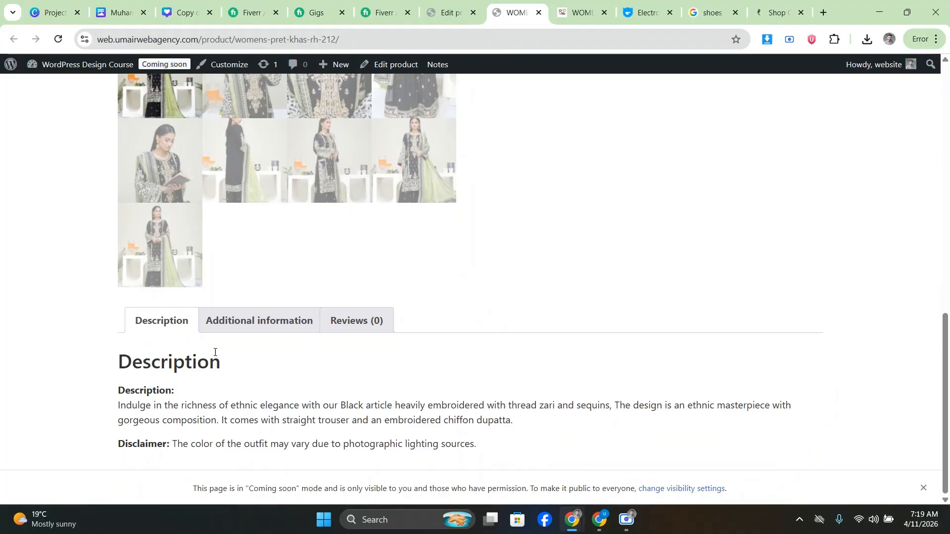
left_click(232, 324)
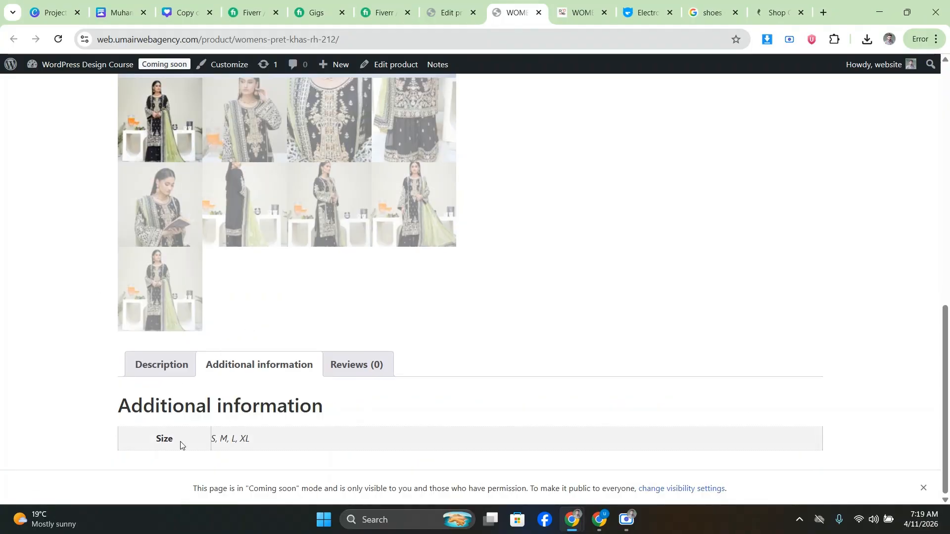
left_click(336, 374)
left_click(247, 374)
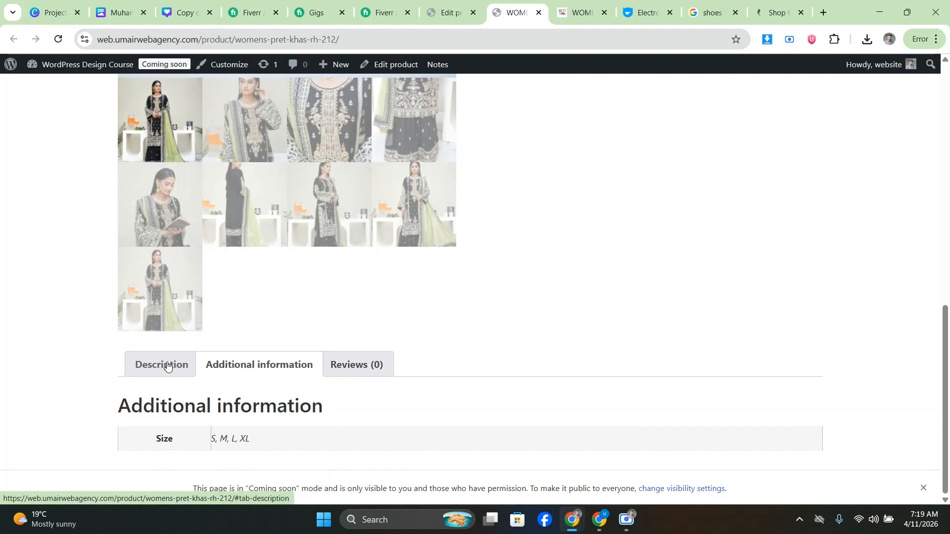
left_click(163, 367)
scroll(99, 340, "up", 8)
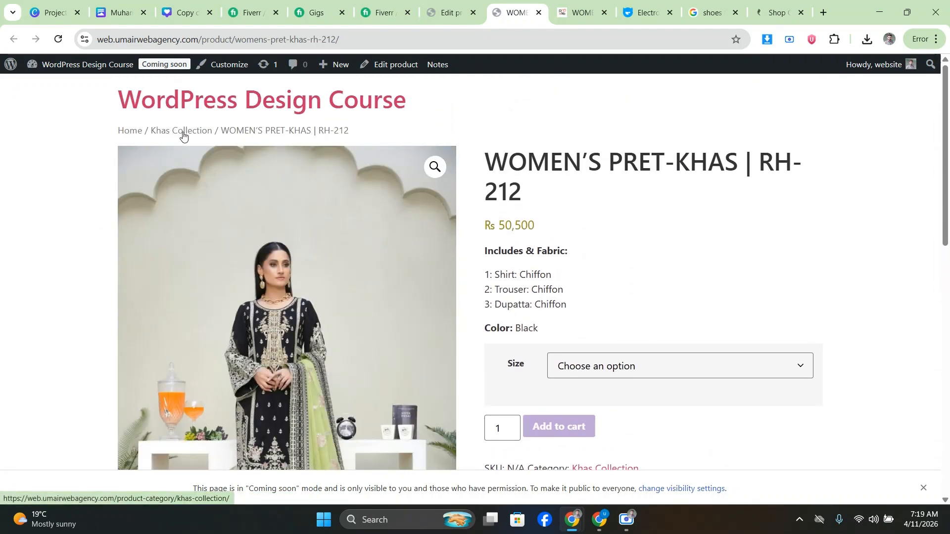
- Switch to redheart.pk's RH-212 page, open its Khas Collection category and look through the products listed there
left_click(576, 12)
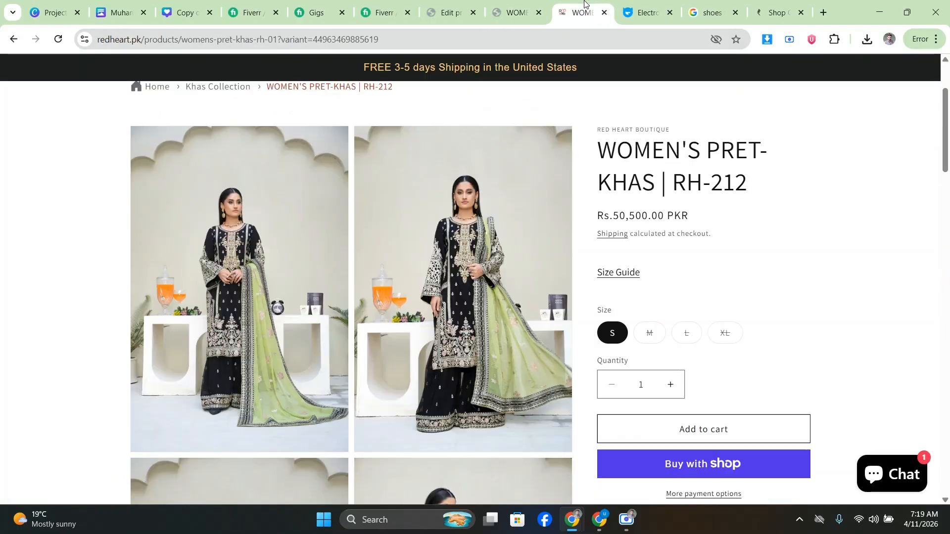
scroll(373, 143, "up", 3)
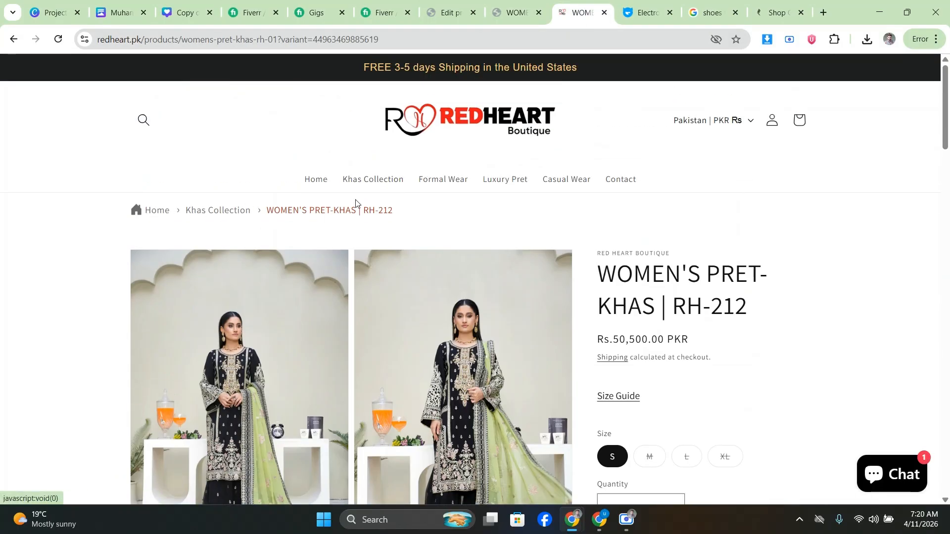
left_click_drag(356, 213, 85, 248)
left_click(85, 248)
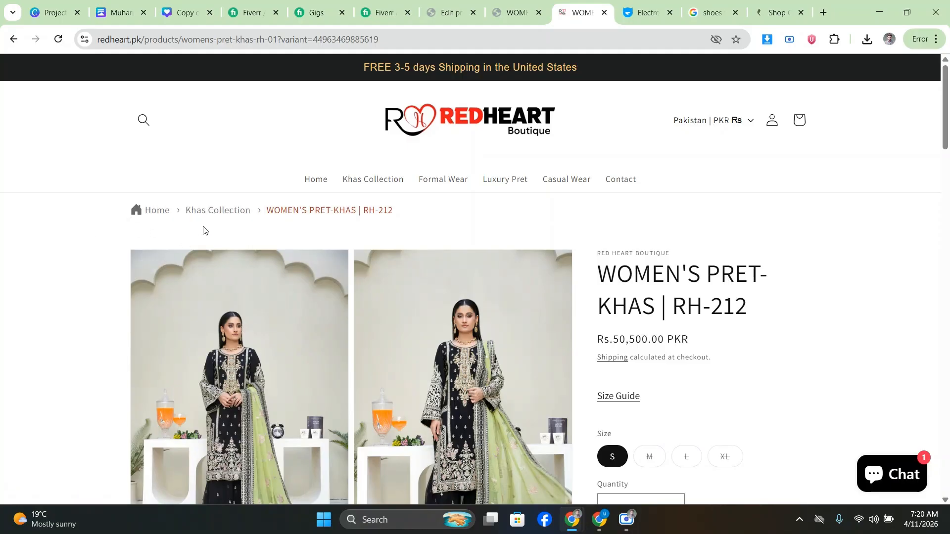
left_click(220, 213)
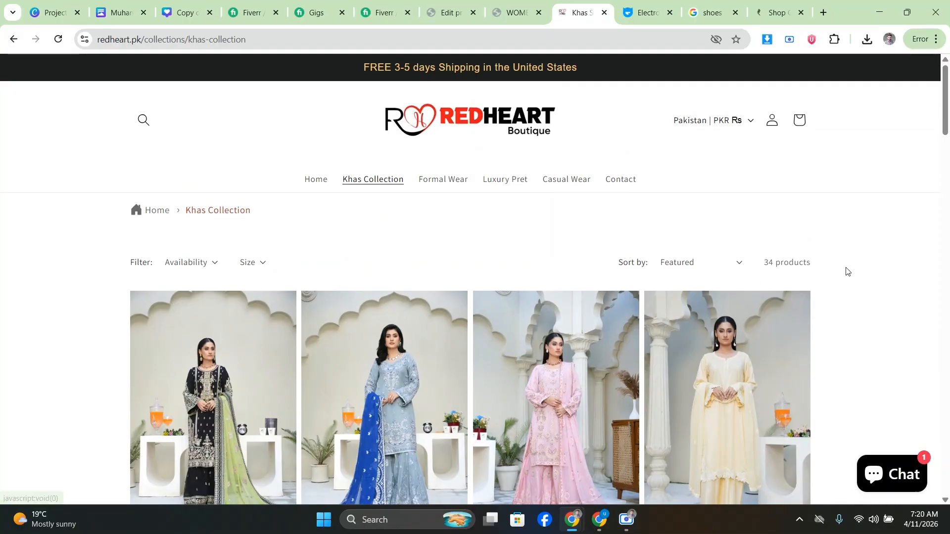
scroll(844, 263, "down", 10)
scroll(847, 258, "down", 10)
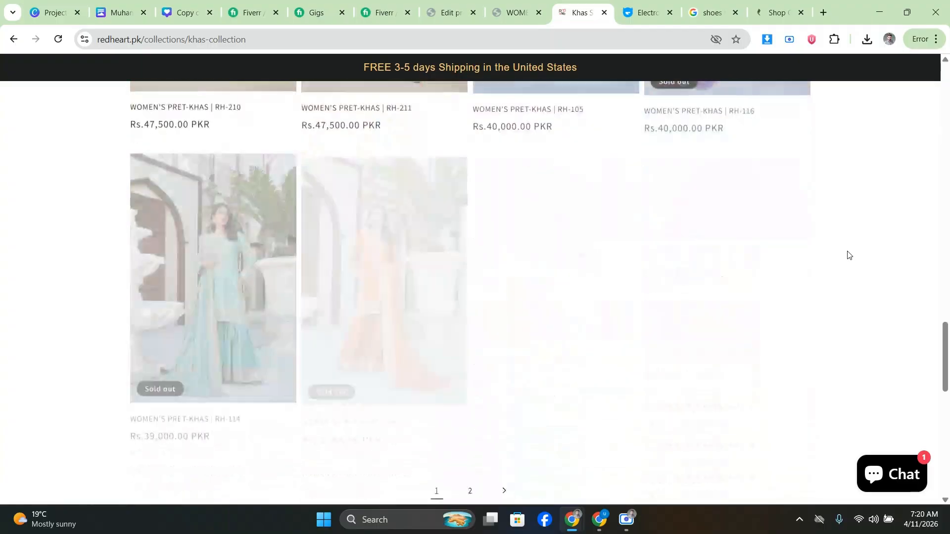
scroll(846, 255, "up", 20)
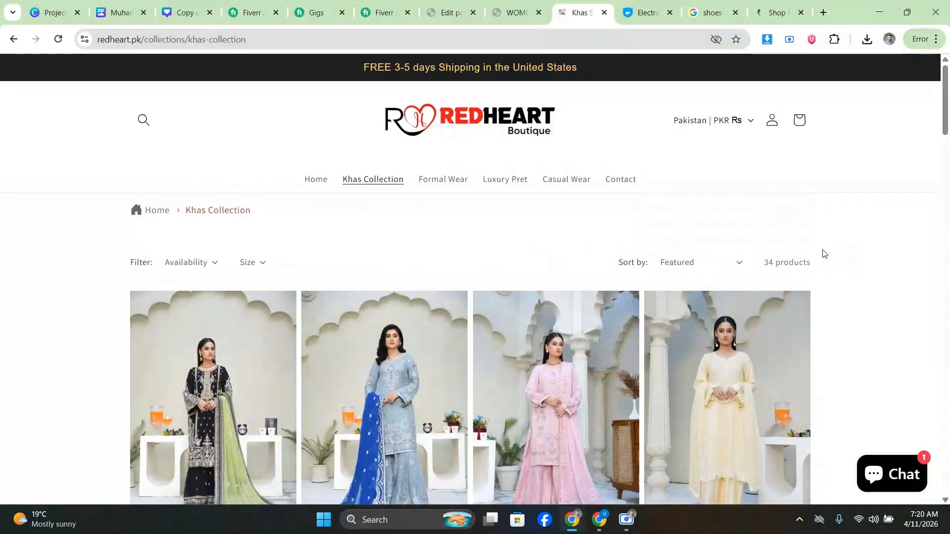
- Return to the redheart.pk homepage, open WOMEN'S PRET-KHAS | RH-213 from the Featured Collection and copy its title
left_click(13, 39)
left_click(13, 39)
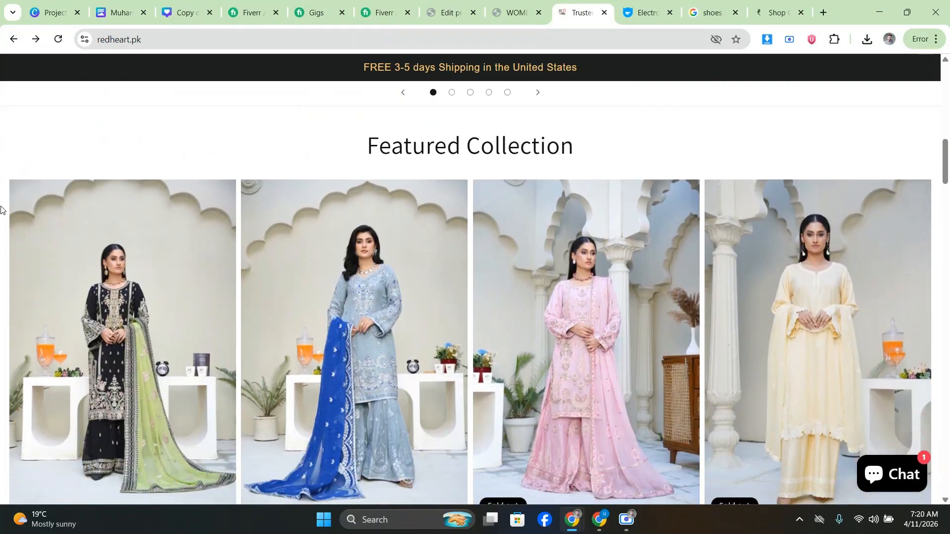
scroll(322, 267, "down", 10)
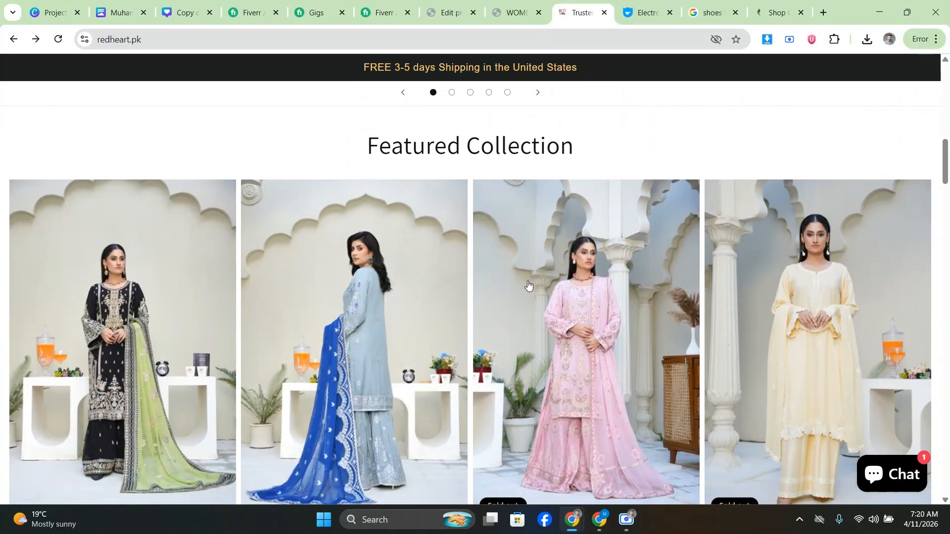
scroll(400, 267, "down", 5)
scroll(401, 267, "up", 15)
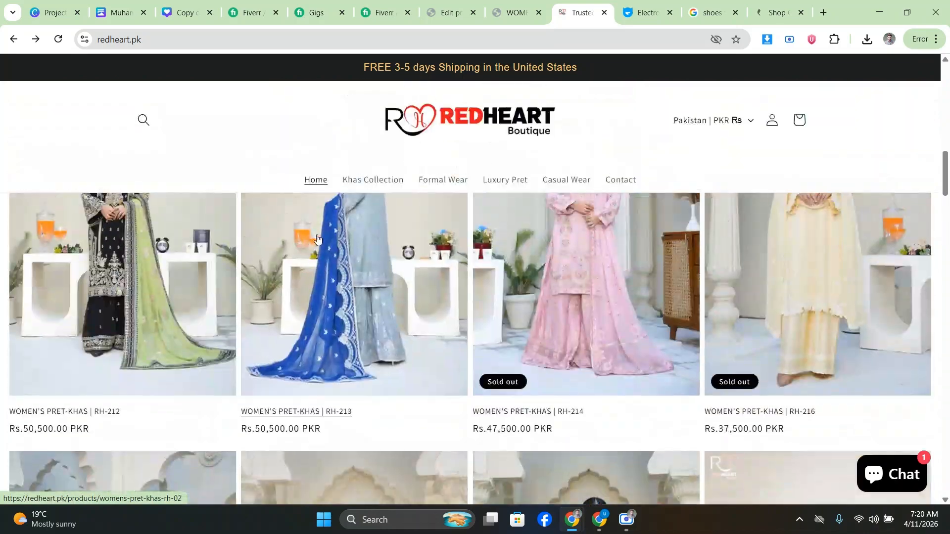
scroll(317, 239, "down", 3)
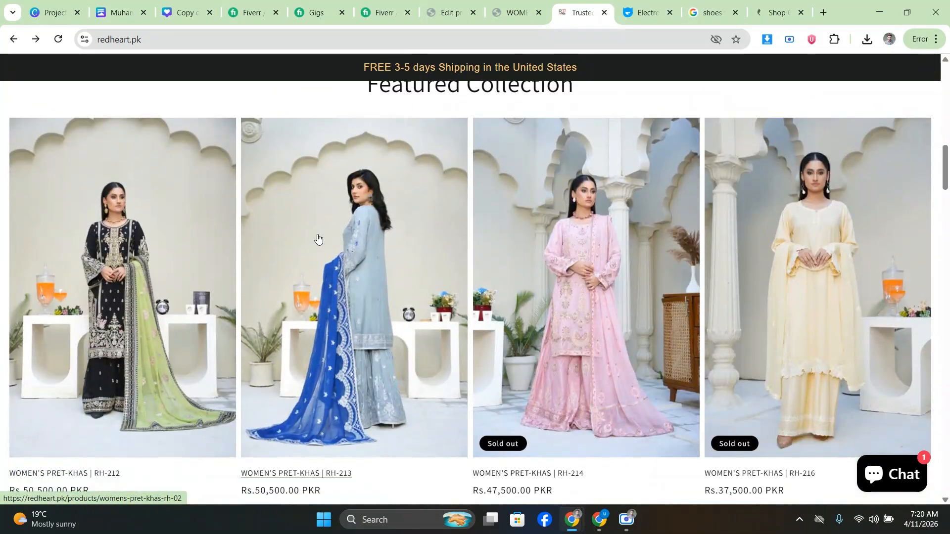
left_click(348, 238)
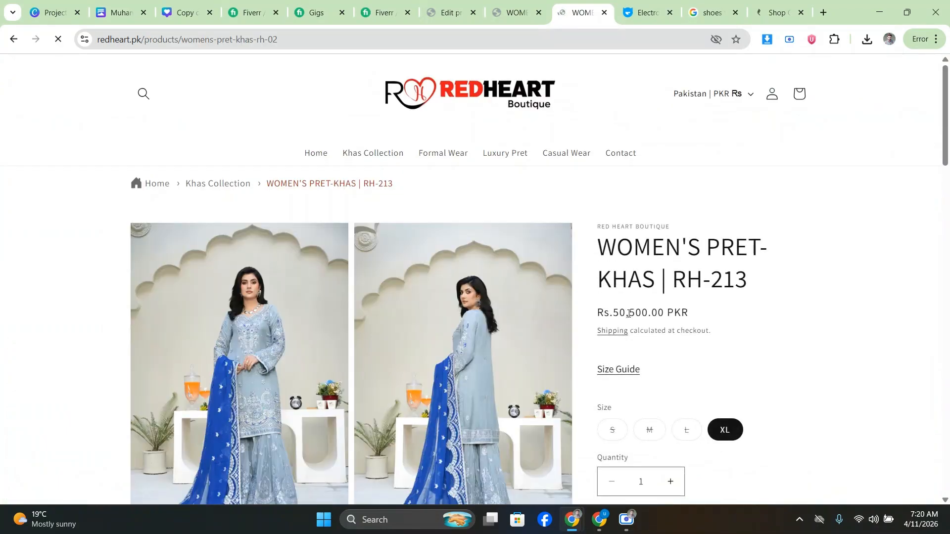
left_click_drag(752, 304, 595, 286)
key("ctrl+c")
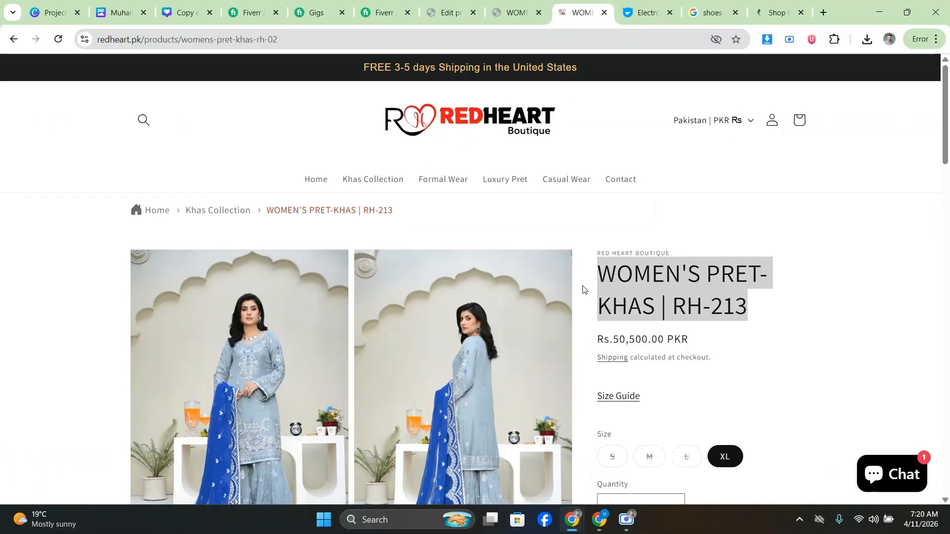
- Duplicate the RH-212 product from the WooCommerce product list and title the copy WOMEN'S PRET-KHAS | RH-213
key("ctrl+shift+Tab")
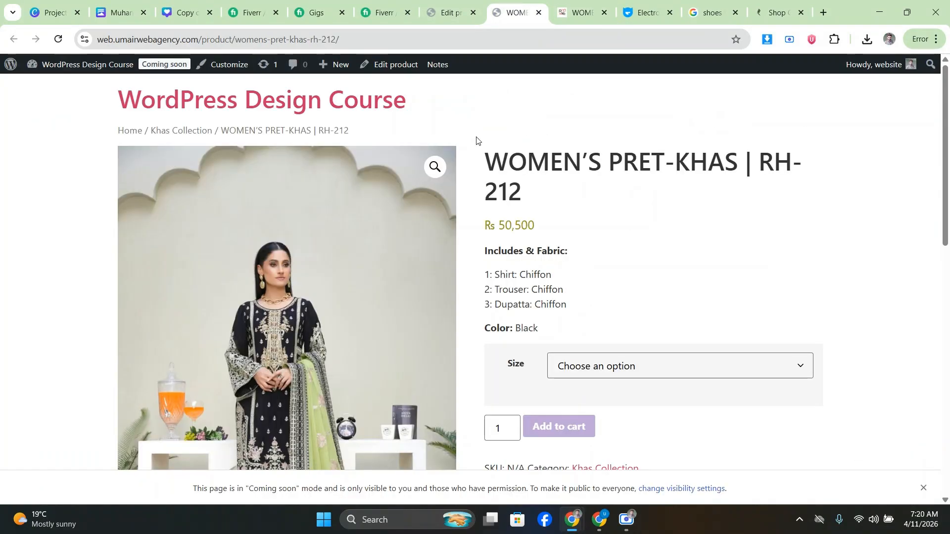
key("ctrl+shift+Tab")
left_click(57, 280)
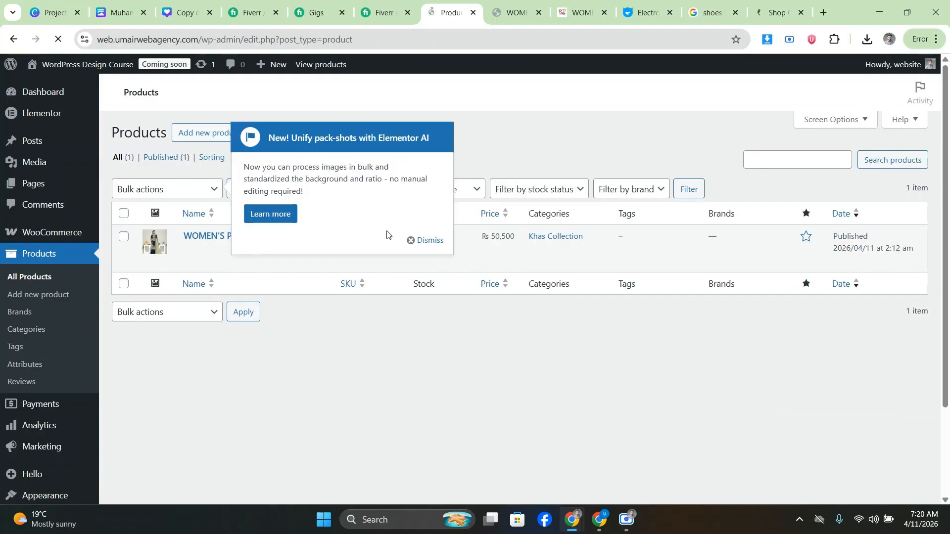
left_click(430, 240)
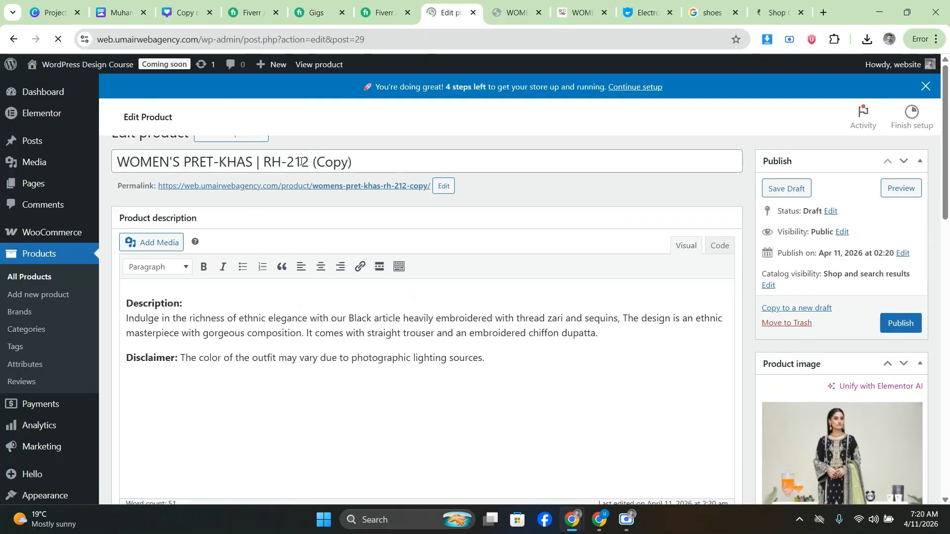
triple_click(329, 185)
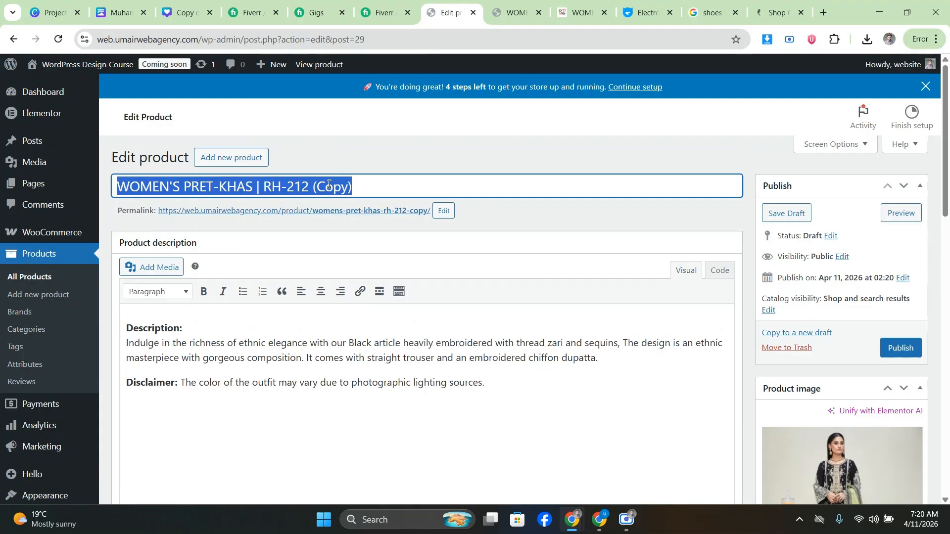
key("ctrl+v")
- Copy the Description and Disclaimer text from the RH-213 product page on redheart.pk
left_click(534, 4)
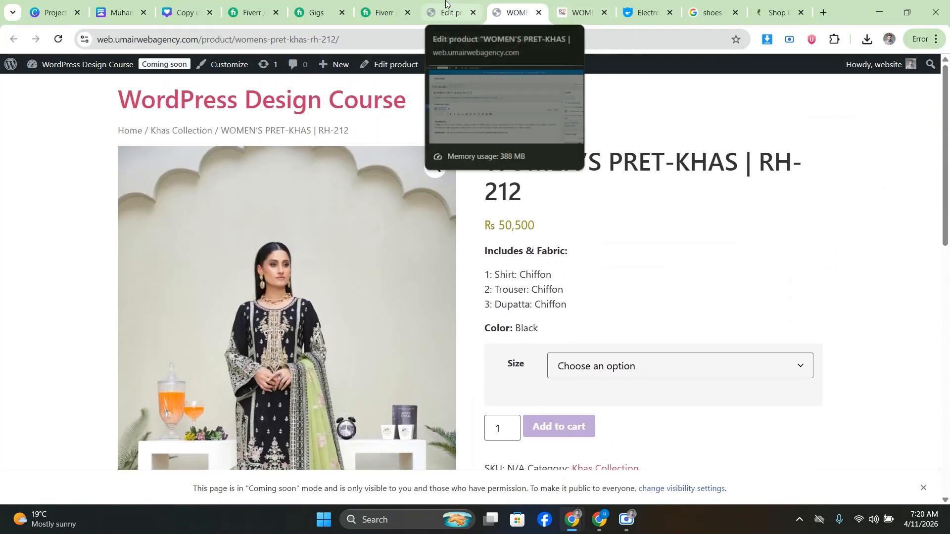
left_click(579, 12)
scroll(673, 277, "down", 3)
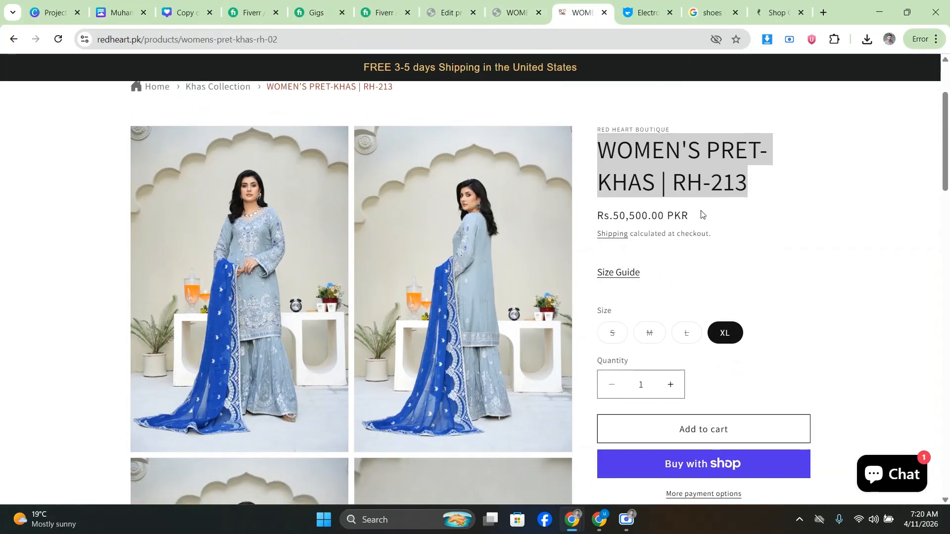
scroll(701, 214, "down", 10)
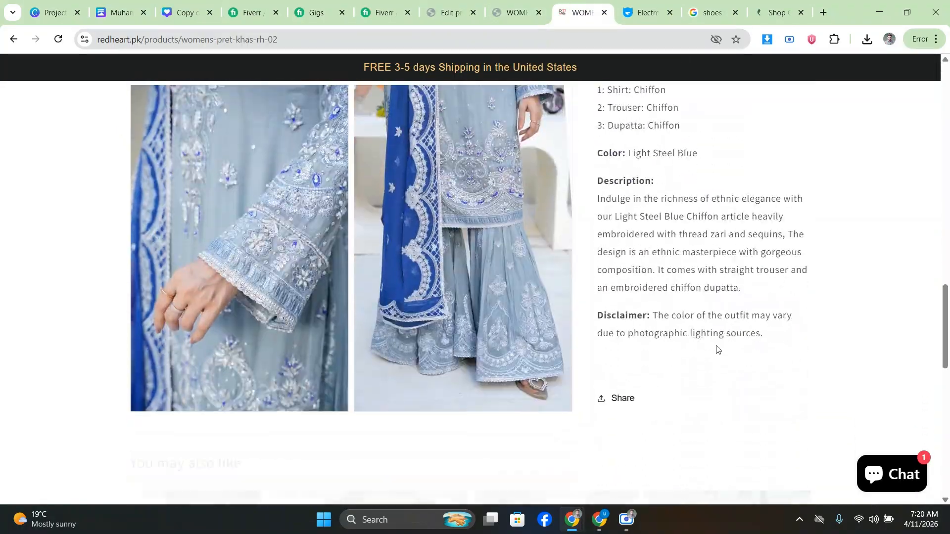
left_click_drag(765, 335, 599, 187)
key("ctrl+c")
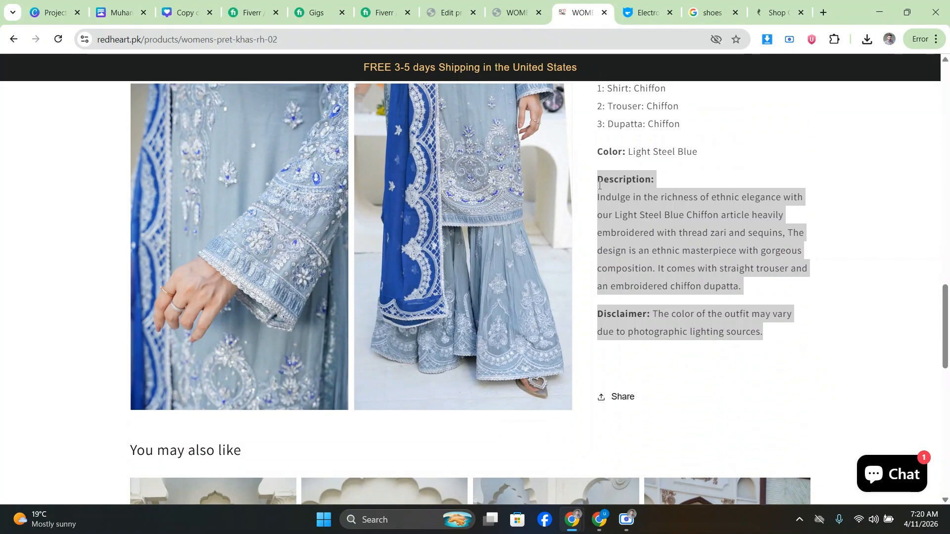
- Replace the description of the RH-213 product draft with the Description and Disclaimer text copied from redheart.pk
left_click(514, 12)
left_click(448, 12)
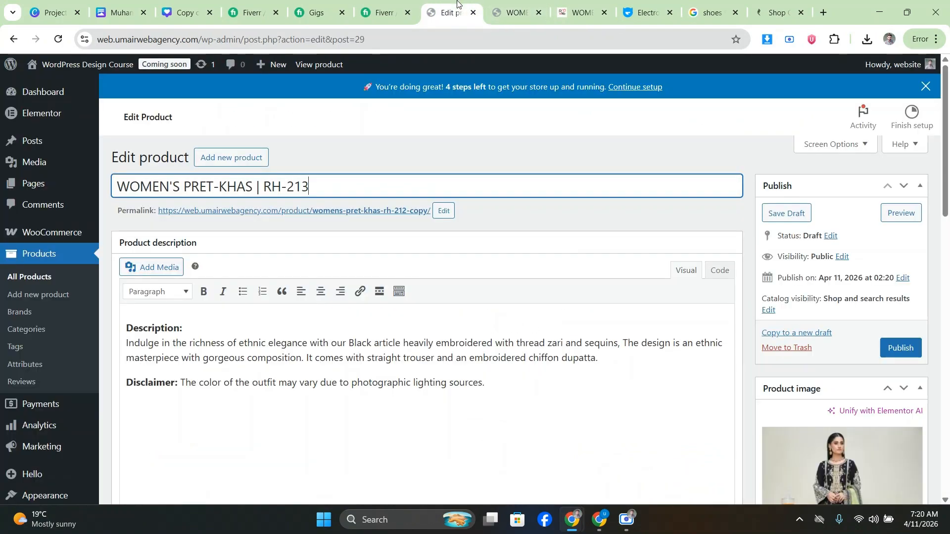
left_click_drag(576, 12, 533, 19)
left_click(448, 13)
left_click(259, 377)
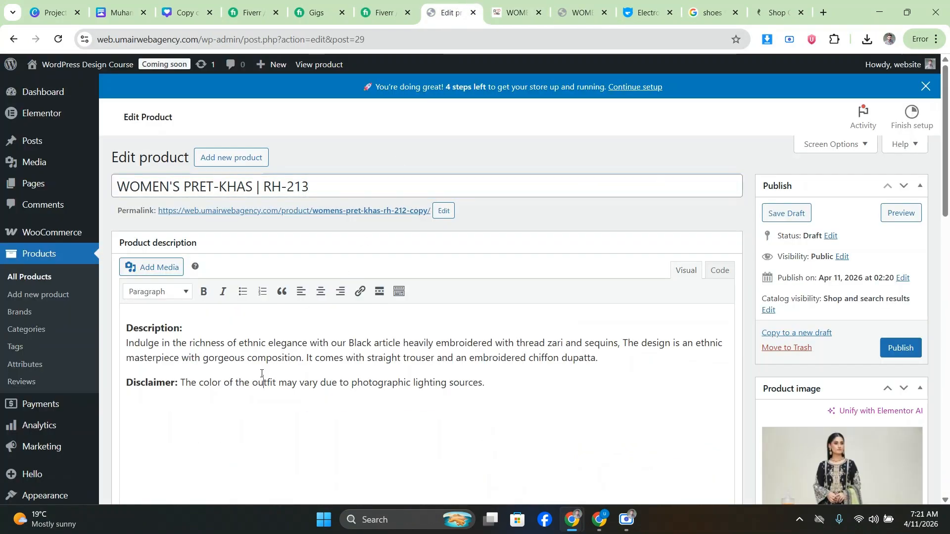
key("ctrl+a")
key("ctrl+v")
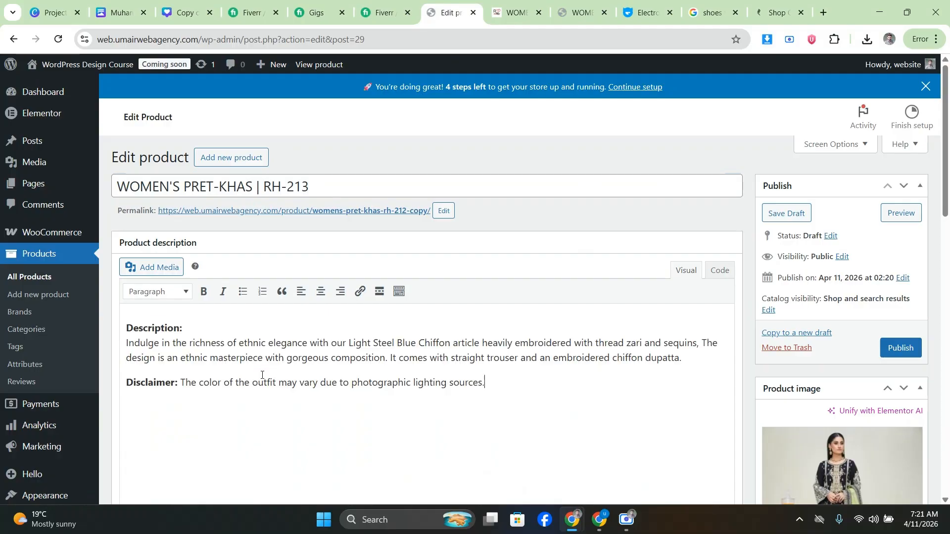
left_click(126, 327)
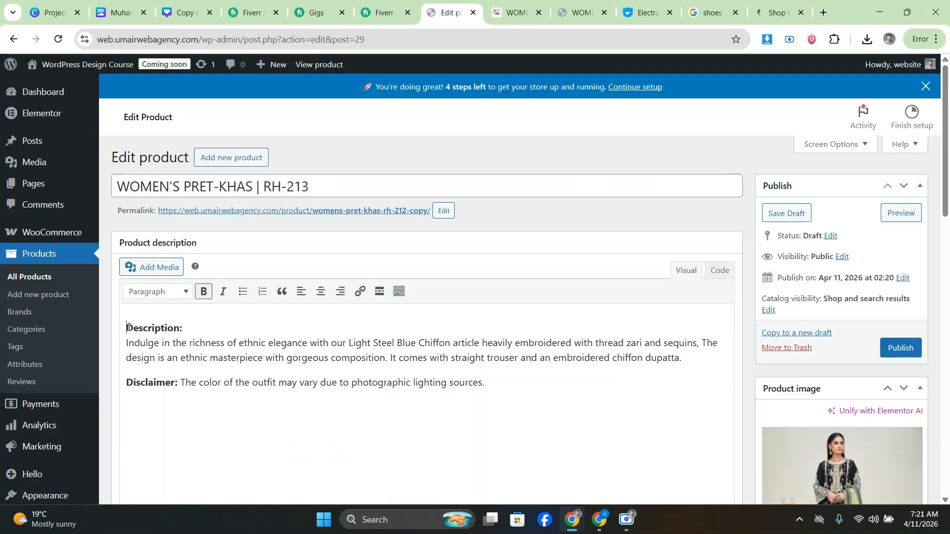
- Copy the Includes & Fabric and Color text from the RH-213 page on redheart.pk
scroll(197, 305, "down", 3)
left_click(515, 12)
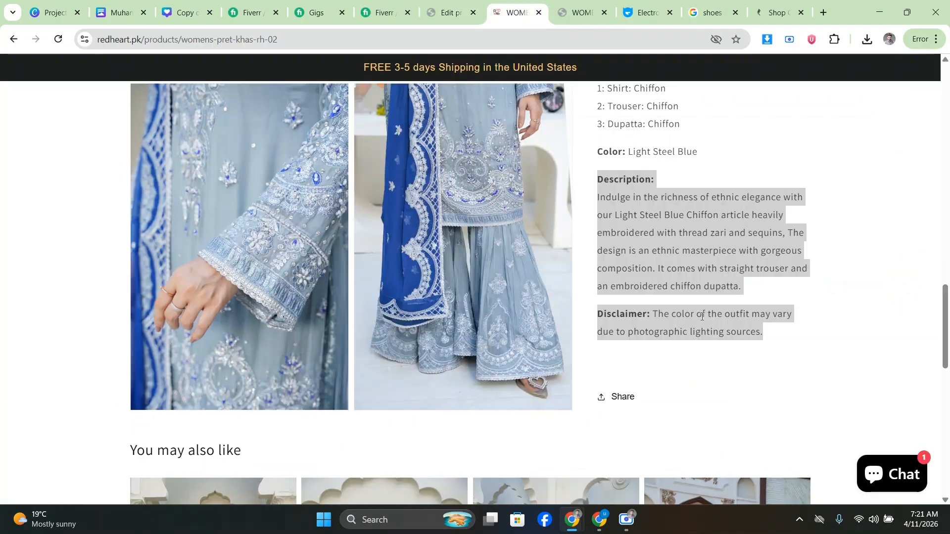
scroll(703, 292, "up", 2)
left_click_drag(704, 282, 602, 244)
scroll(600, 267, "up", 1)
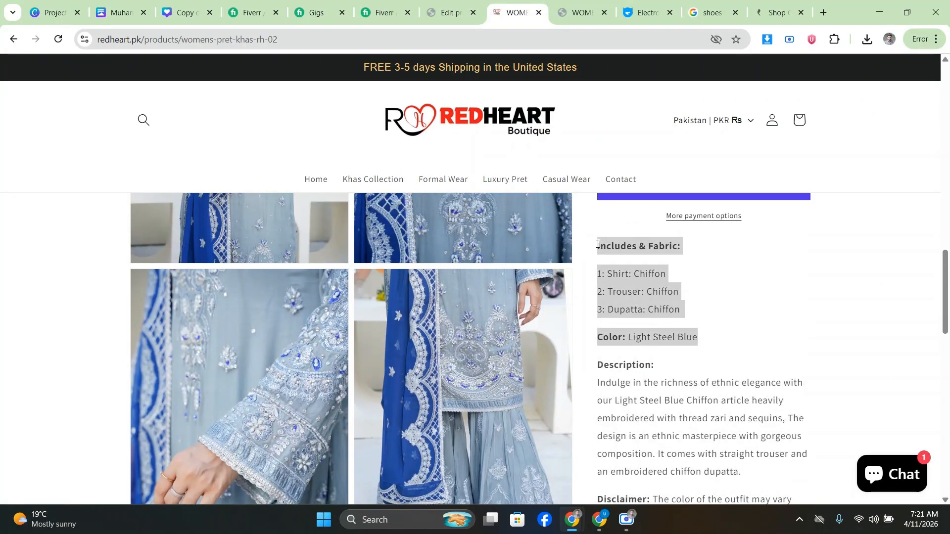
- Replace the draft's short description with the copied Includes & Fabric list in Chiffon and the color Light Steel Blue
left_click(448, 13)
scroll(295, 278, "down", 5)
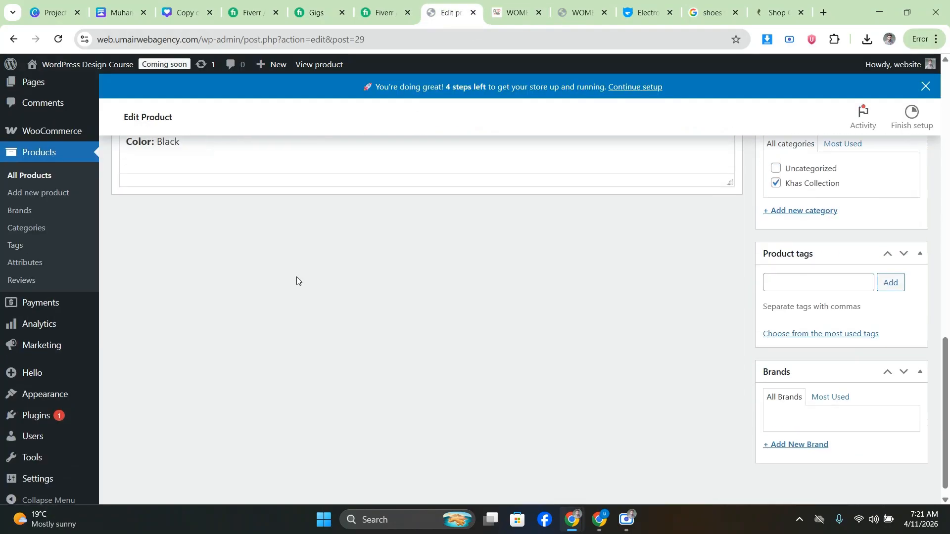
scroll(191, 386, "up", 5)
left_click(191, 386)
key("ctrl+a")
type("Includes & Fabric: 1: Shirt: Chiffon 2: Trouser: Chiffon 3: Dupatta: Chiffon Color: Light Steel Blue")
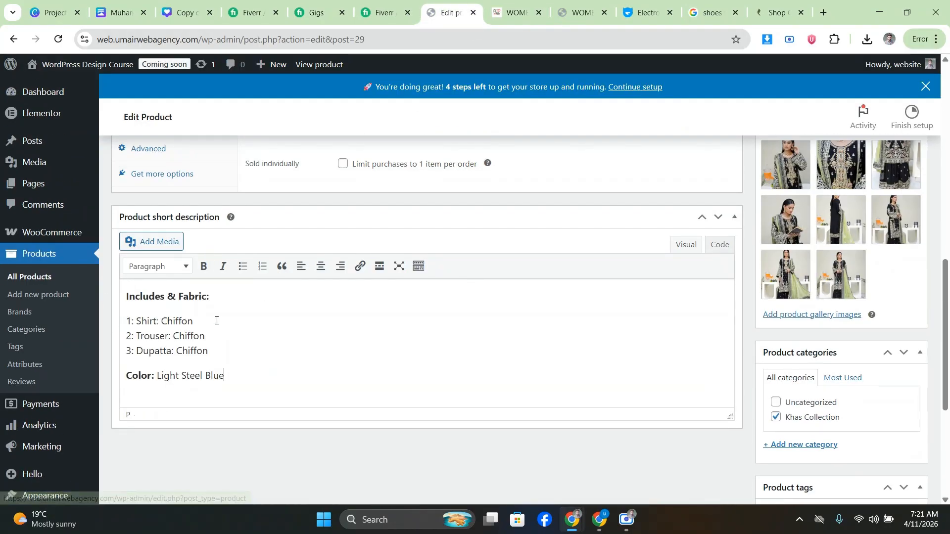
- Return to the RH-213 page on redheart.pk and open the image downloader extension for it
left_click(508, 4)
left_click(697, 299)
scroll(698, 299, "up", 3)
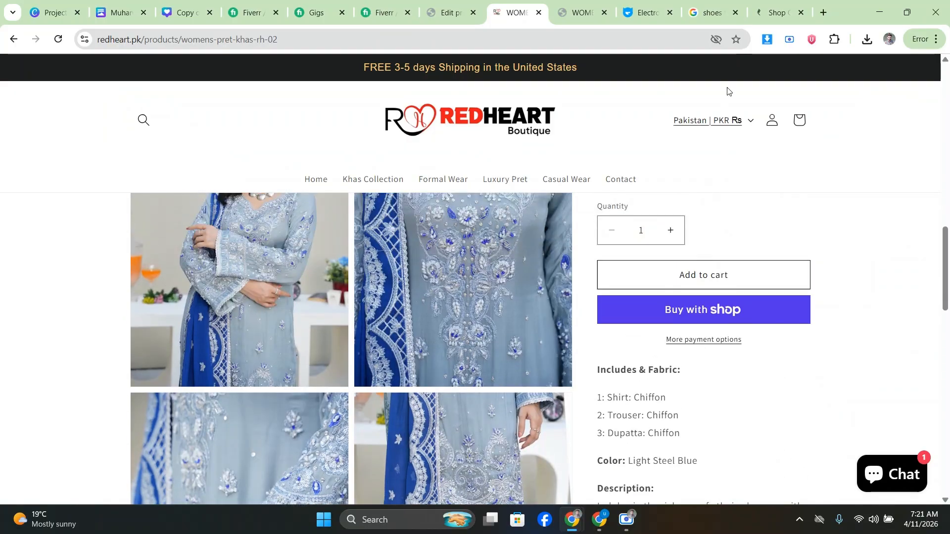
left_click(767, 41)
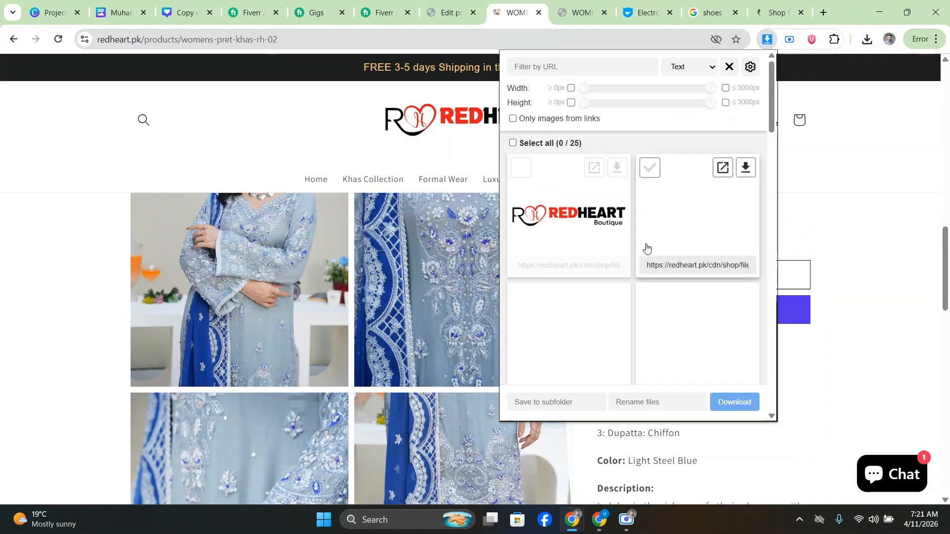
- Select the eight photos of the light blue RH-213 outfit, leaving out the logo and other products, and download them
left_click(678, 244)
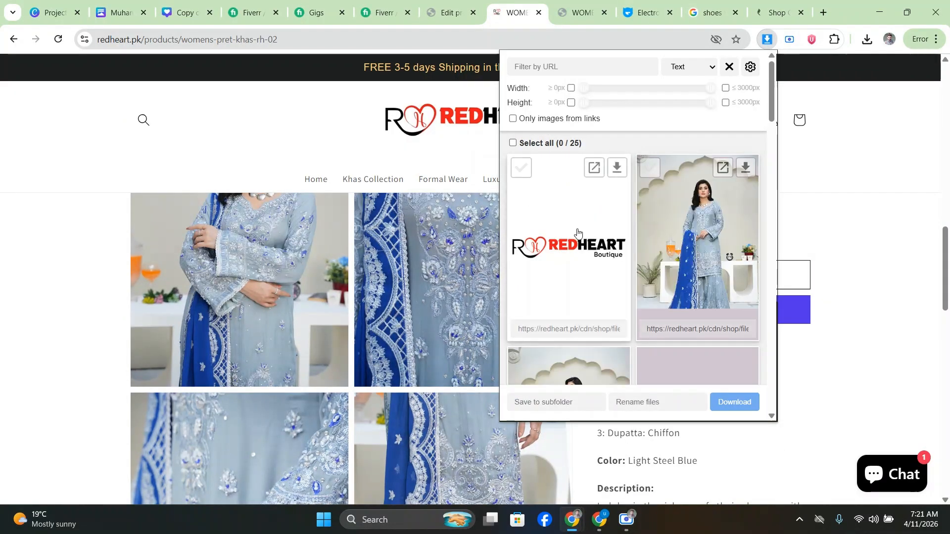
scroll(588, 235, "down", 2)
left_click(608, 237)
left_click(707, 257)
scroll(707, 258, "down", 4)
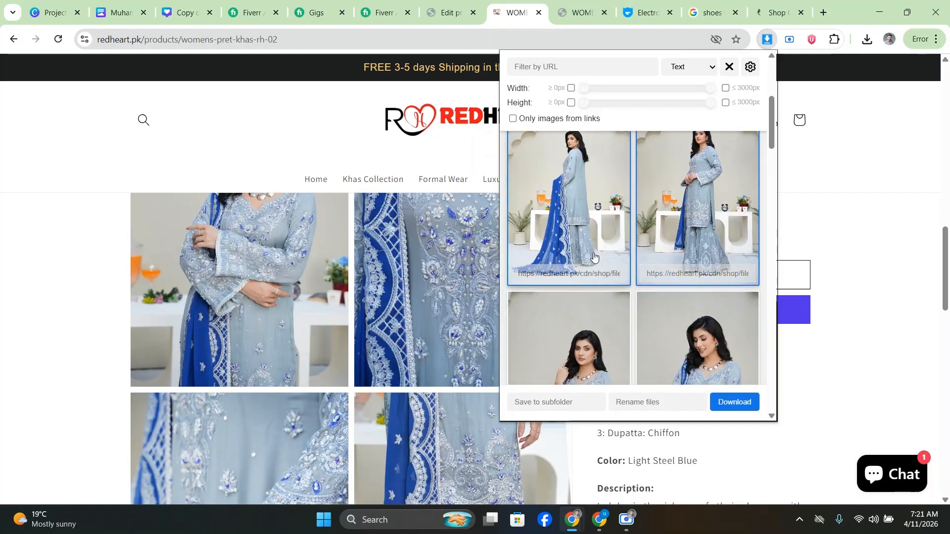
left_click(569, 247)
left_click(706, 239)
scroll(707, 239, "down", 1)
scroll(707, 239, "down", 2)
left_click(569, 258)
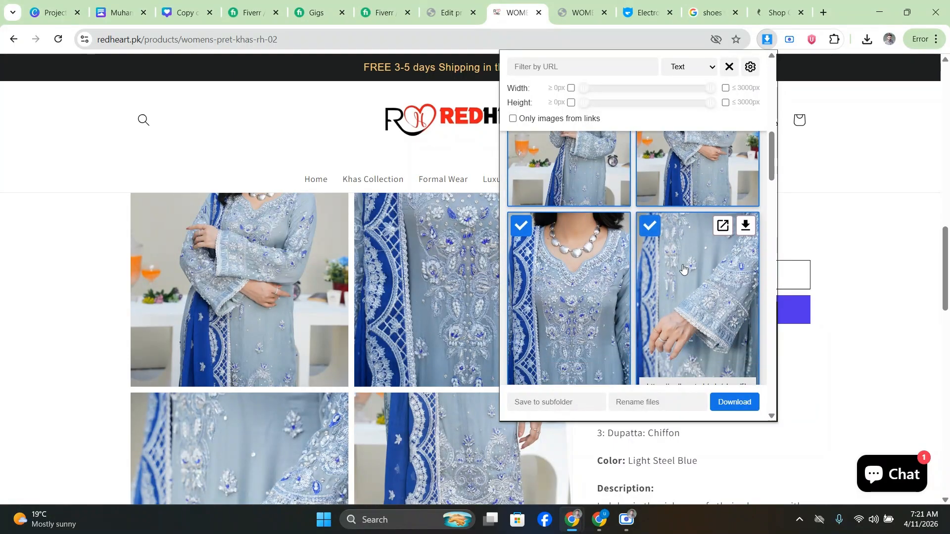
left_click(702, 238)
scroll(702, 238, "down", 5)
left_click(569, 223)
left_click(735, 402)
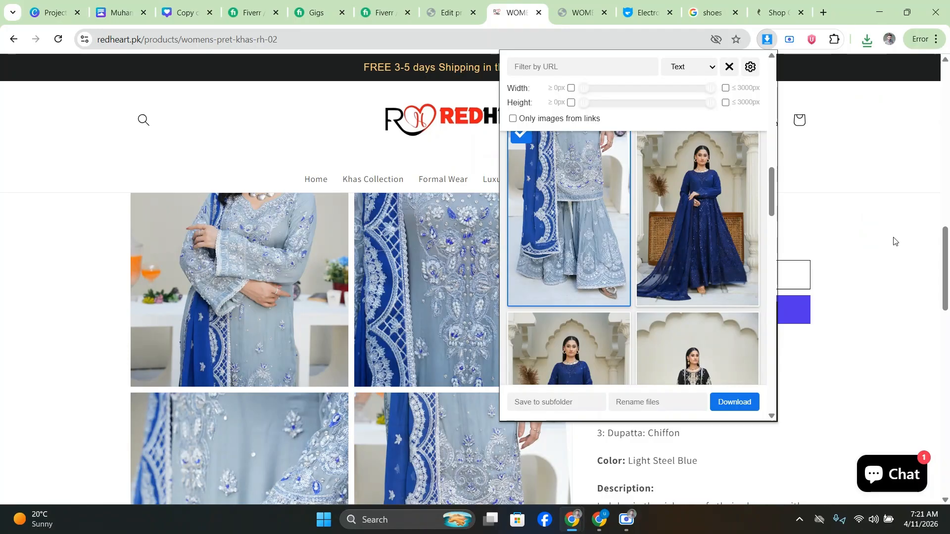
key("Escape")
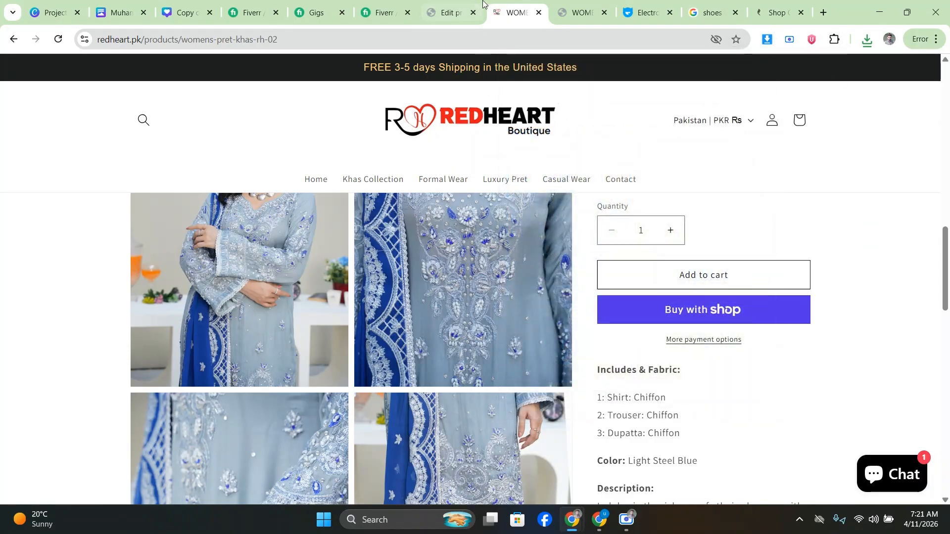
- Upload the eight photos DSC07938 to DSC07951 from Downloads to the product draft and set the trouser close-up as product image
key("ctrl+shift+Tab")
scroll(345, 248, "up", 15)
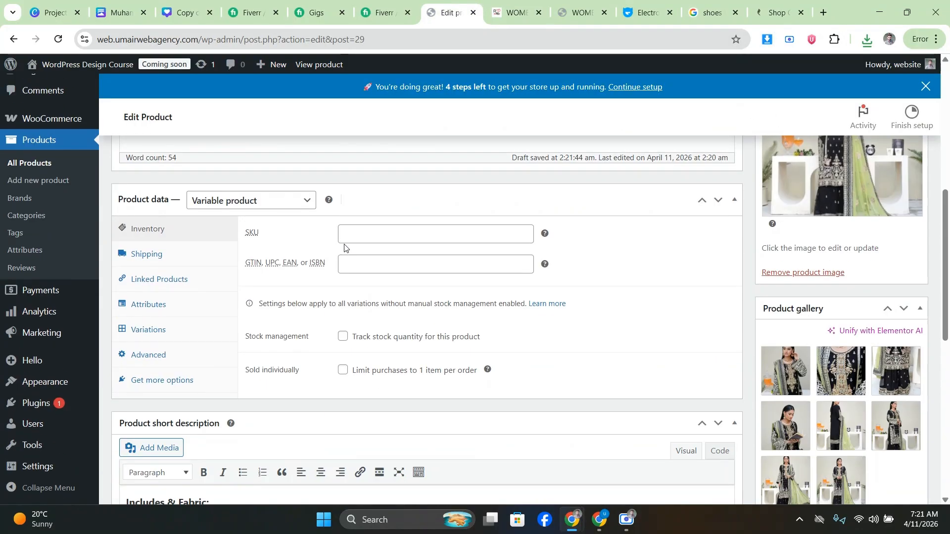
scroll(344, 247, "down", 6)
scroll(845, 341, "up", 4)
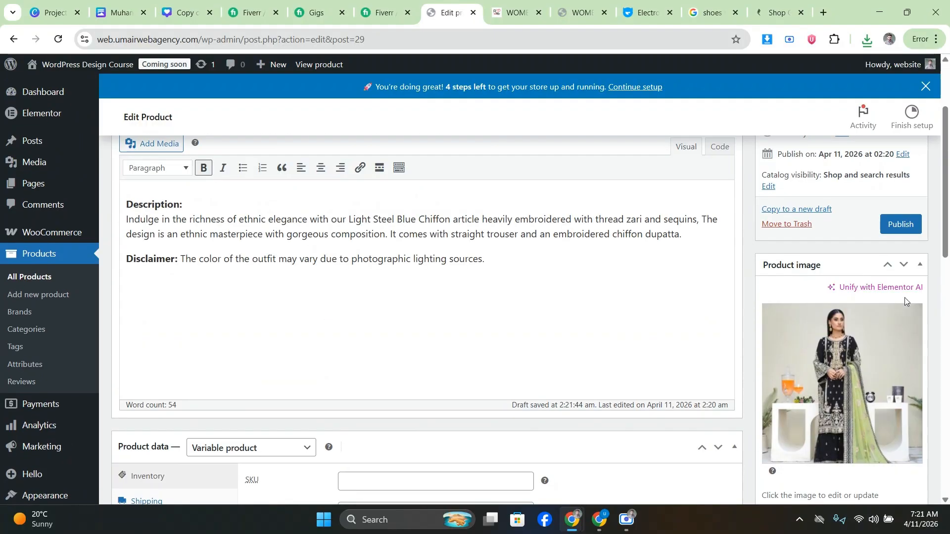
left_click(845, 341)
left_click(59, 113)
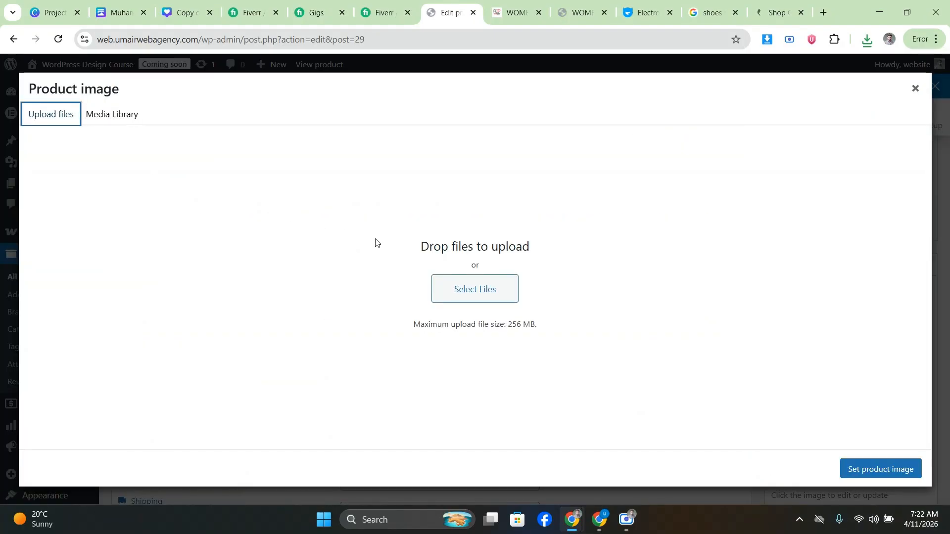
left_click(461, 281)
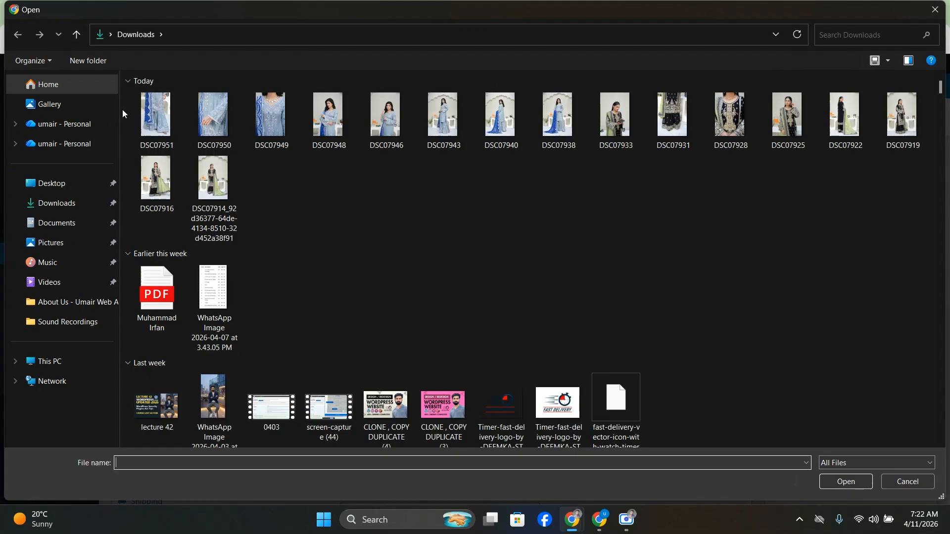
left_click_drag(126, 110, 574, 134)
left_click(846, 482)
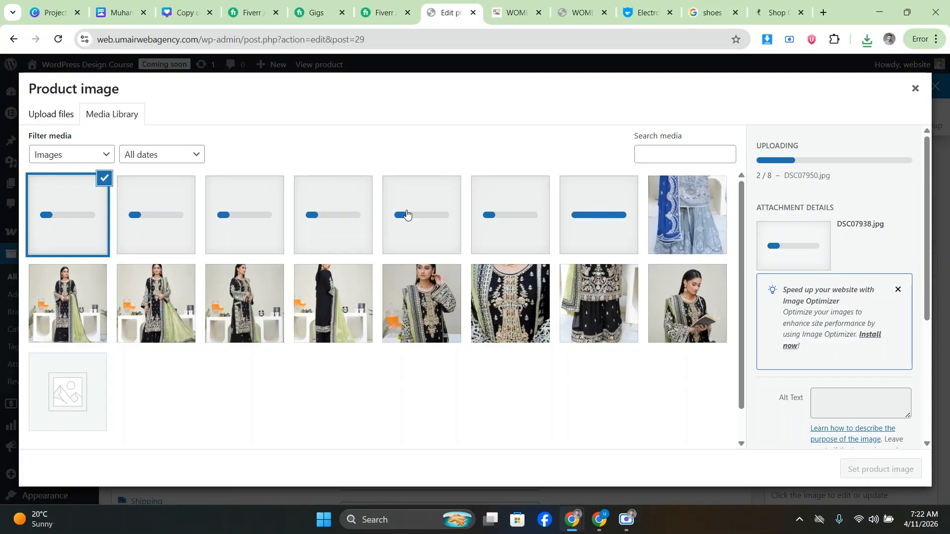
left_click(678, 228)
left_click(896, 475)
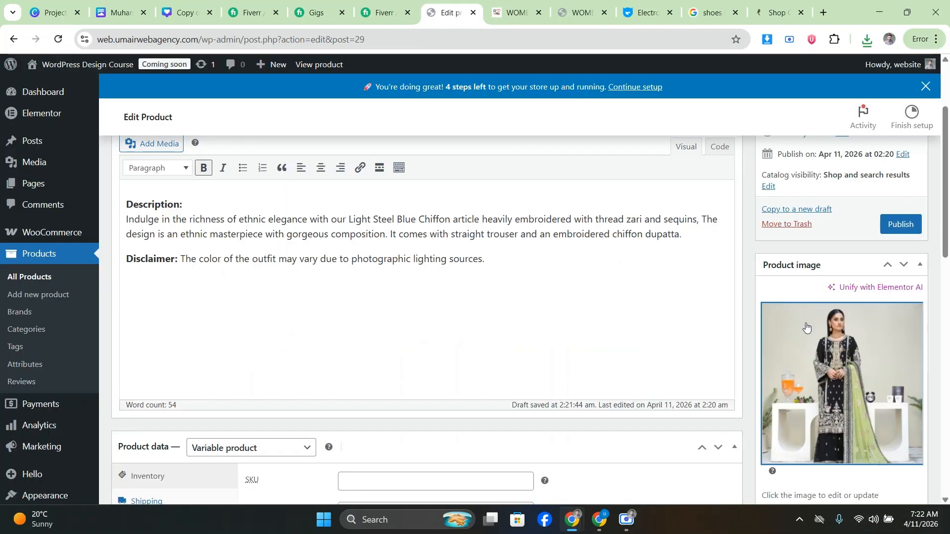
- Remove all the black RH-212 outfit photos from the product gallery
scroll(820, 317, "down", 5)
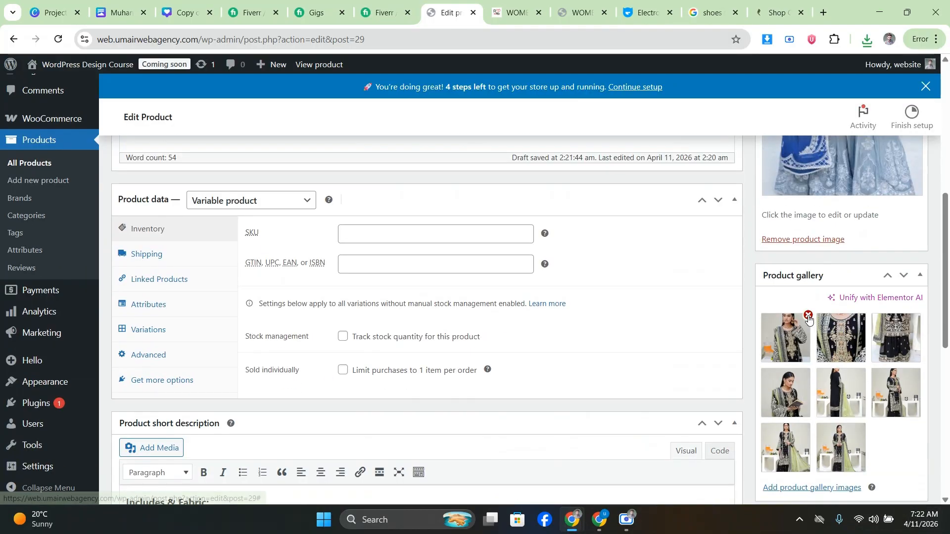
left_click(808, 316)
left_click(807, 316)
left_click(808, 315)
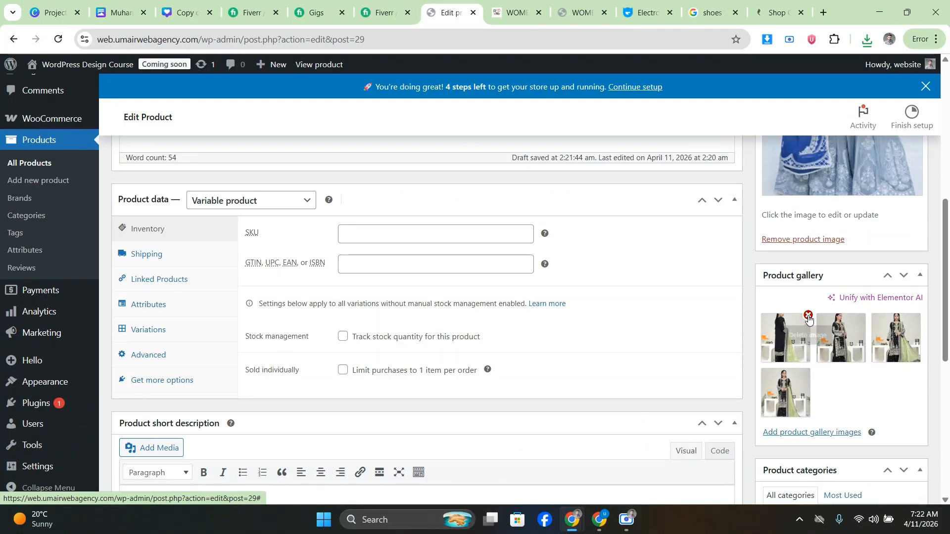
left_click(808, 315)
left_click(808, 316)
left_click(808, 315)
left_click(808, 315)
left_click(808, 315)
- Add the light blue photos DSC07949 and DSC07950 to the product gallery
left_click(808, 322)
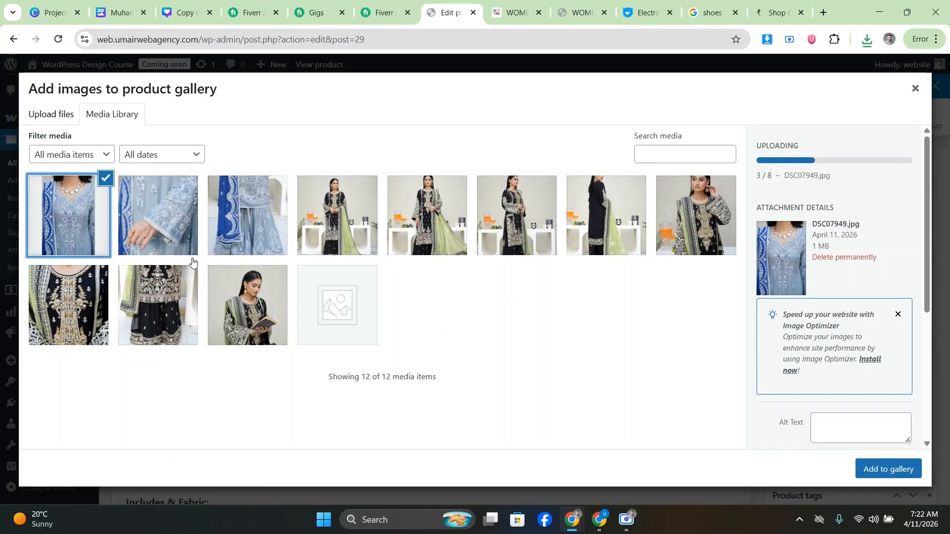
left_click(151, 224)
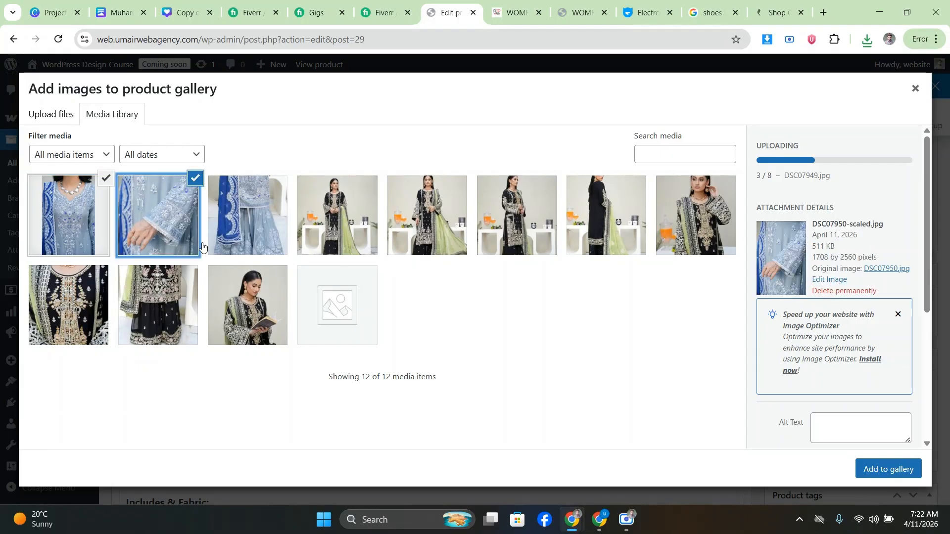
left_click(857, 466)
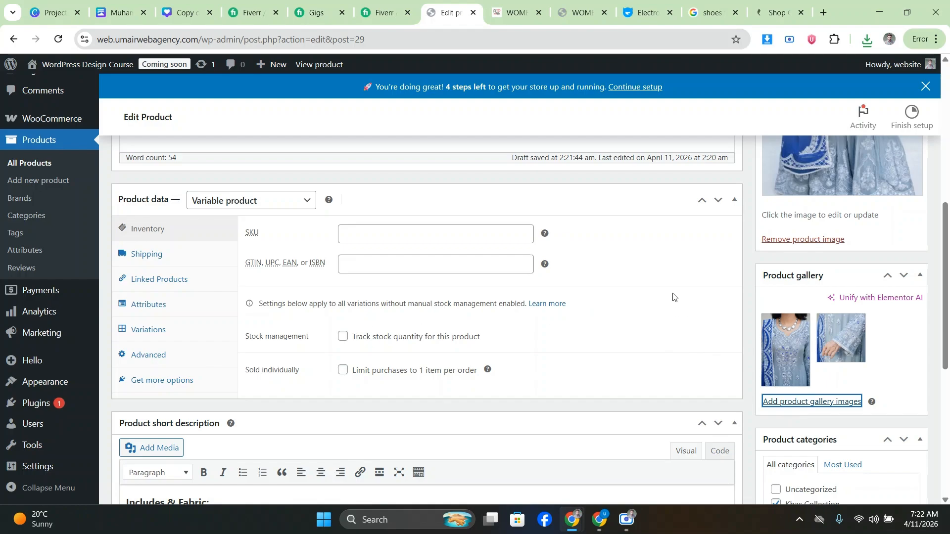
- Check the draft's short description, category and Size attribute, and open its list of variations
scroll(675, 298, "up", 6)
scroll(732, 282, "down", 9)
scroll(731, 281, "up", 3)
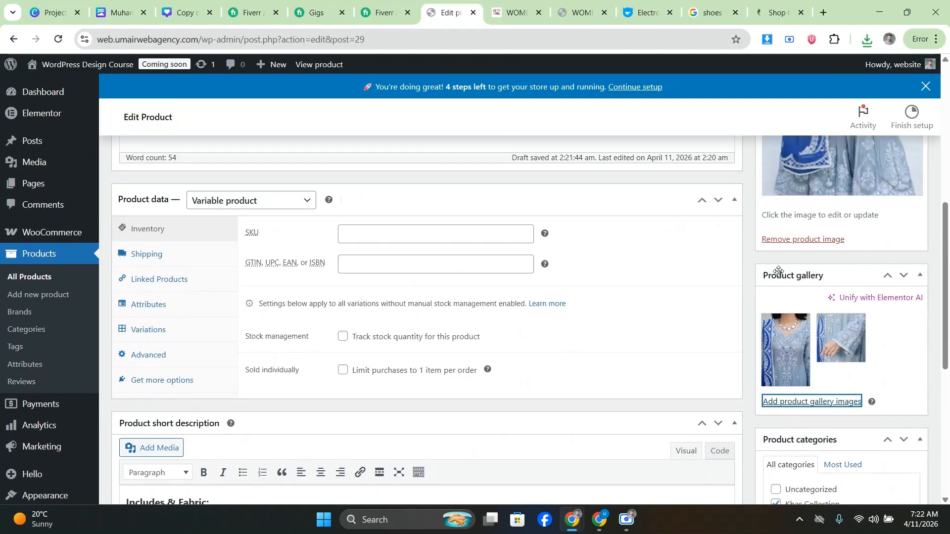
scroll(767, 269, "down", 5)
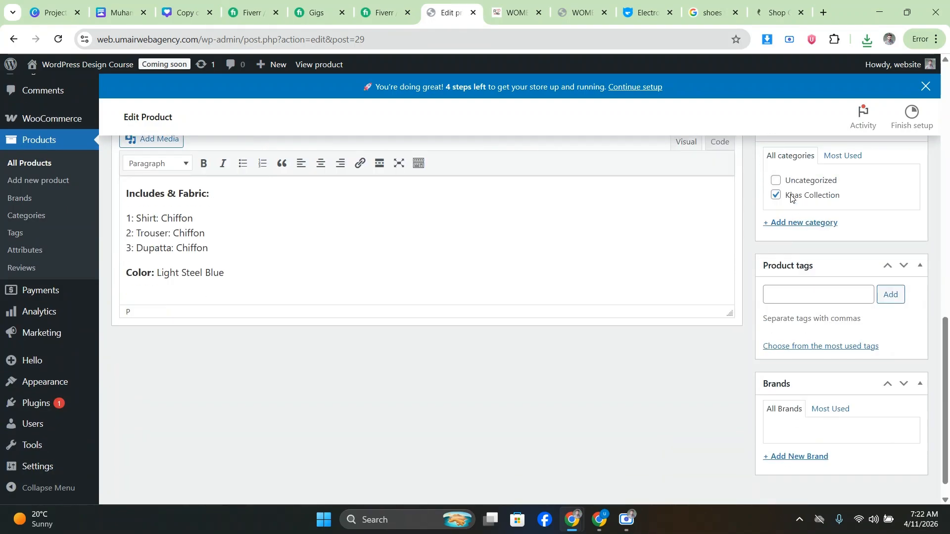
scroll(766, 316, "up", 6)
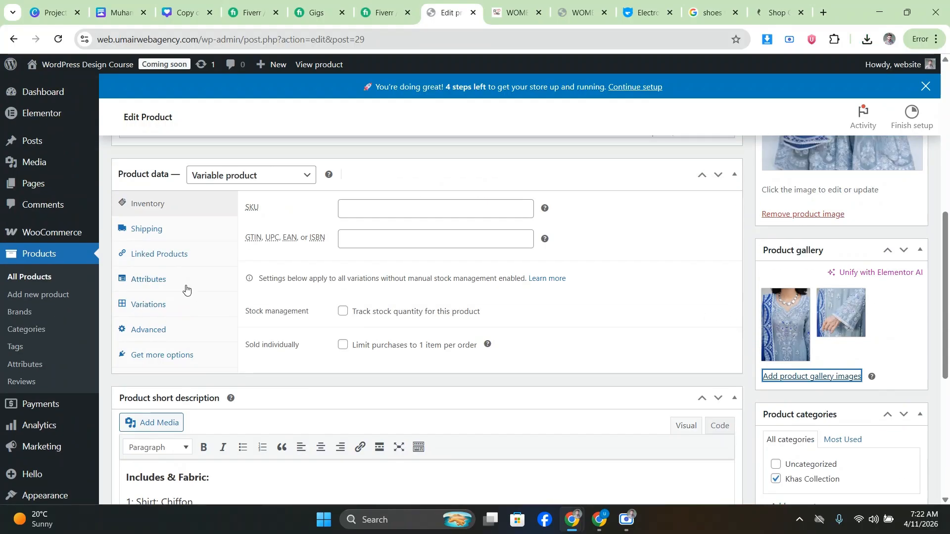
left_click(182, 283)
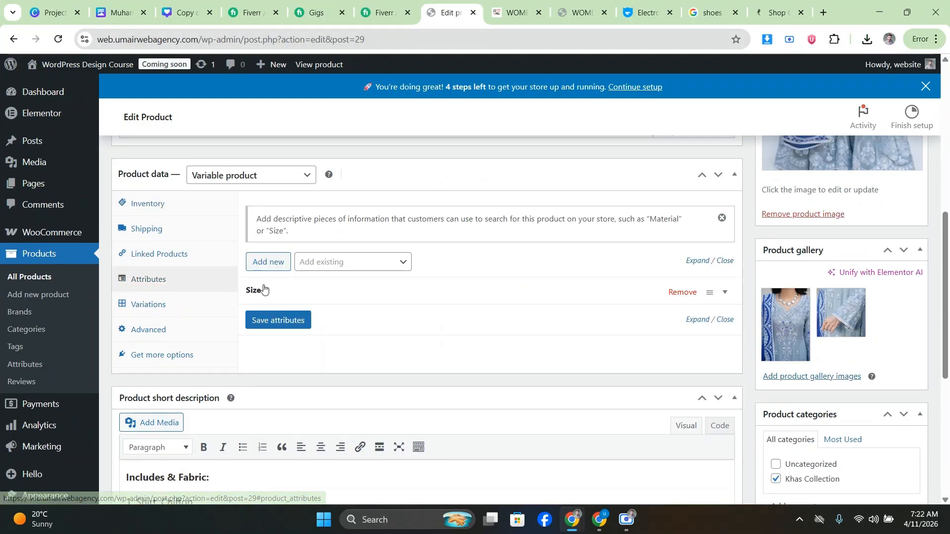
left_click(154, 309)
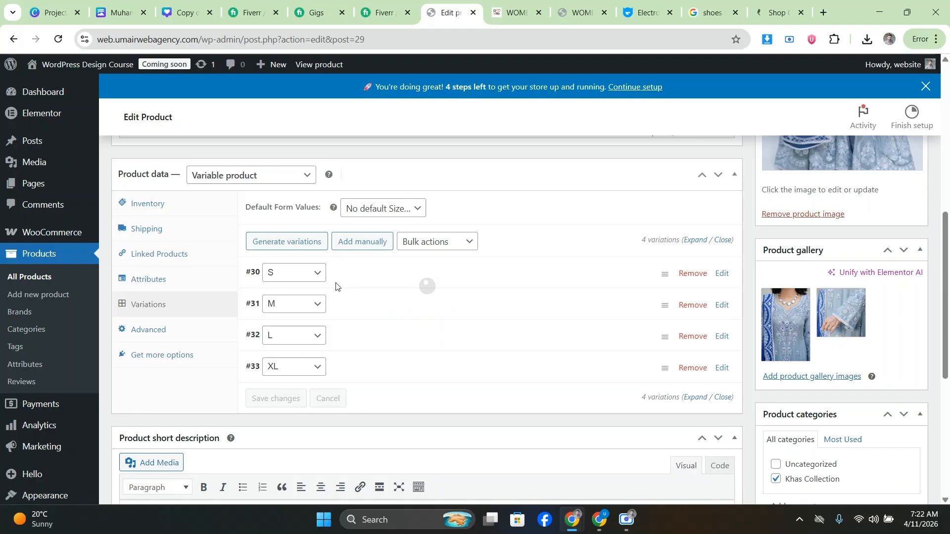
- Set the DSC07946 photo of the light blue outfit as the image of the S variation
left_click(366, 274)
left_click(294, 275)
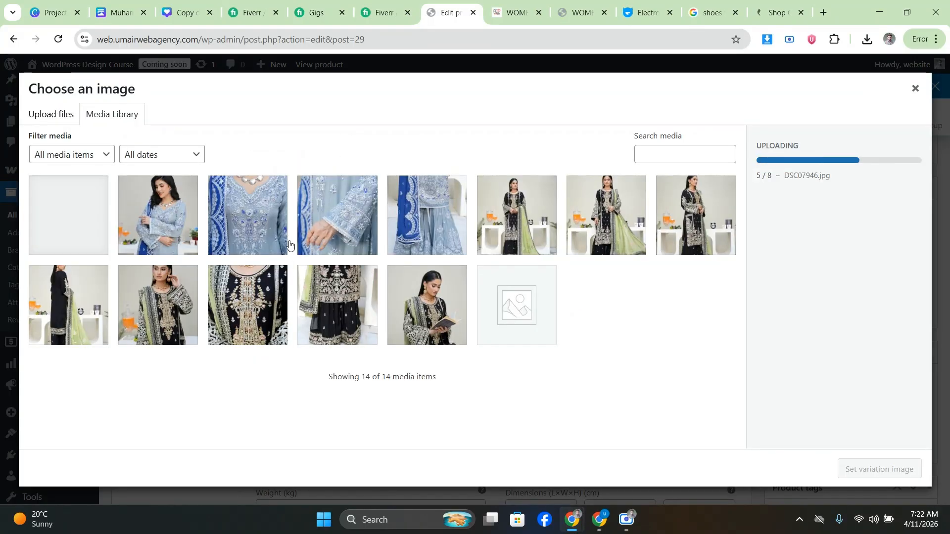
left_click(85, 224)
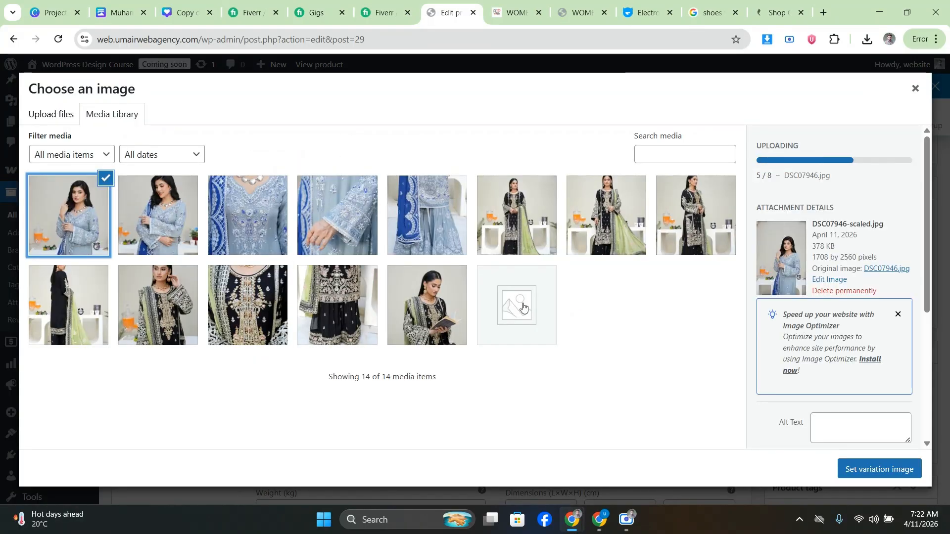
left_click(873, 469)
- Set the DSC07946 photo of the light blue outfit as the image of the M variation
scroll(291, 330, "down", 2)
scroll(289, 317, "down", 6)
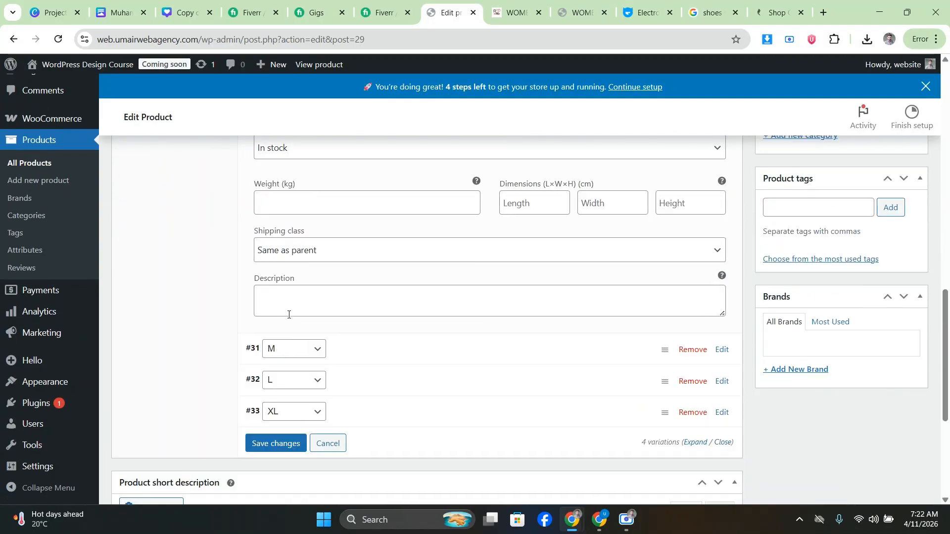
left_click(428, 225)
left_click(263, 291)
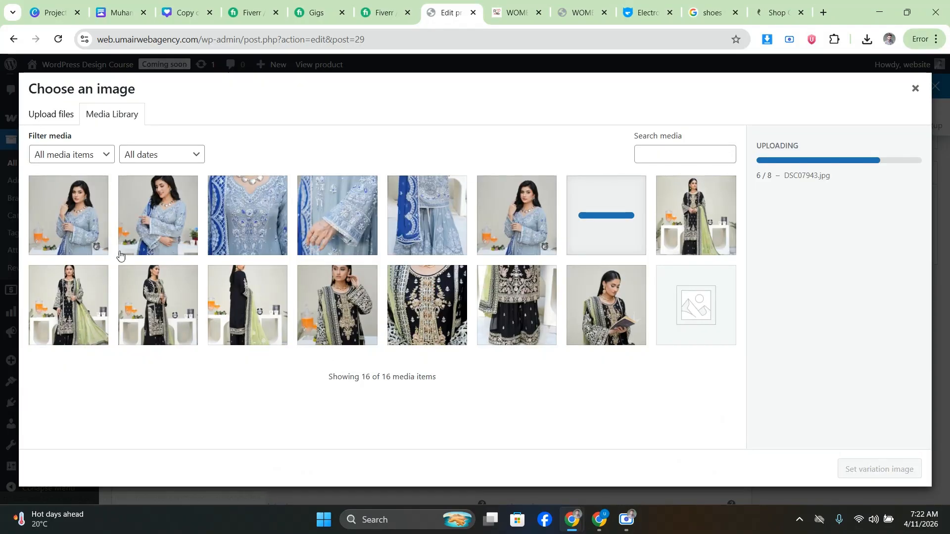
left_click(860, 468)
- Replace the L variation's image with the light blue outfit photo DSC07946
scroll(369, 339, "down", 5)
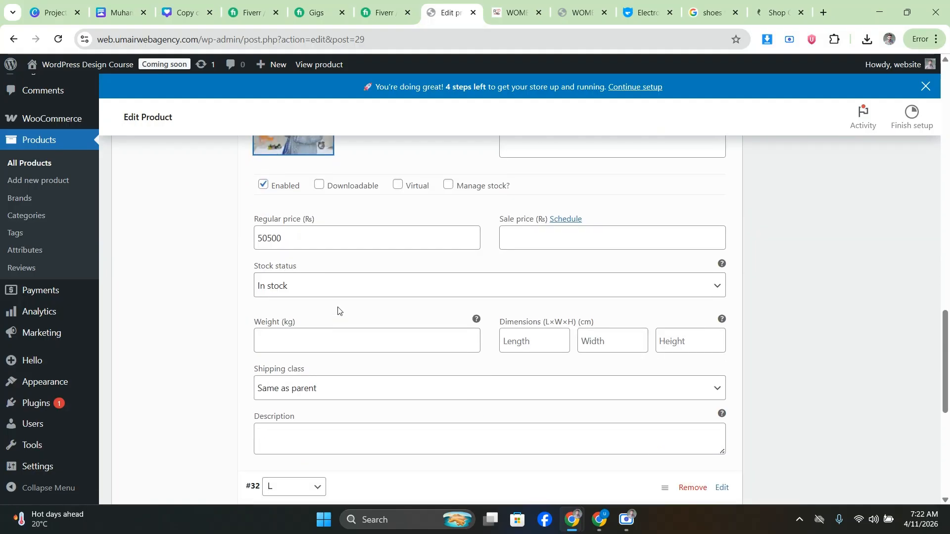
left_click(382, 366)
left_click(292, 257)
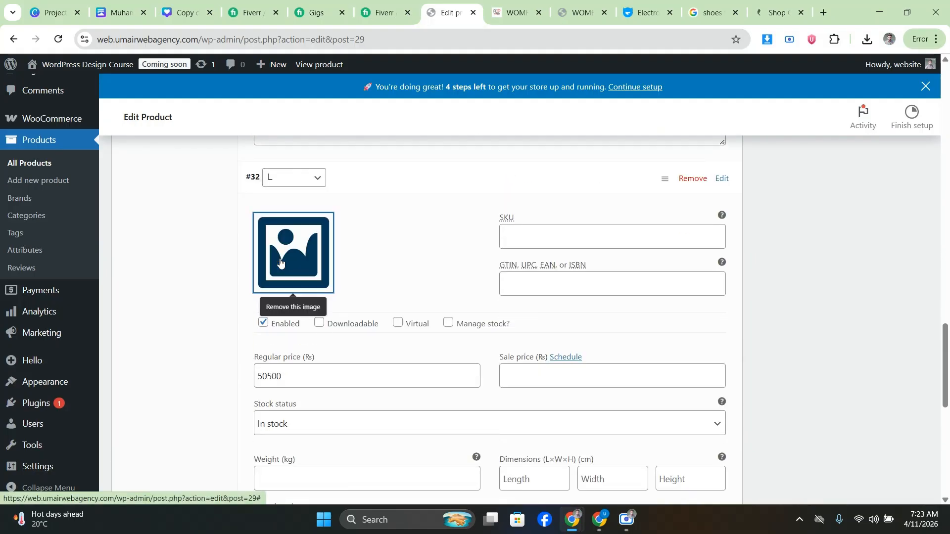
left_click(291, 257)
left_click(82, 213)
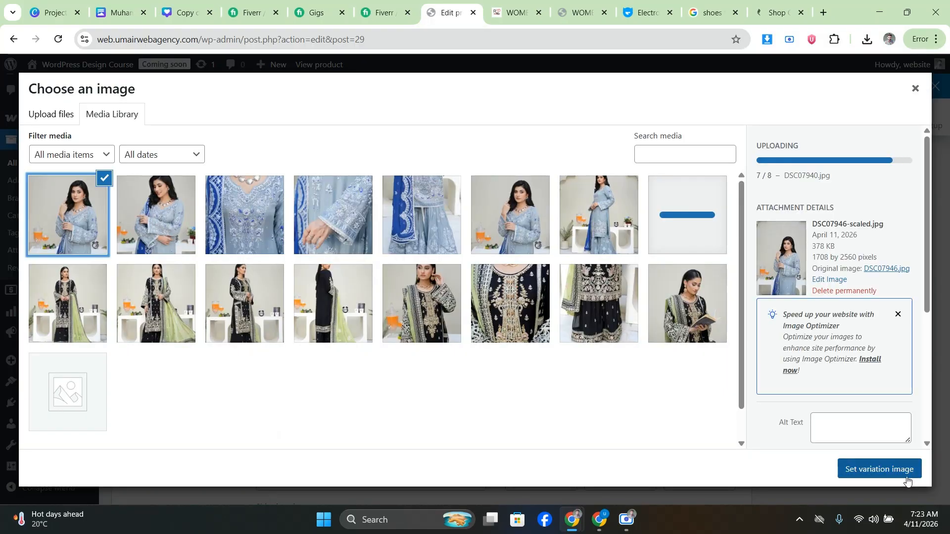
left_click(878, 469)
- Replace the XL variation's image with the DSC07946 photo and save the changes to the variations
scroll(406, 296, "down", 5)
scroll(406, 295, "down", 5)
left_click(371, 314)
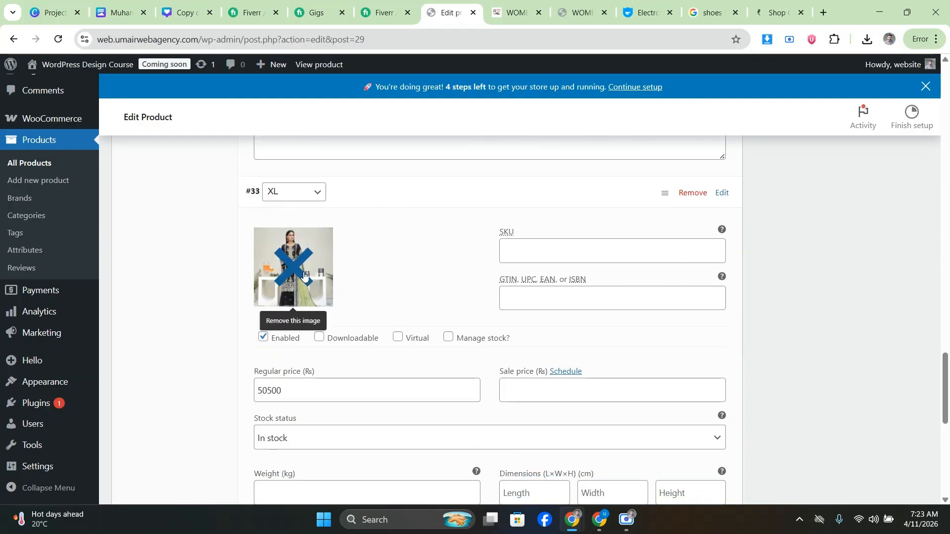
left_click(296, 273)
left_click(297, 273)
left_click(69, 213)
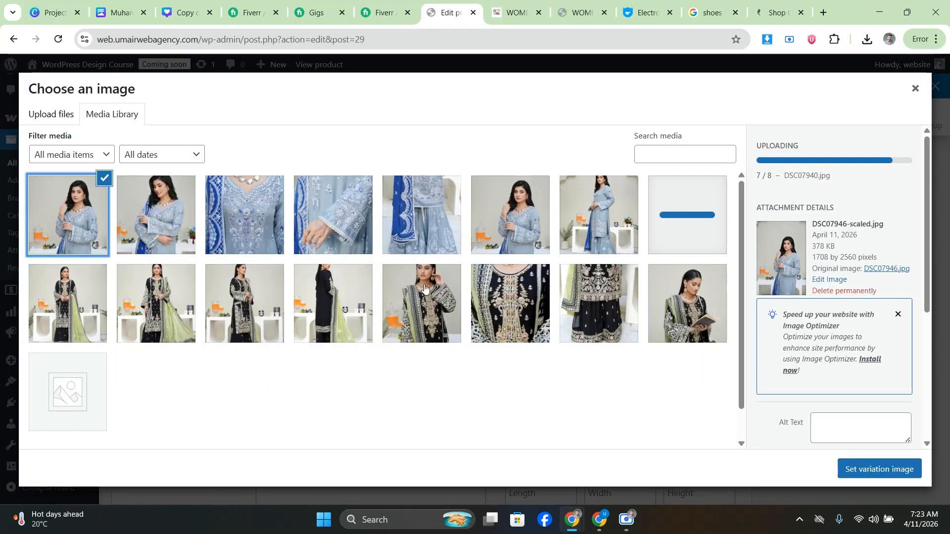
left_click(855, 463)
scroll(465, 295, "down", 10)
left_click(275, 200)
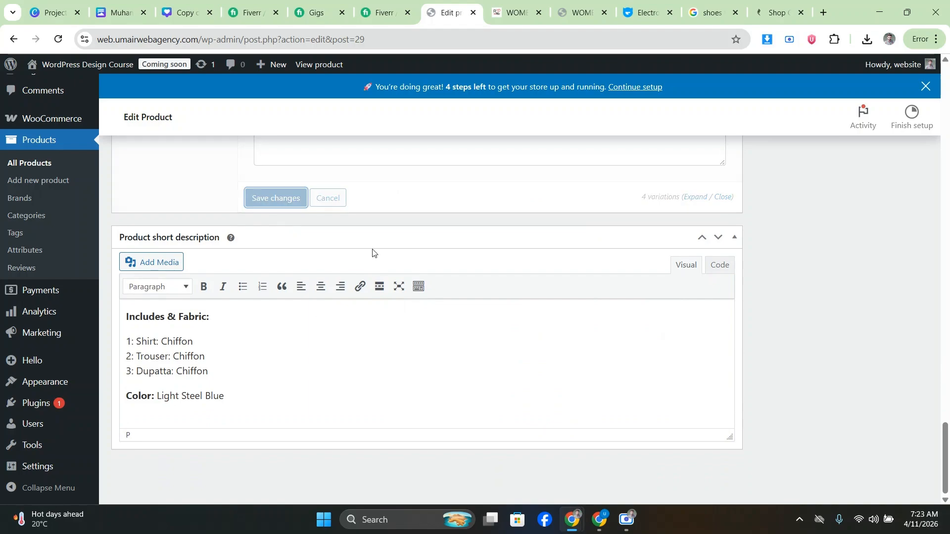
- Replace the main product image with the full-length front photo DSC07938, matching the first photo on the redheart.pk product page
scroll(372, 252, "up", 20)
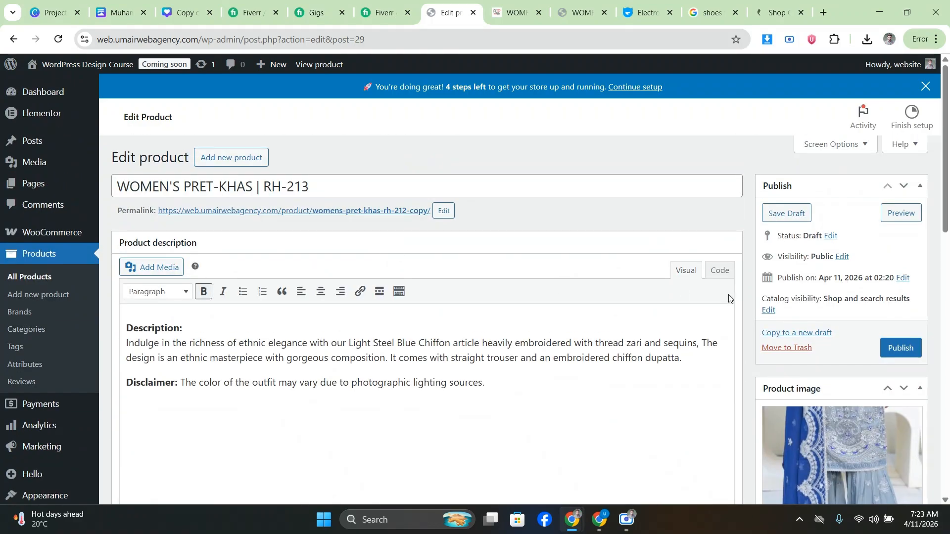
scroll(729, 298, "down", 5)
left_click(822, 264)
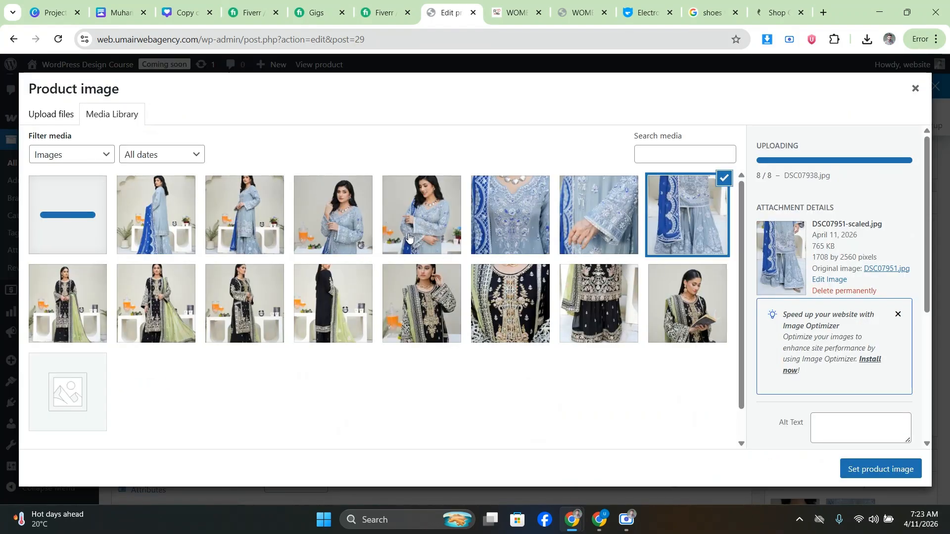
left_click(513, 12)
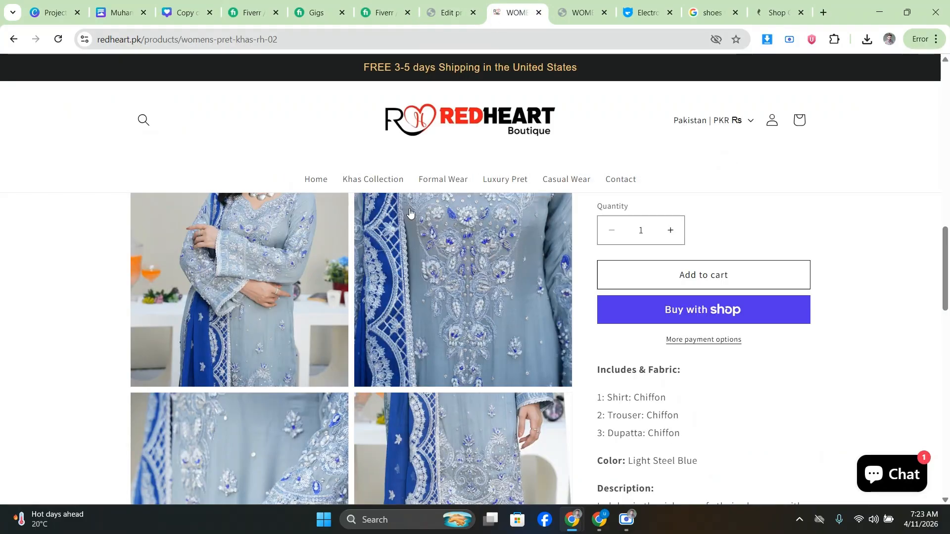
scroll(409, 214, "up", 5)
scroll(256, 340, "down", 1)
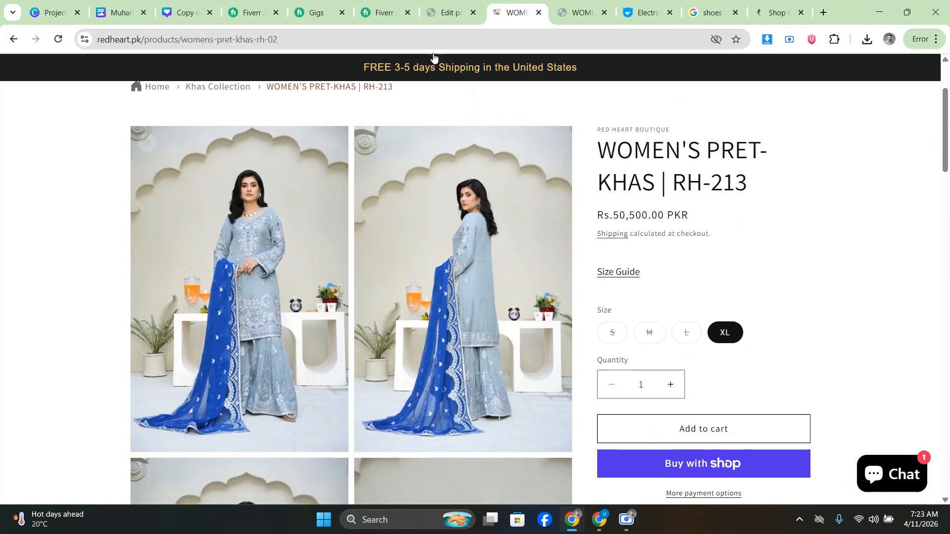
left_click(448, 13)
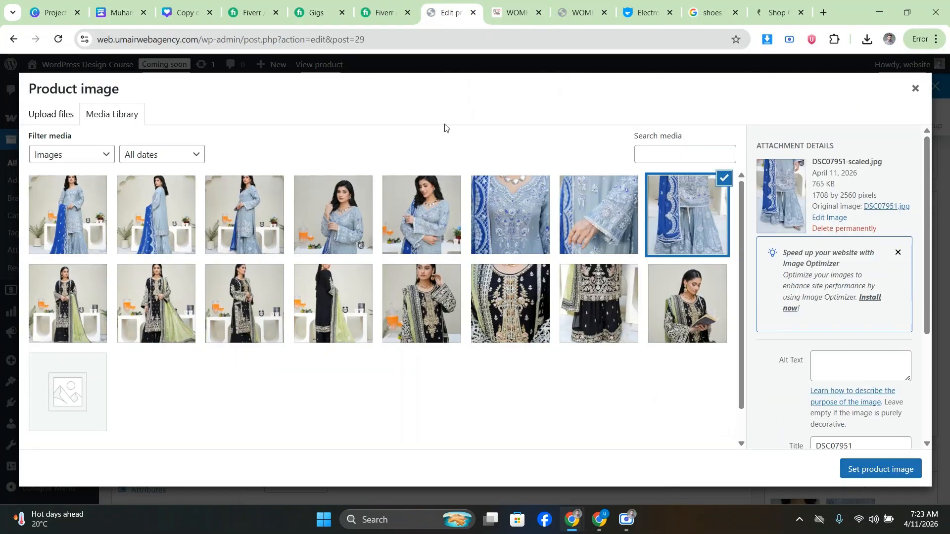
left_click(867, 468)
- Remove the two light blue detail photos currently in the product gallery
scroll(795, 282, "down", 4)
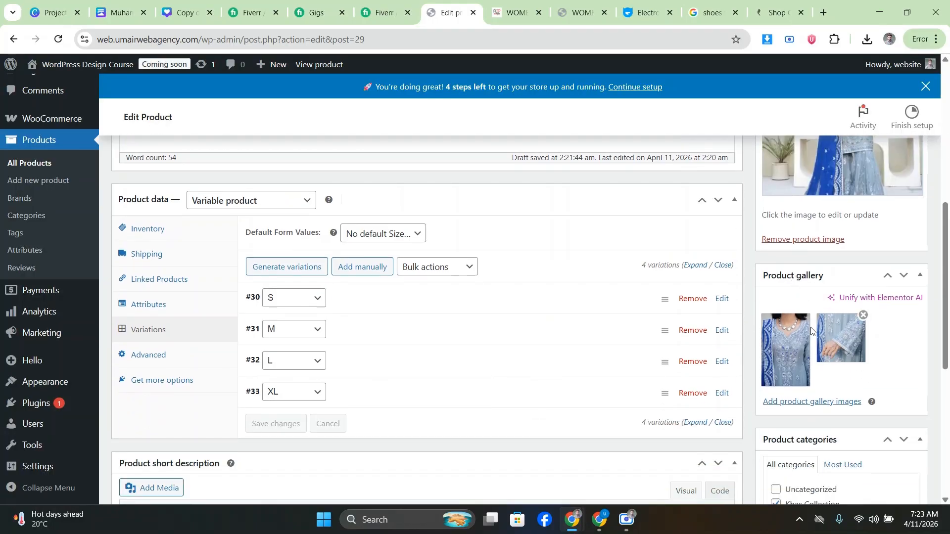
left_click(809, 316)
left_click(809, 316)
- Add the seven other light blue outfit photos to the product gallery, leaving out the front photo and the duplicate neckline close-up
left_click(811, 322)
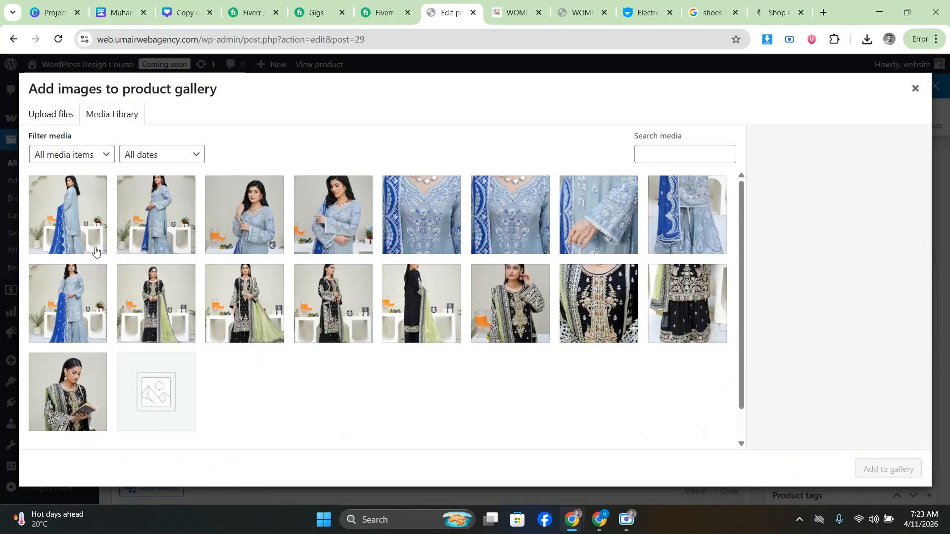
left_click(94, 218)
left_click(151, 208)
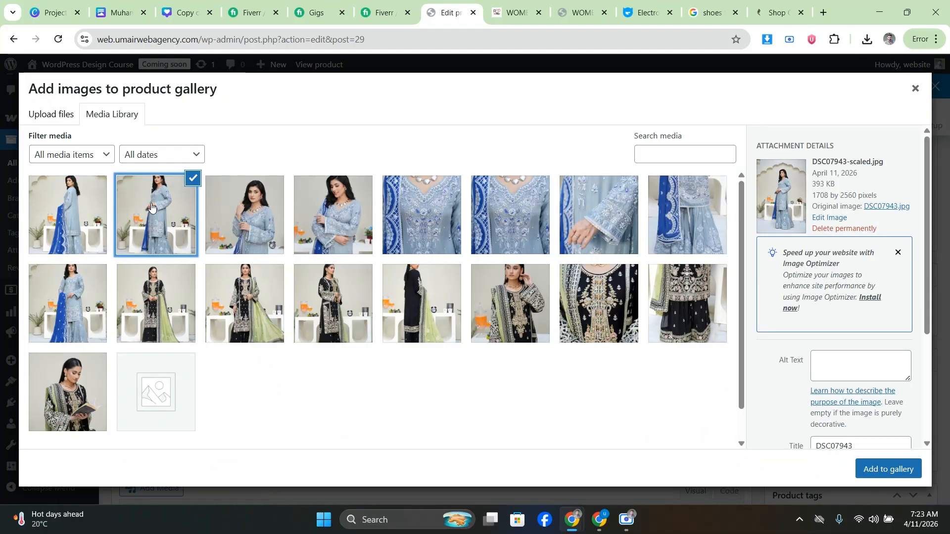
left_click(74, 215)
left_click(147, 222)
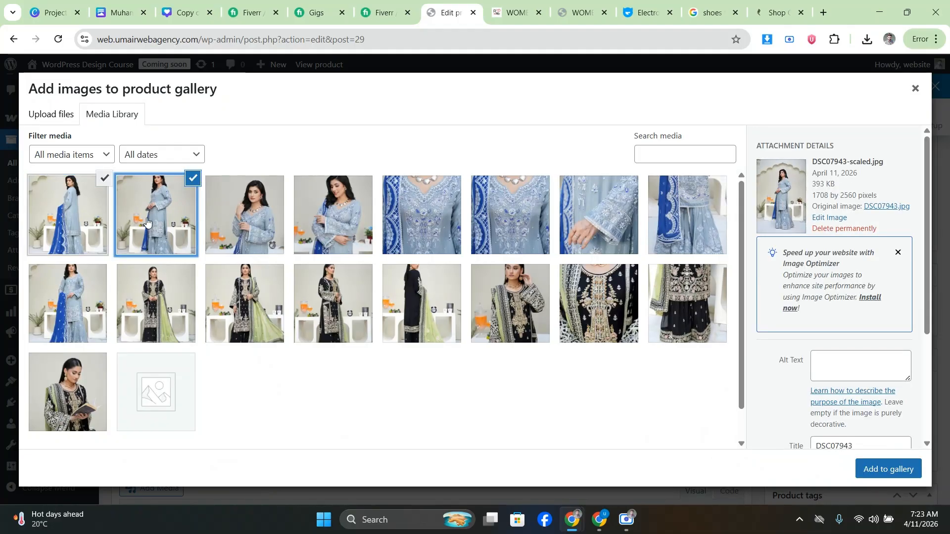
left_click(234, 221)
left_click(333, 220)
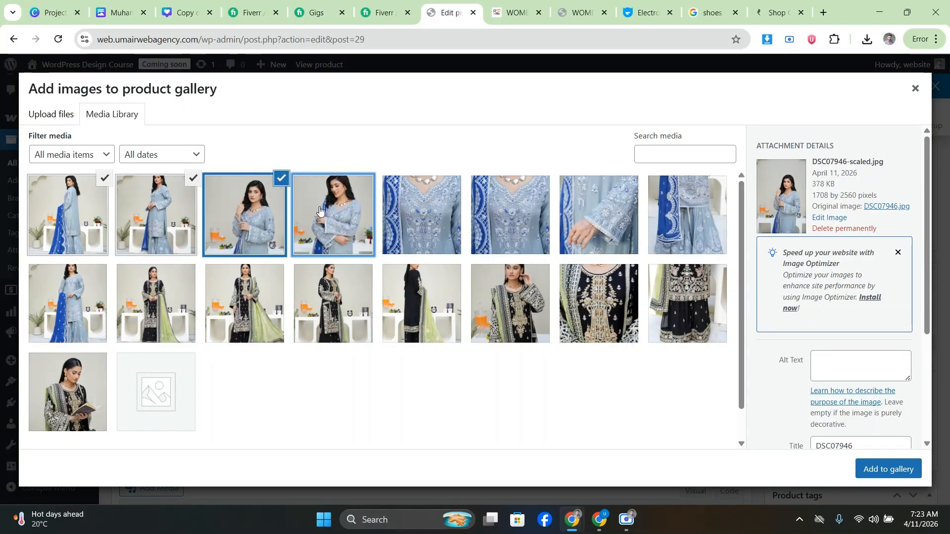
left_click(421, 220)
left_click(638, 223)
left_click(691, 221)
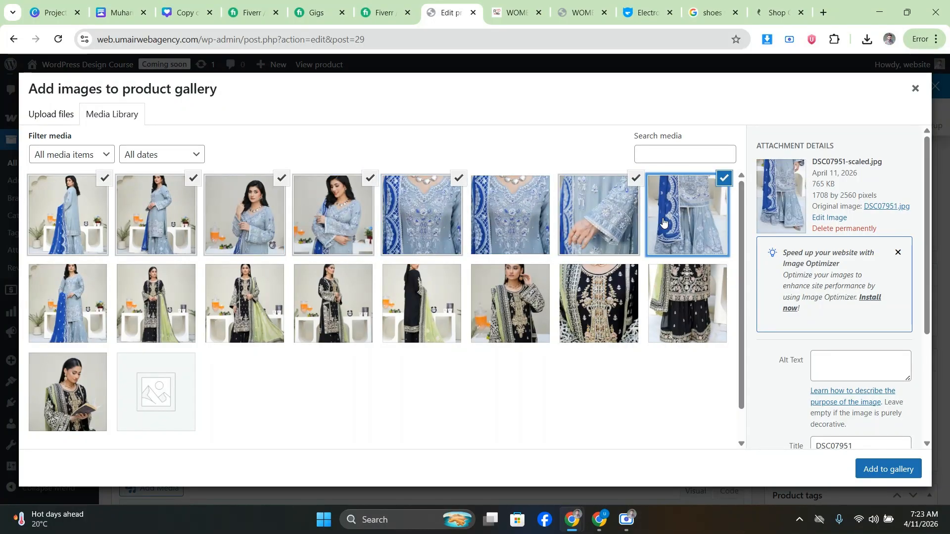
left_click(497, 238)
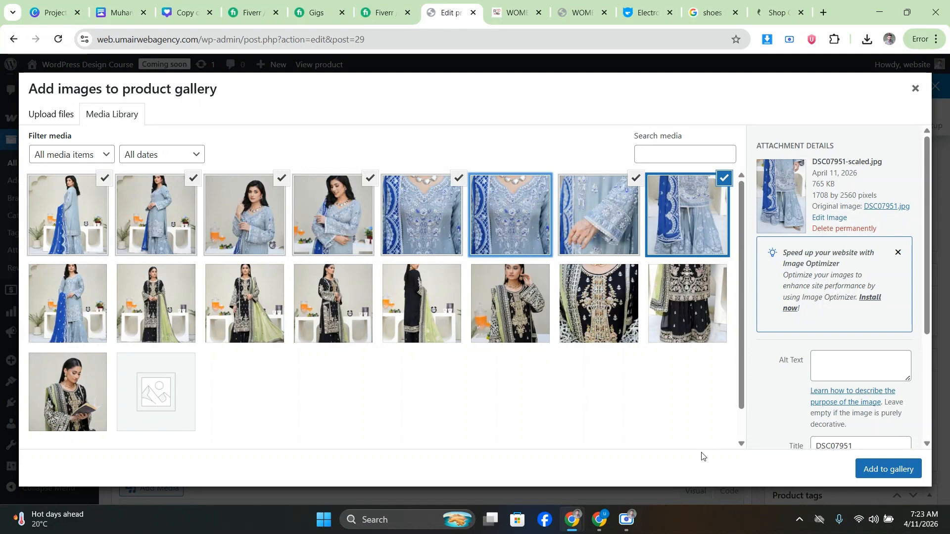
left_click(888, 468)
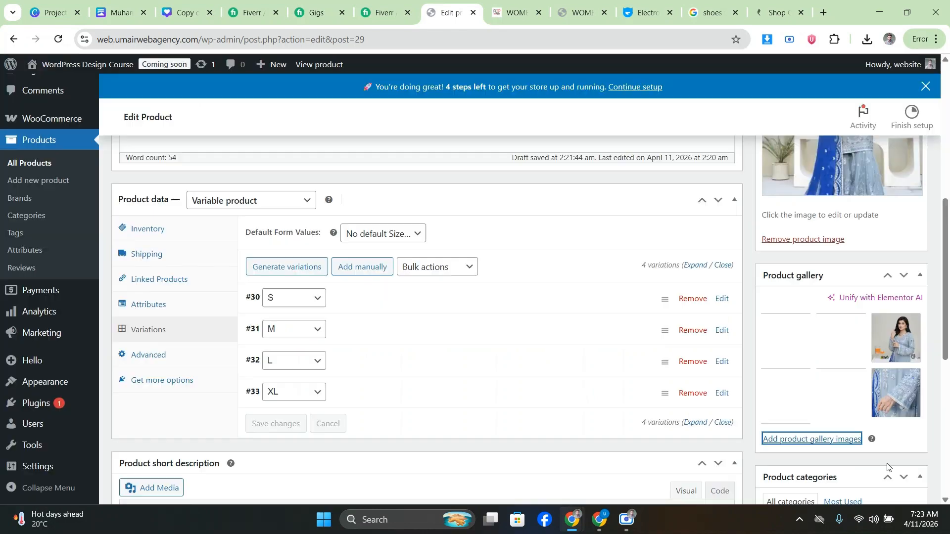
- Check the draft's gallery, description and main image, and publish product RH-213
scroll(804, 293, "down", 3)
scroll(518, 275, "up", 1)
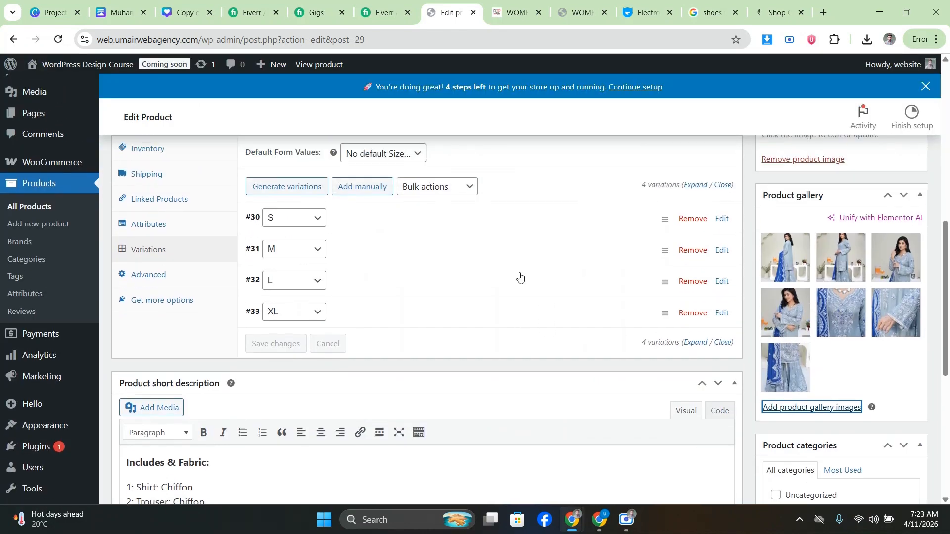
scroll(653, 267, "down", 3)
scroll(804, 325, "up", 15)
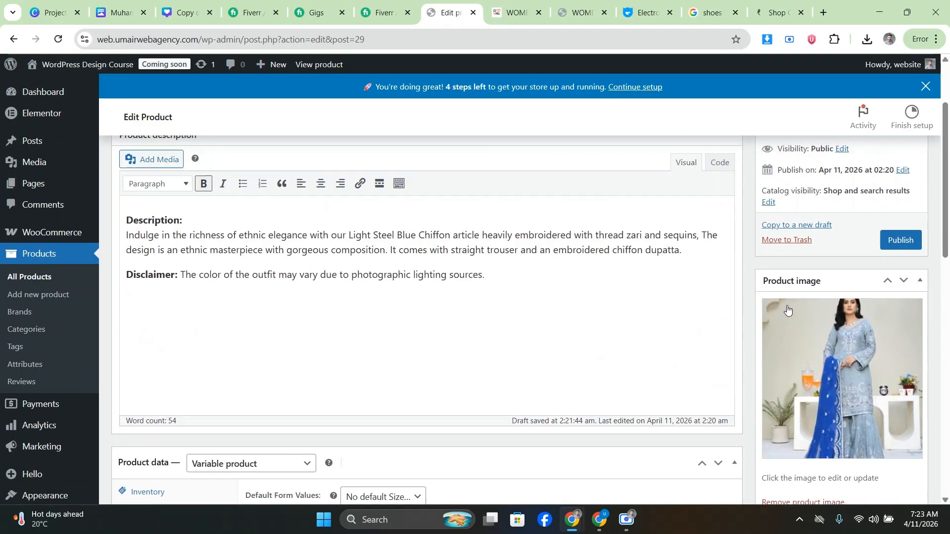
left_click(900, 347)
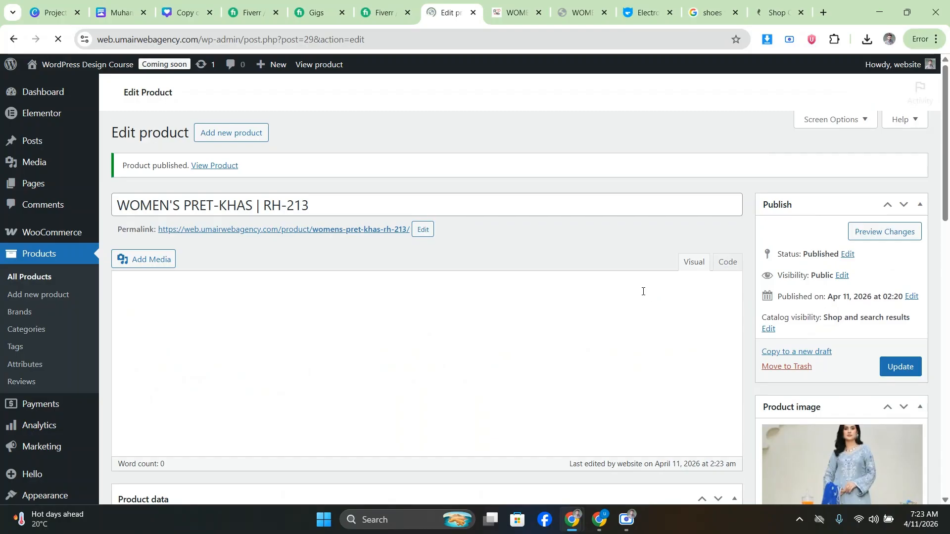
- Look over the published RH-213 product's settings and examine the store's Khas Collection category page
scroll(277, 277, "down", 5)
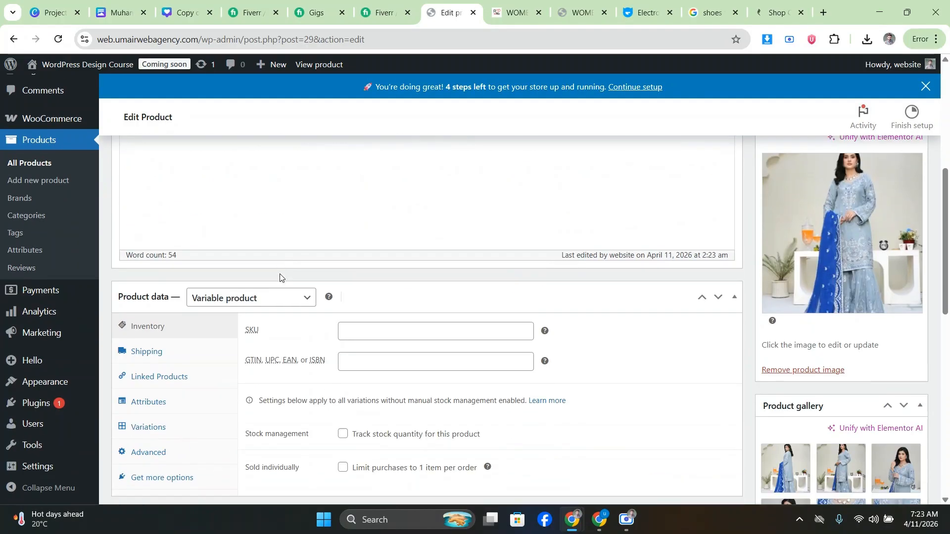
scroll(279, 278, "down", 2)
scroll(259, 277, "down", 5)
scroll(284, 307, "up", 15)
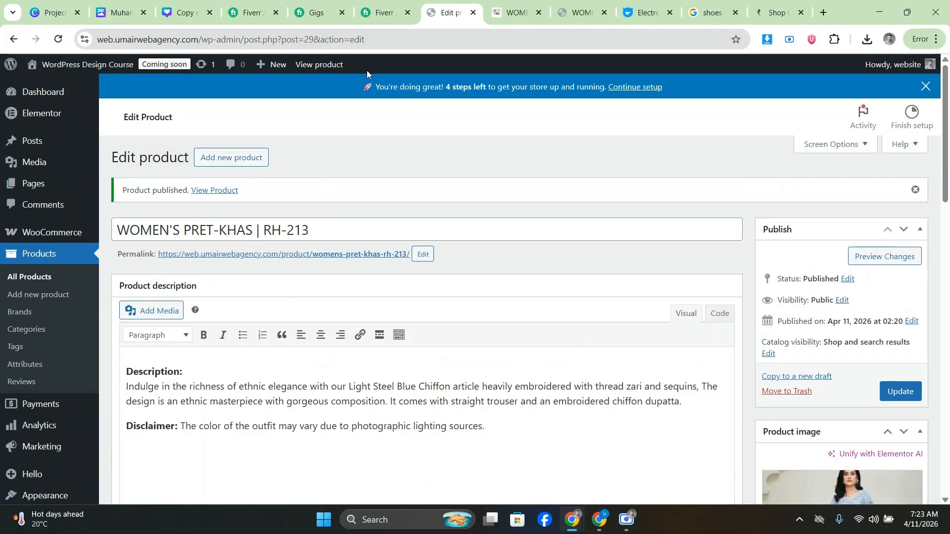
left_click(509, 11)
left_click(574, 4)
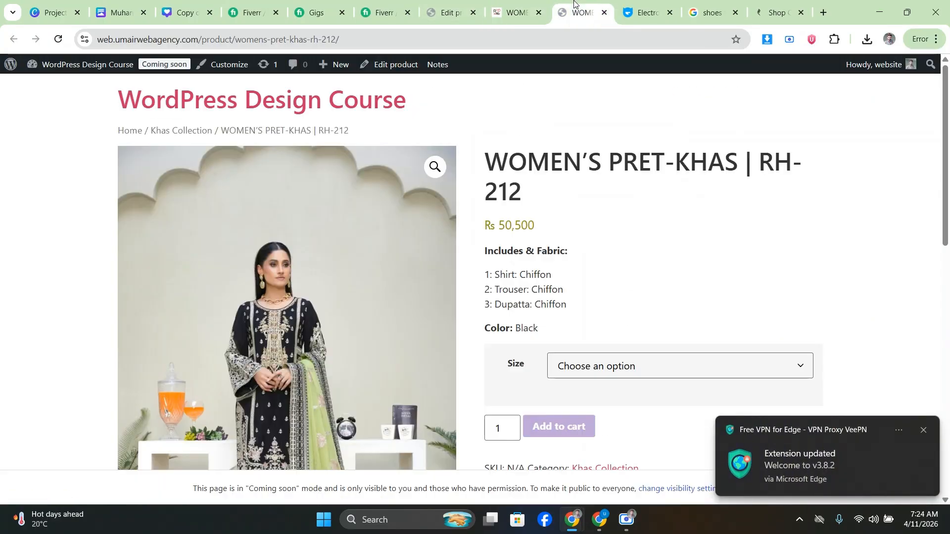
left_click(186, 131)
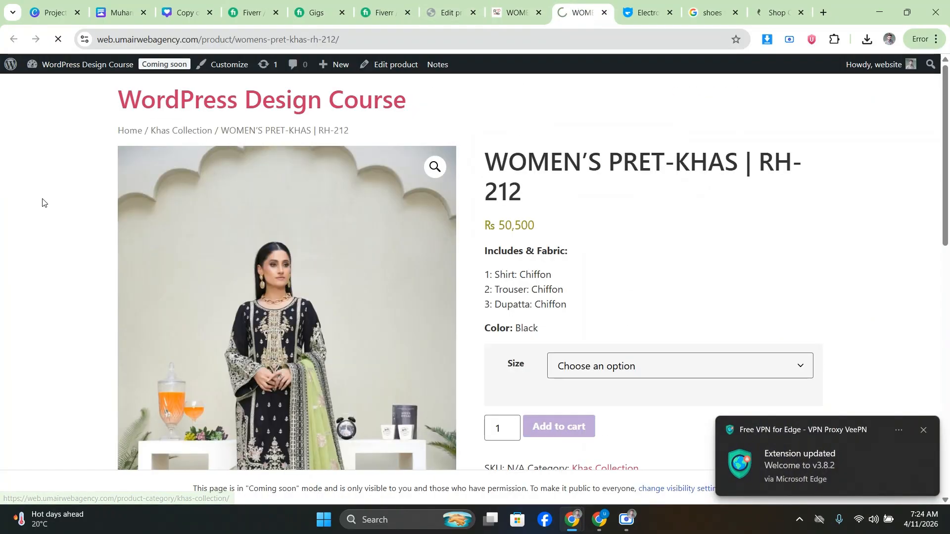
scroll(129, 248, "down", 1)
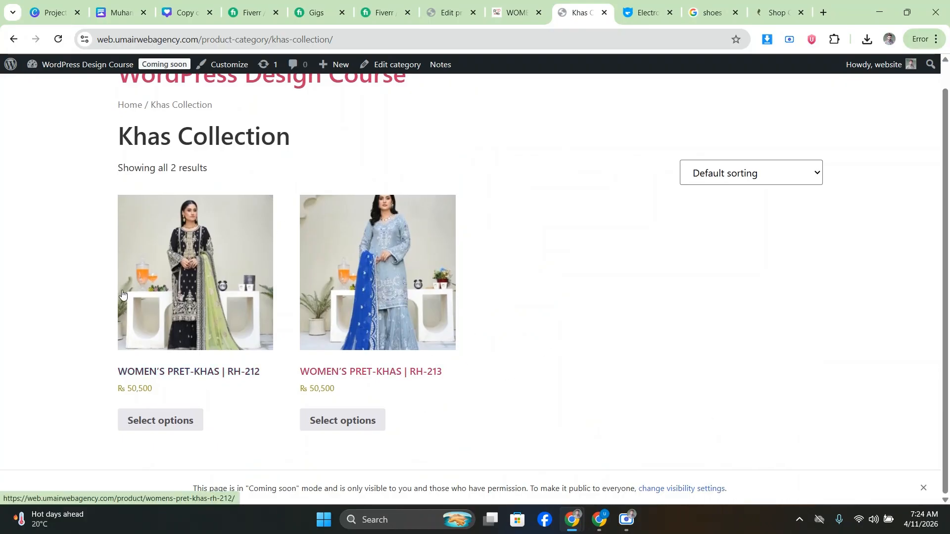
scroll(123, 295, "up", 1)
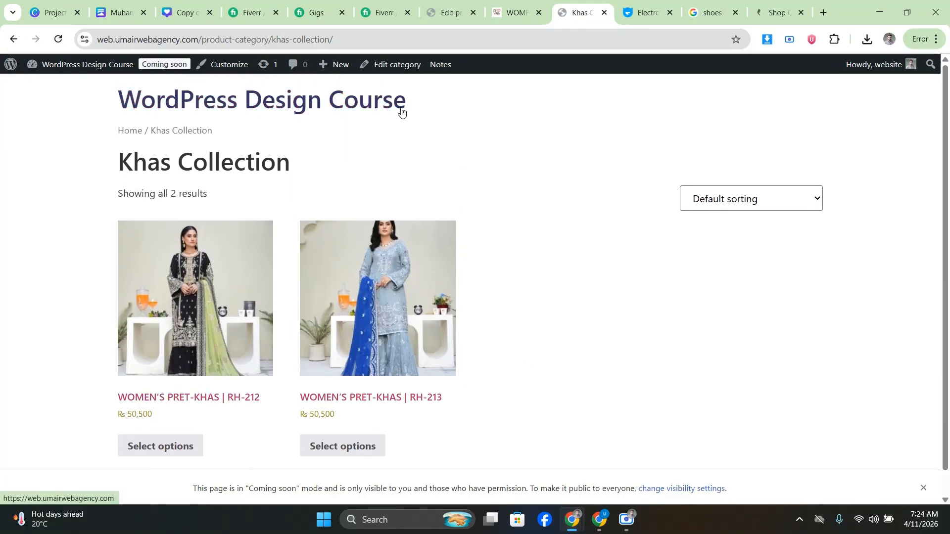
- Return to the WordPress admin and open the list of all products
left_click(515, 13)
left_click(447, 11)
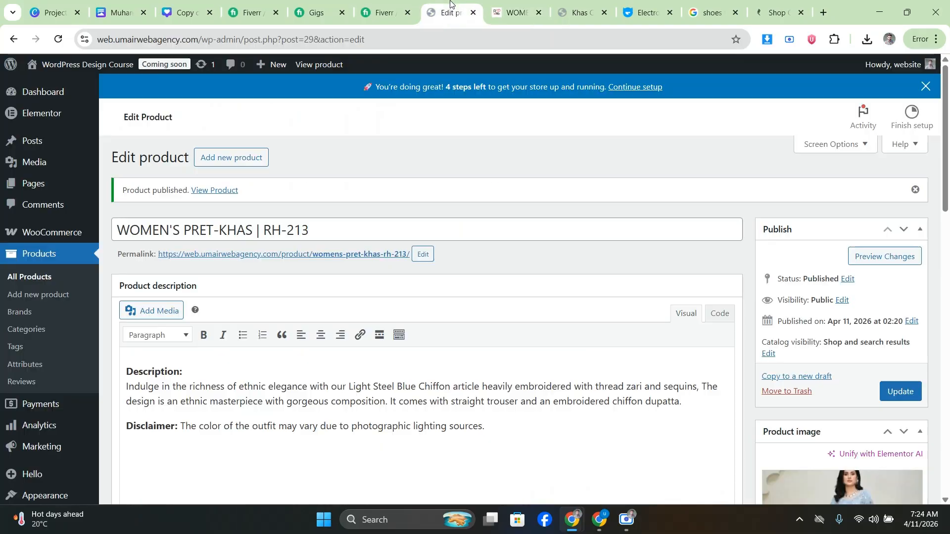
left_click(37, 276)
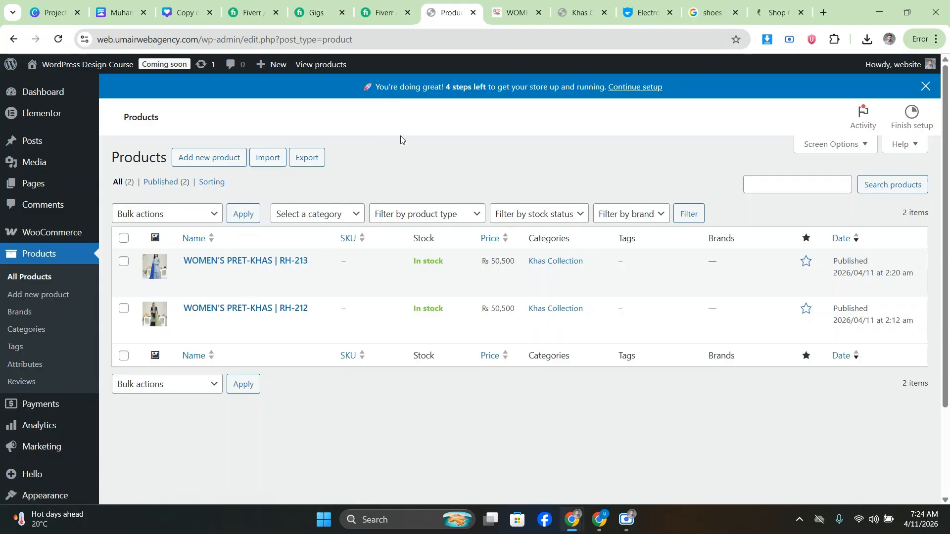
- Open the home page of the redheart.pk reference site and compare it with the store's product list
left_click(504, 4)
left_click(448, 119)
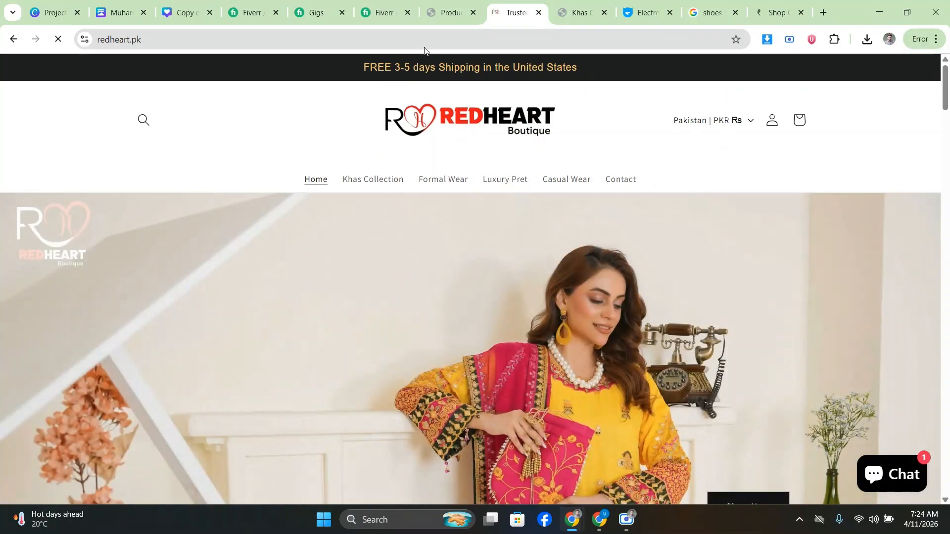
left_click(473, 4)
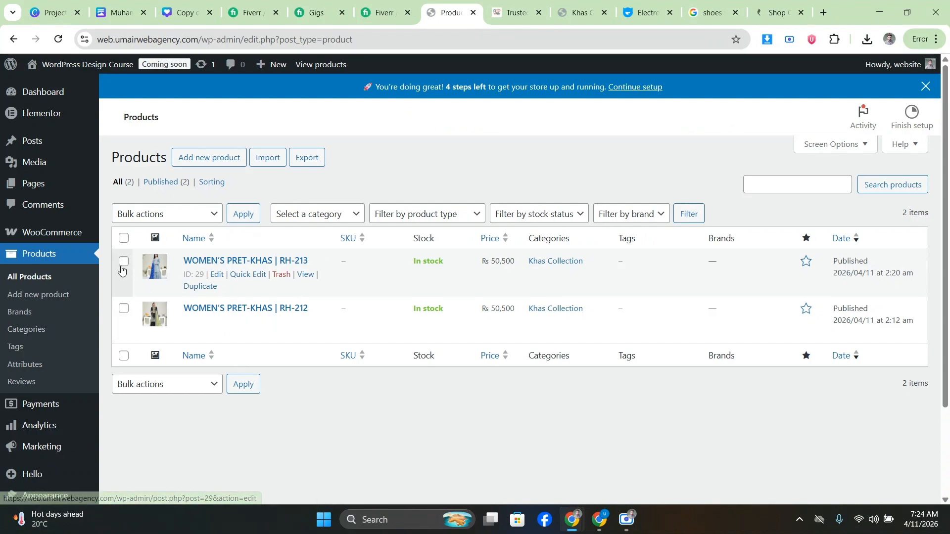
left_click(512, 11)
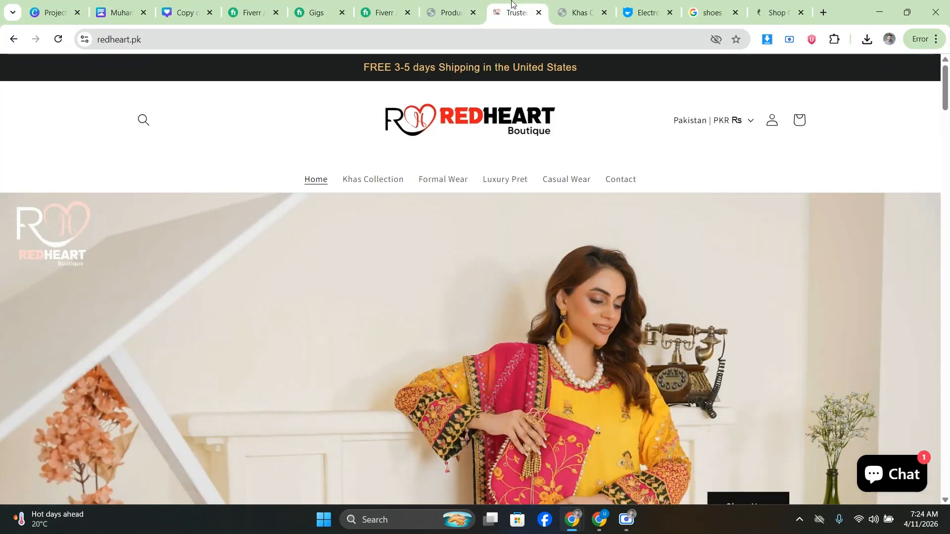
- Examine the redheart.pk home page from the hero slider through the collection sections down to the footer
scroll(333, 183, "down", 10)
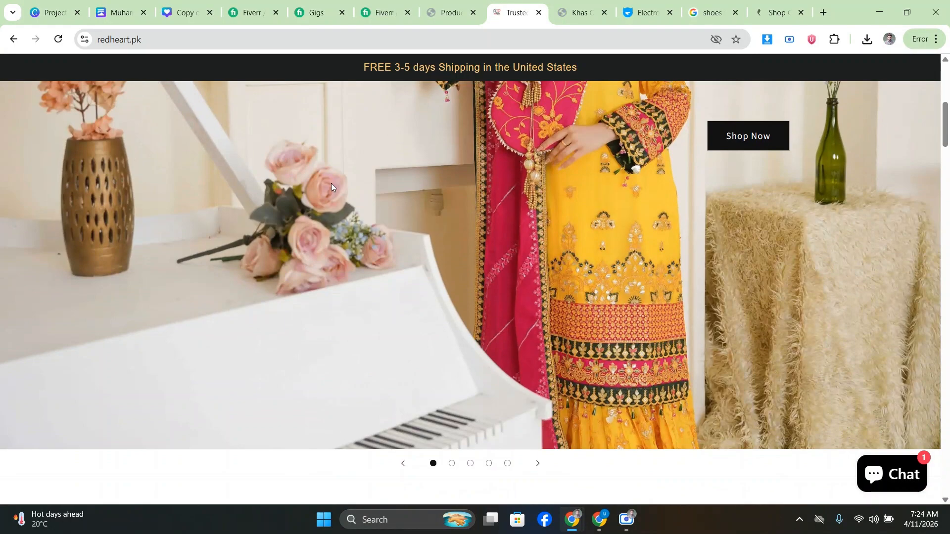
scroll(324, 188, "down", 10)
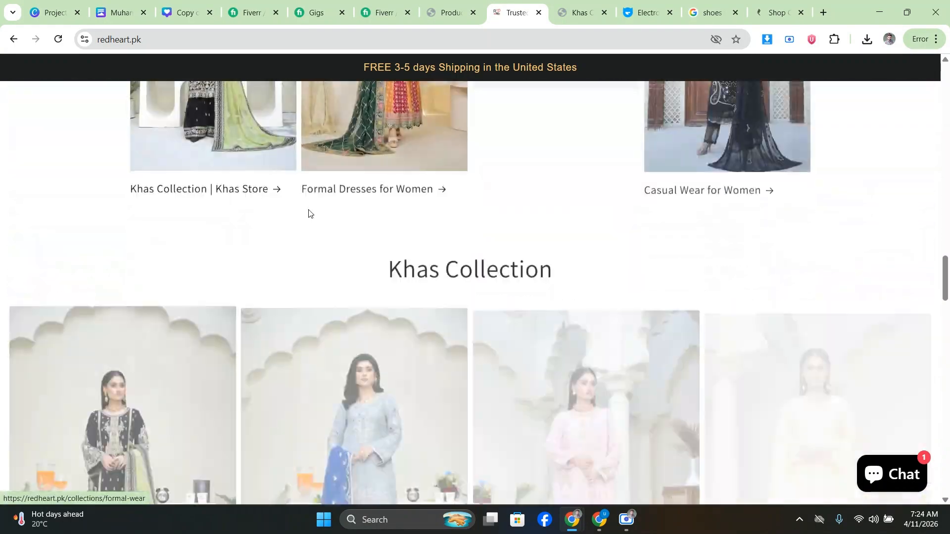
scroll(218, 235, "down", 2)
scroll(134, 248, "down", 9)
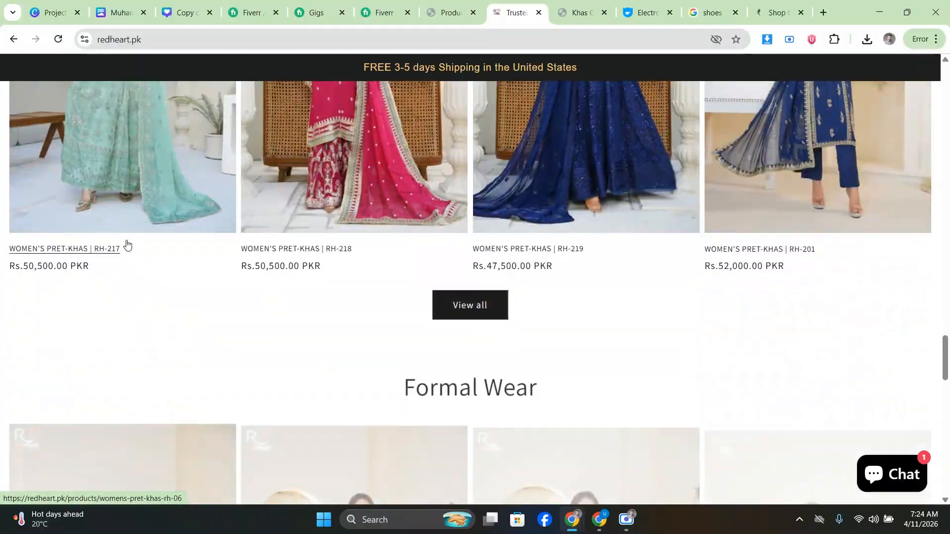
scroll(121, 247, "down", 15)
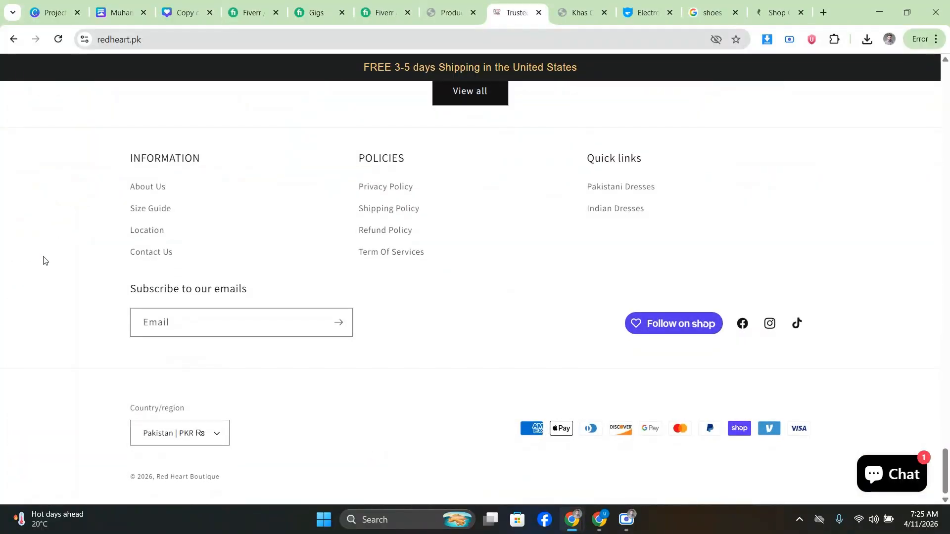
- Examine the reference site's footer links, country/region selector and payment icons, and return to the header menu
scroll(39, 246, "up", 6)
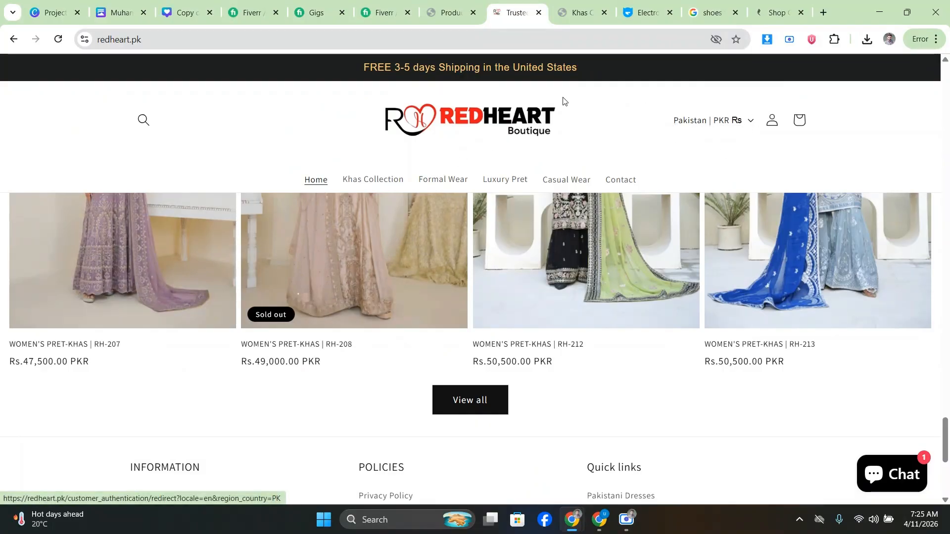
scroll(292, 145, "down", 6)
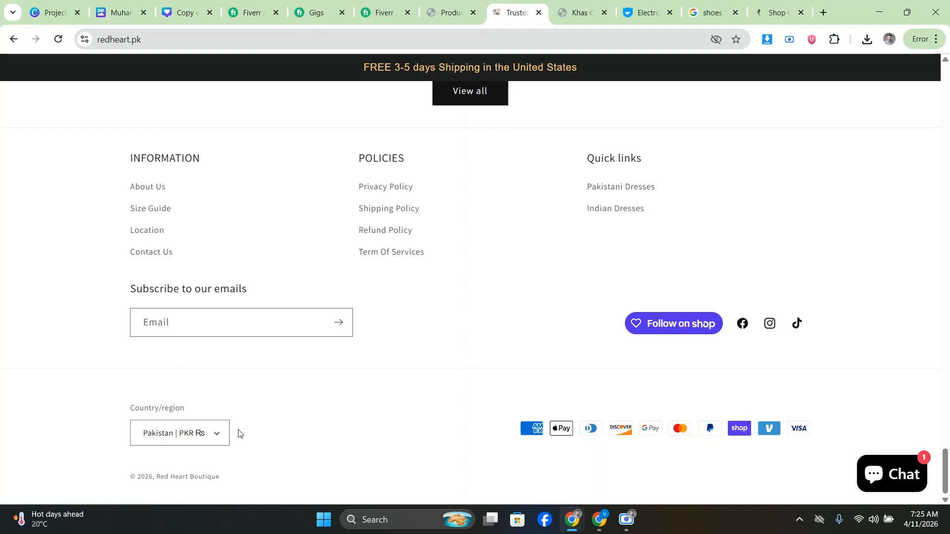
left_click(220, 434)
left_click(497, 426)
scroll(630, 308, "up", 10)
scroll(631, 308, "up", 15)
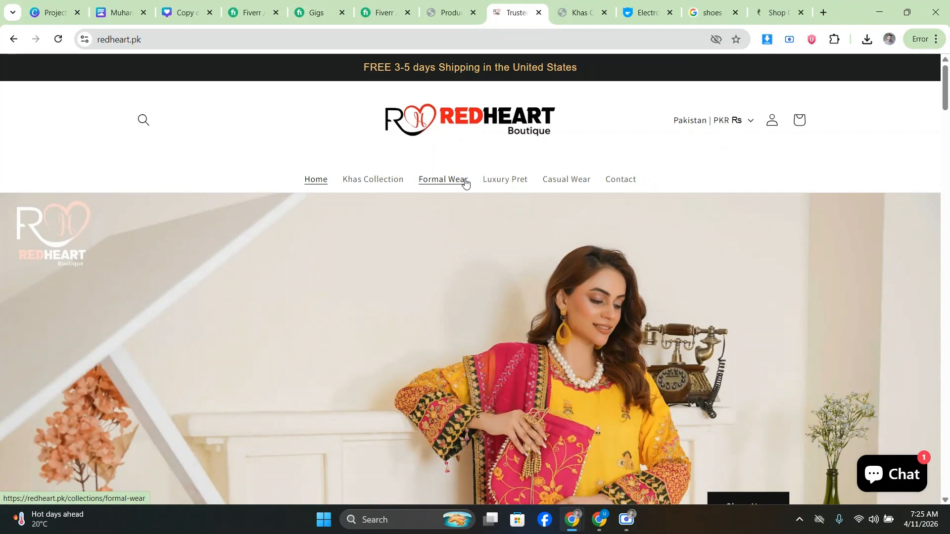
left_click(633, 525)
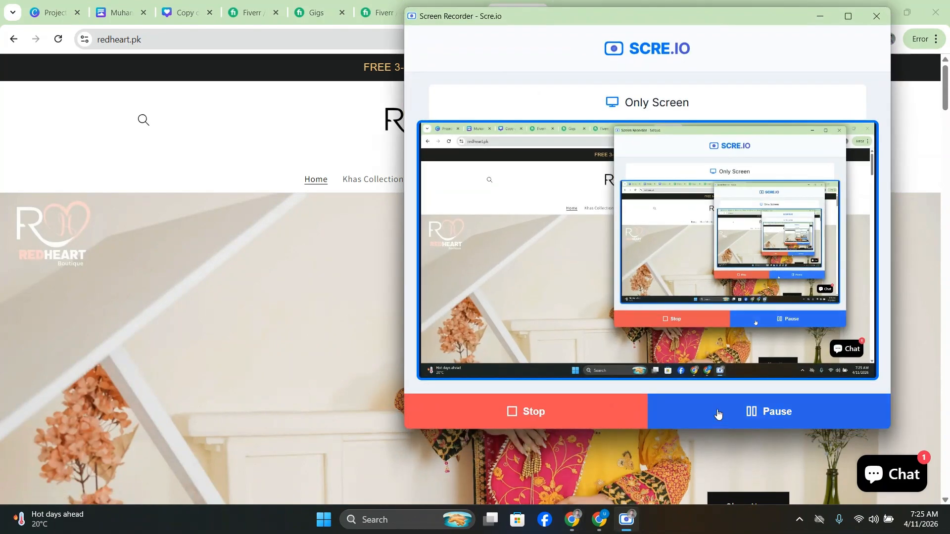